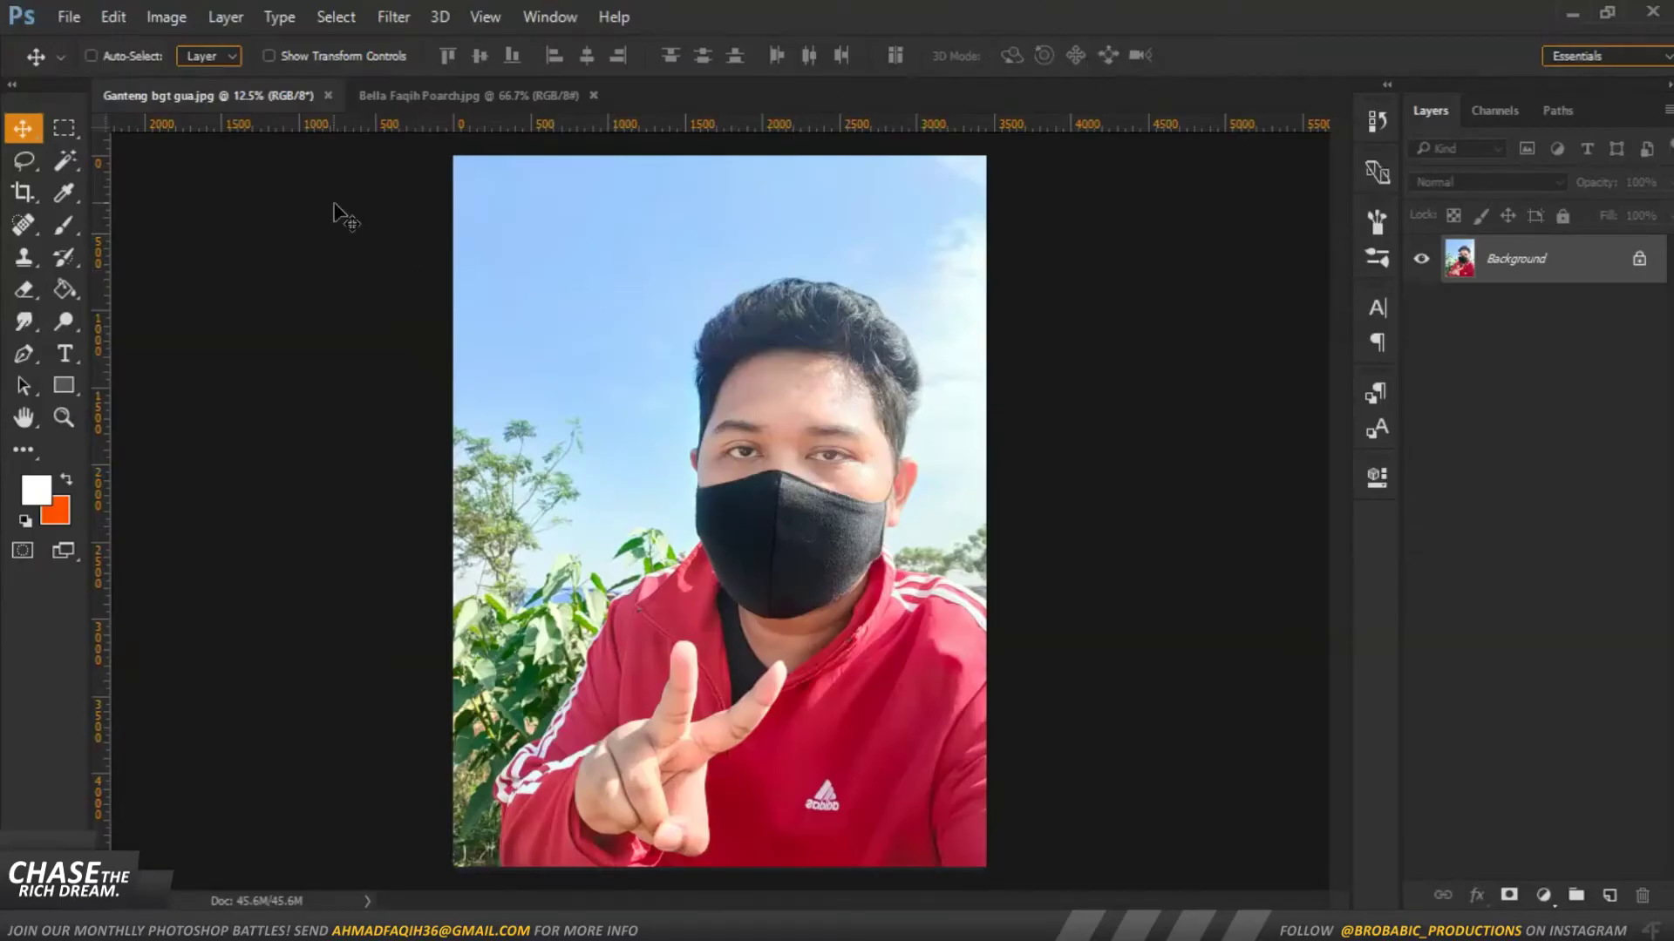
View the two-women selfie, return to the man's portrait, and switch to the Pen tool
click(442, 98)
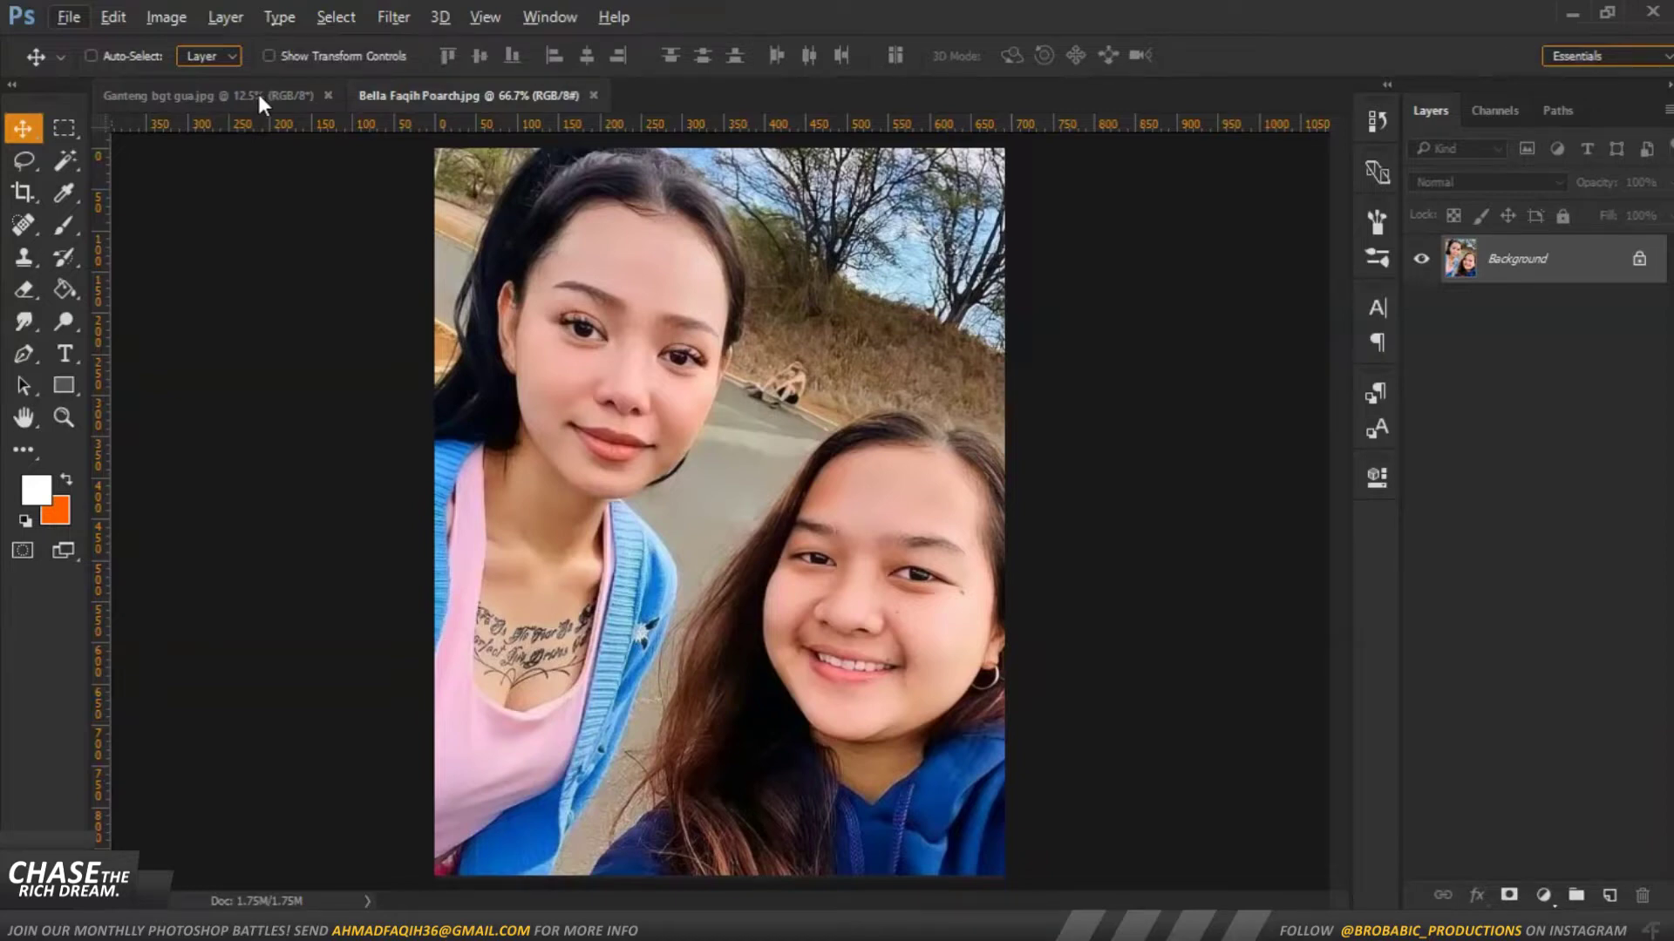
click(258, 98)
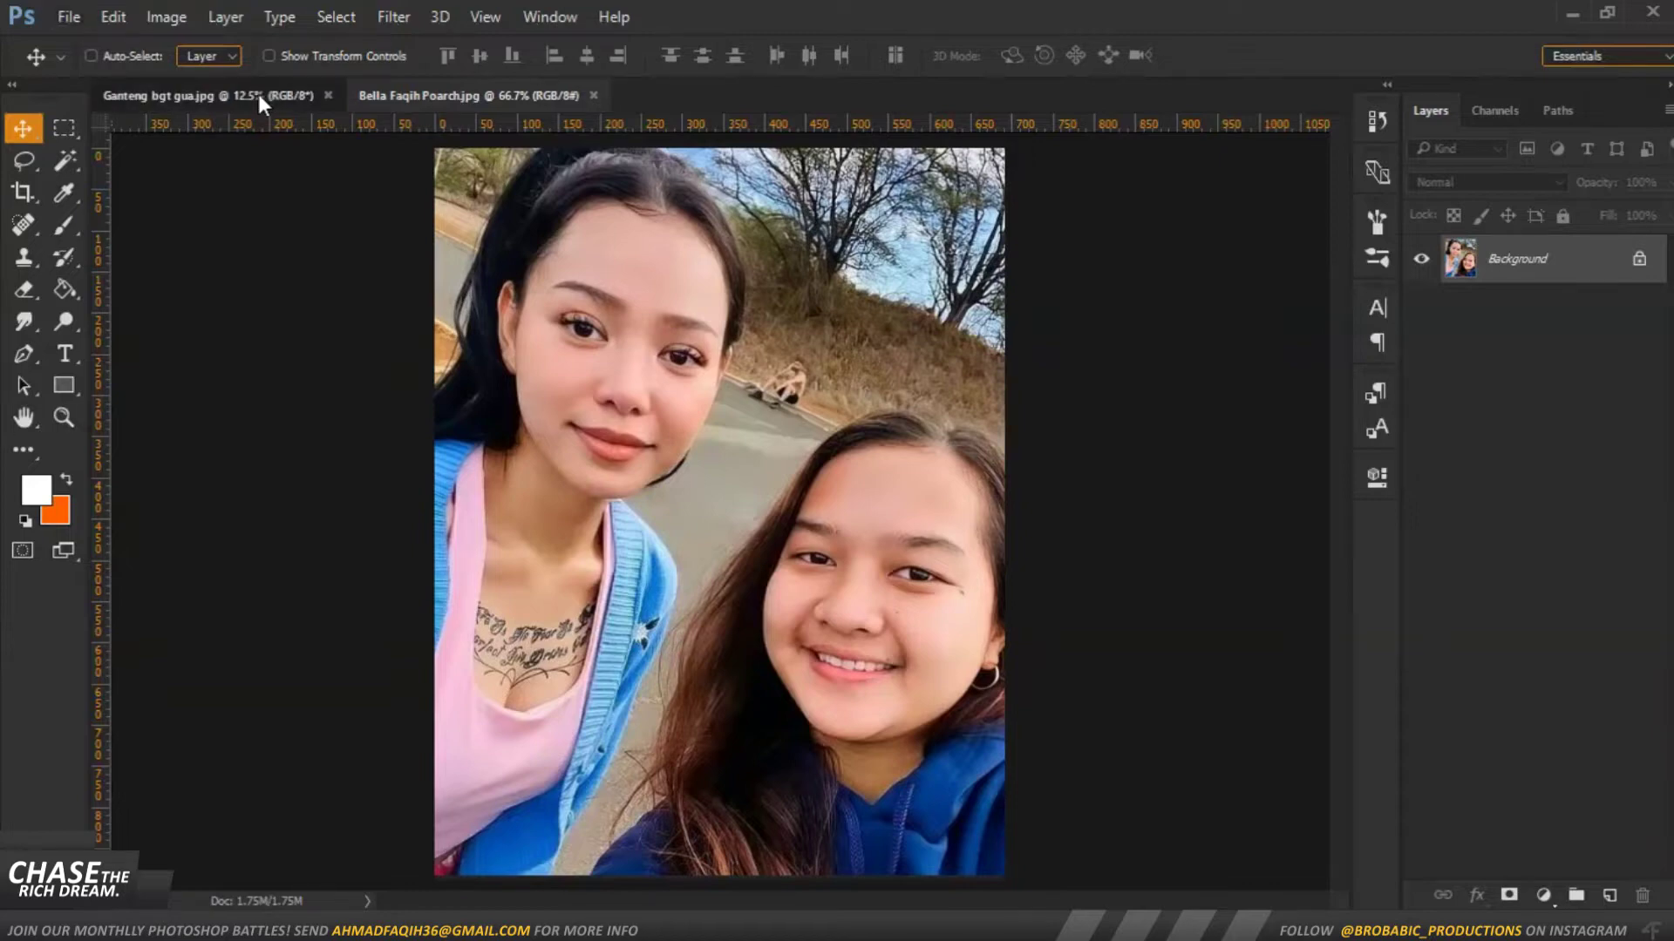
click(28, 354)
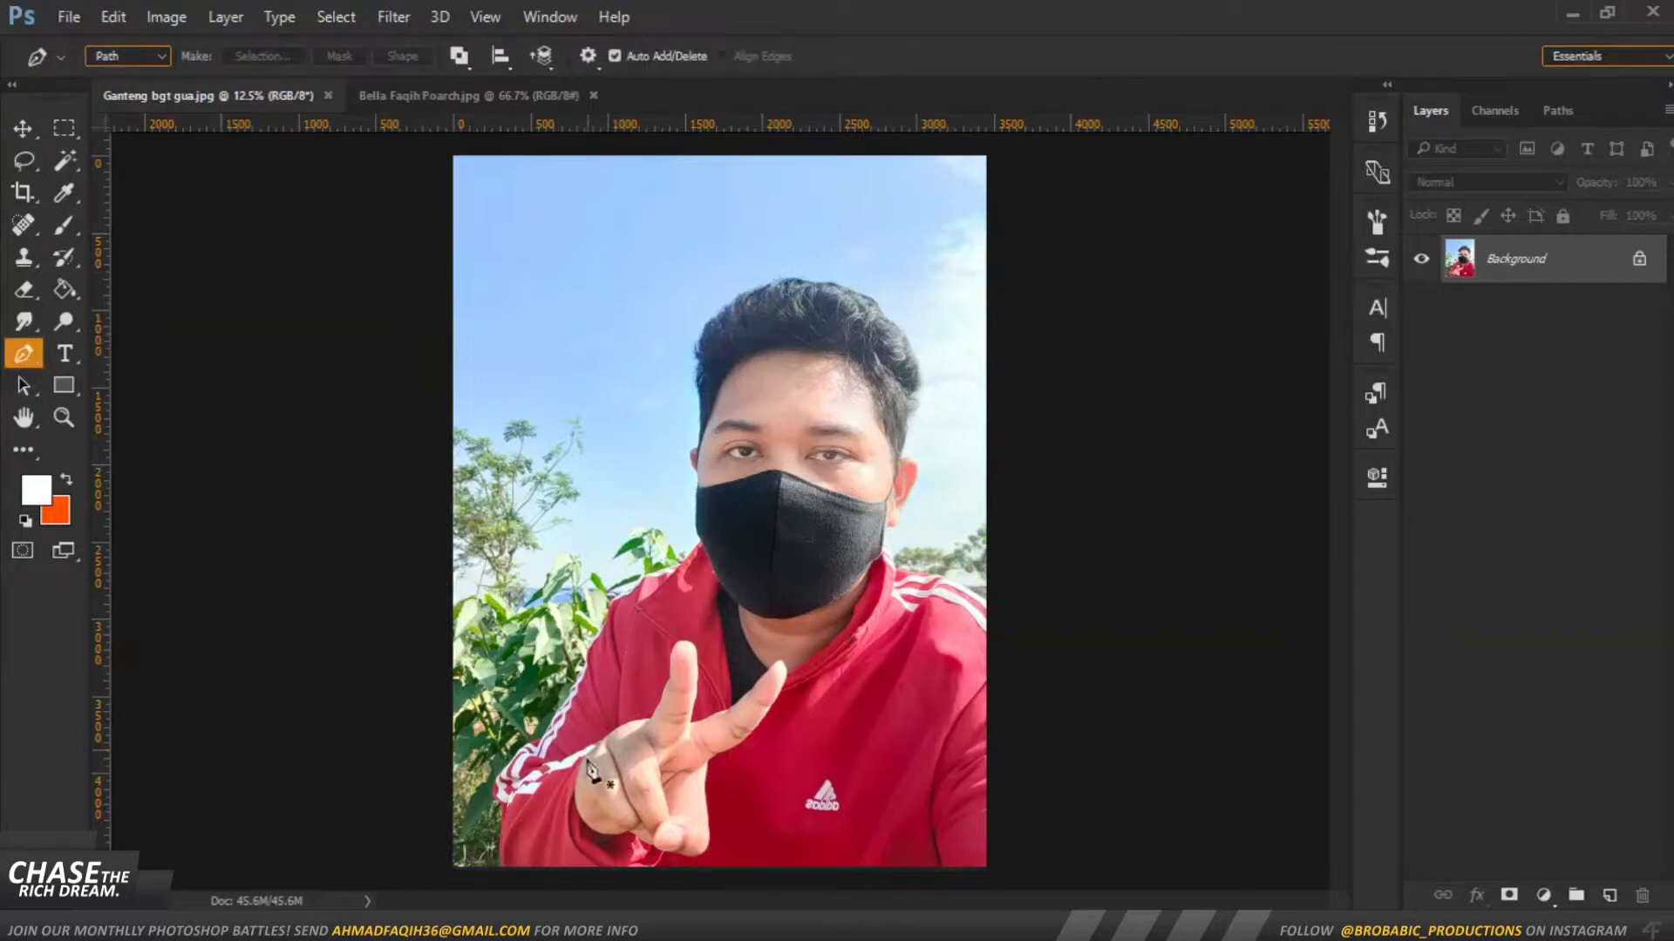
Unlock the portrait's Background layer so it becomes Layer 0
scroll(582, 795, up, 2)
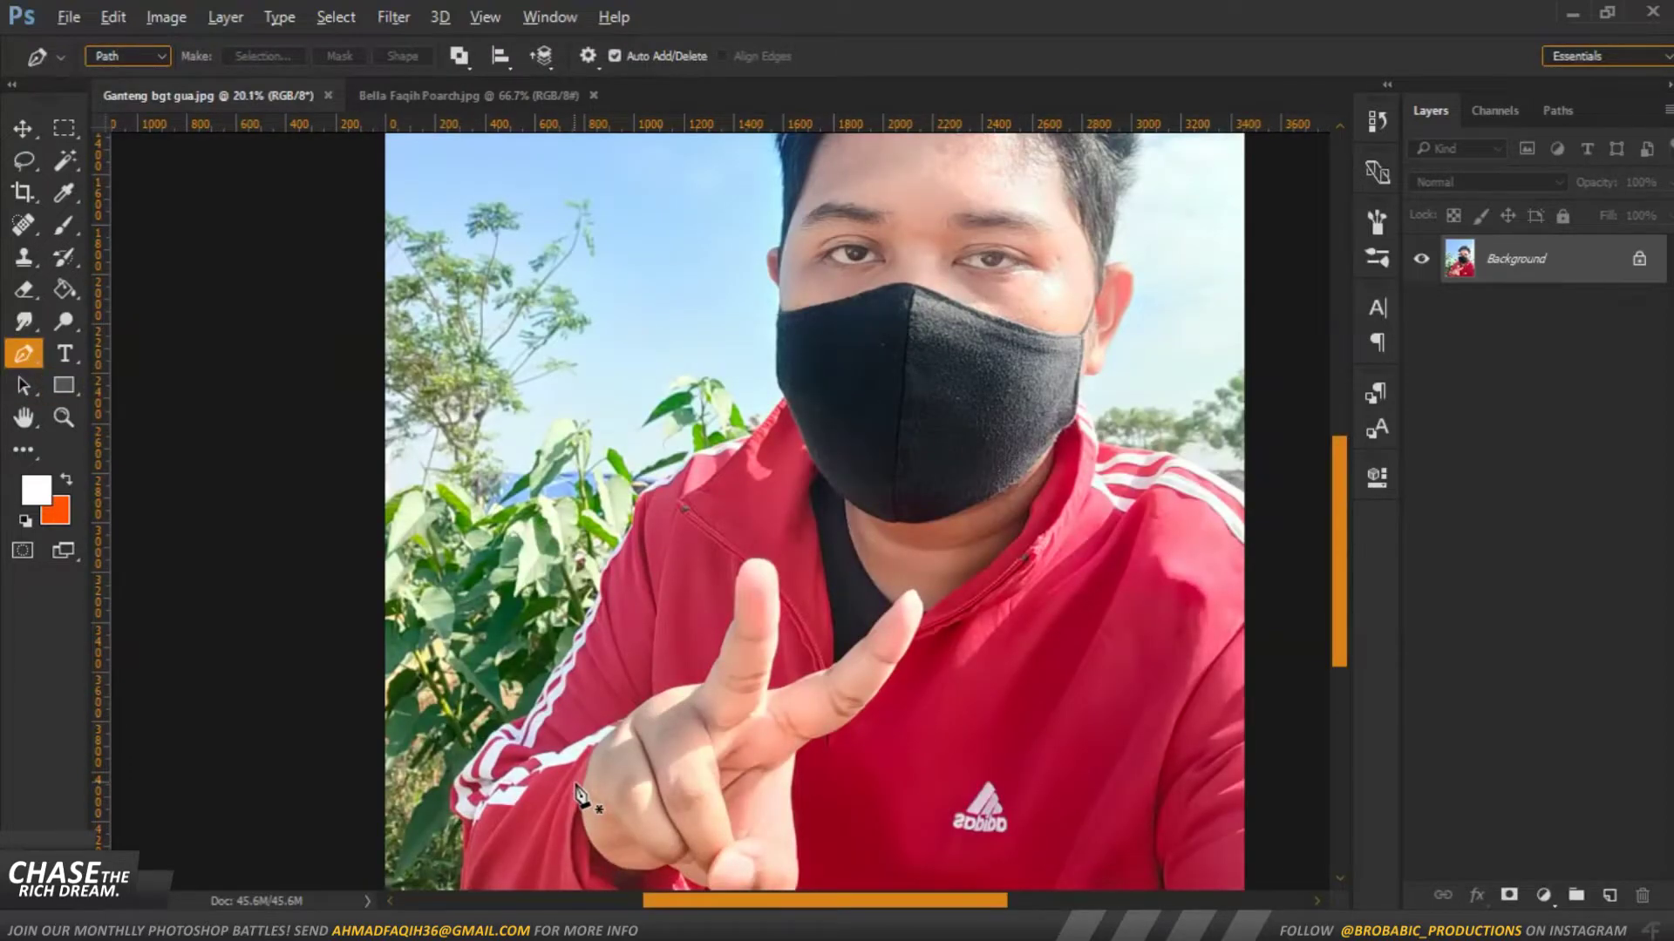
click(1641, 259)
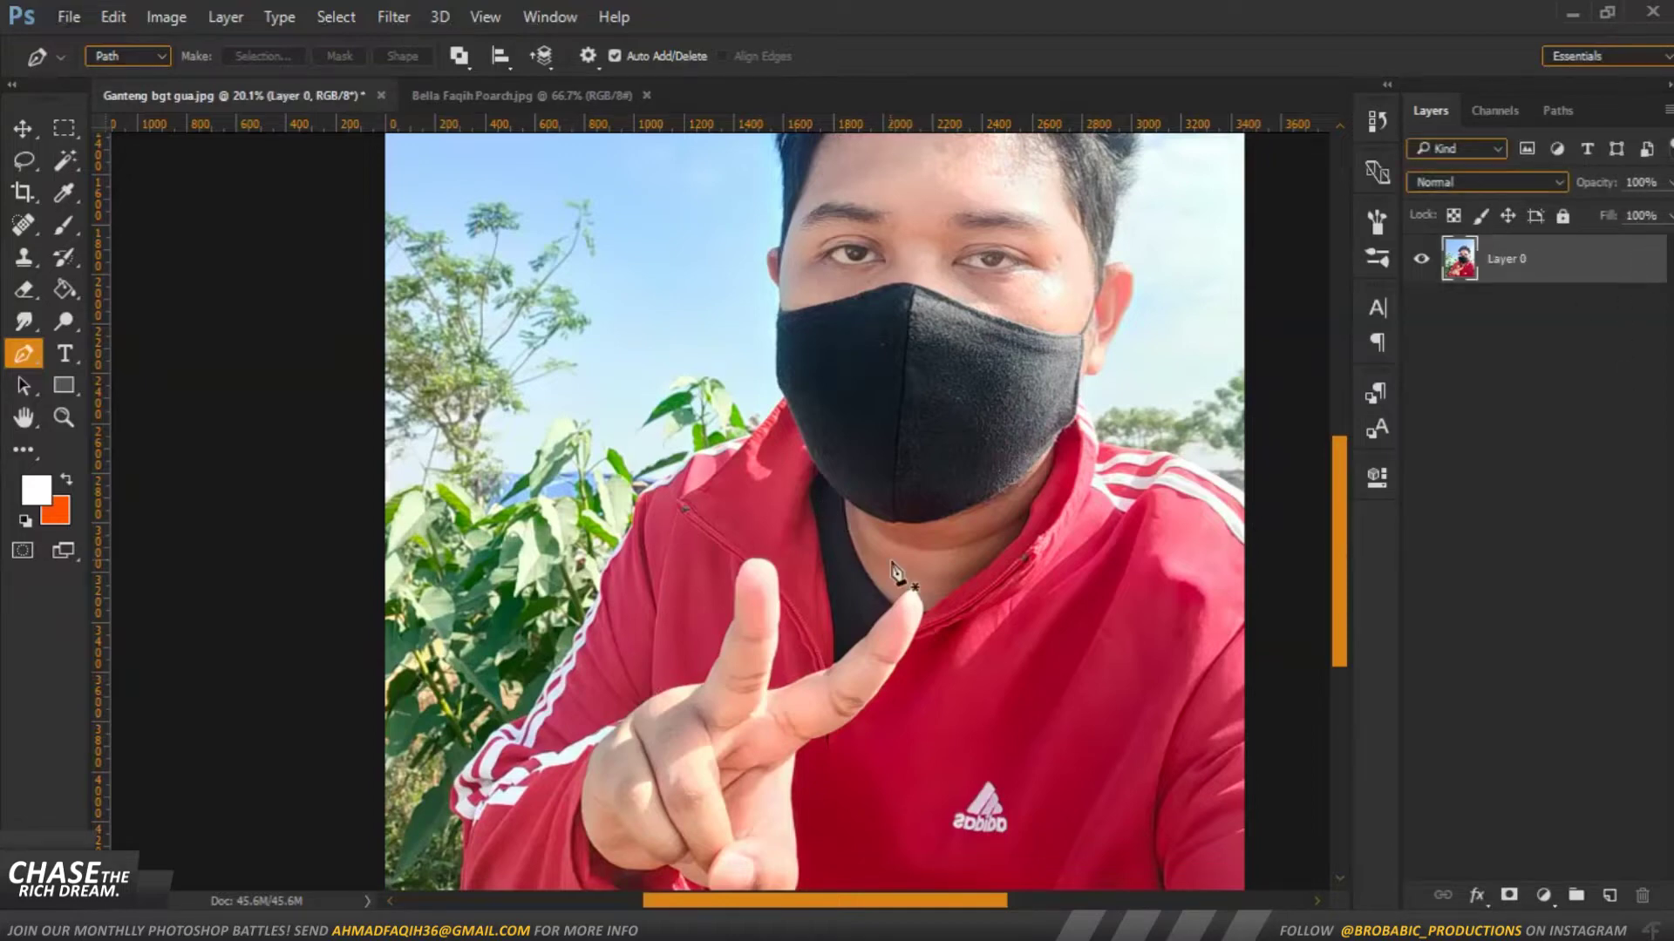
scroll(880, 486, down, 5)
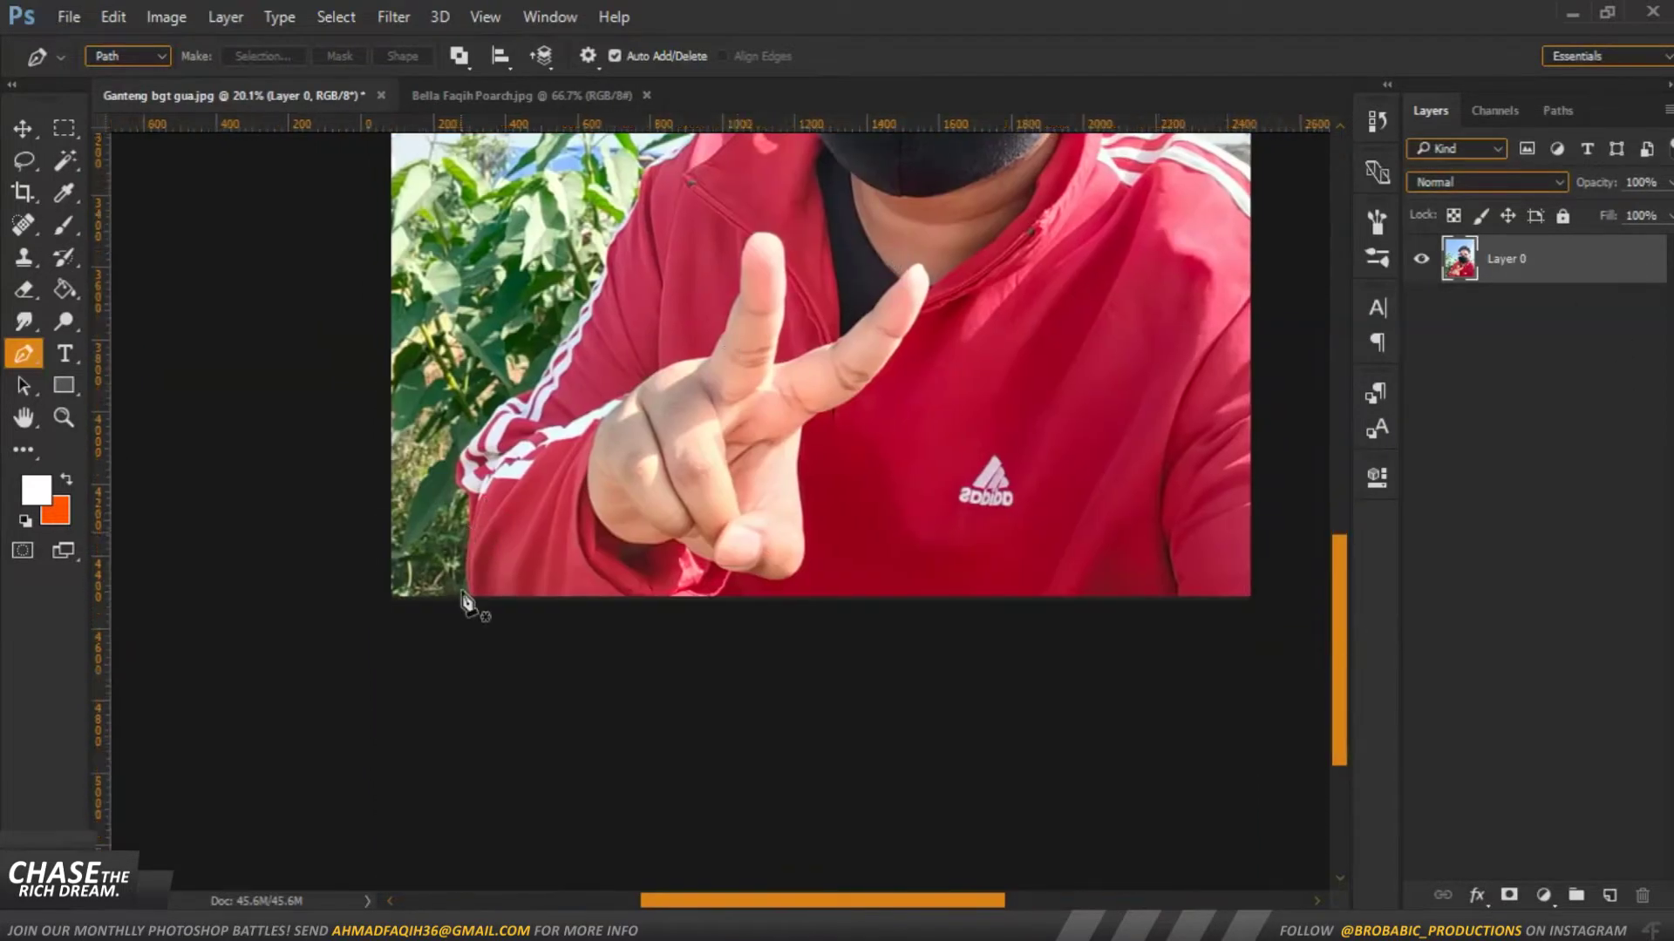
scroll(471, 606, up, 3)
scroll(511, 628, up, 2)
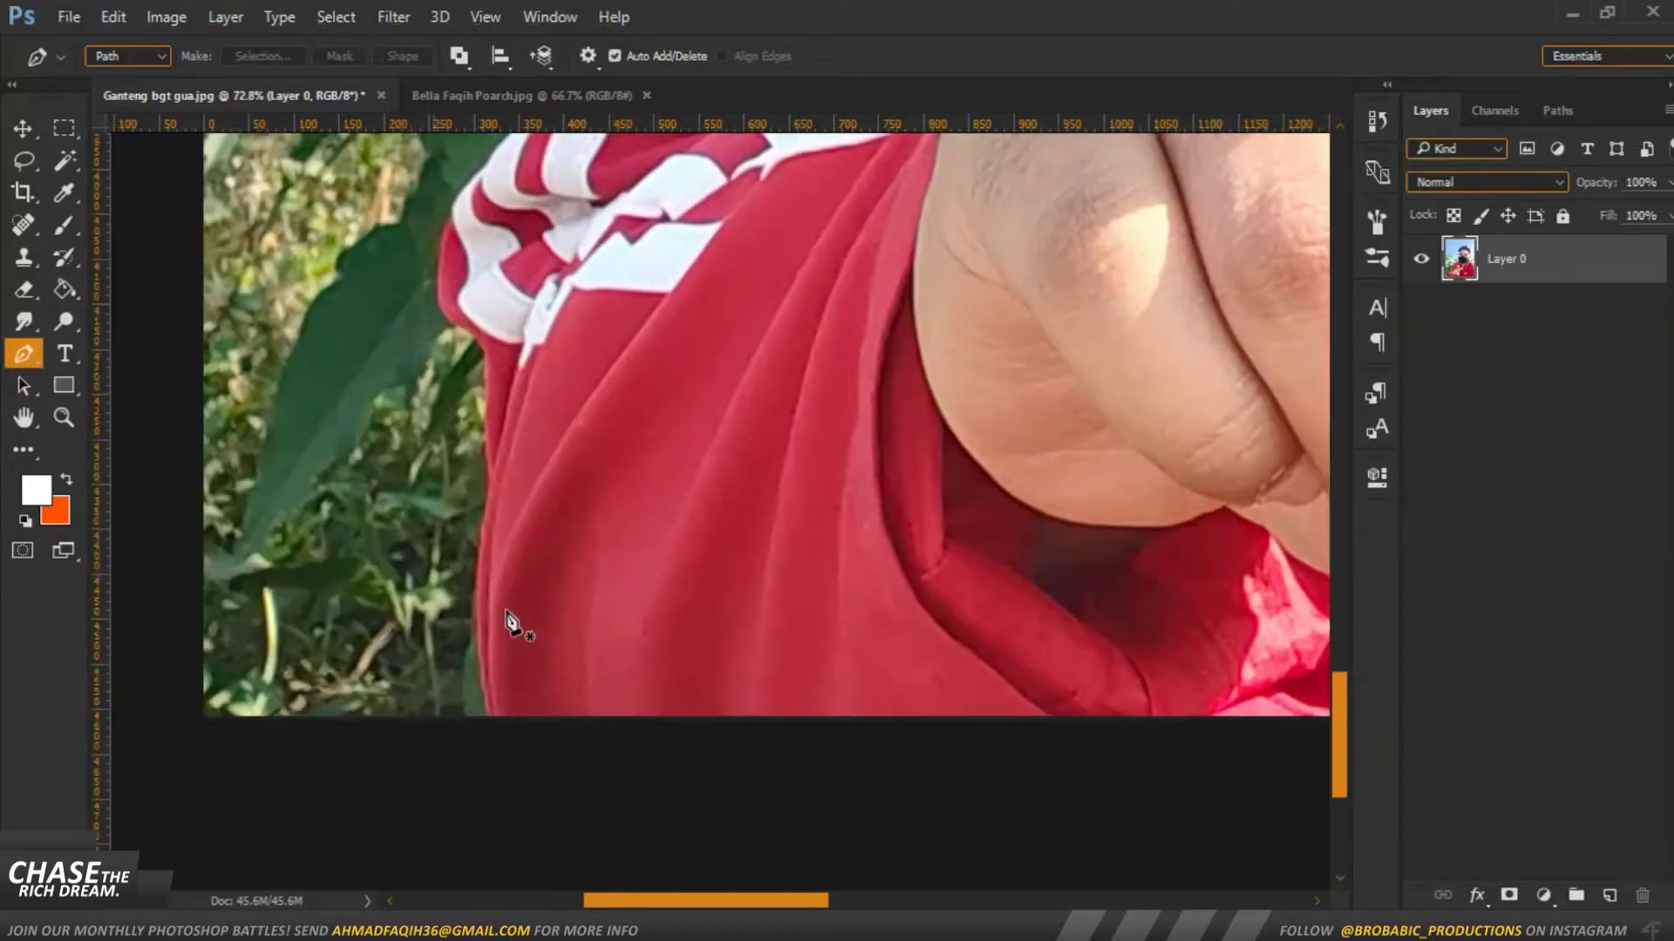
scroll(494, 820, up, 1)
Start the path at the sleeve edge and trace up along the white stripe
click(489, 803)
click(479, 642)
click(491, 568)
click(483, 448)
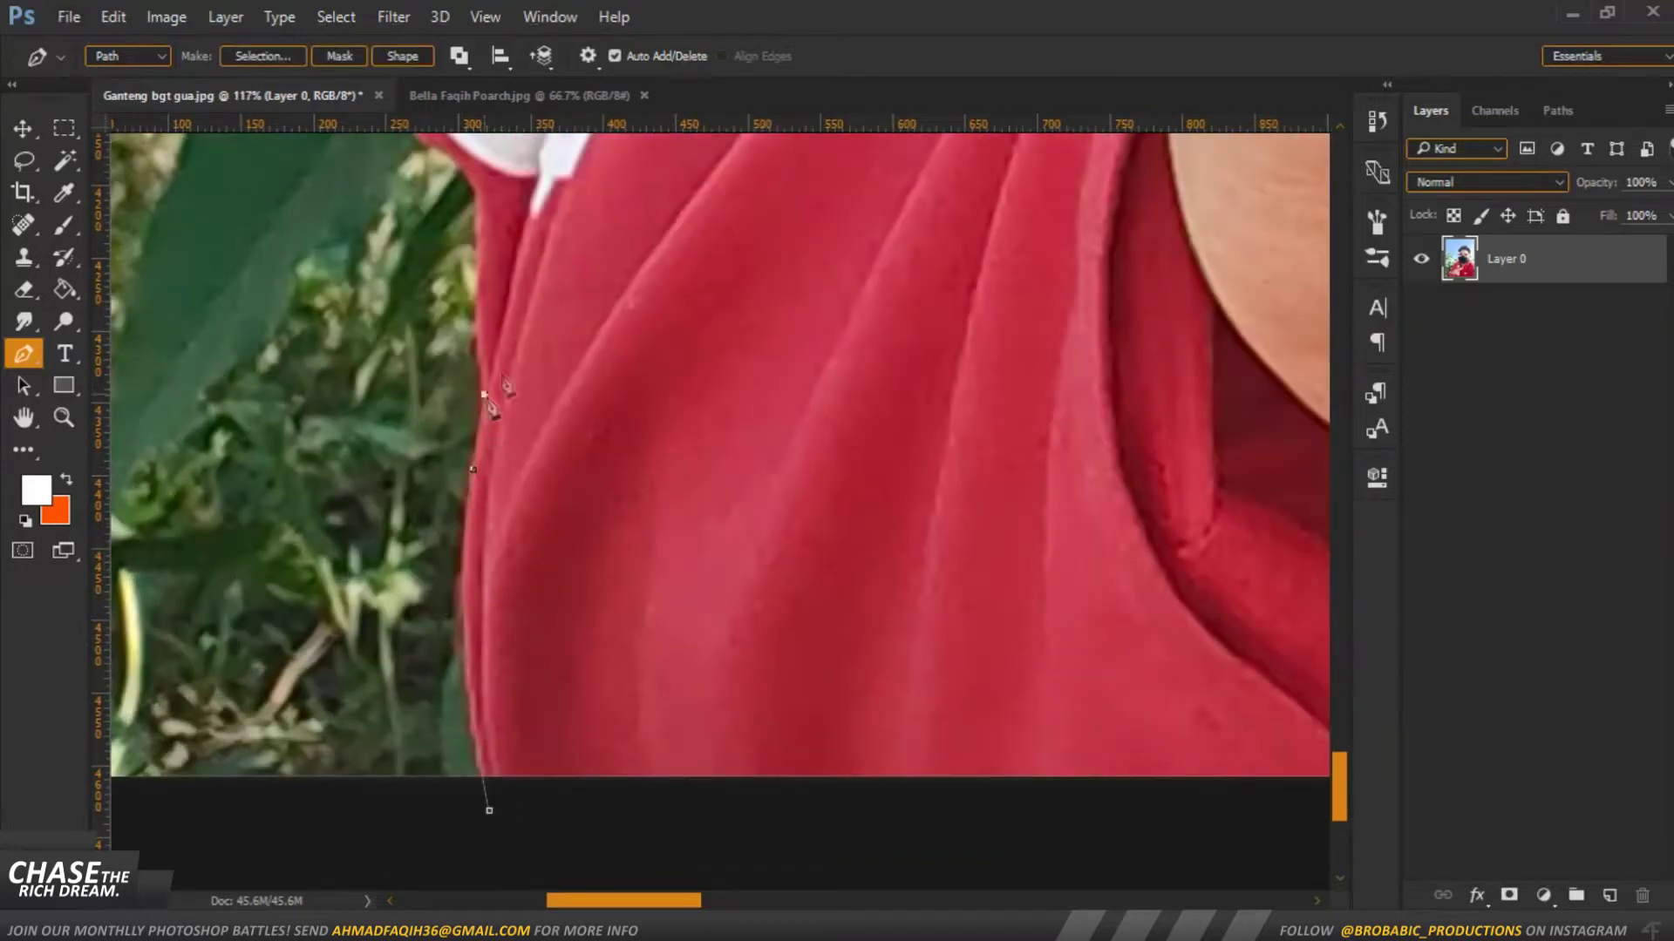
drag(485, 392, 565, 521)
click(544, 466)
click(496, 323)
click(509, 280)
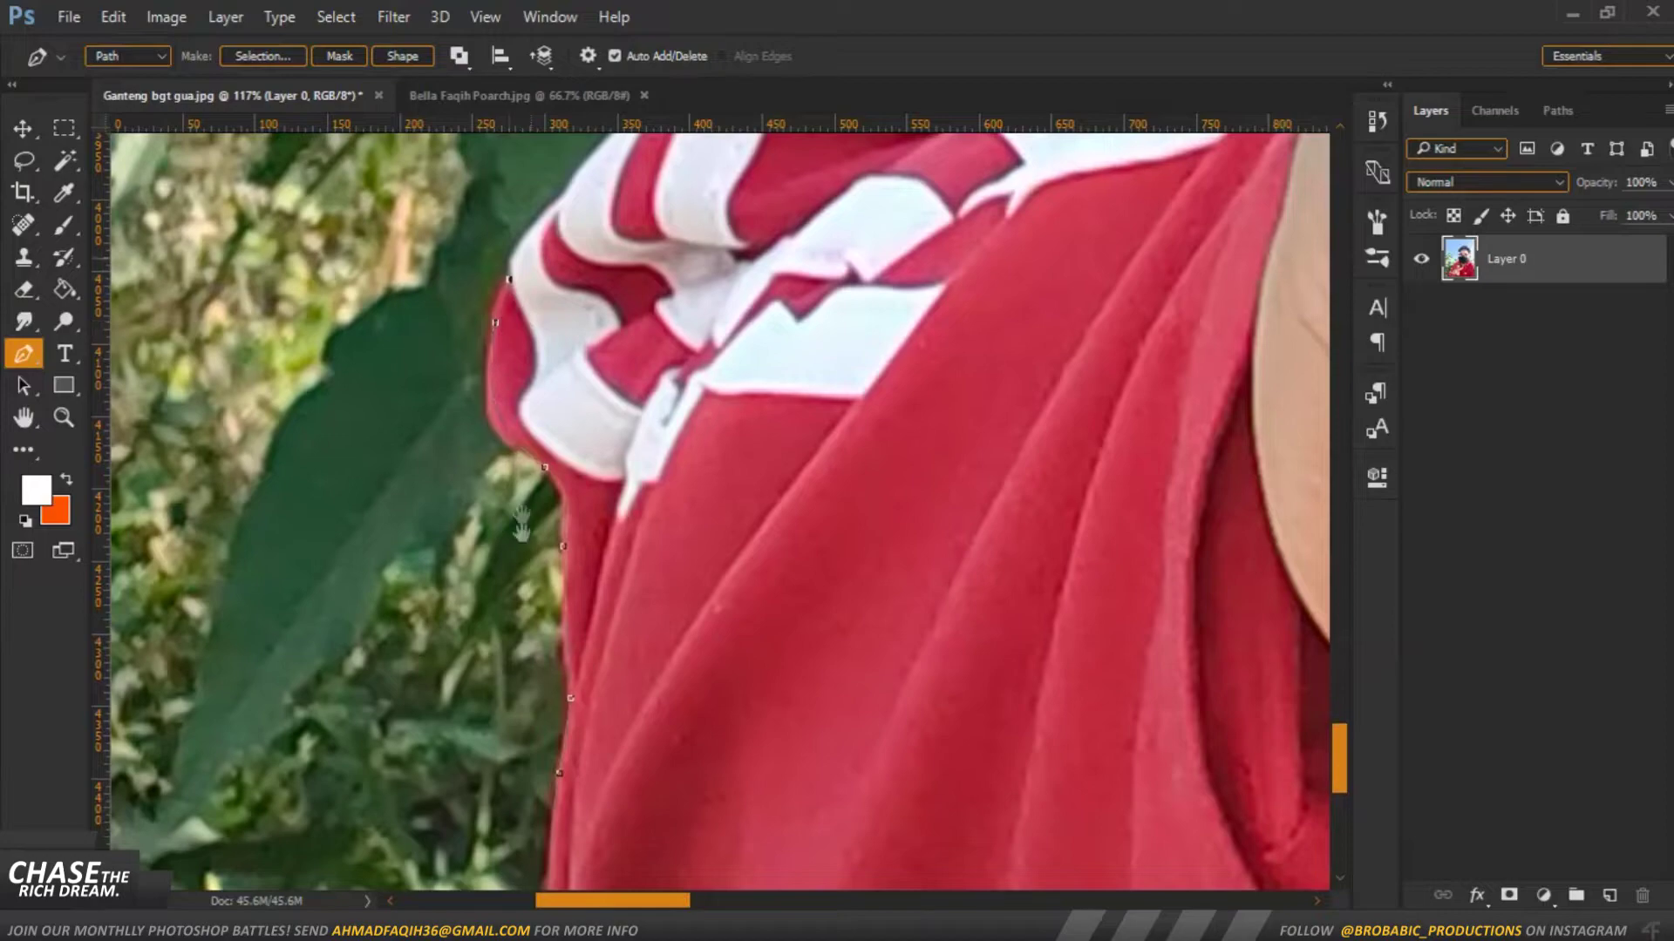
drag(509, 280, 486, 542)
drag(541, 459, 591, 440)
click(612, 373)
click(737, 223)
click(565, 526)
mouse_move(747, 224)
mouse_down()
mouse_move(511, 569)
mouse_move(580, 524)
mouse_up()
click(722, 426)
click(769, 329)
drag(782, 332, 587, 609)
click(596, 619)
drag(655, 551, 676, 547)
Continue the path up the upper sleeve, over the shoulder to the collar
click(695, 483)
click(728, 406)
click(789, 317)
drag(796, 318, 641, 638)
click(666, 550)
click(723, 444)
click(753, 309)
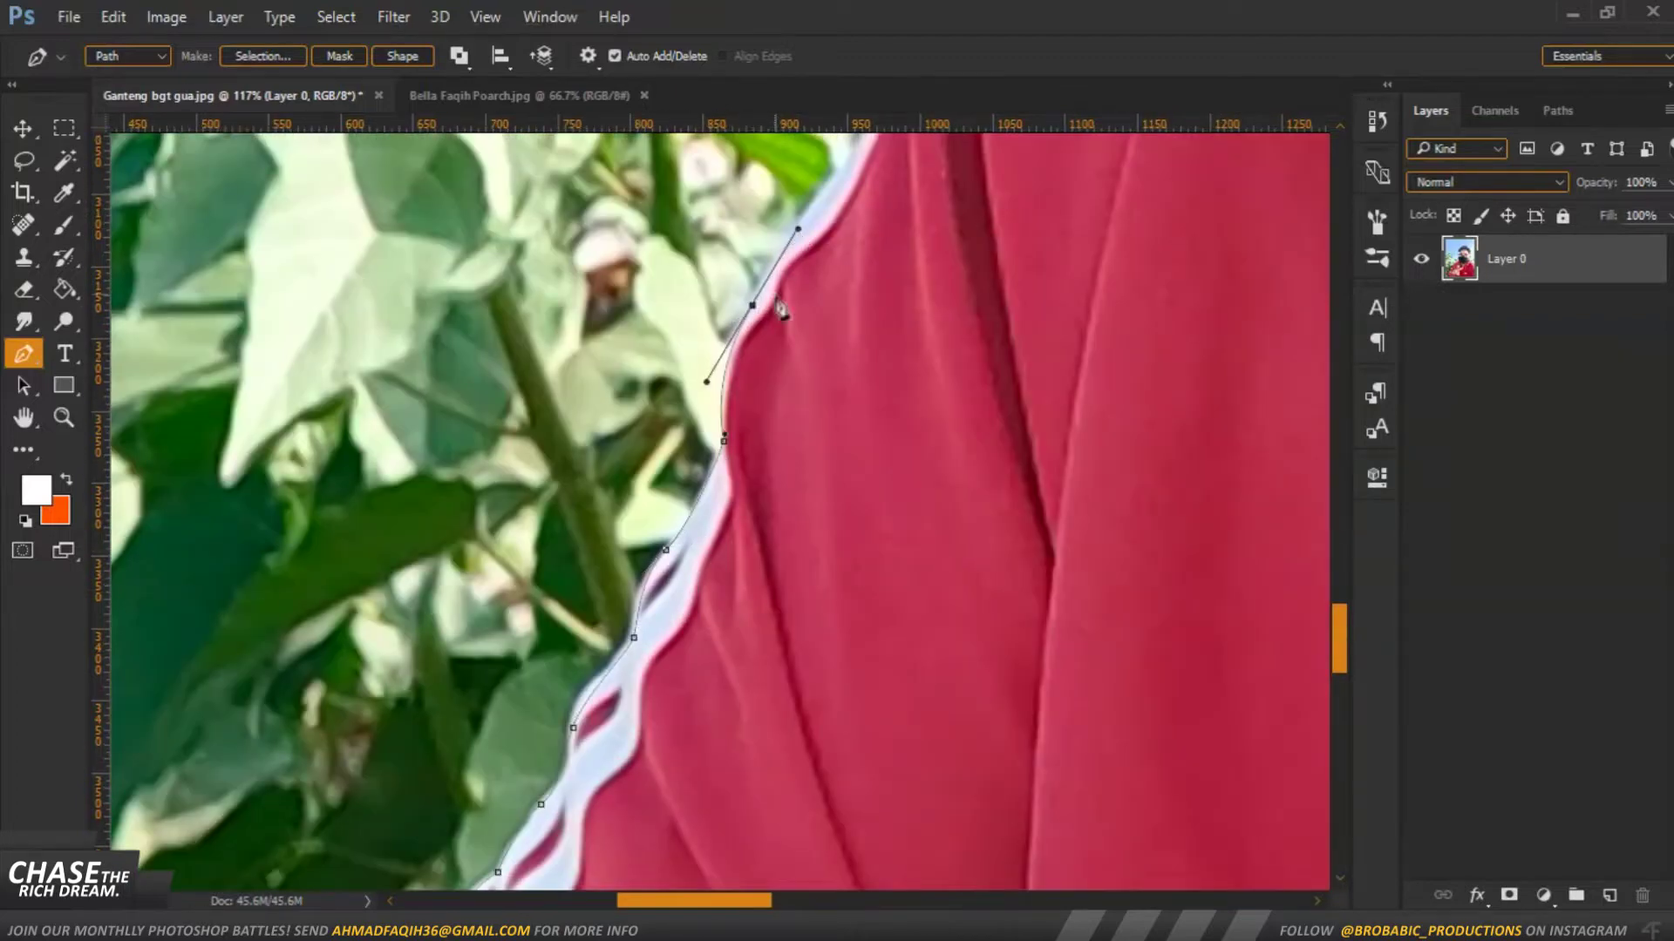
drag(767, 297, 533, 729)
click(565, 663)
click(667, 516)
click(680, 489)
click(815, 255)
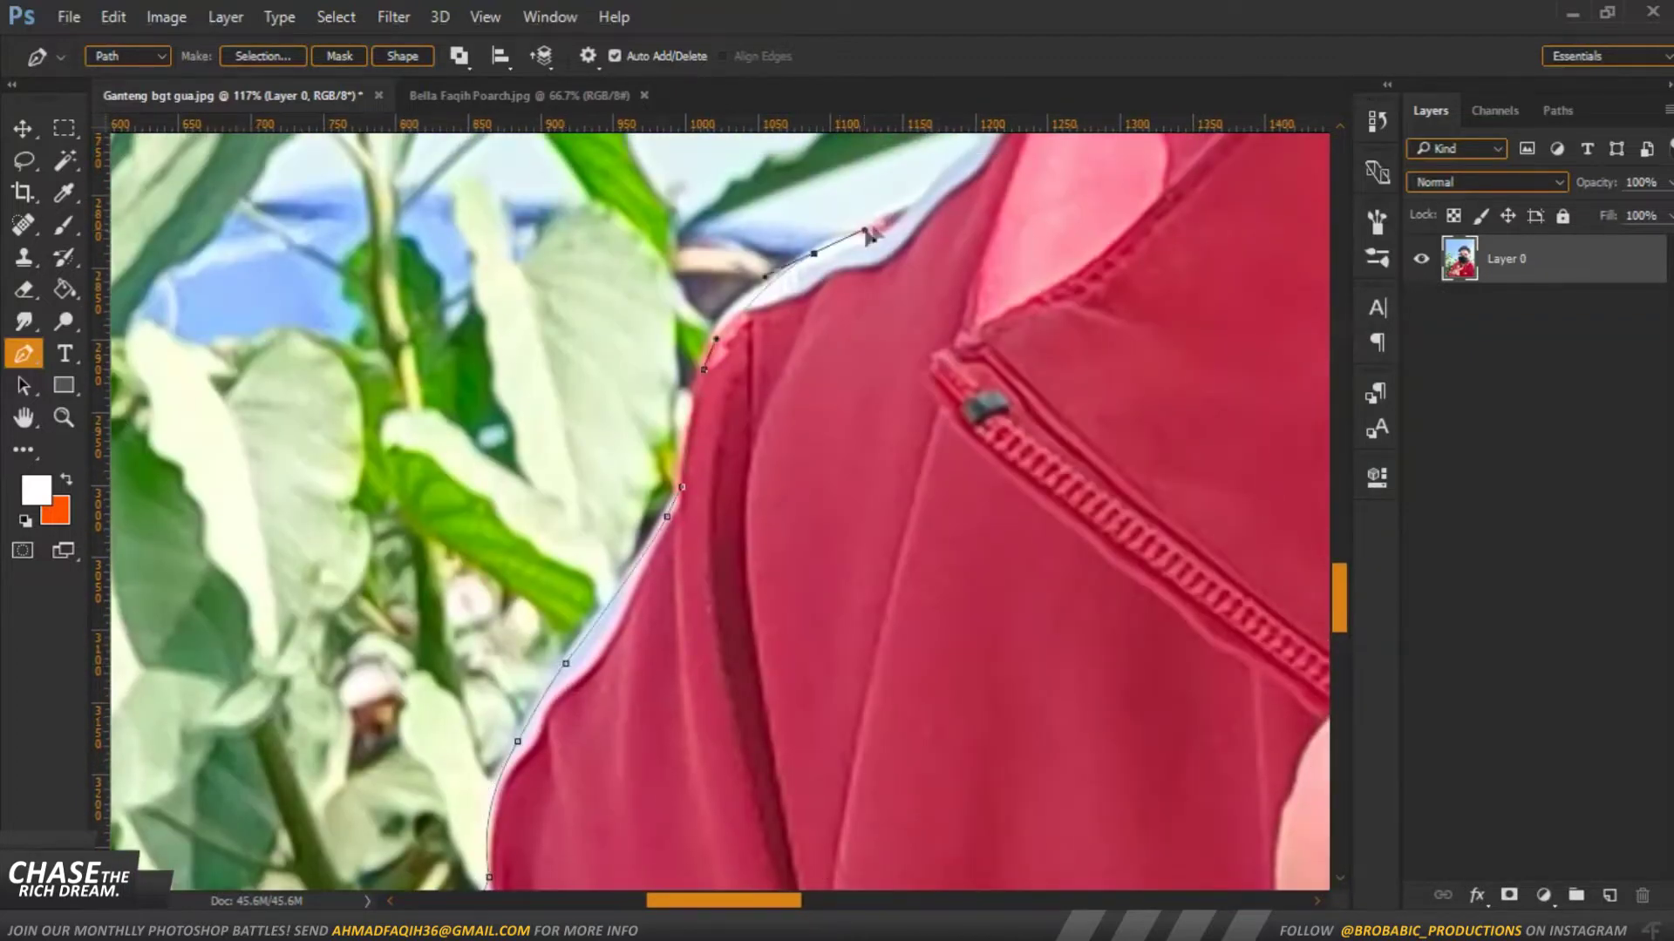
click(912, 209)
drag(992, 254, 520, 672)
click(530, 545)
click(590, 503)
click(722, 450)
click(885, 420)
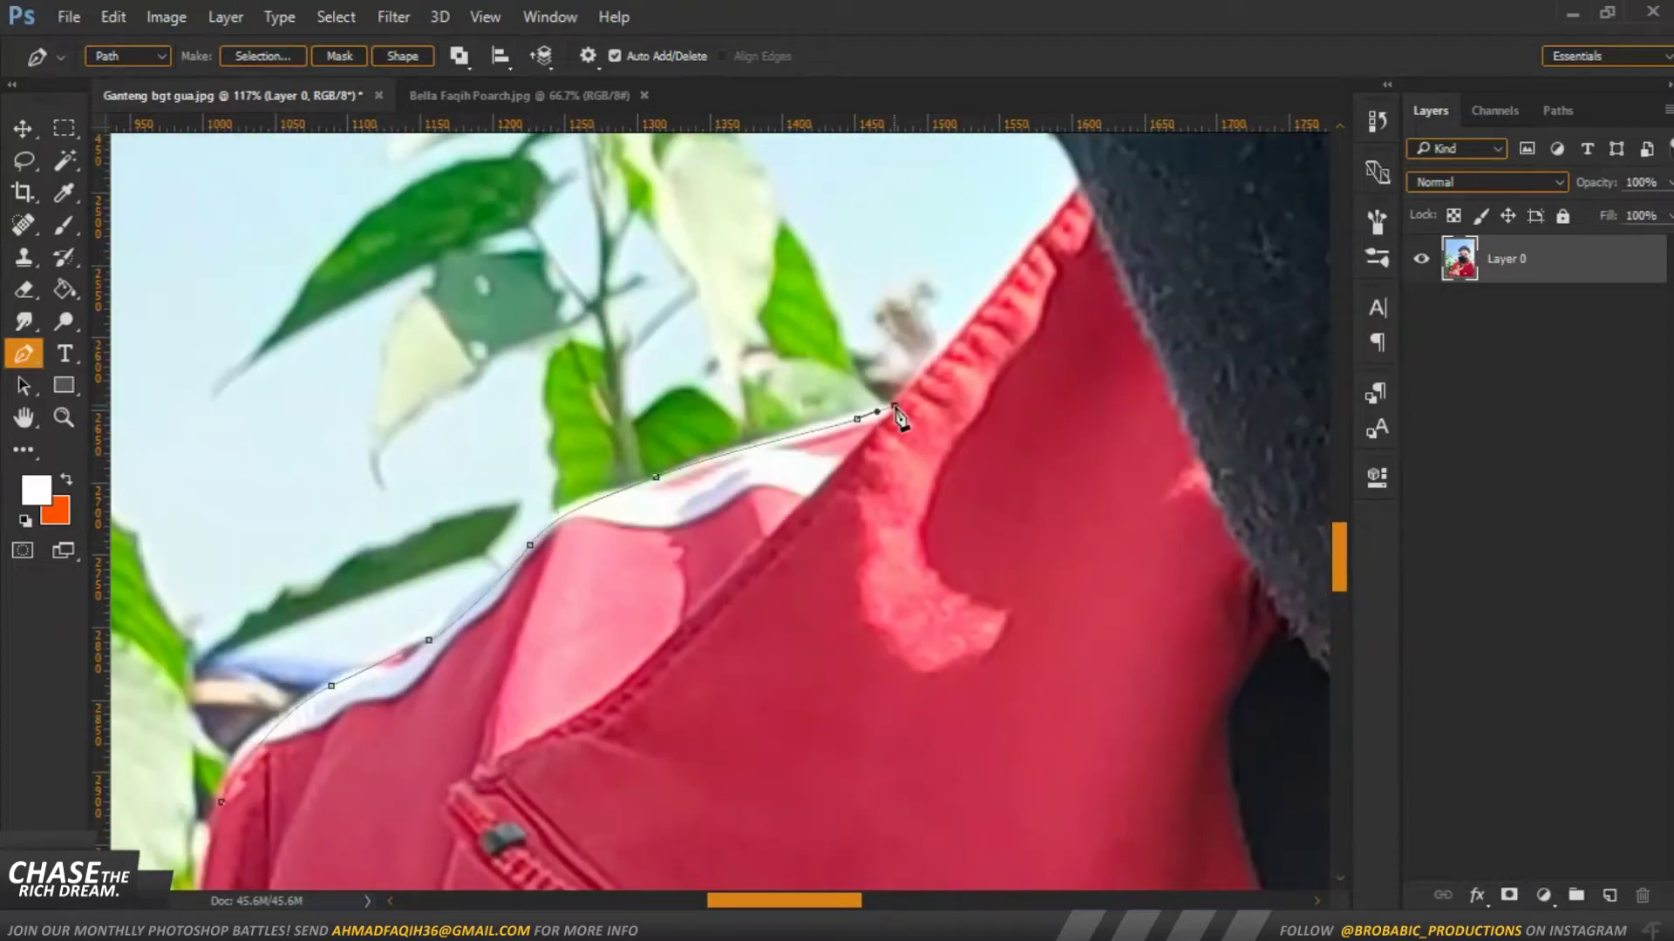
Trace from the collar along the mask's left edge toward the ear
scroll(886, 421, up, 2)
click(584, 656)
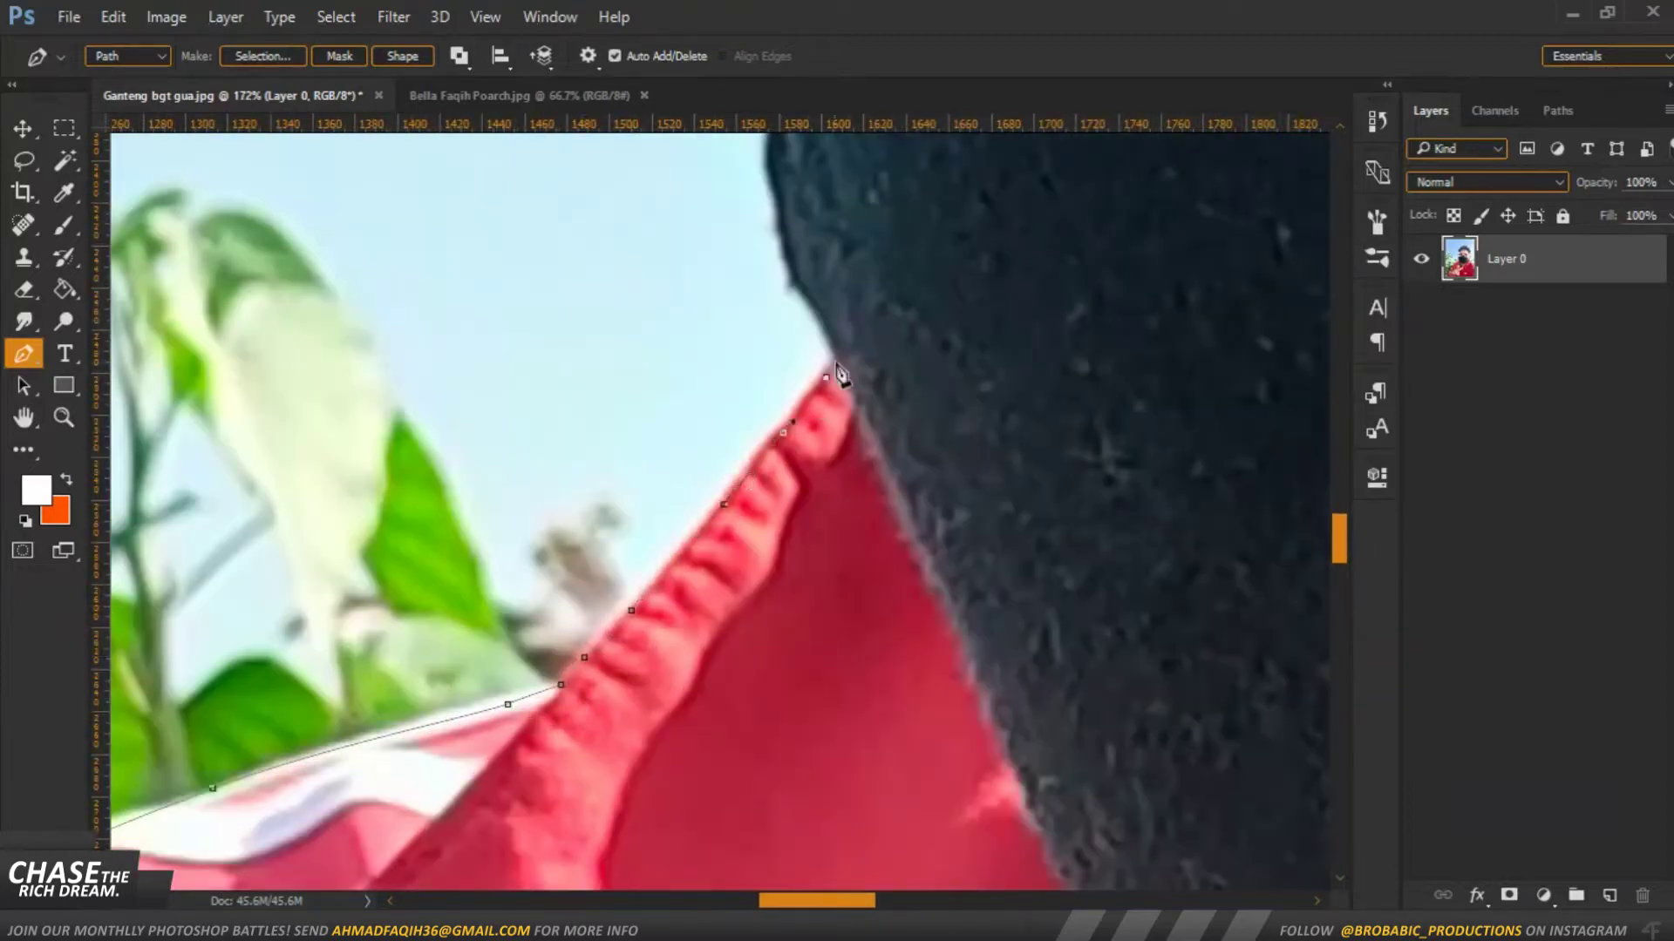
scroll(835, 384, down, 5)
scroll(671, 349, up, 3)
scroll(671, 349, up, 2)
click(693, 730)
drag(666, 555, 666, 460)
click(669, 306)
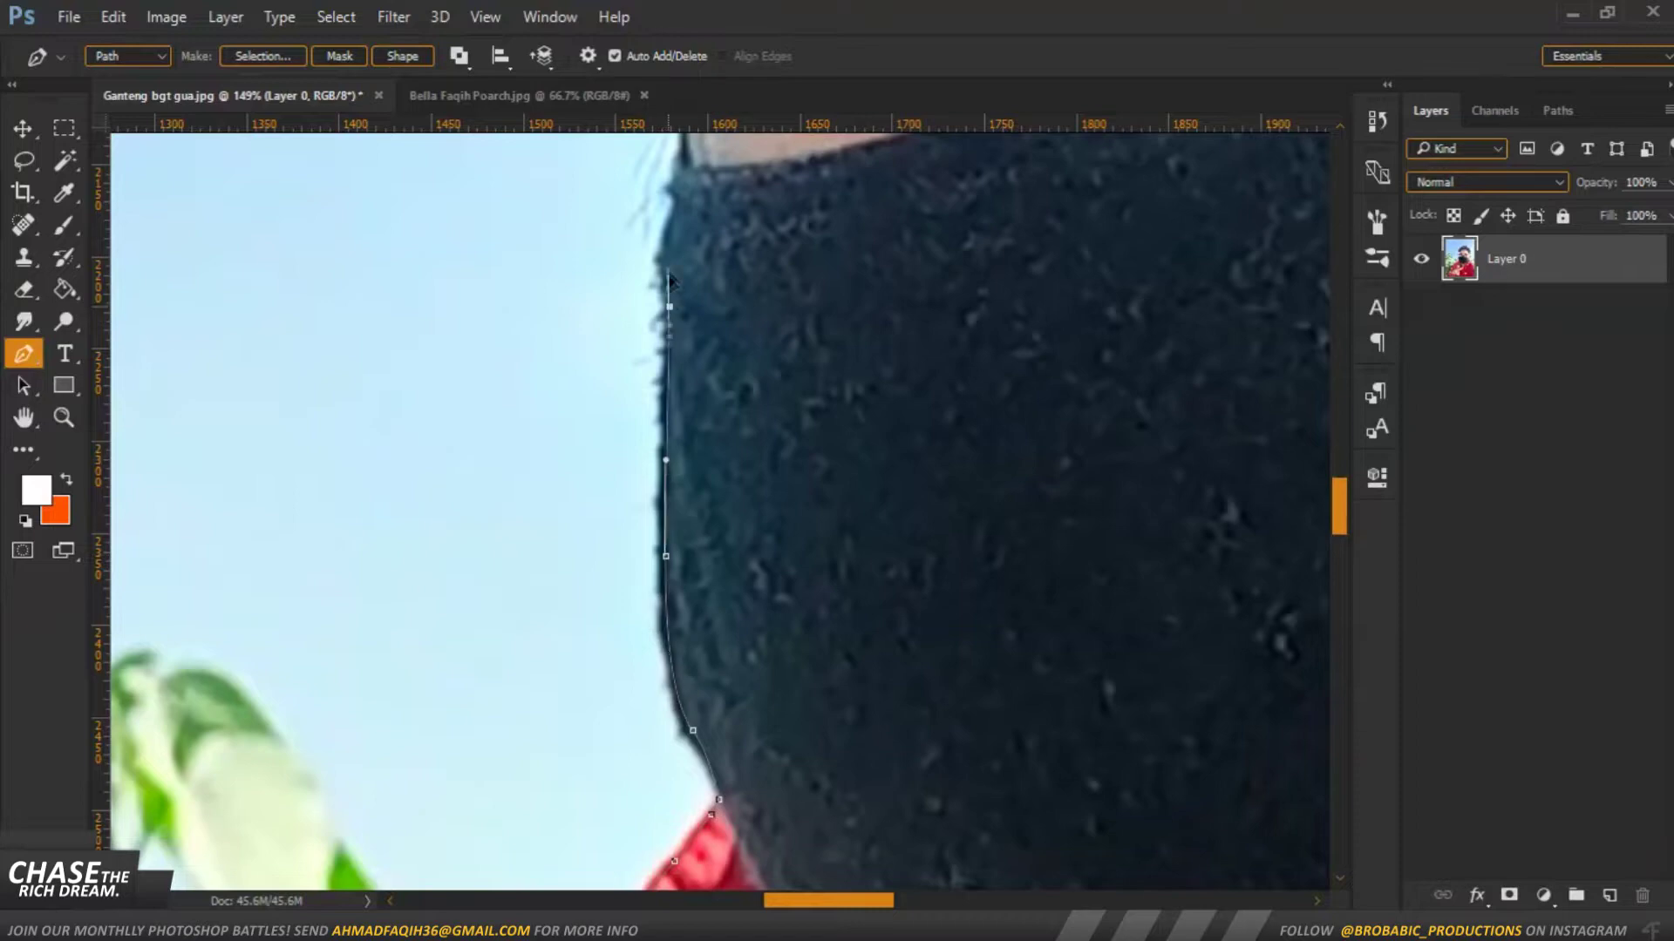
drag(672, 292, 515, 535)
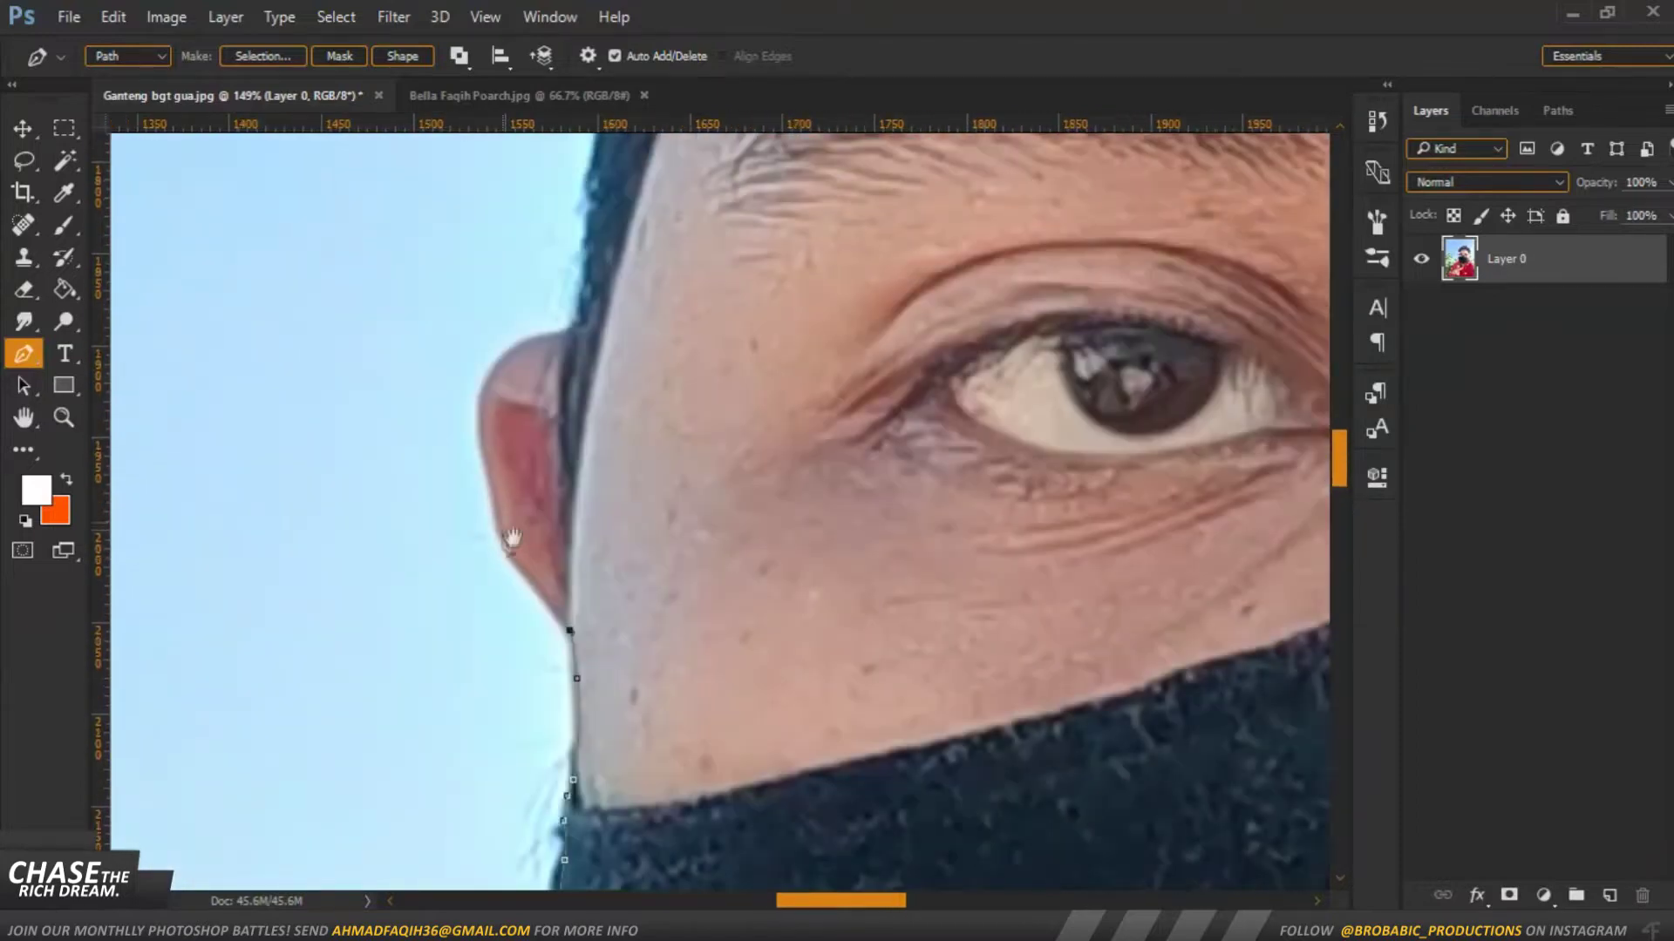
Trace from the ear up the left hair edge
click(490, 385)
click(569, 332)
drag(736, 316, 795, 673)
click(628, 645)
click(628, 538)
click(593, 359)
drag(830, 297, 871, 649)
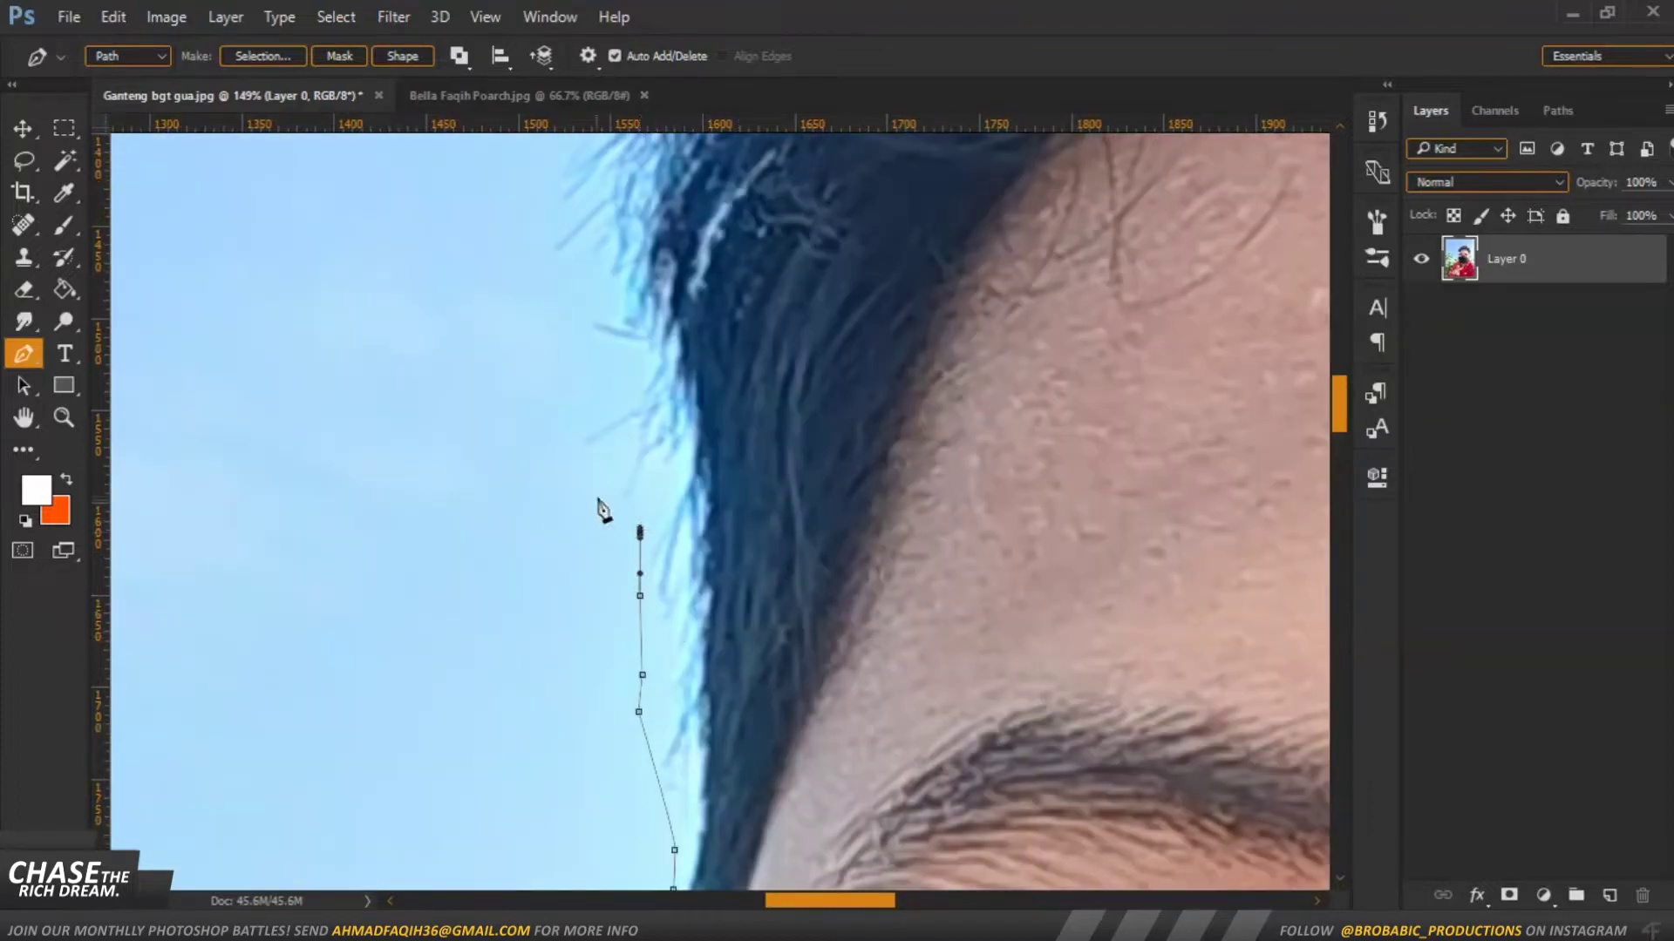
click(608, 383)
click(613, 357)
drag(553, 289, 569, 283)
click(534, 244)
click(543, 187)
Continue the path along the hairline, over the top of the hair, down the right side
scroll(736, 698, up, 5)
click(523, 388)
click(527, 307)
scroll(575, 175, up, 5)
click(628, 488)
click(785, 279)
drag(840, 194, 530, 384)
click(505, 448)
click(898, 281)
scroll(697, 436, down, 4)
scroll(698, 436, down, 4)
click(646, 375)
click(785, 416)
click(929, 562)
Curve the path around the right ear and down the jaw and neck
scroll(785, 523, down, 5)
scroll(767, 610, up, 5)
click(739, 640)
drag(871, 637, 902, 672)
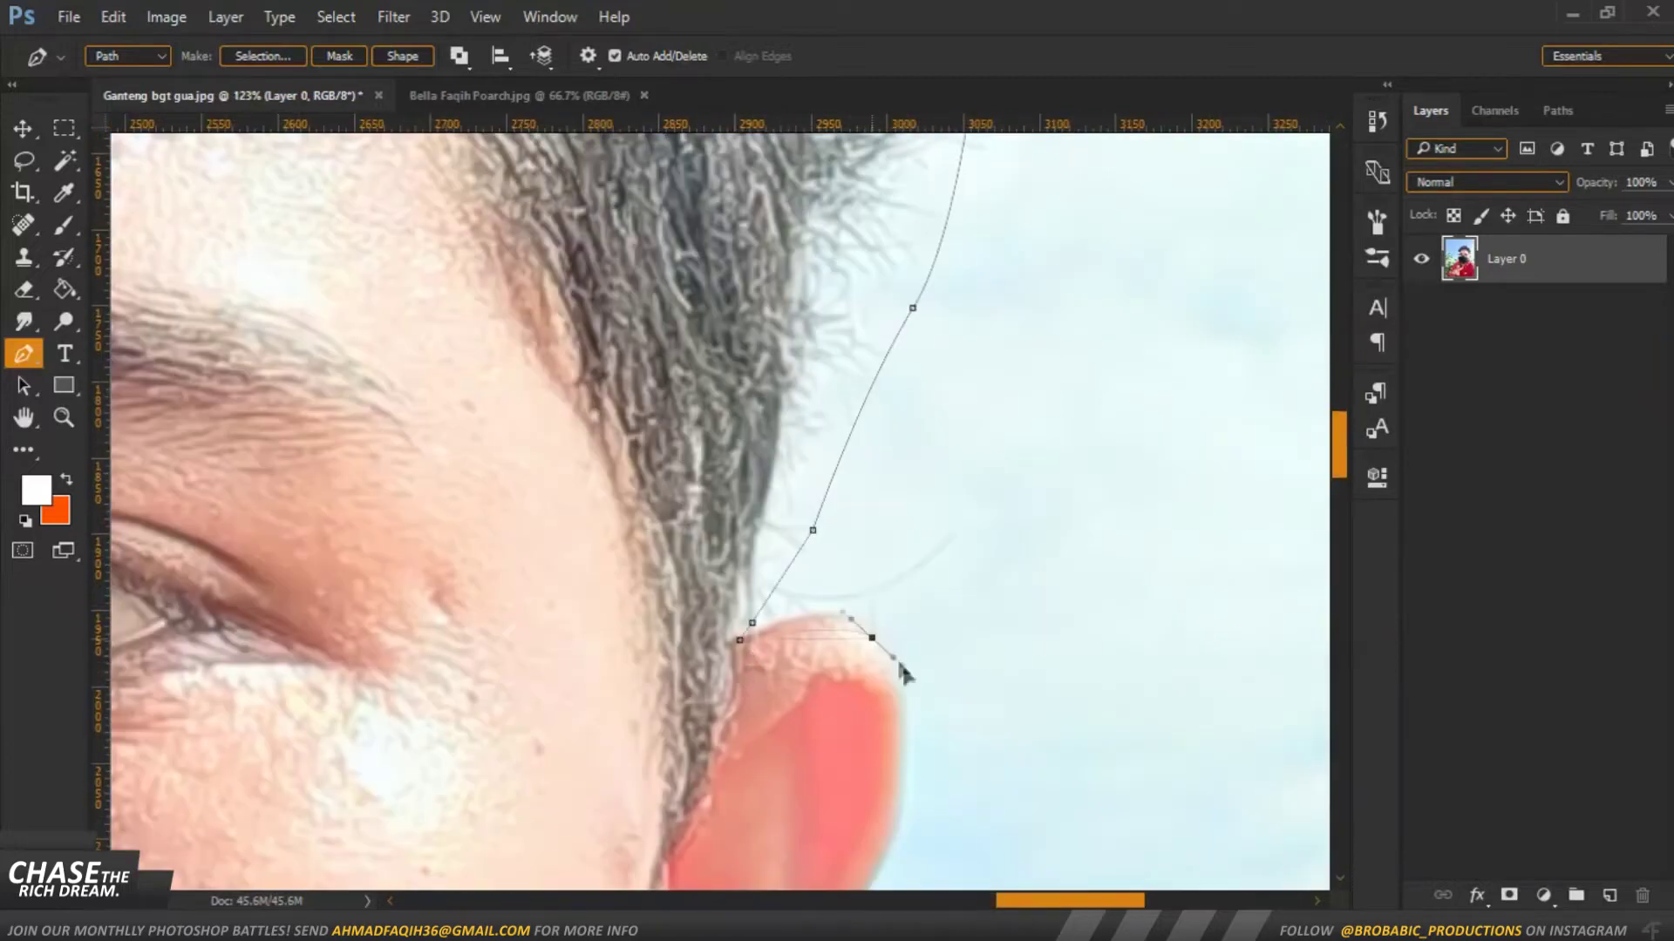
scroll(915, 697, down, 5)
drag(791, 378, 806, 414)
drag(674, 615, 646, 665)
drag(622, 767, 589, 810)
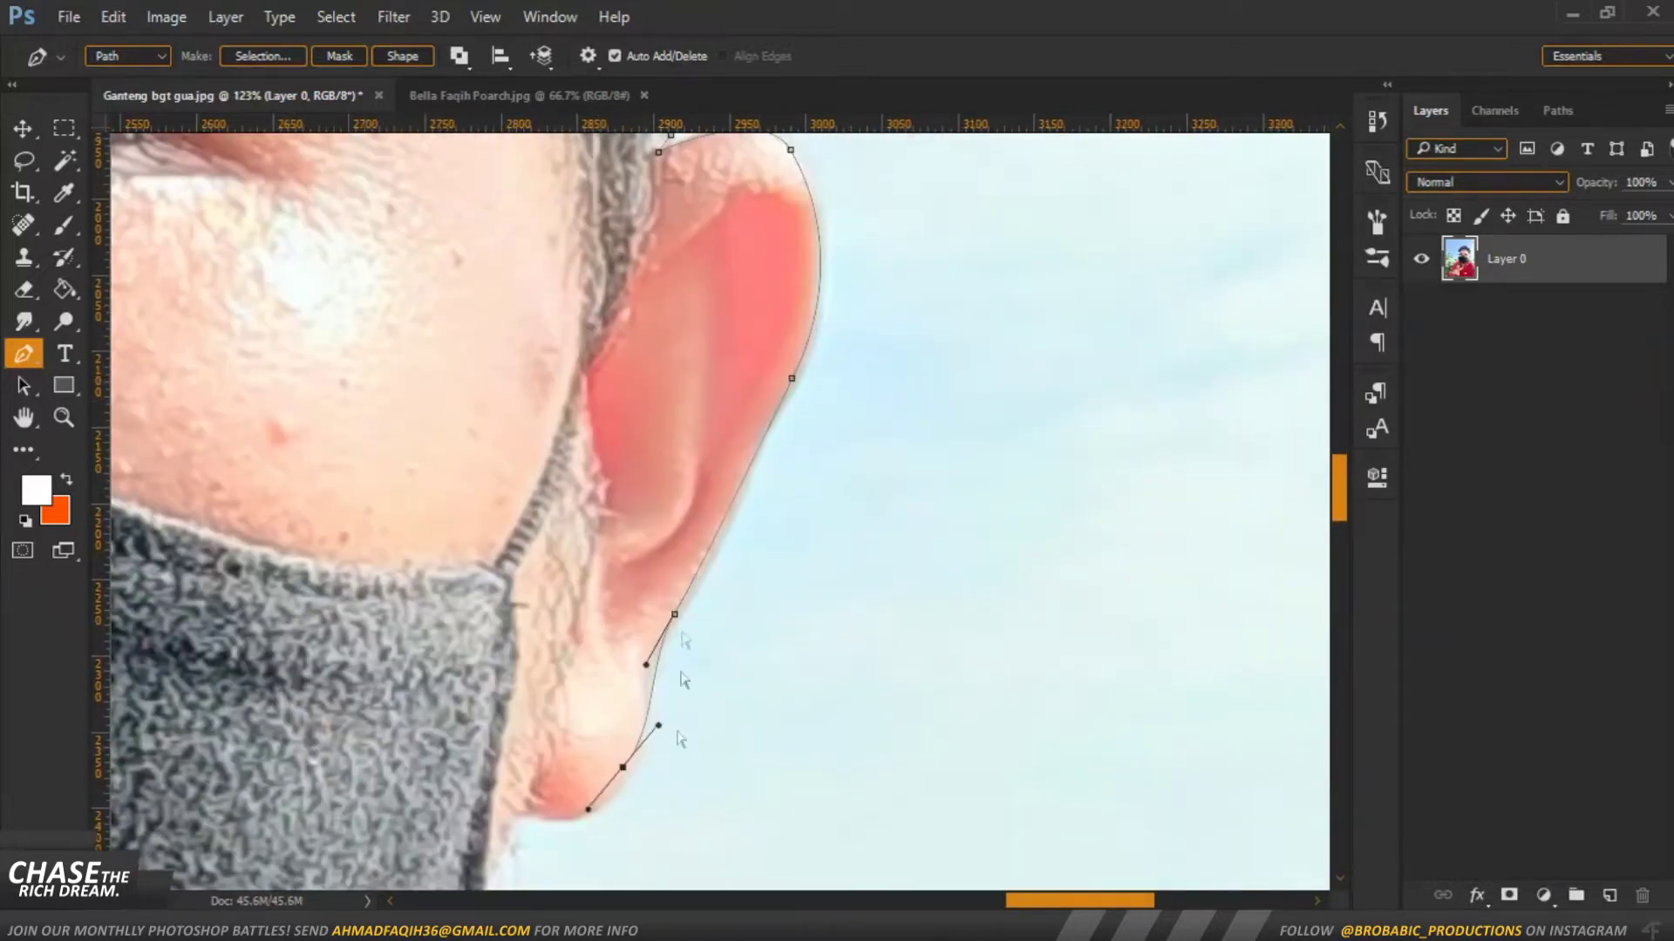
mouse_move(683, 616)
mouse_down()
mouse_move(766, 486)
mouse_move(773, 586)
mouse_move(870, 328)
mouse_up()
drag(722, 378, 720, 450)
drag(760, 517, 794, 601)
Trace the collar and right shoulder, then close the path across the bottom
click(817, 687)
drag(872, 741, 258, 383)
drag(460, 391, 554, 405)
drag(715, 433, 773, 479)
drag(979, 588, 1050, 635)
click(1107, 676)
key(ctrl+minus)
key(ctrl+minus)
key(ctrl+minus)
key(ctrl+minus)
key(ctrl+minus)
click(966, 637)
click(968, 842)
click(524, 852)
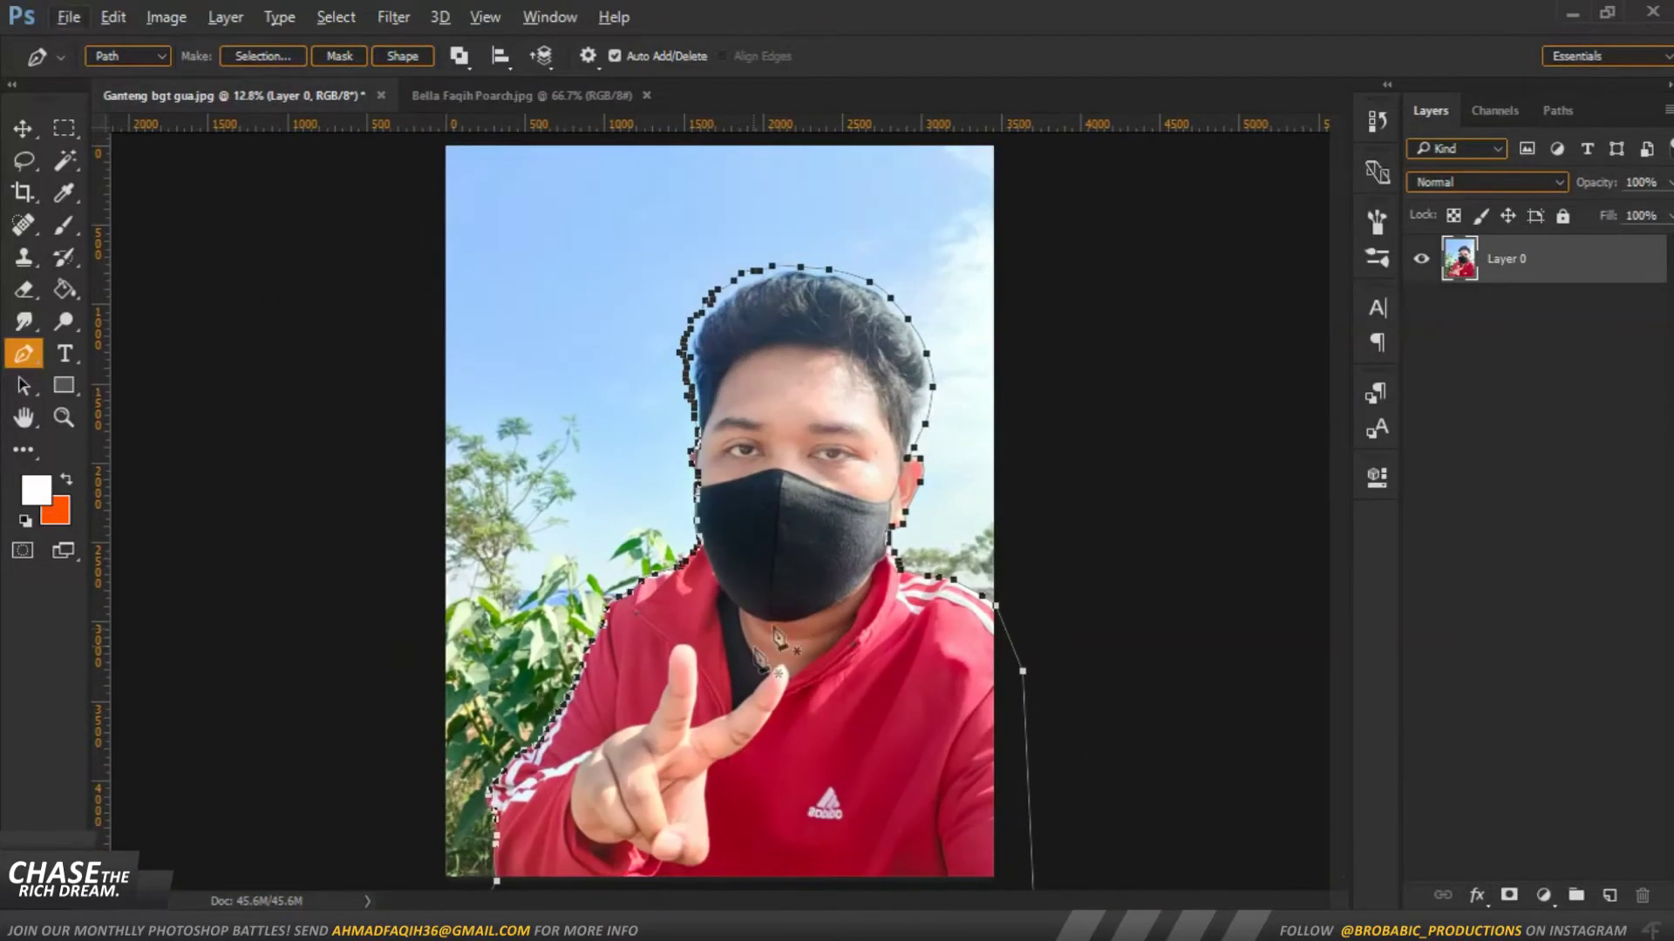
right_click(782, 411)
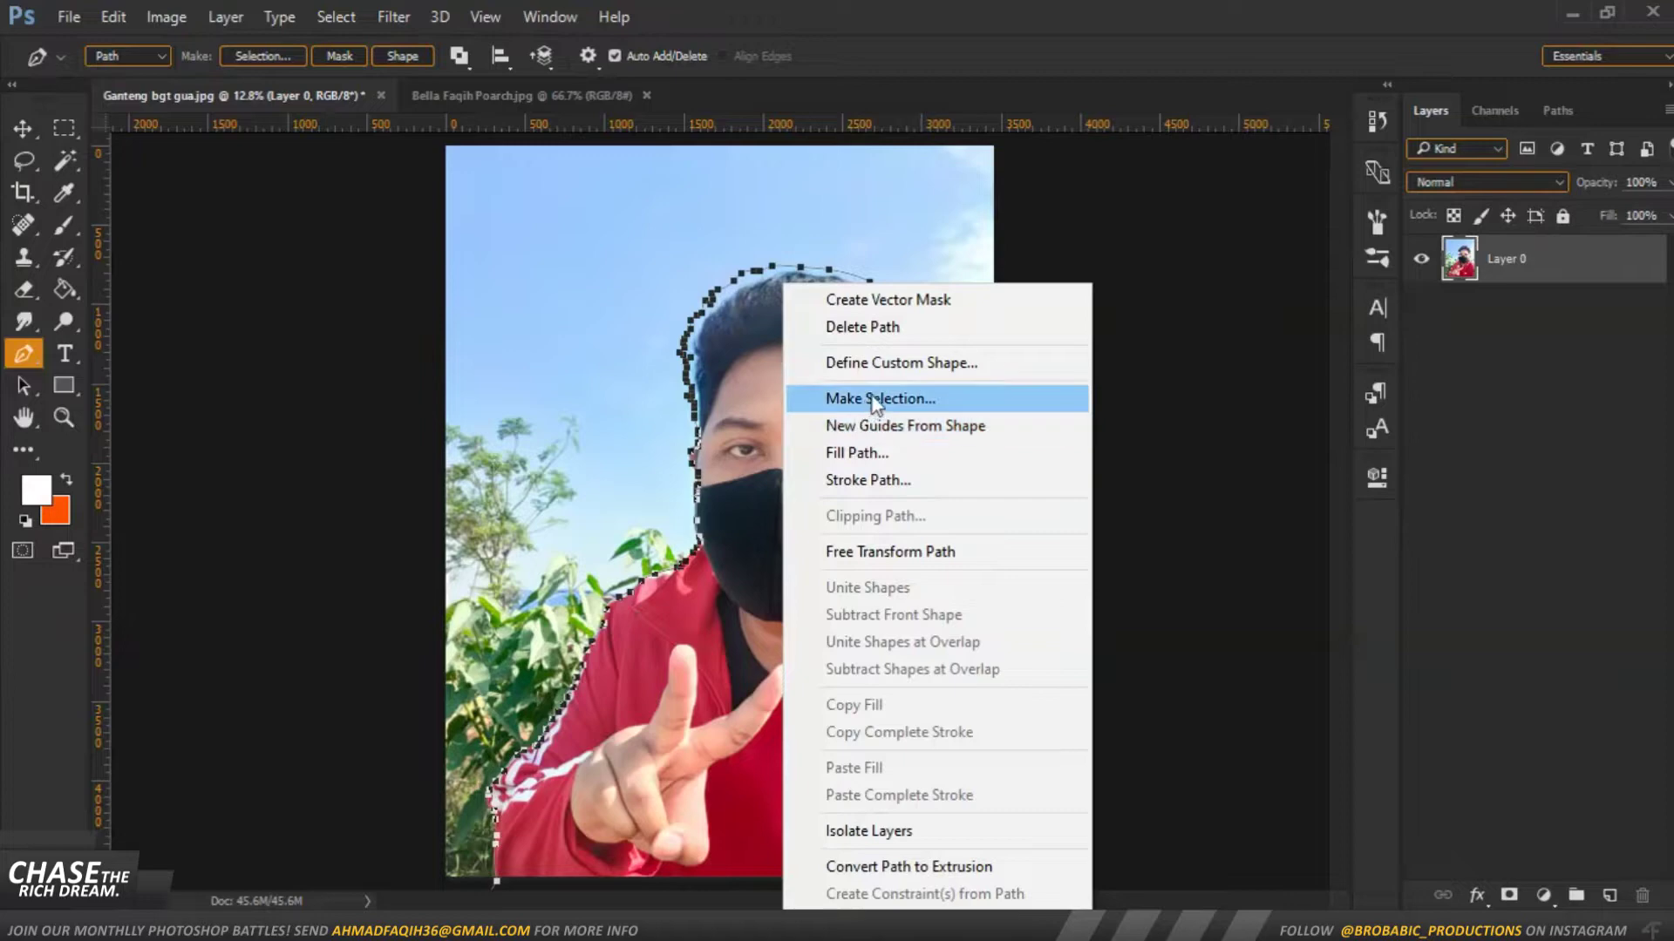
Make a selection from the path with a feather radius of 10
click(874, 400)
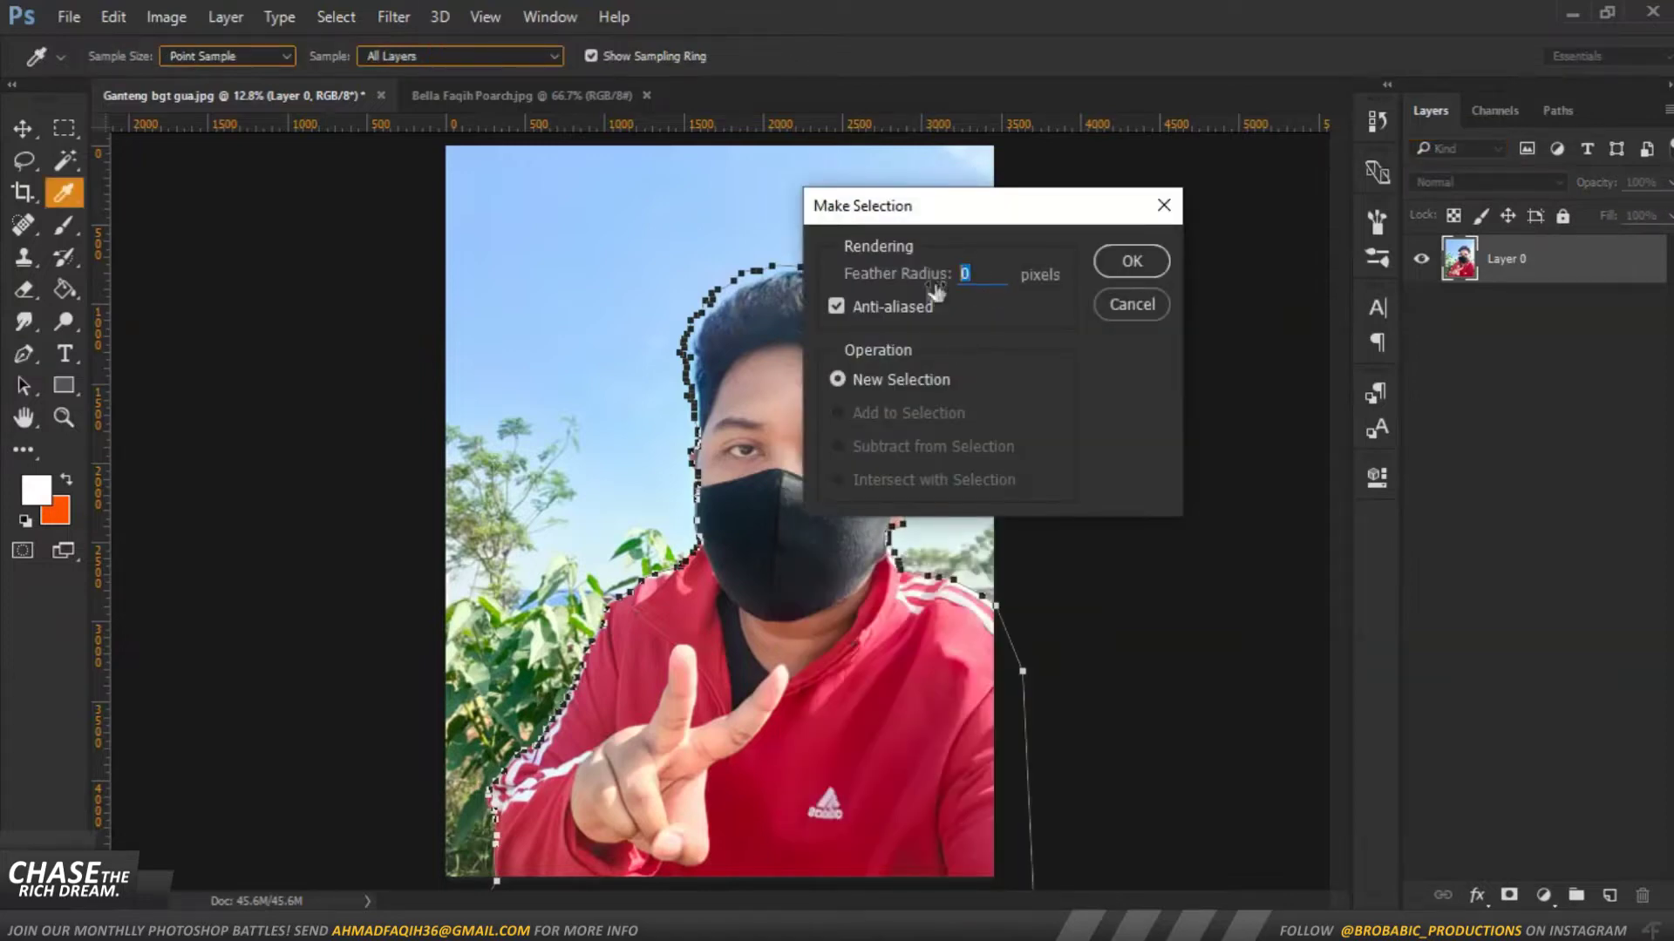
text(10)
key(Return)
In Select and Mask, brush the side hairline with a ~56 px subtracting Refine Edge Brush to drop the sky fringe
key(ctrl+alt+r)
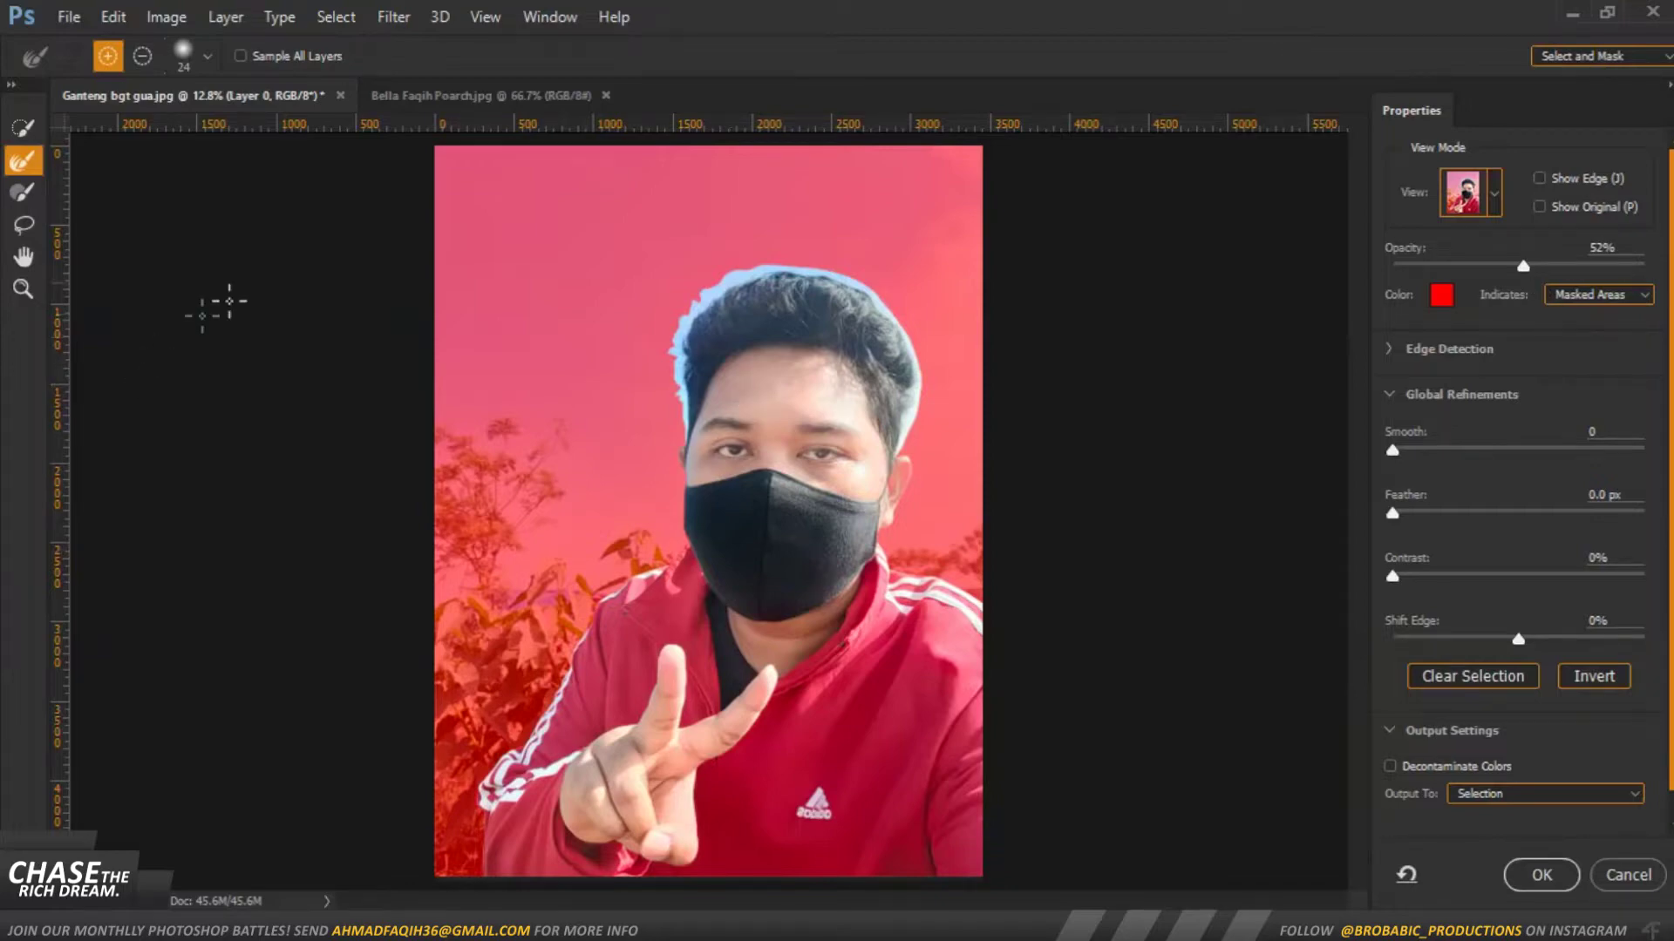
key(alt)
scroll(787, 491, up, 3)
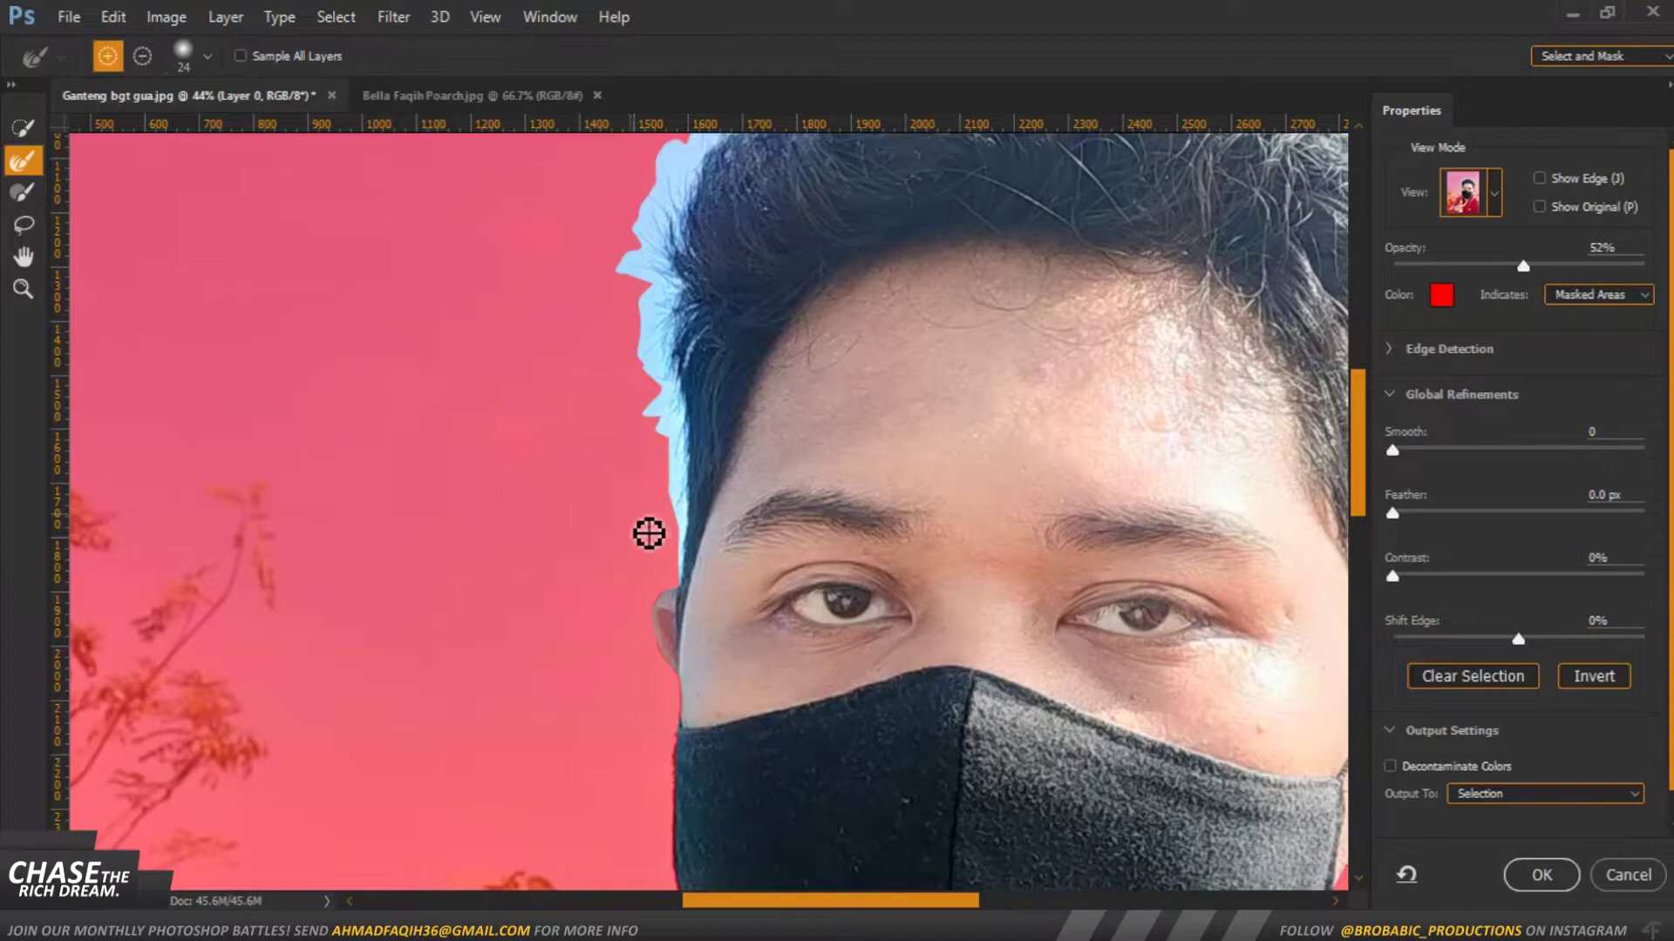
drag(630, 515, 646, 513)
scroll(646, 512, up, 3)
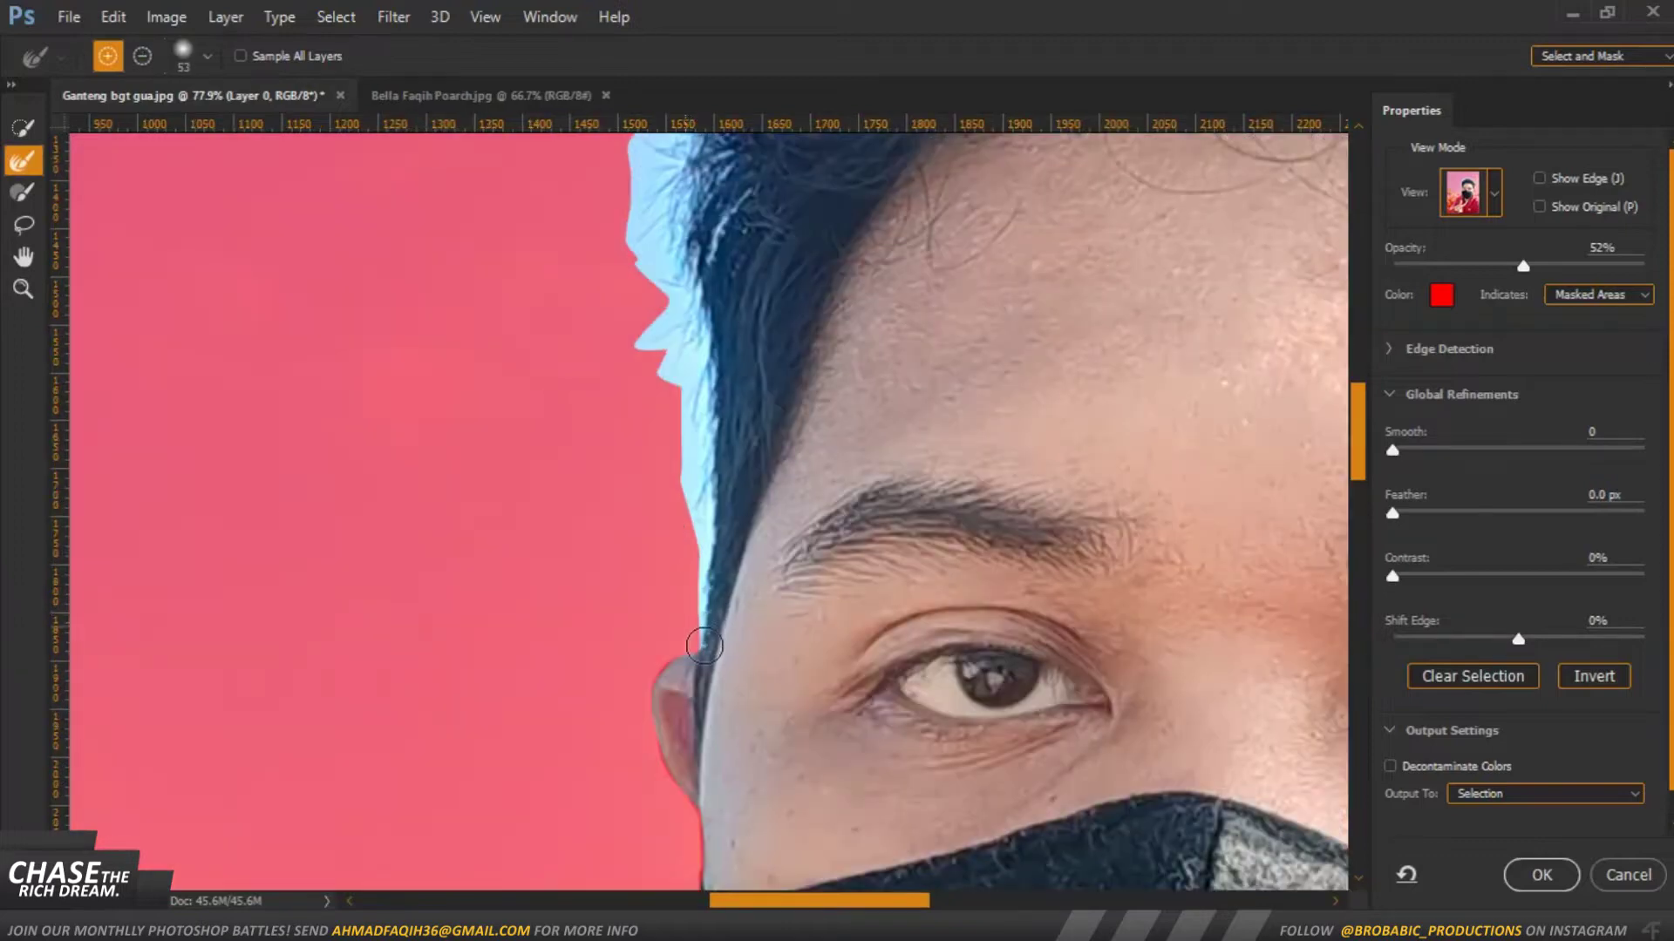
mouse_move(702, 427)
mouse_down()
mouse_move(665, 158)
mouse_move(652, 162)
mouse_up()
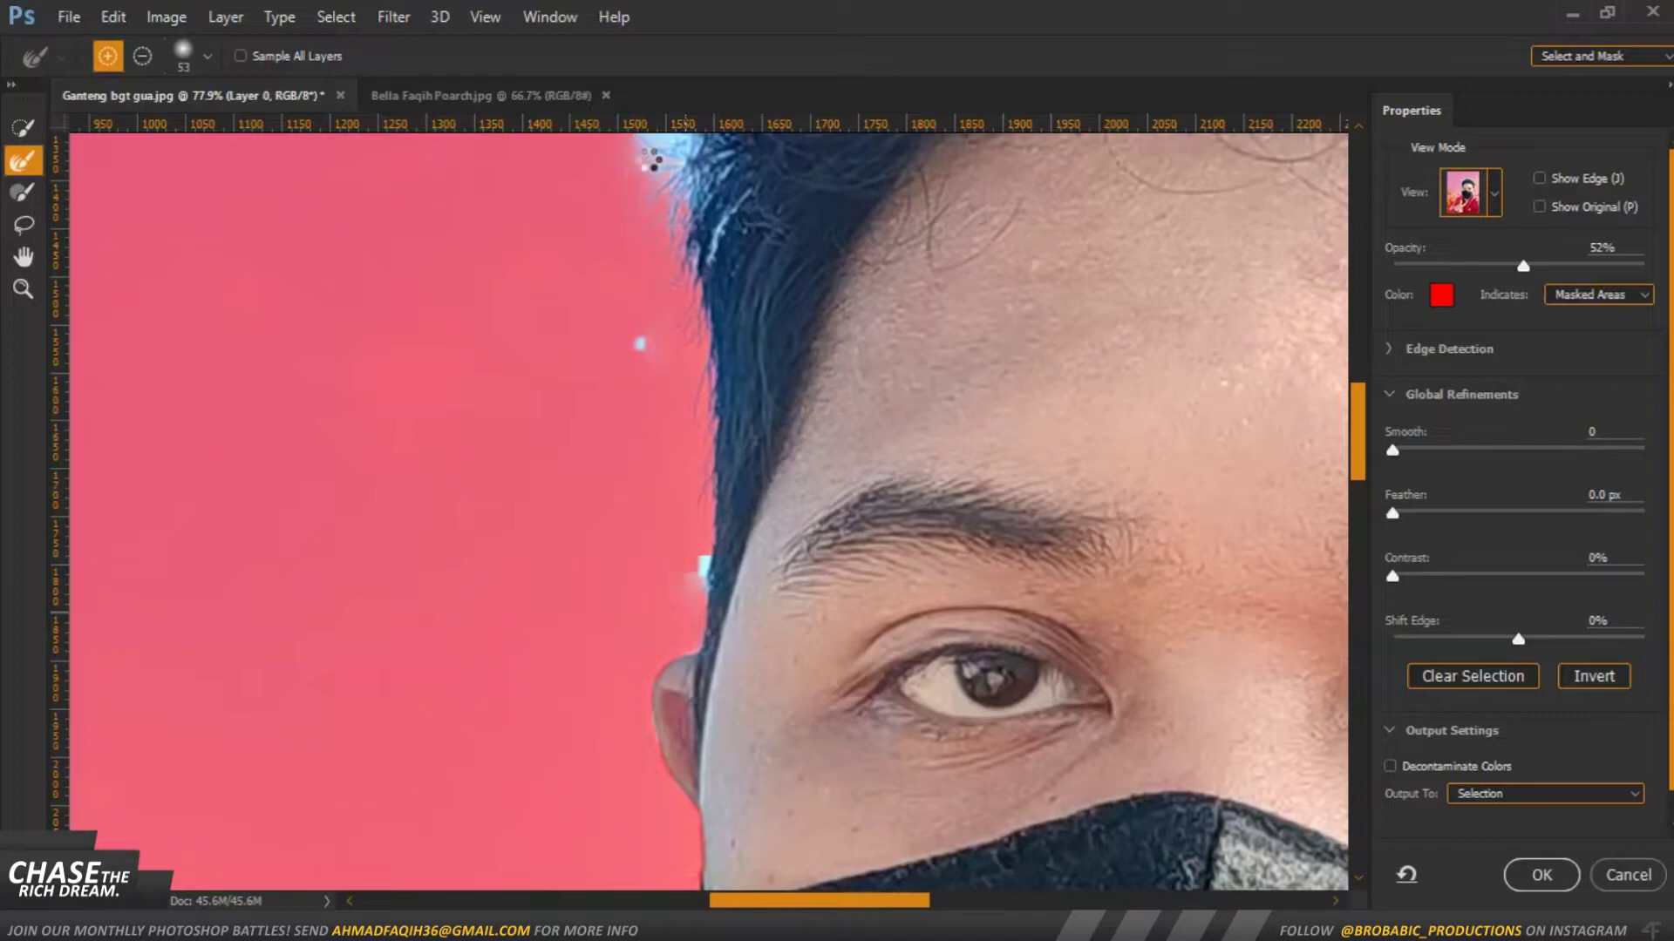
click(703, 571)
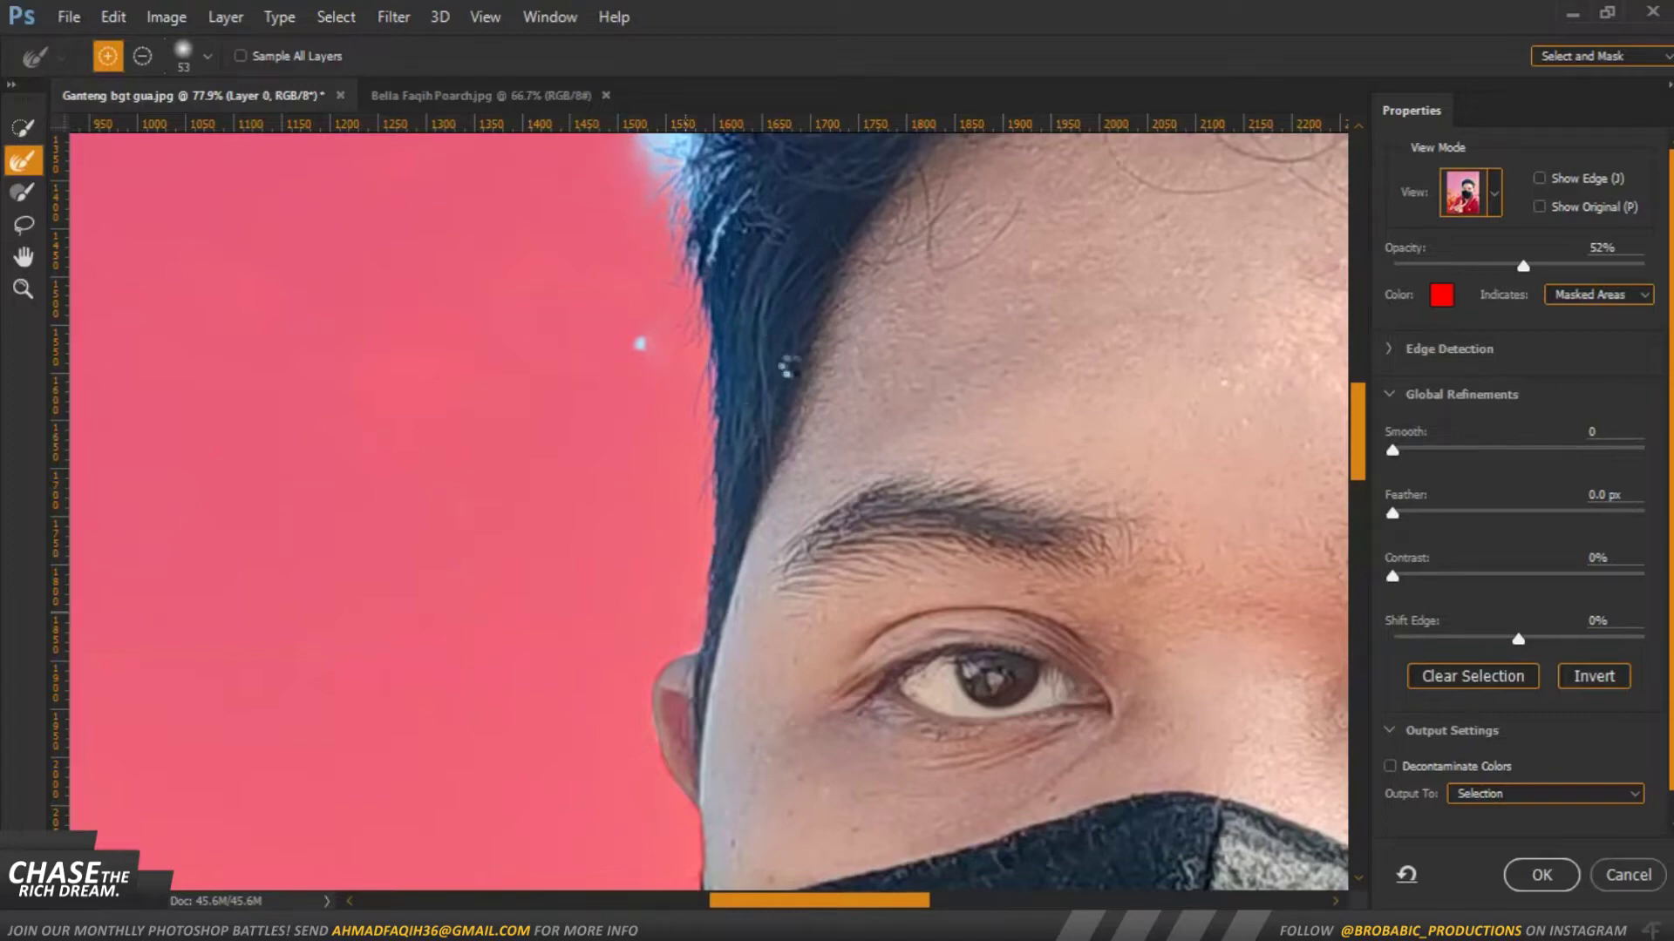
Refine the top-of-head hair outline, masking out the blue band along the hairline
scroll(754, 229, up, 5)
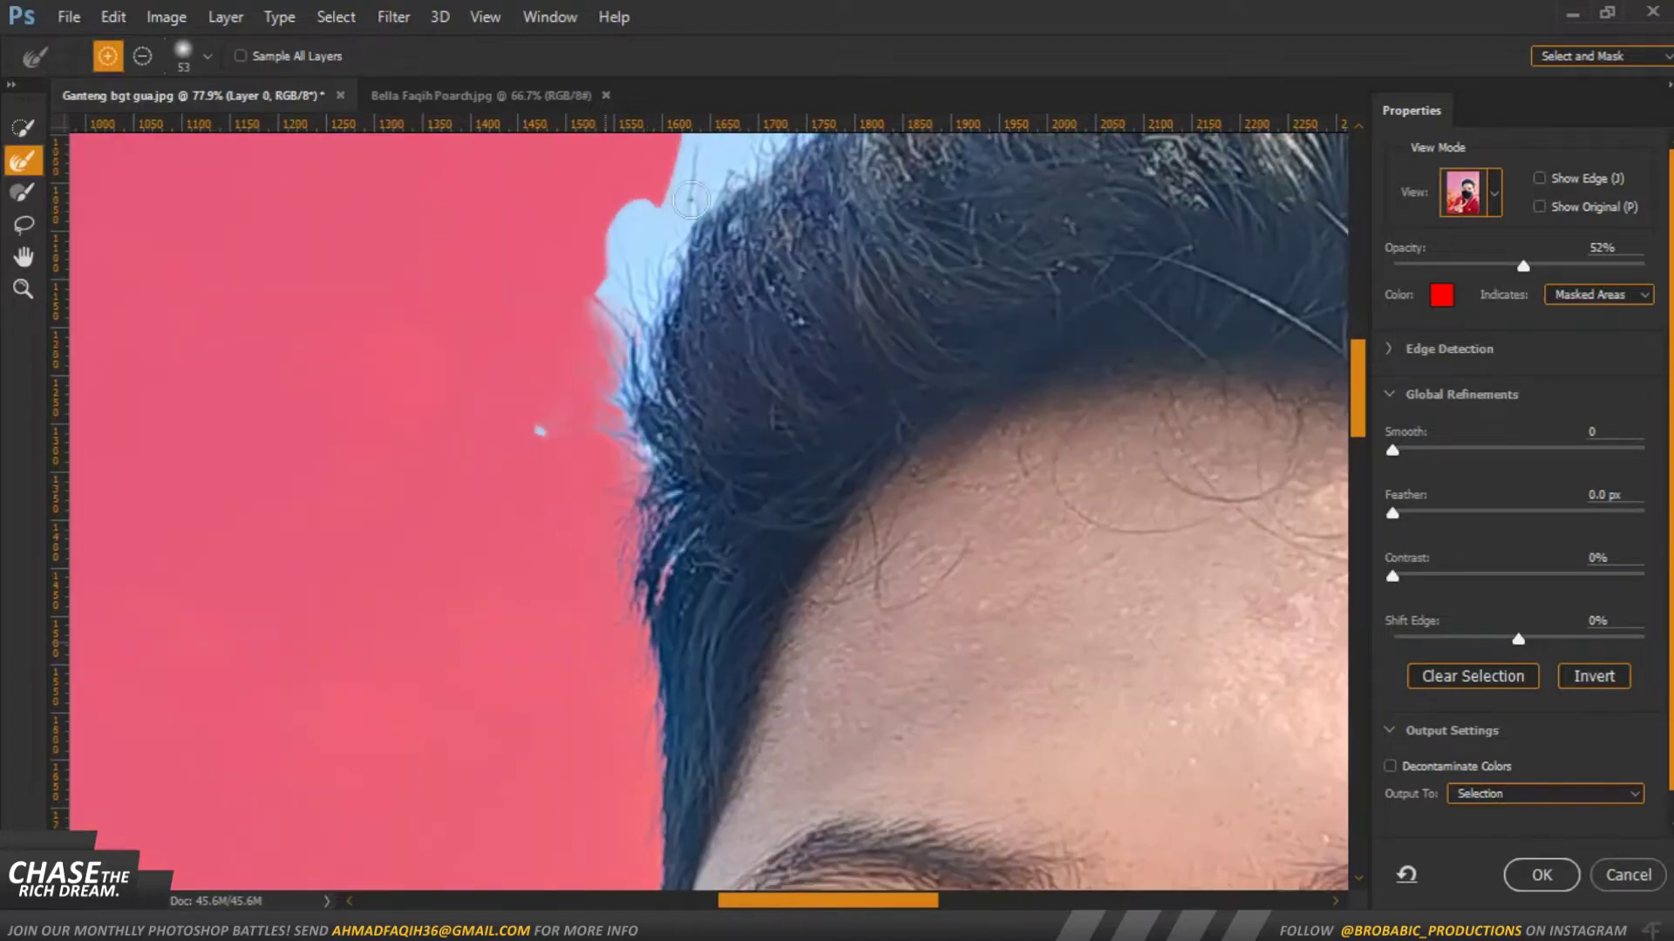
drag(539, 431, 579, 431)
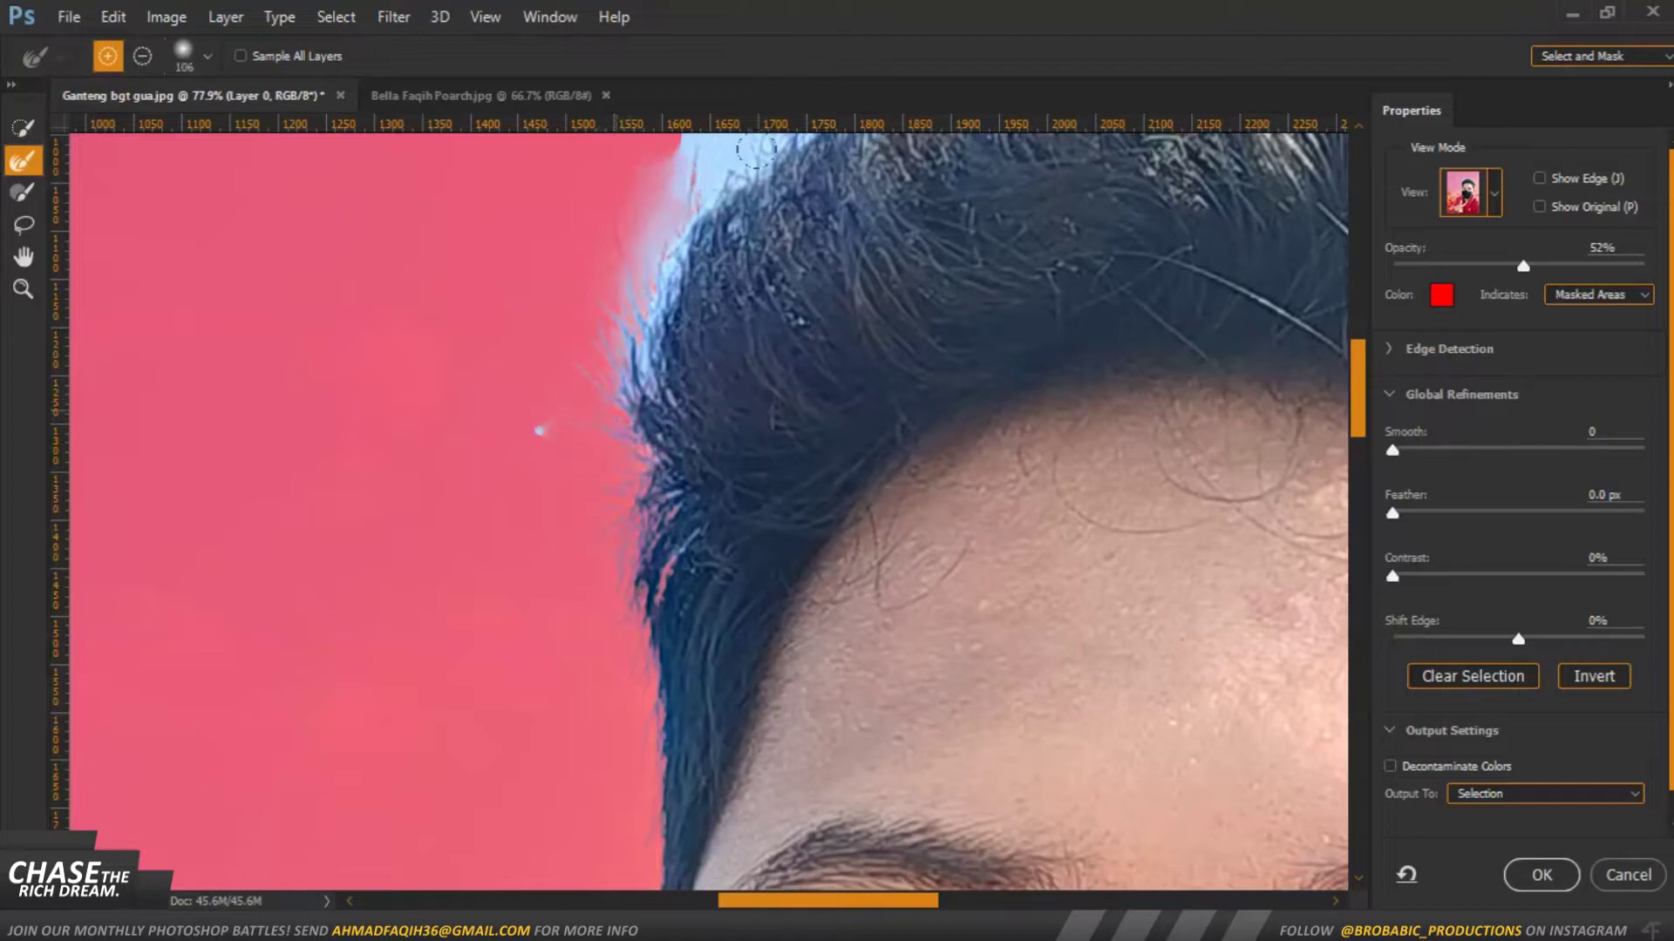
drag(937, 214, 560, 533)
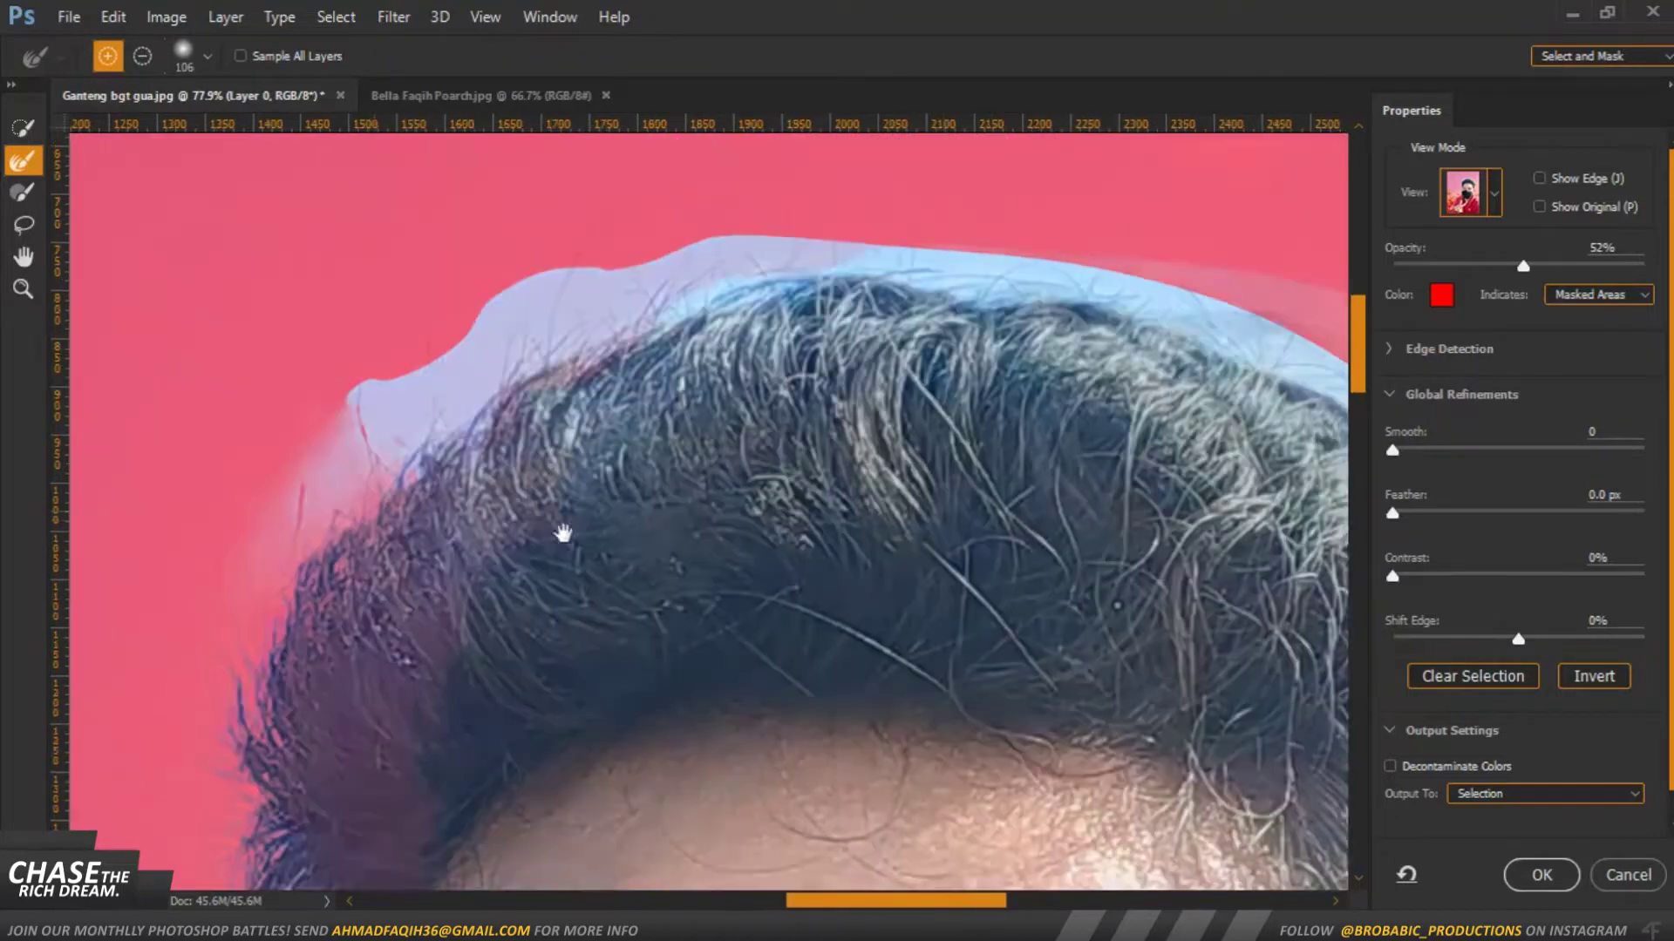
mouse_move(262, 566)
mouse_down()
mouse_move(697, 253)
mouse_move(898, 261)
mouse_move(1059, 383)
mouse_move(768, 497)
mouse_move(851, 724)
mouse_up()
mouse_move(679, 288)
mouse_down()
mouse_move(741, 344)
mouse_move(966, 748)
mouse_up()
key(ctrl+0)
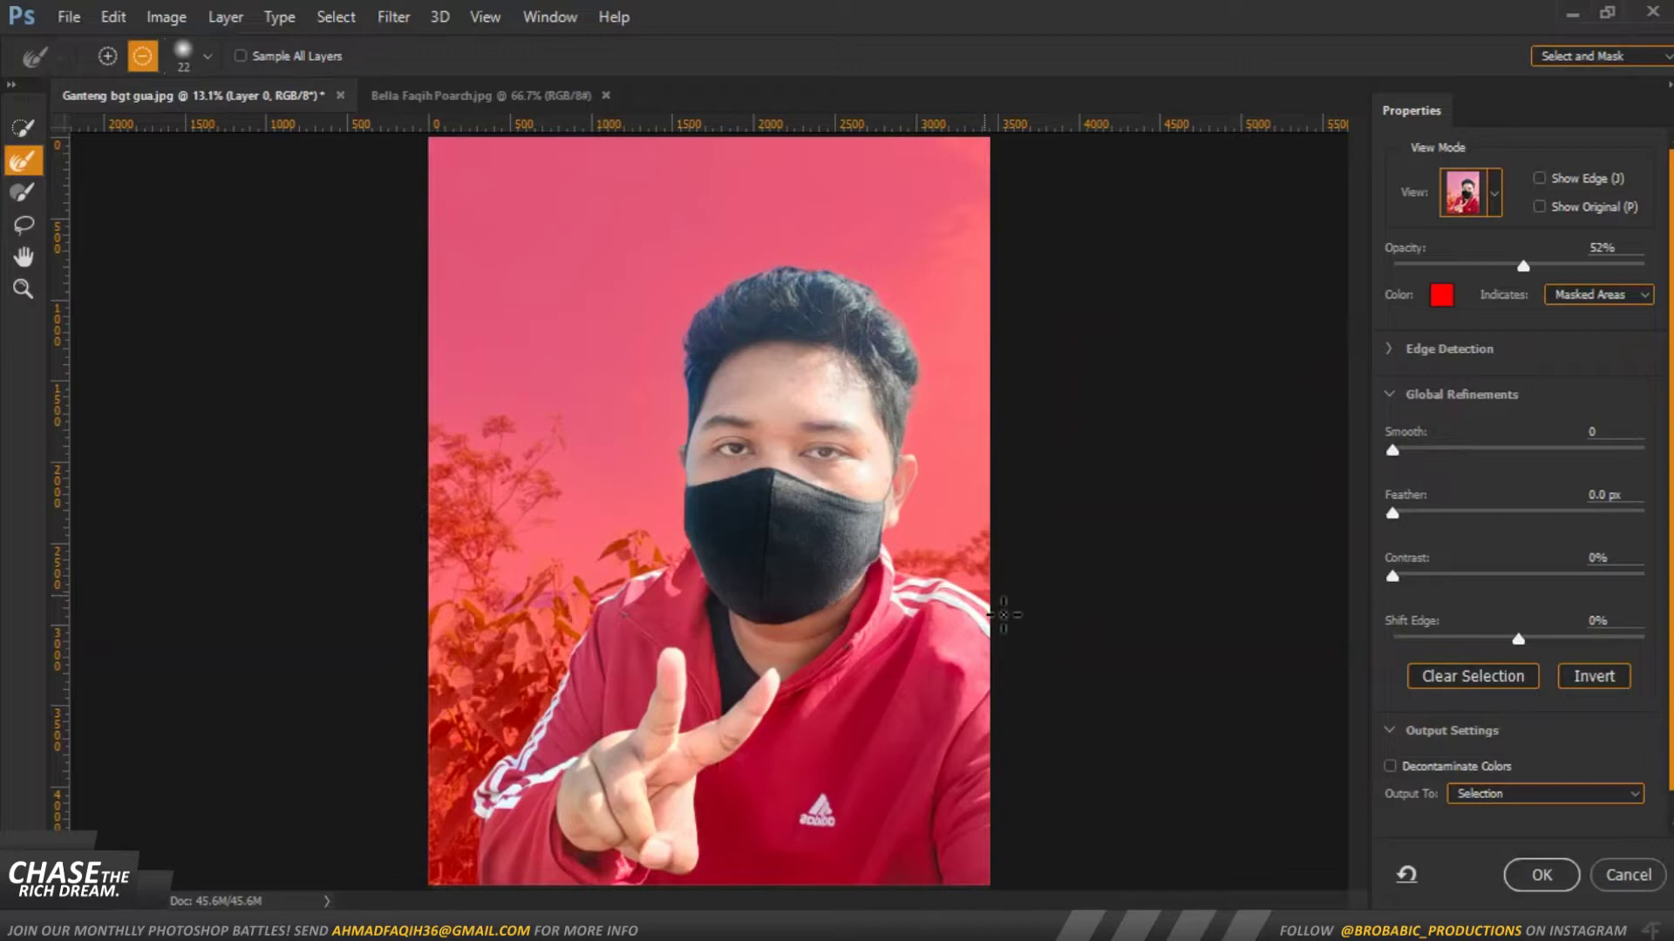
key(alt)
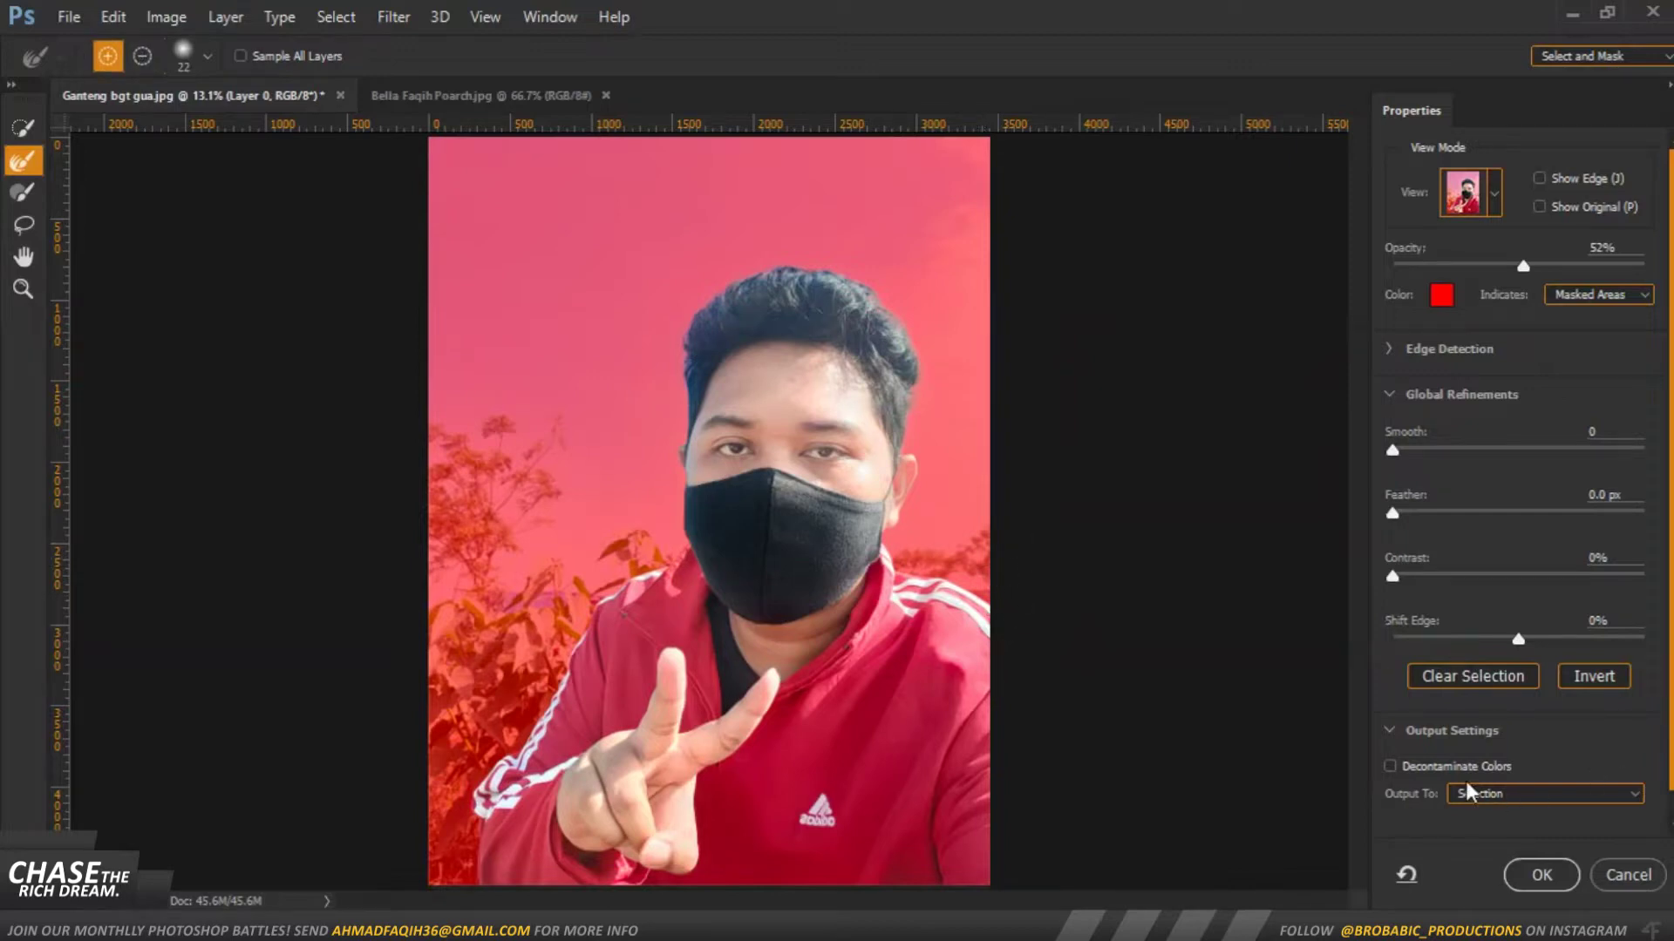
Enable colour decontamination and output the cutout as a New Layer with Layer Mask
click(1457, 766)
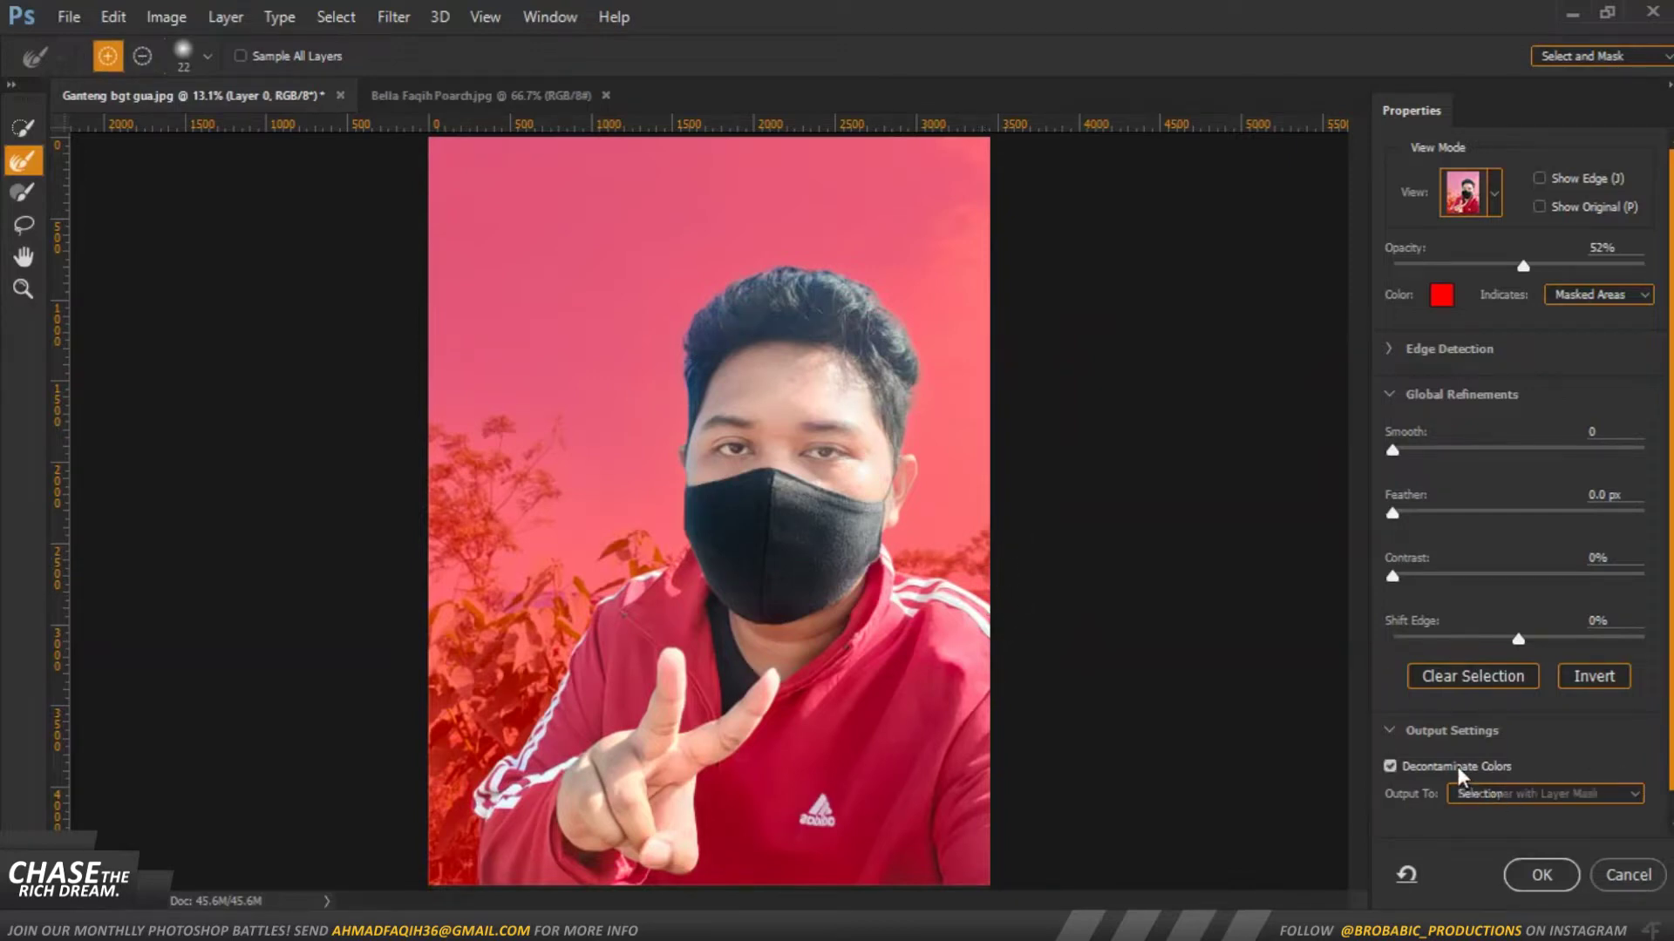
click(1498, 794)
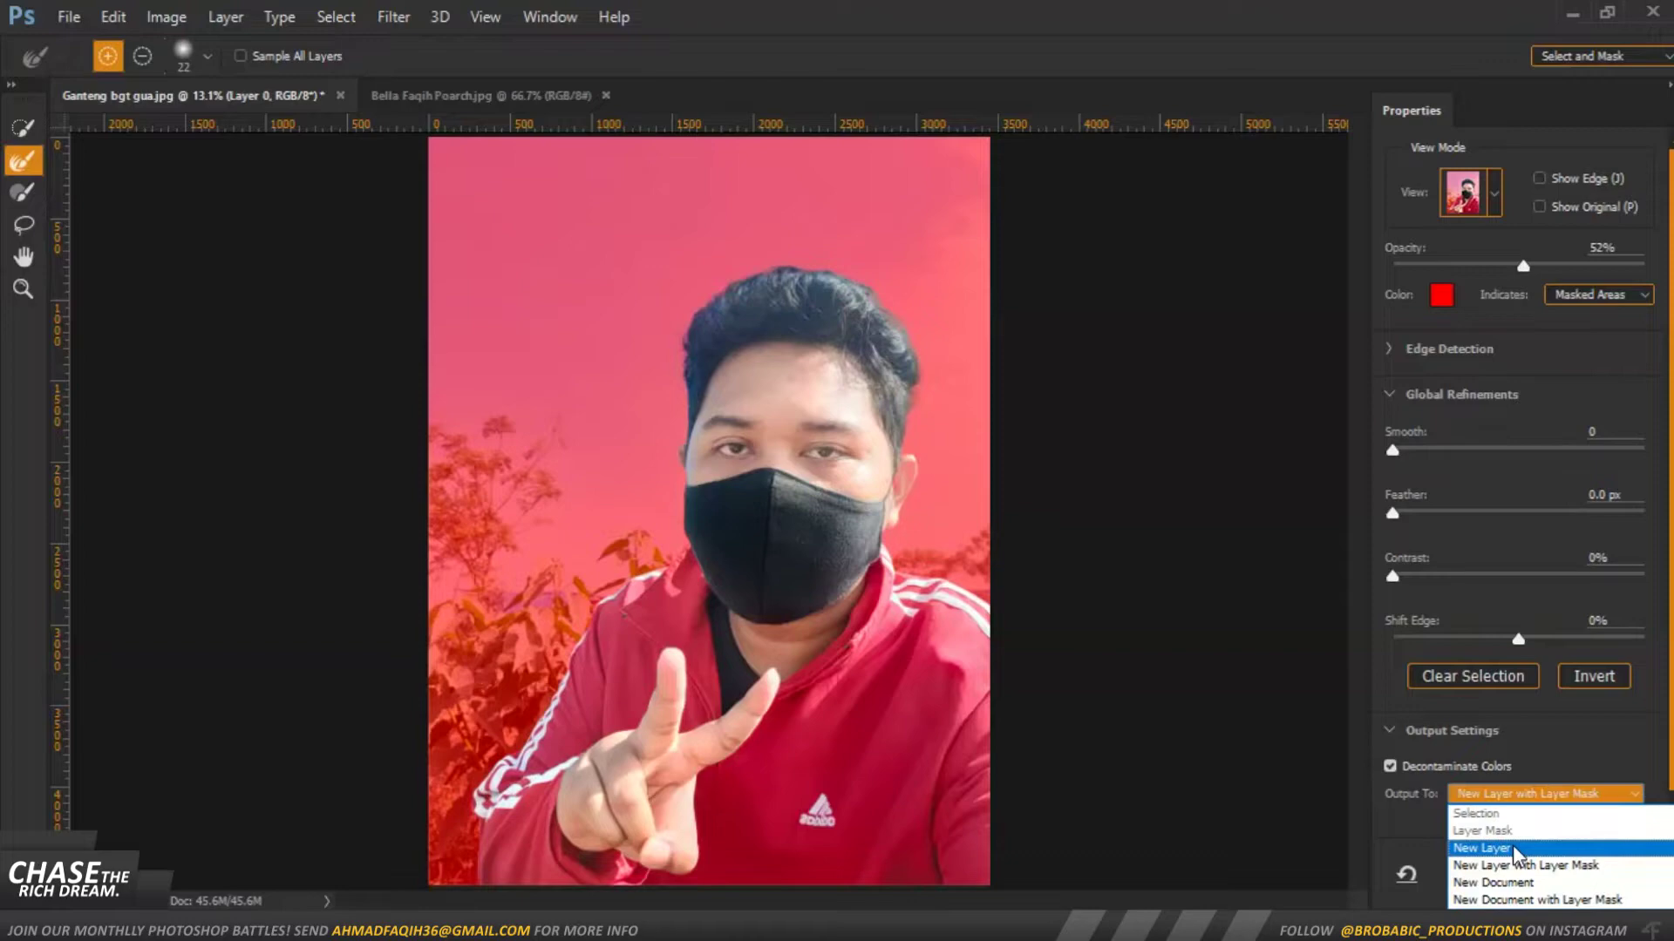
click(1575, 874)
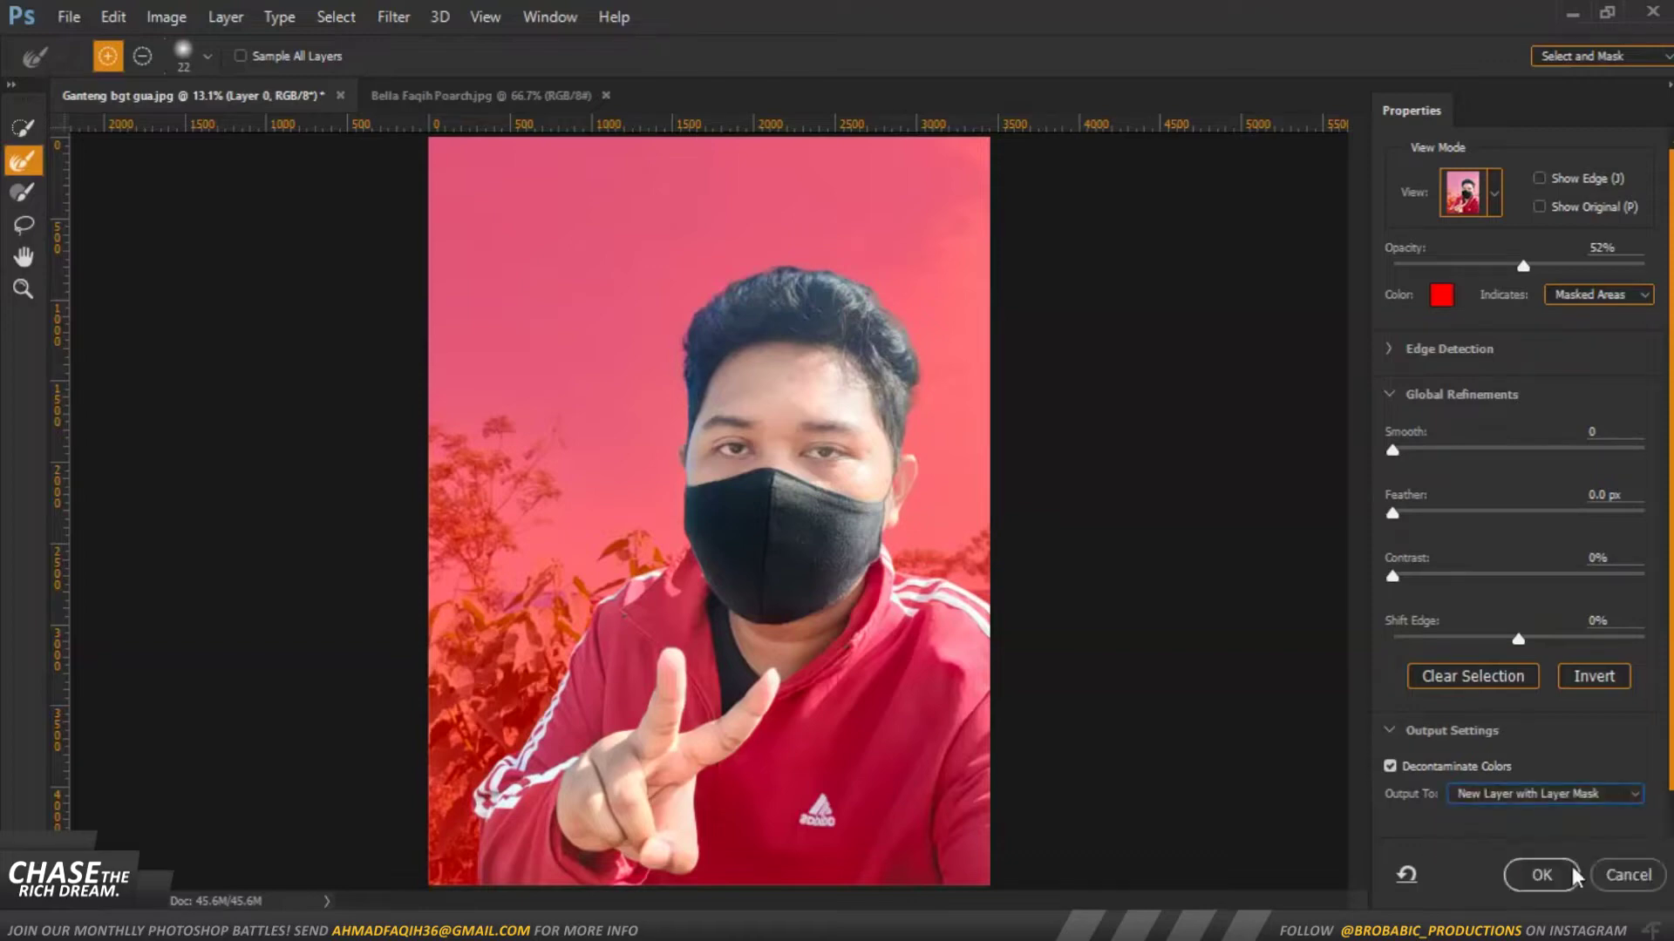
click(1541, 876)
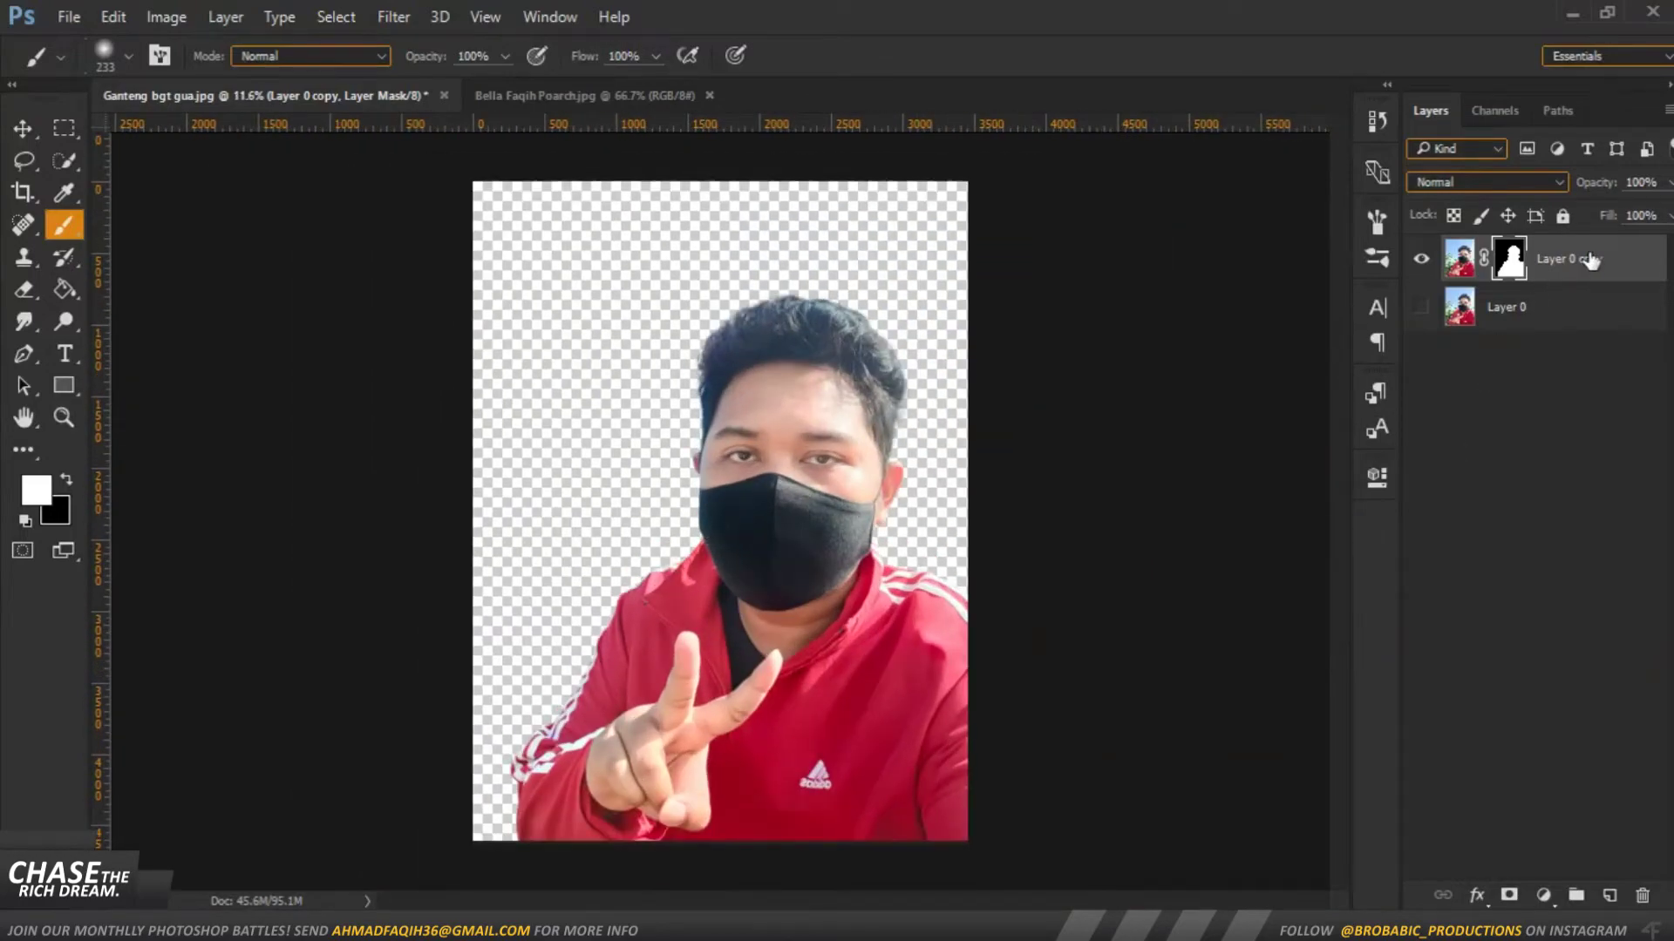
Duplicate the masked man layer as 'Layer 0 copy 2' and convert it to a smart object
key(ctrl+j)
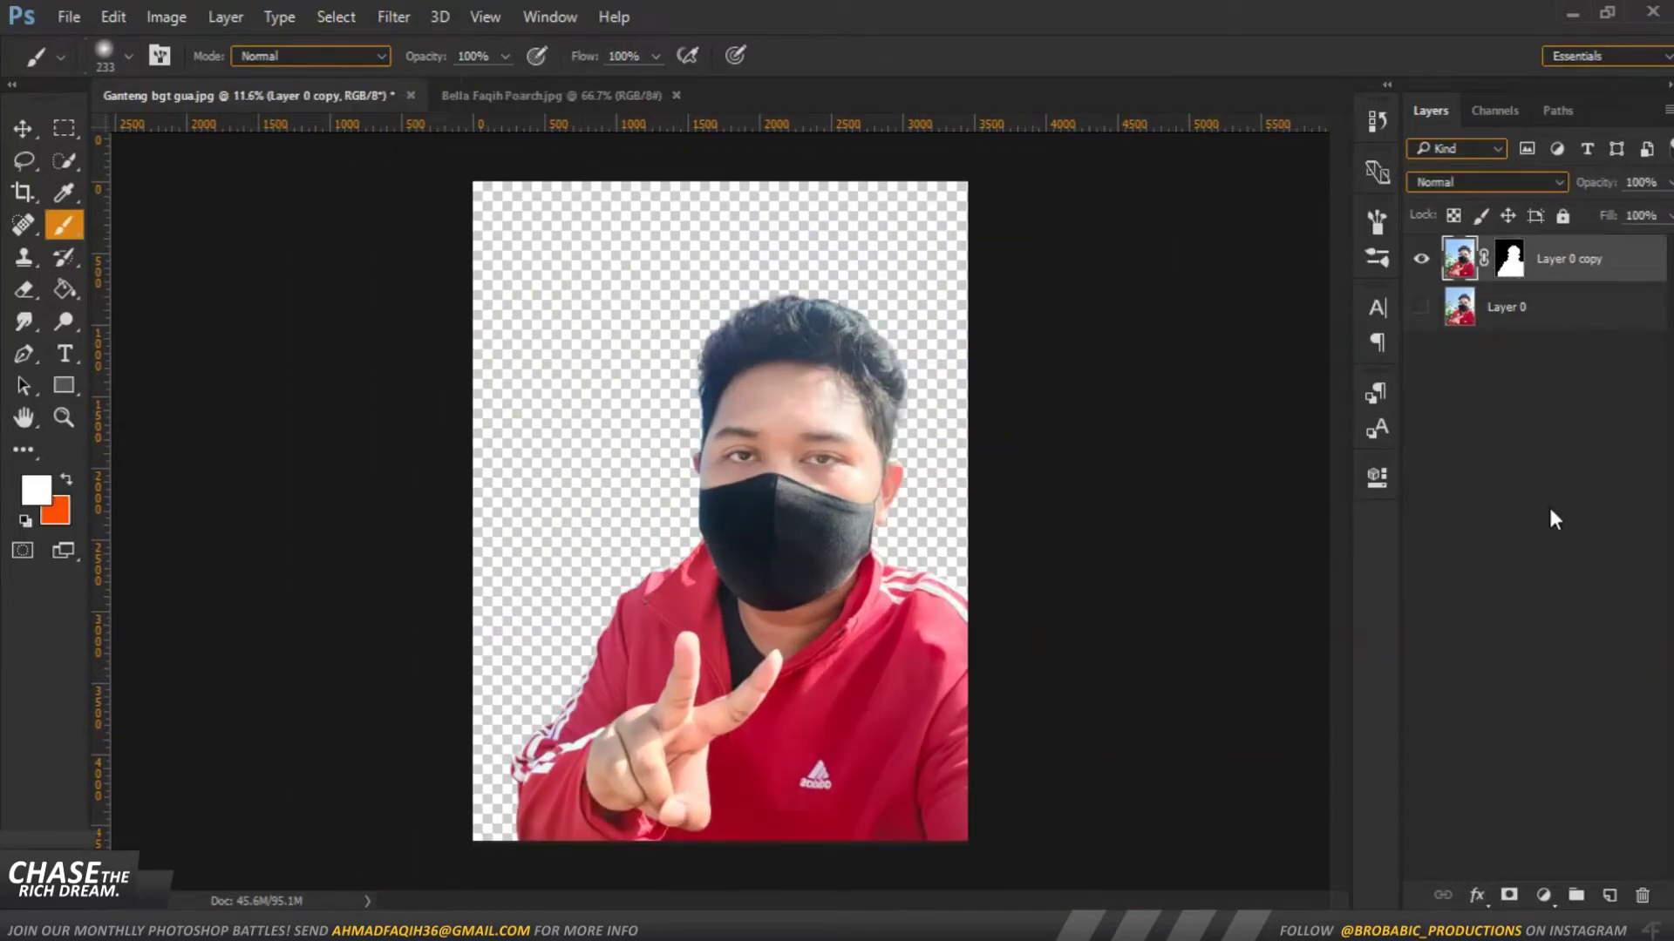
right_click(1586, 264)
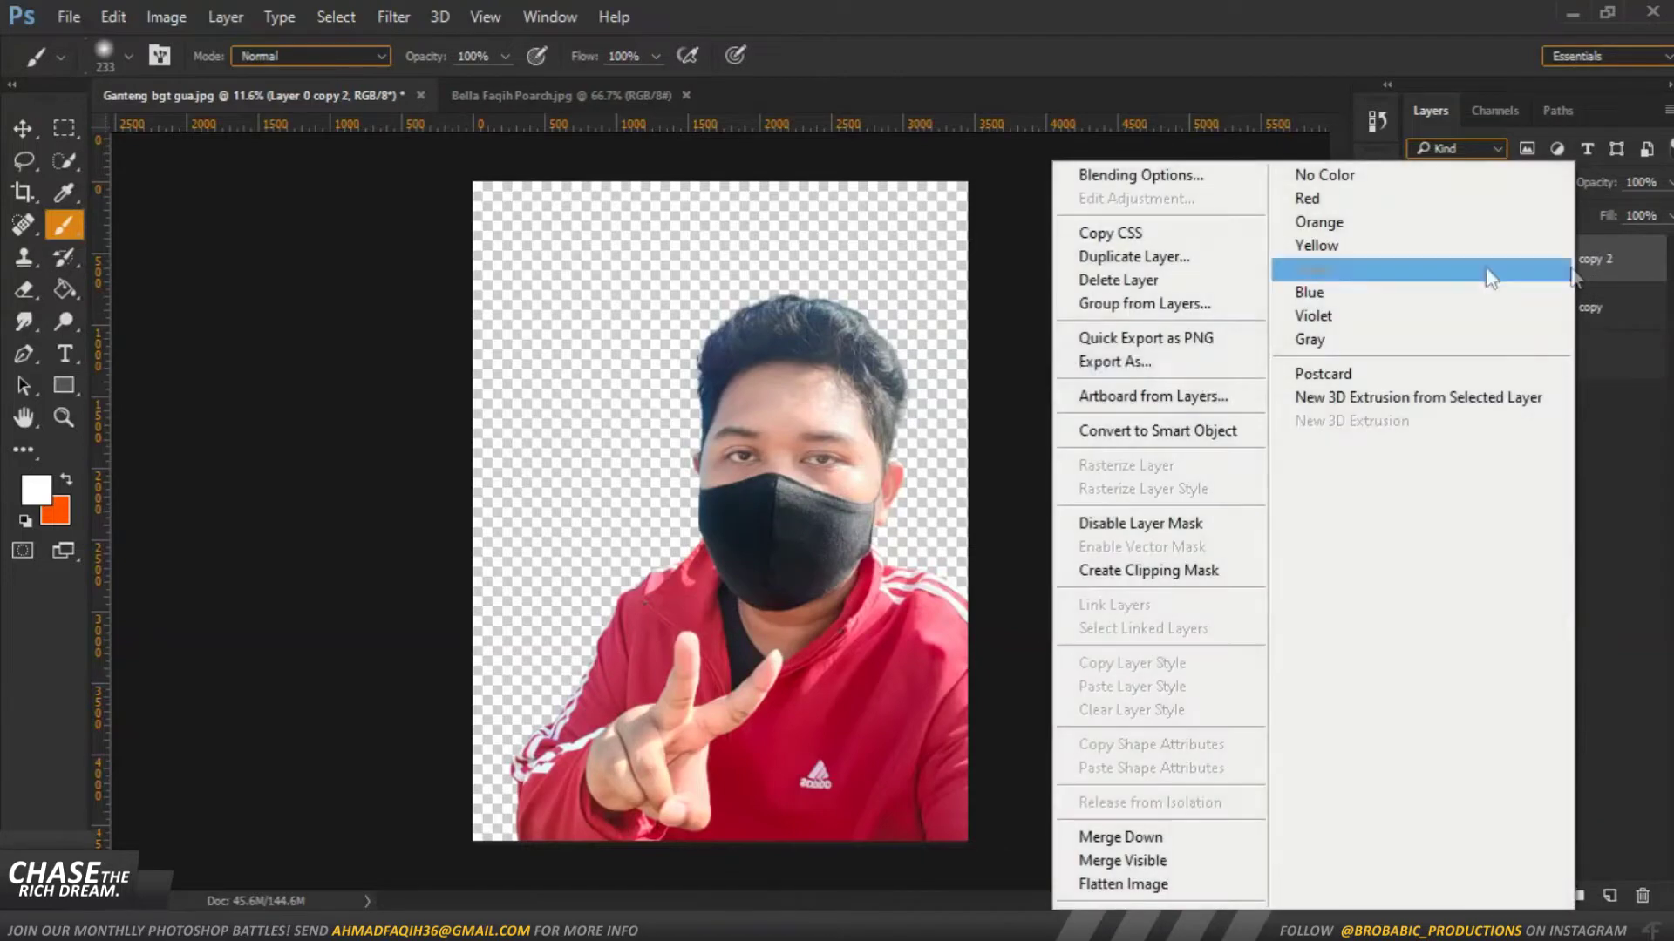
click(1210, 436)
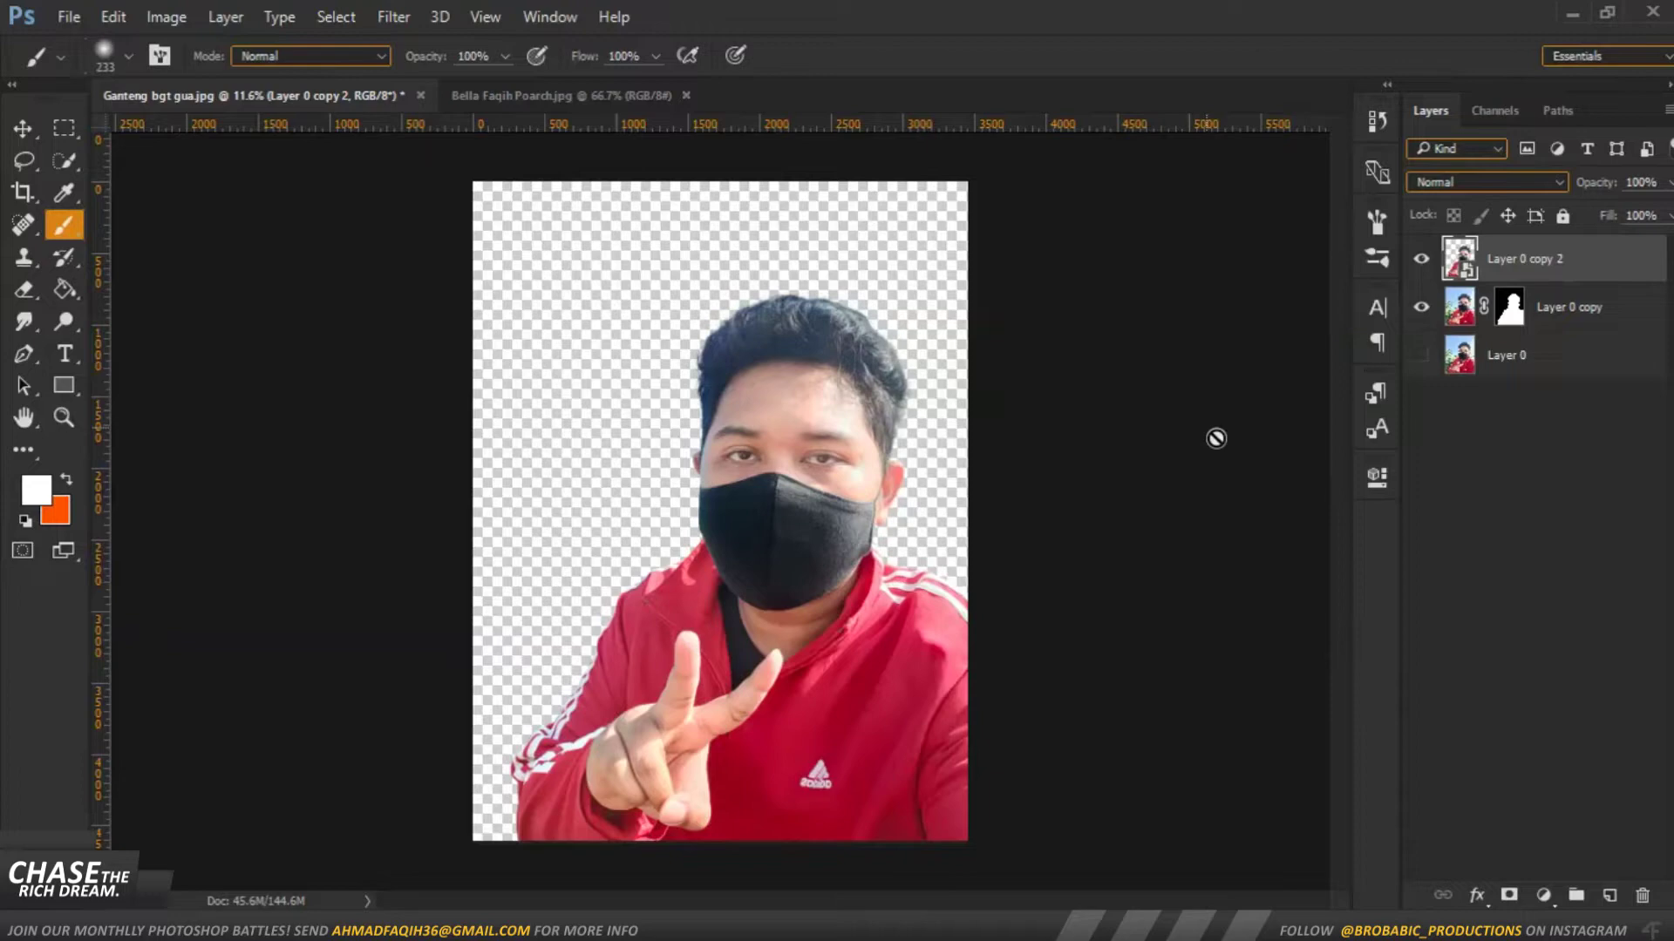
right_click(1567, 307)
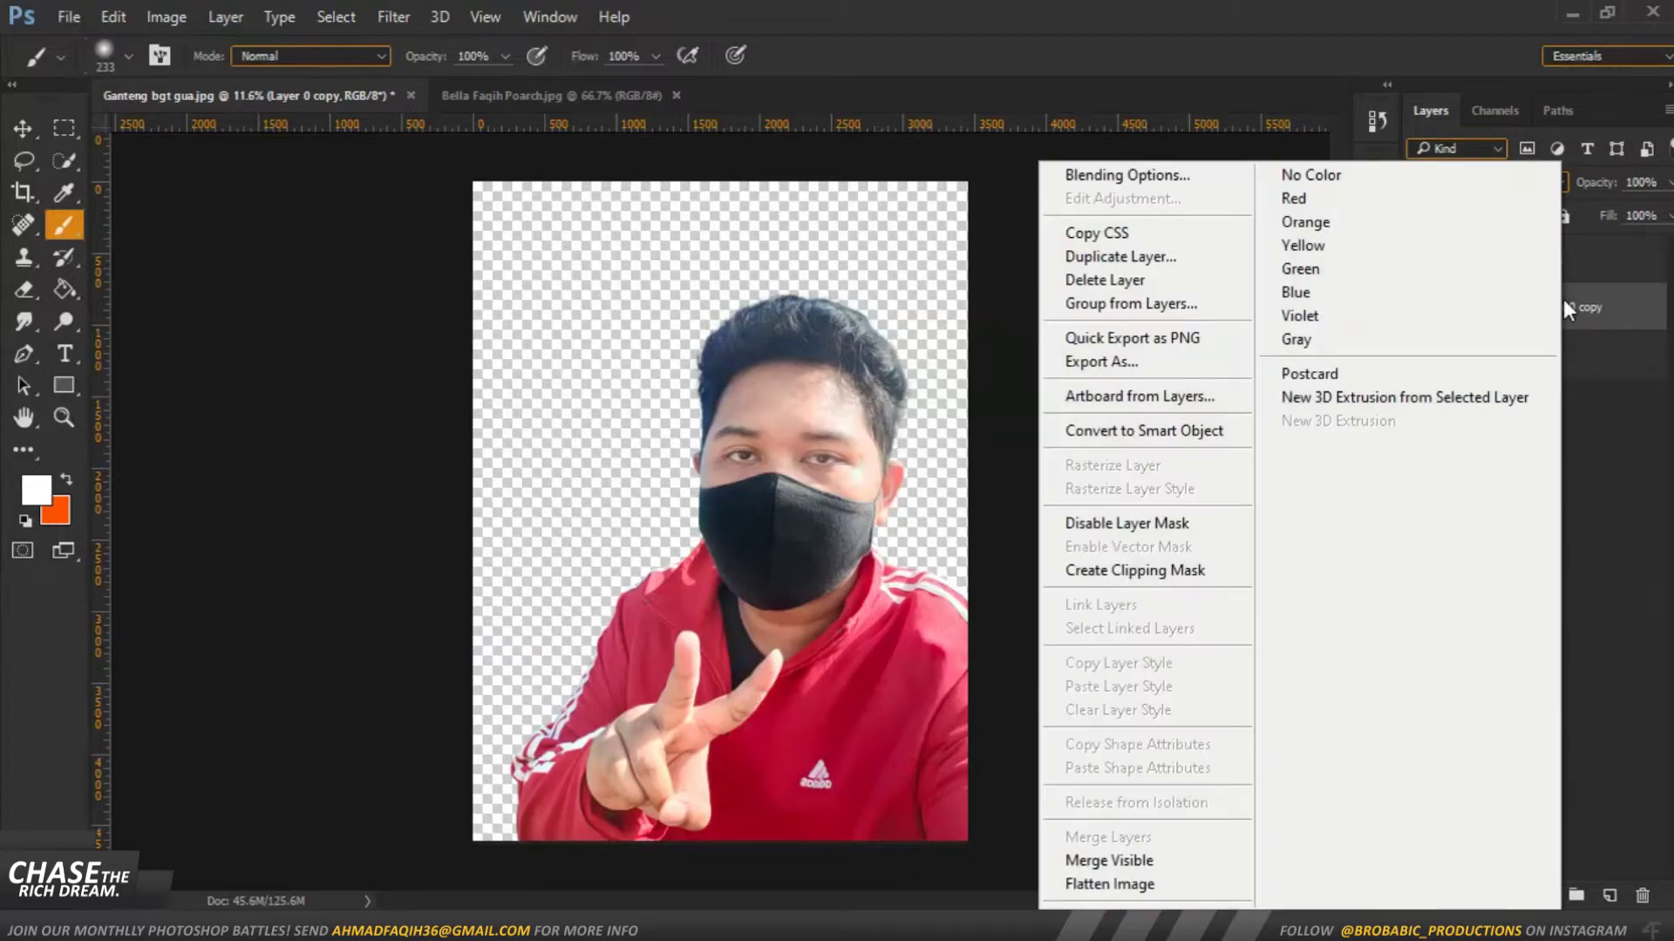
click(1590, 265)
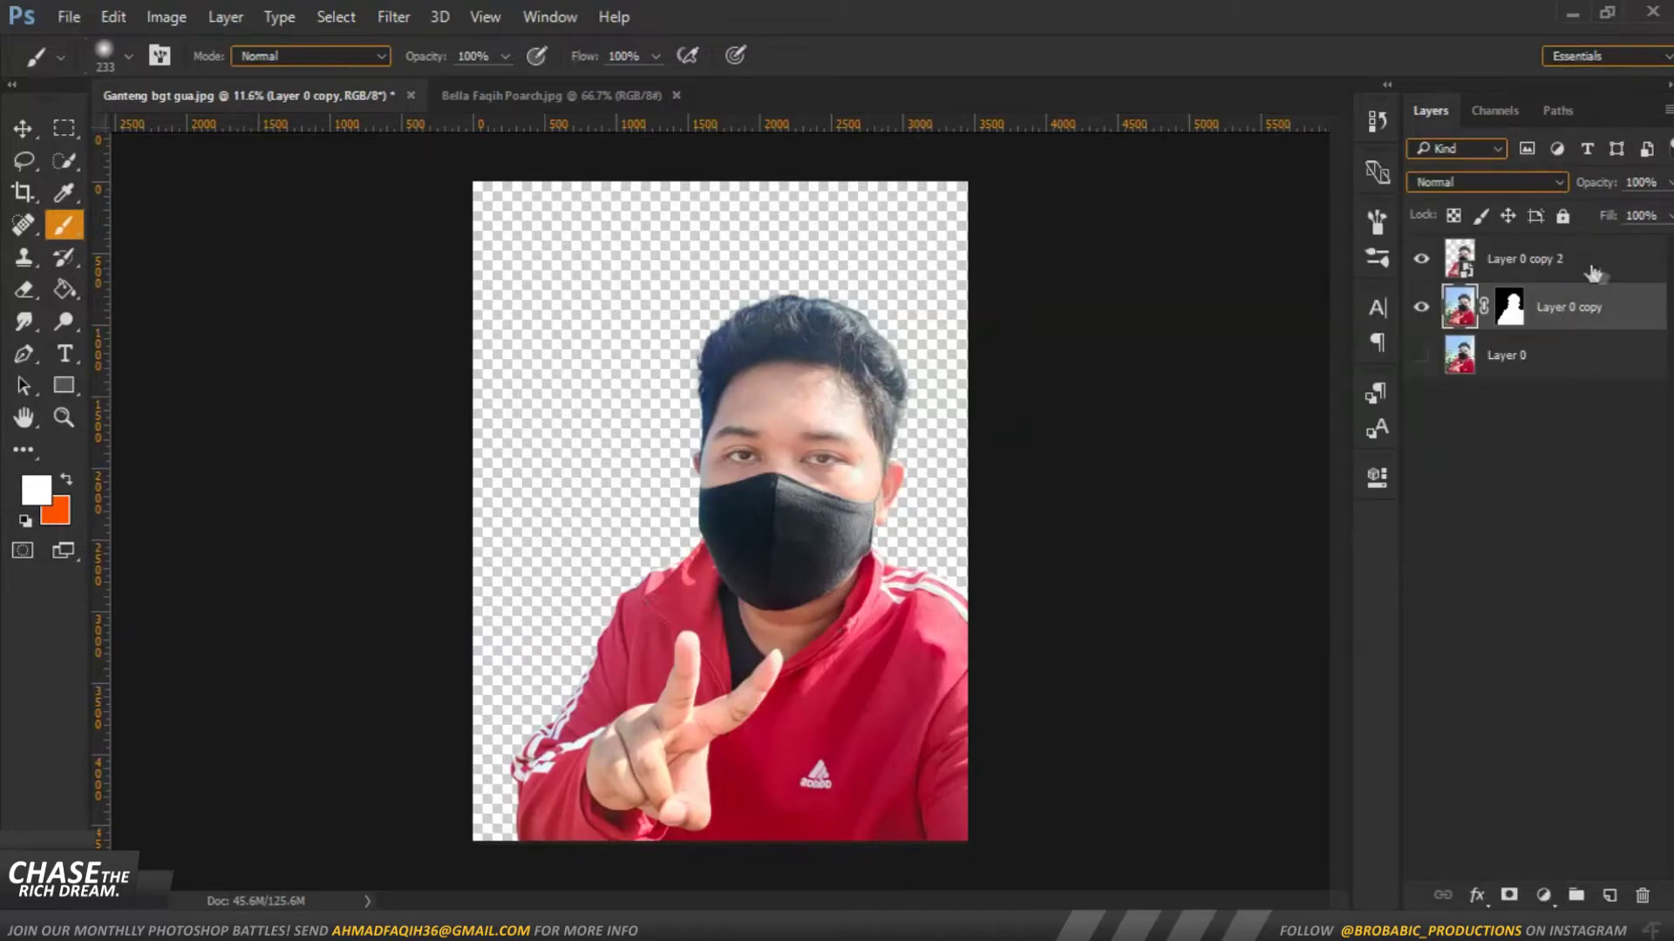
scroll(867, 795, up, 5)
scroll(784, 663, down, 1)
scroll(789, 662, down, 3)
scroll(788, 671, down, 1)
Pick the freehand Lasso tool from the lasso variants in the toolbar
scroll(157, 425, down, 2)
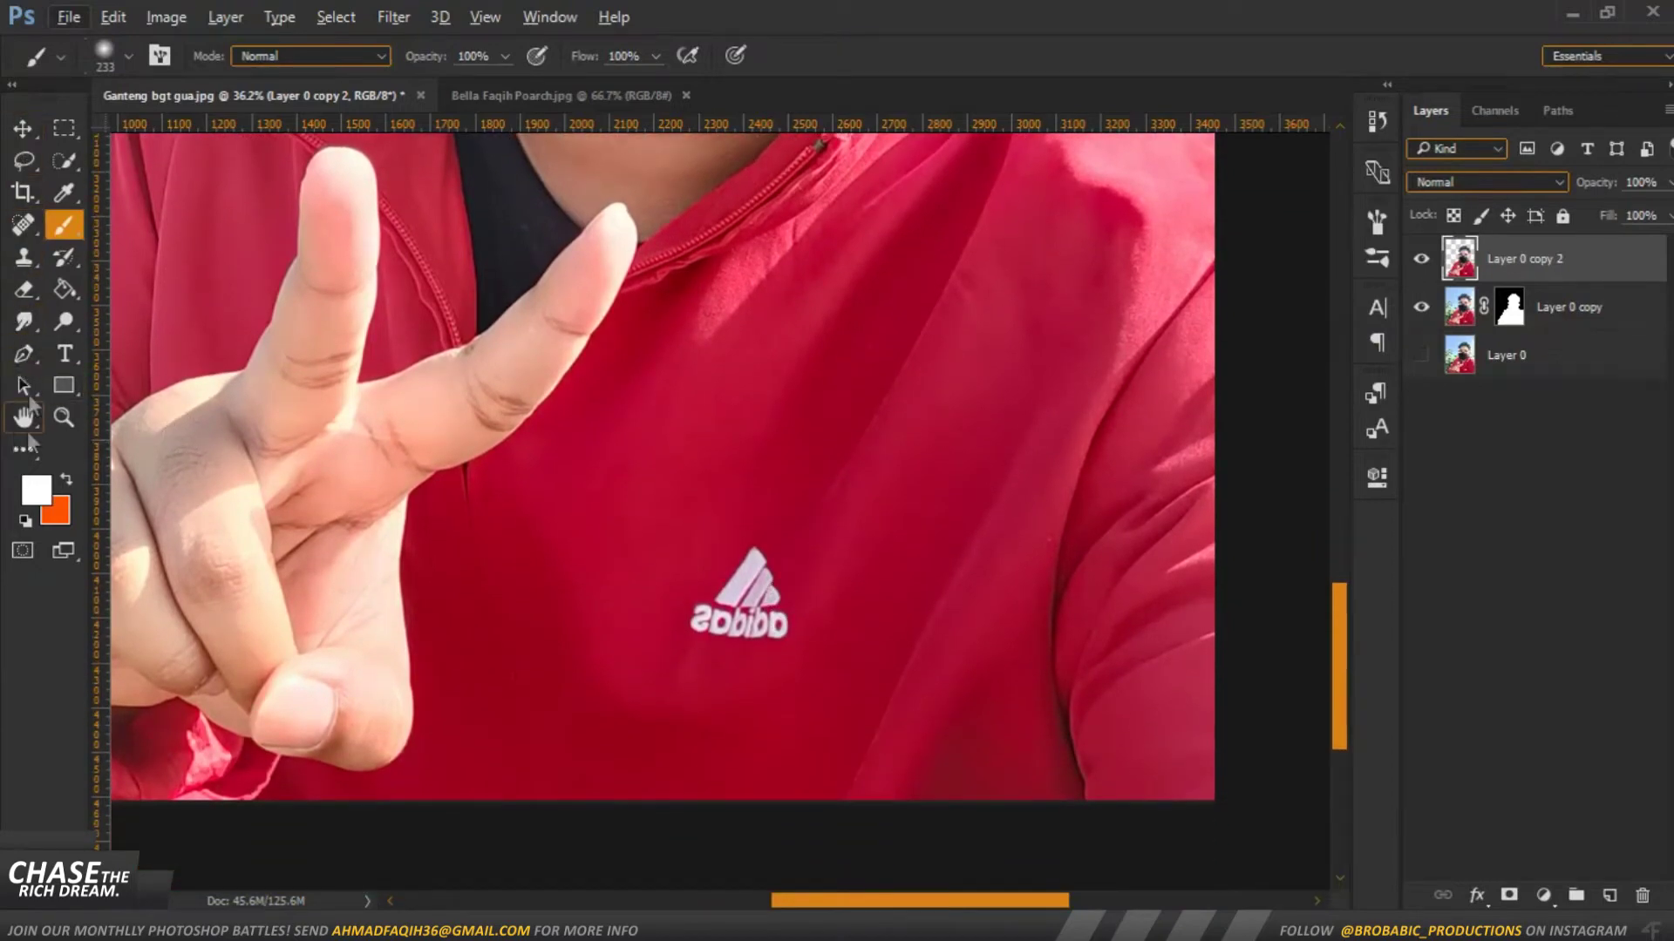
click(24, 160)
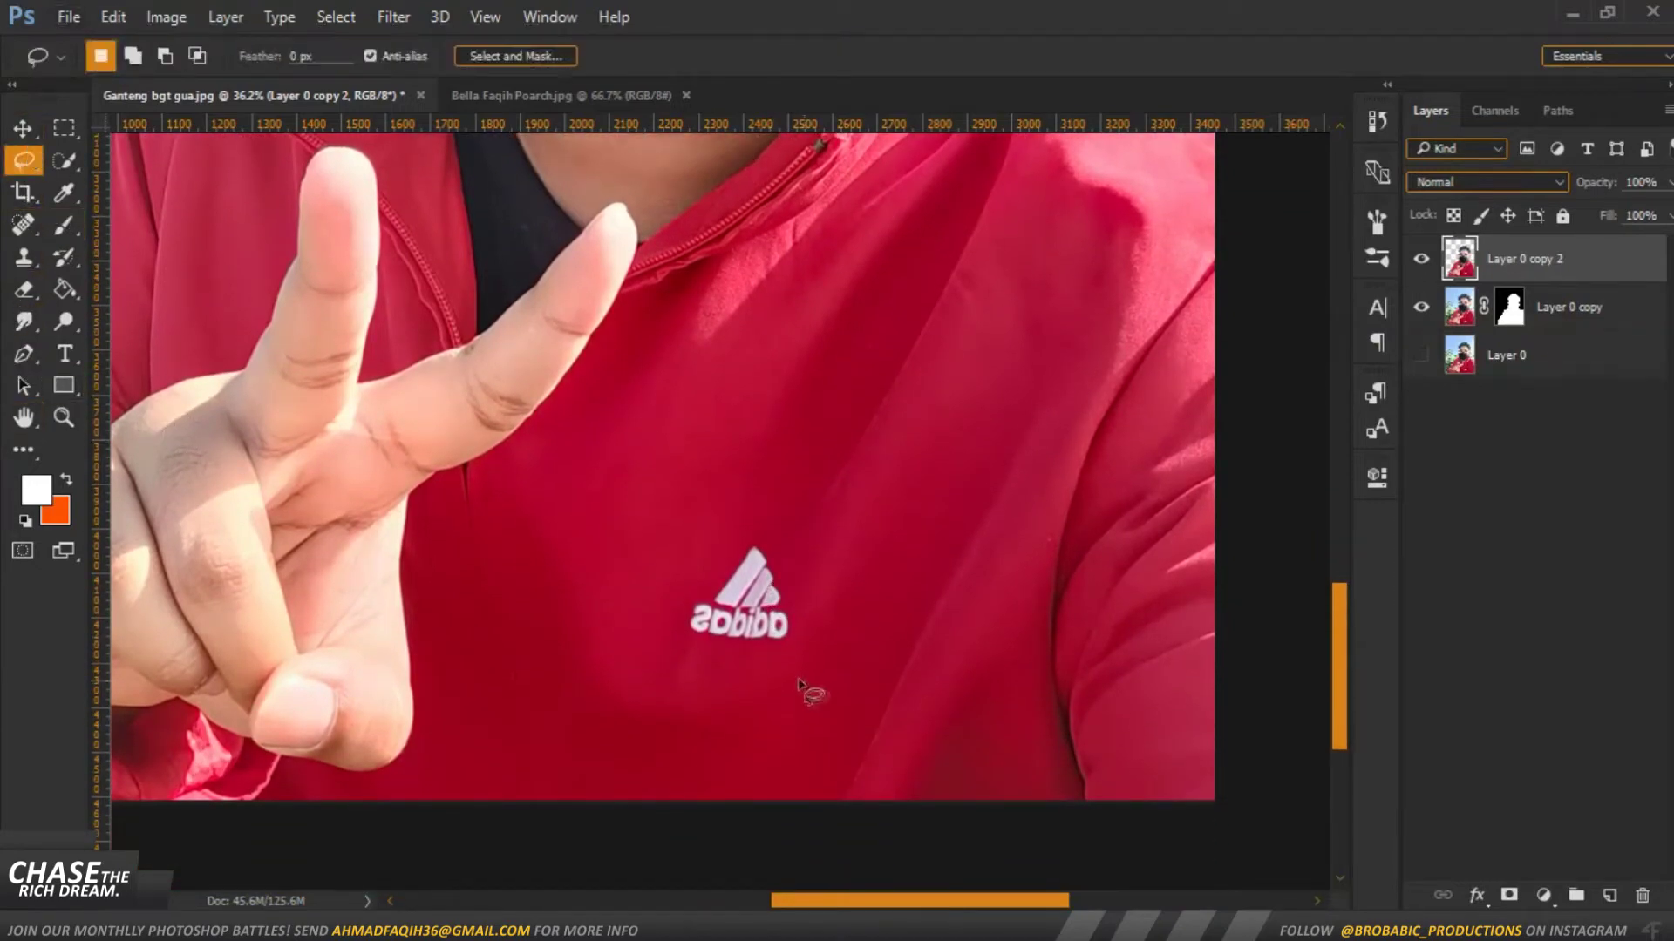
right_click(26, 161)
click(113, 161)
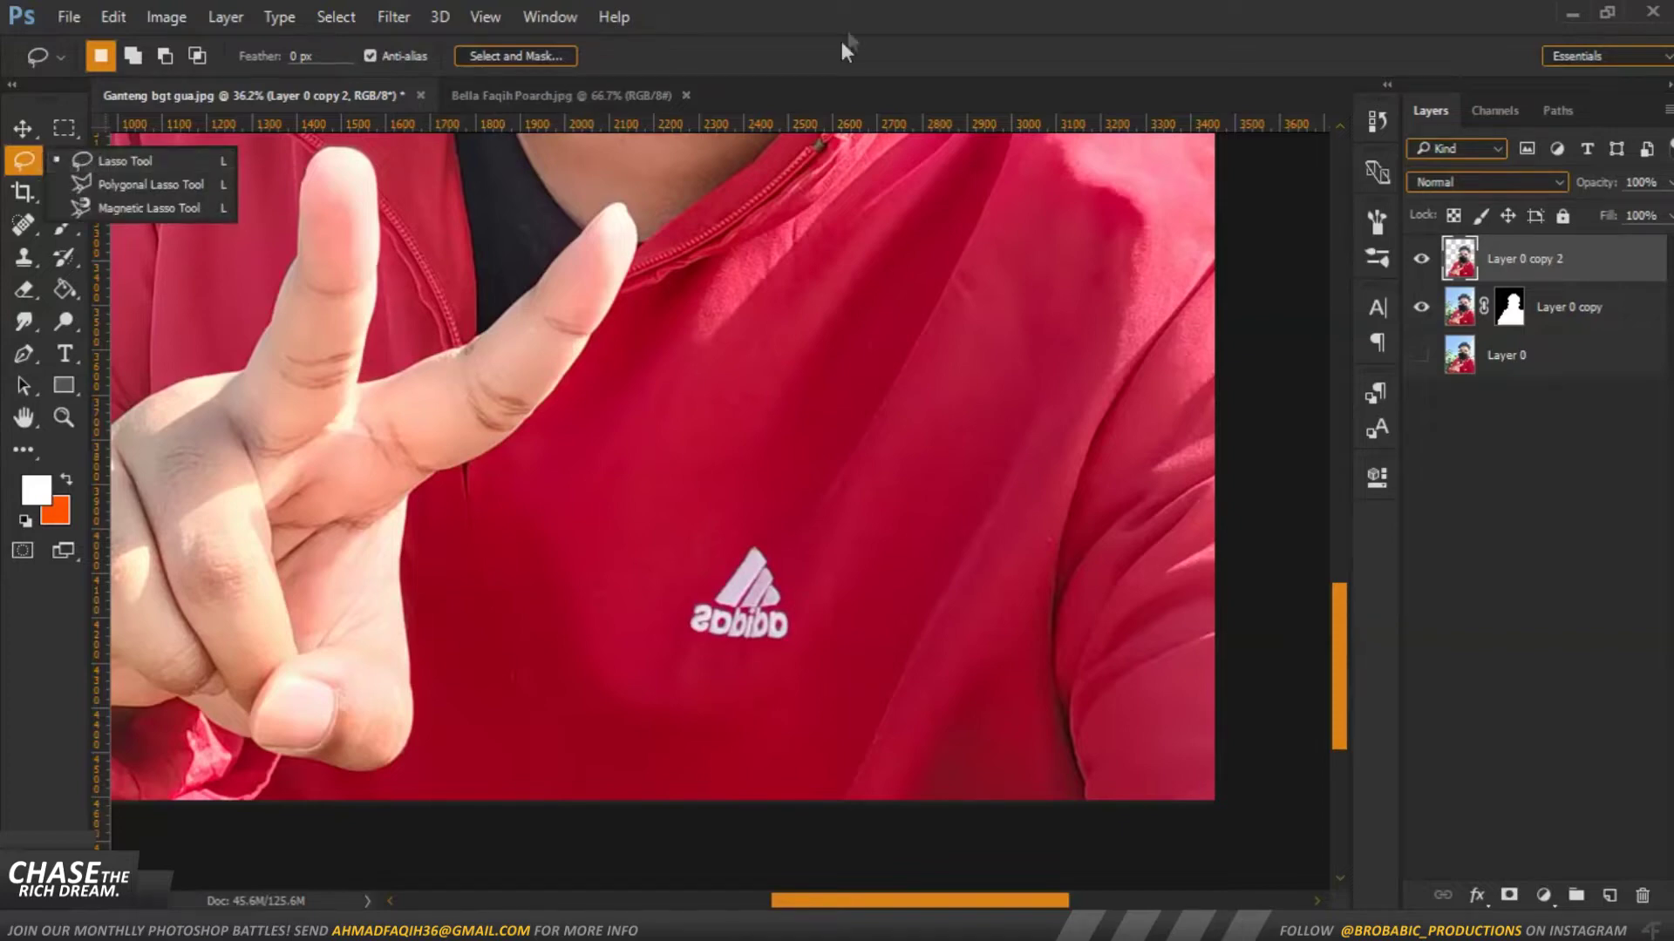
scroll(797, 591, up, 2)
right_click(23, 160)
click(113, 162)
Lasso the adidas logo, Content-Aware fill it, and deselect
drag(806, 606, 815, 632)
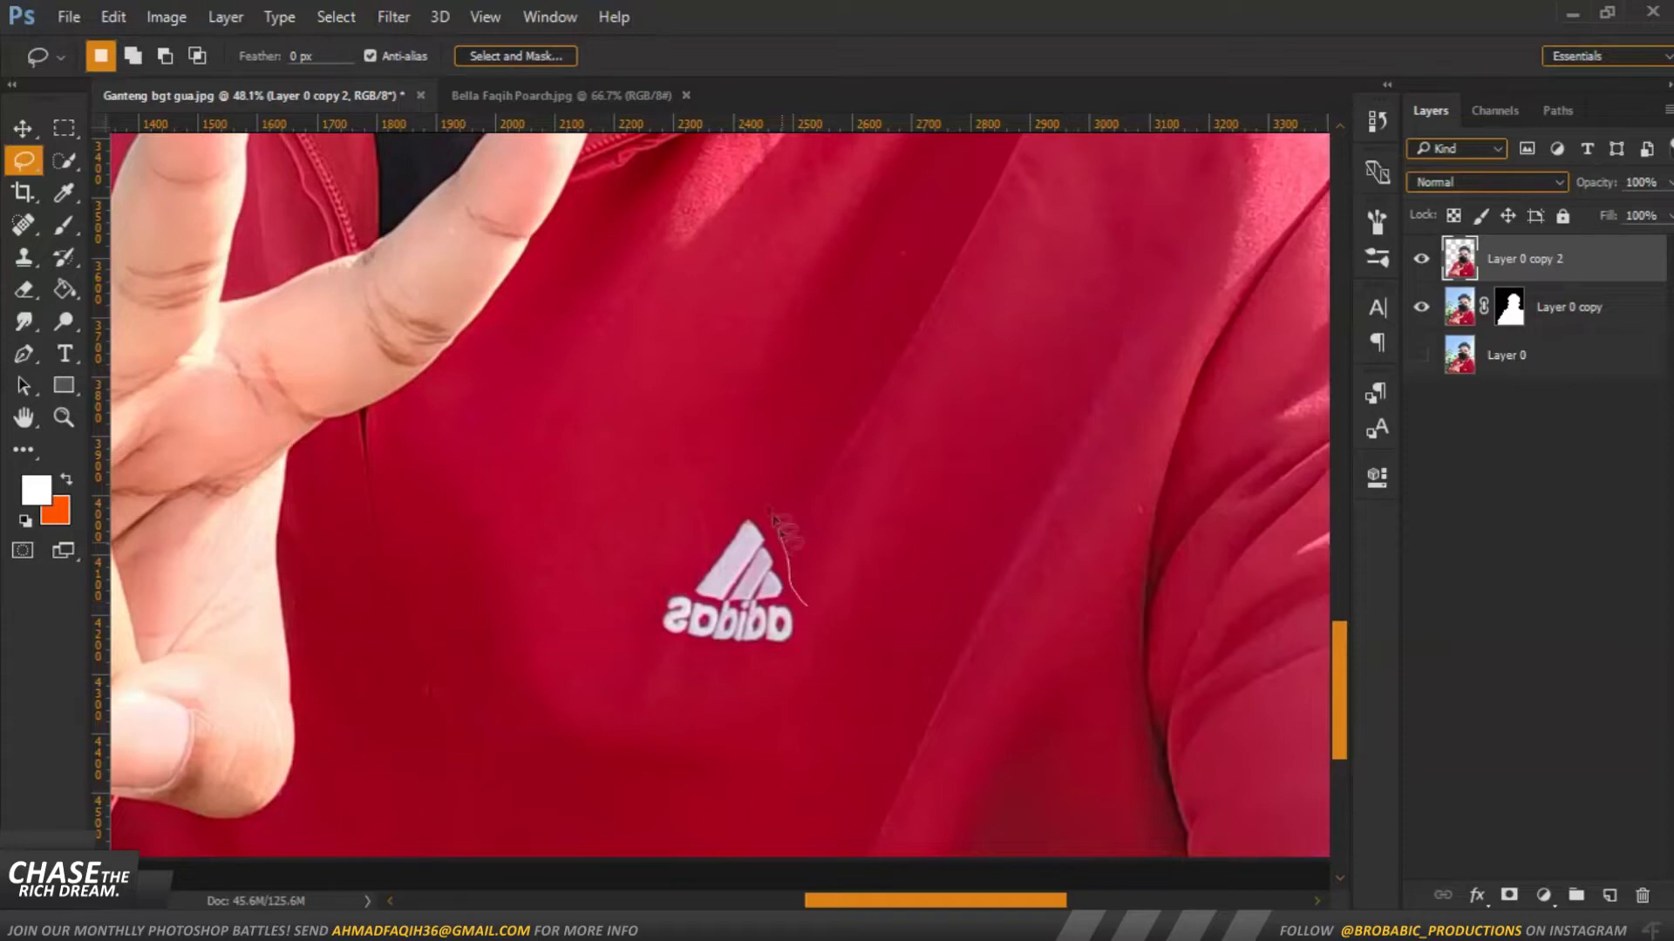
key(shift+F5)
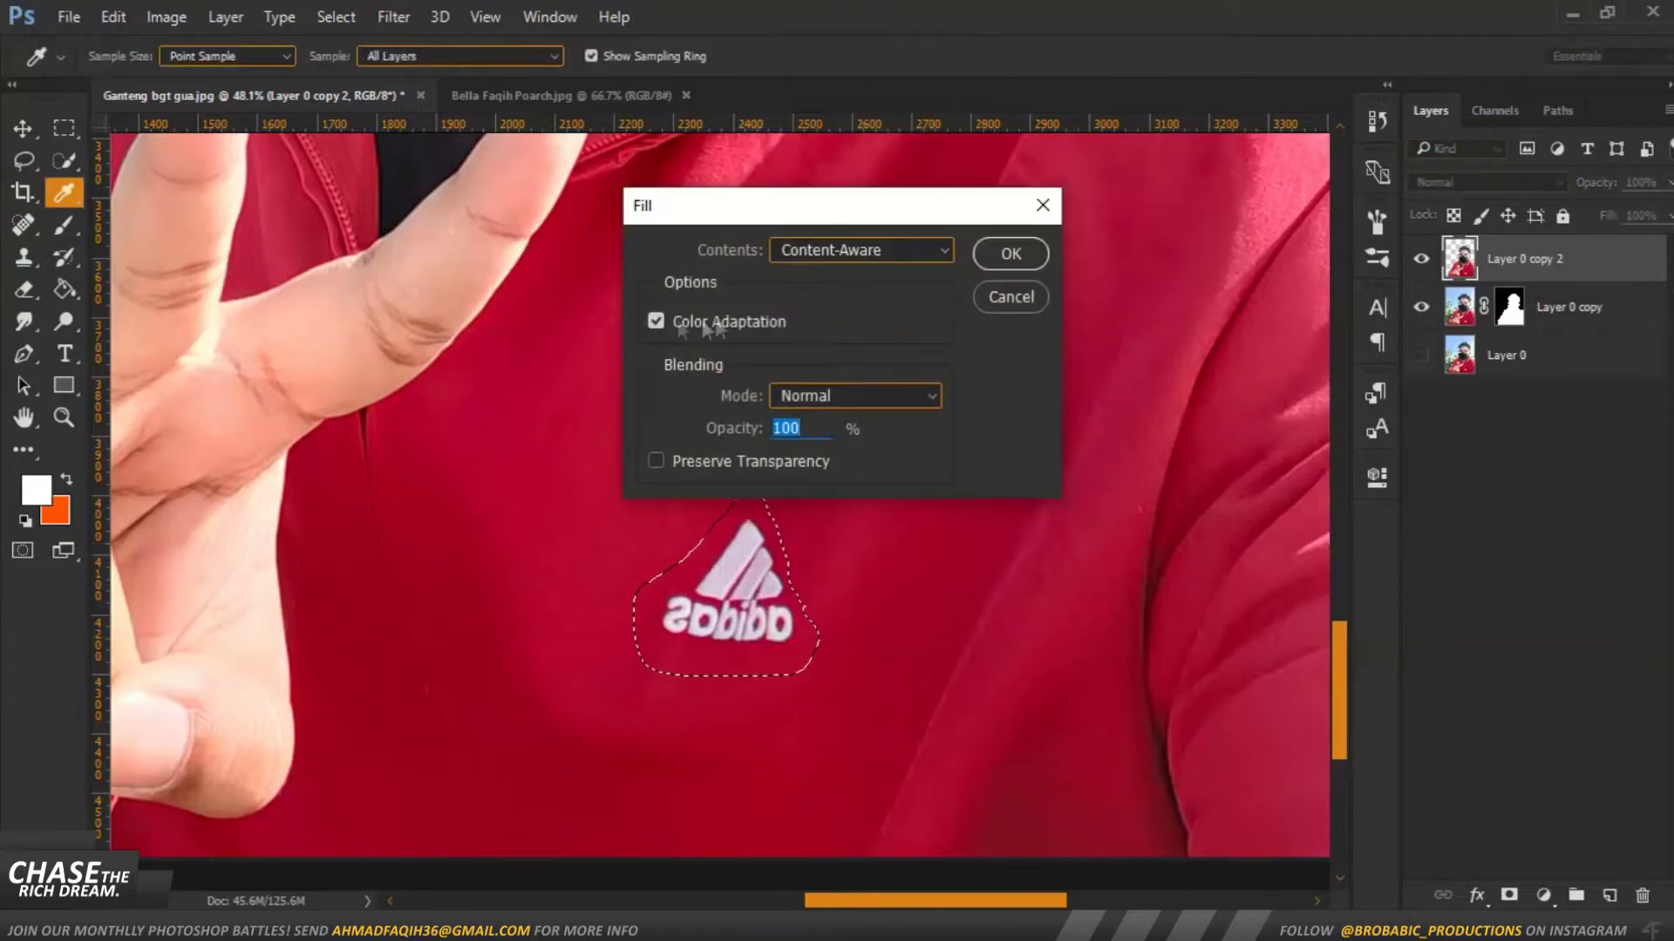
click(1020, 252)
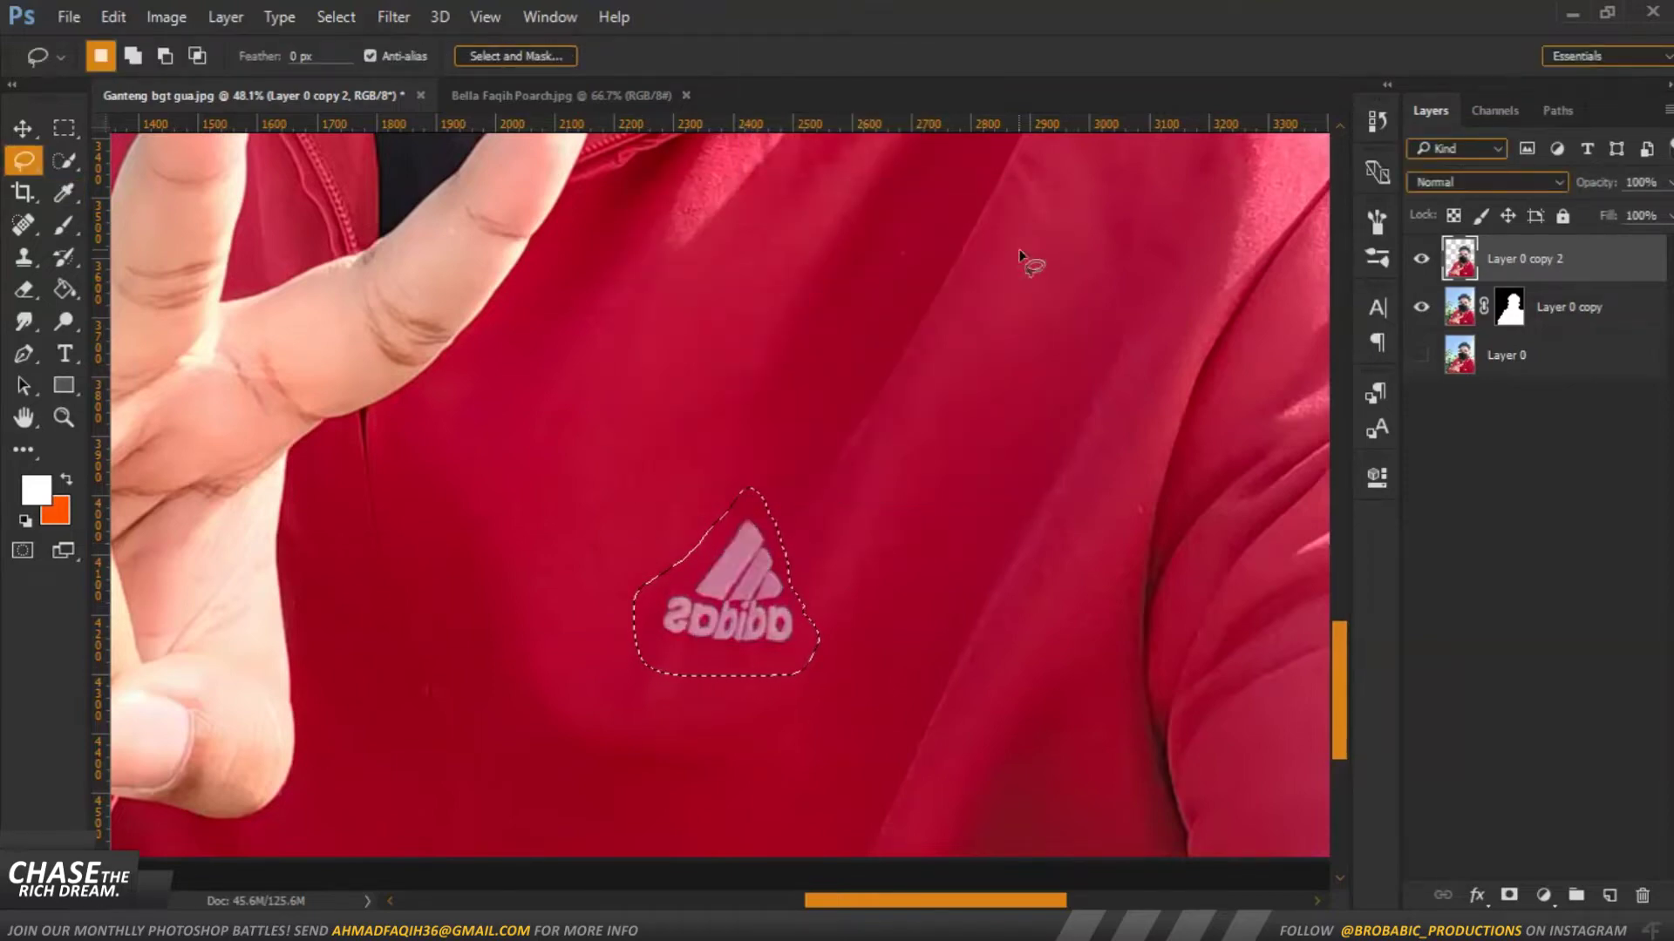
key(ctrl+d)
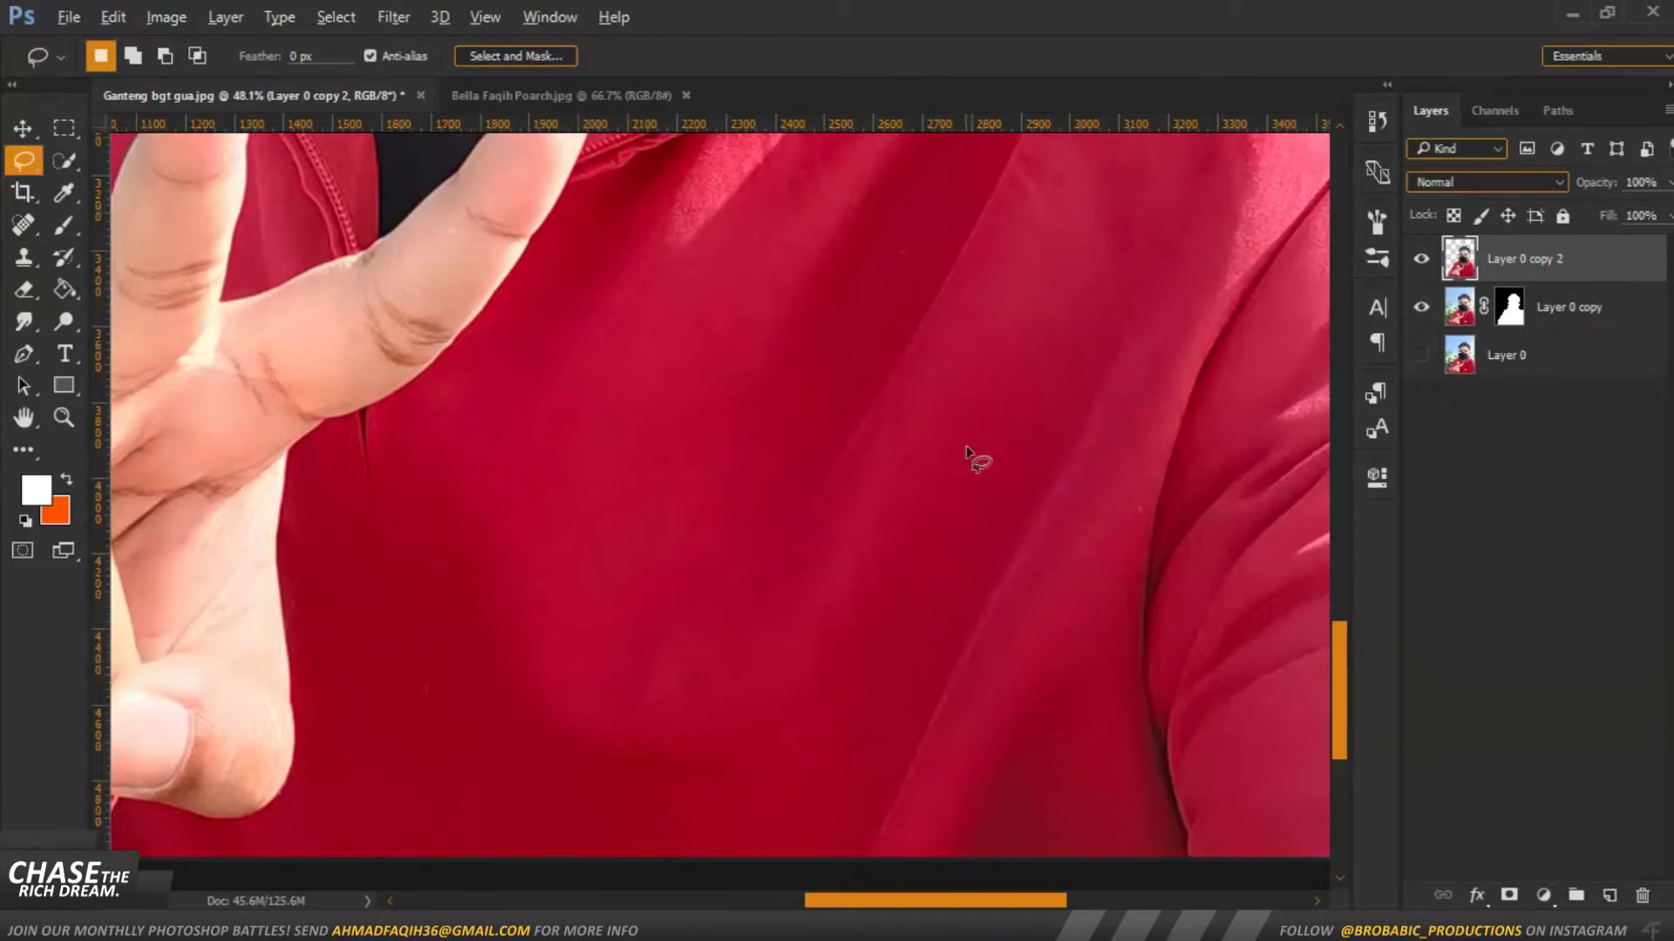
scroll(965, 447, down, 3)
scroll(966, 447, down, 2)
scroll(972, 456, down, 2)
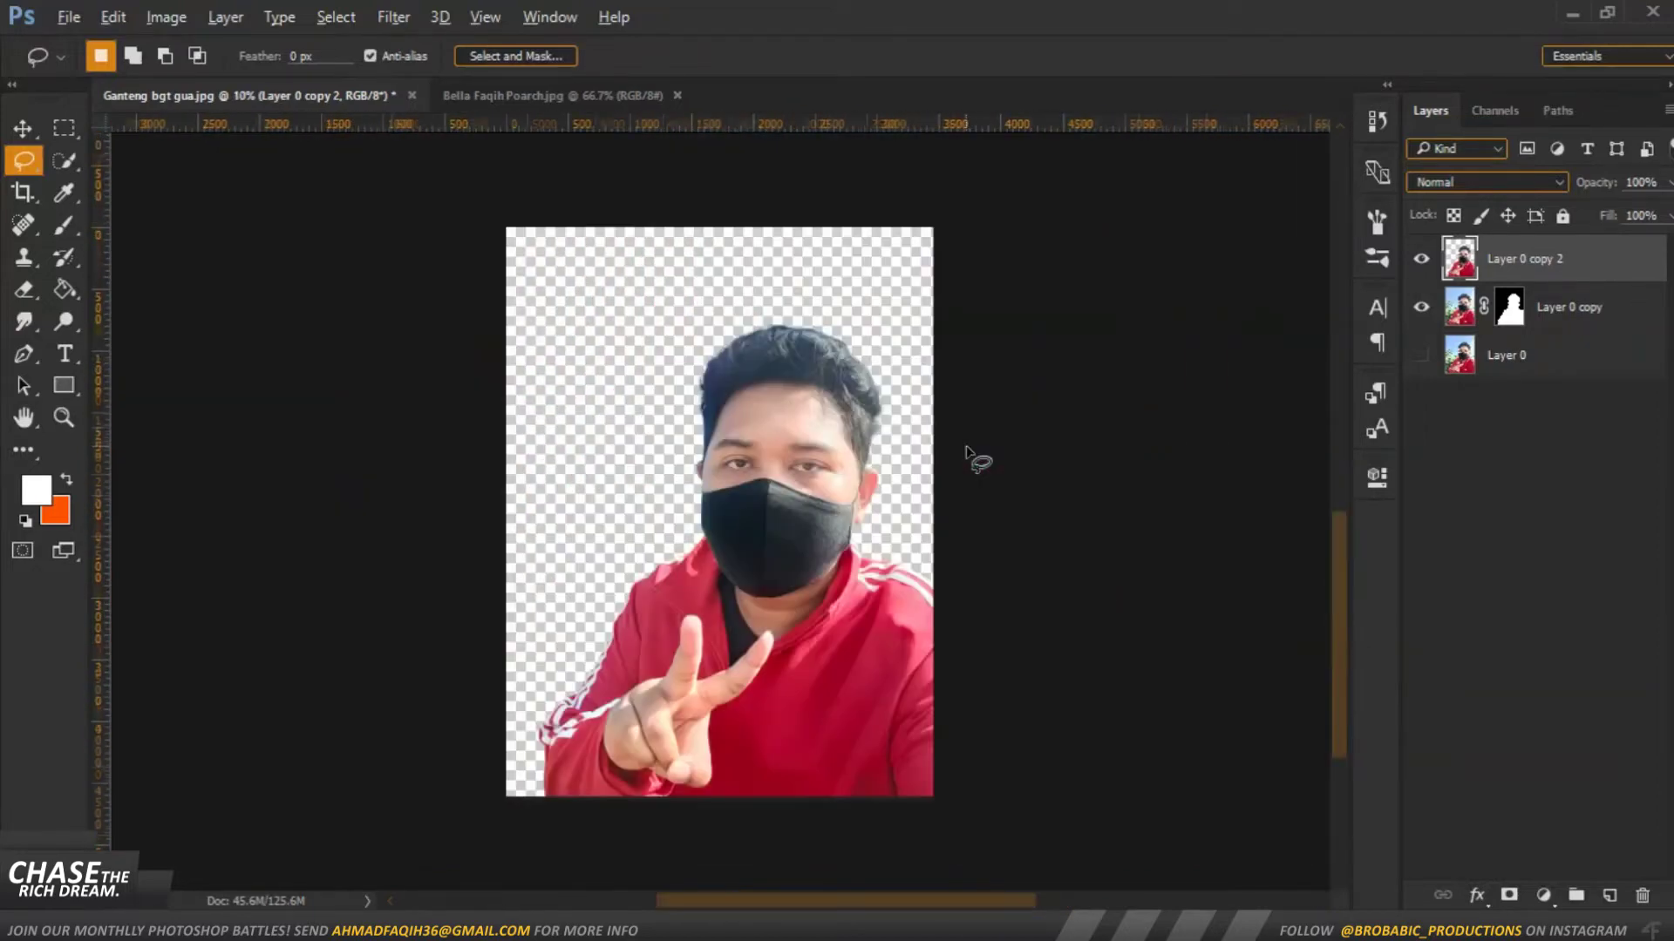
In the selfie, unlock the Background layer and add an empty layer beneath it
scroll(971, 456, up, 1)
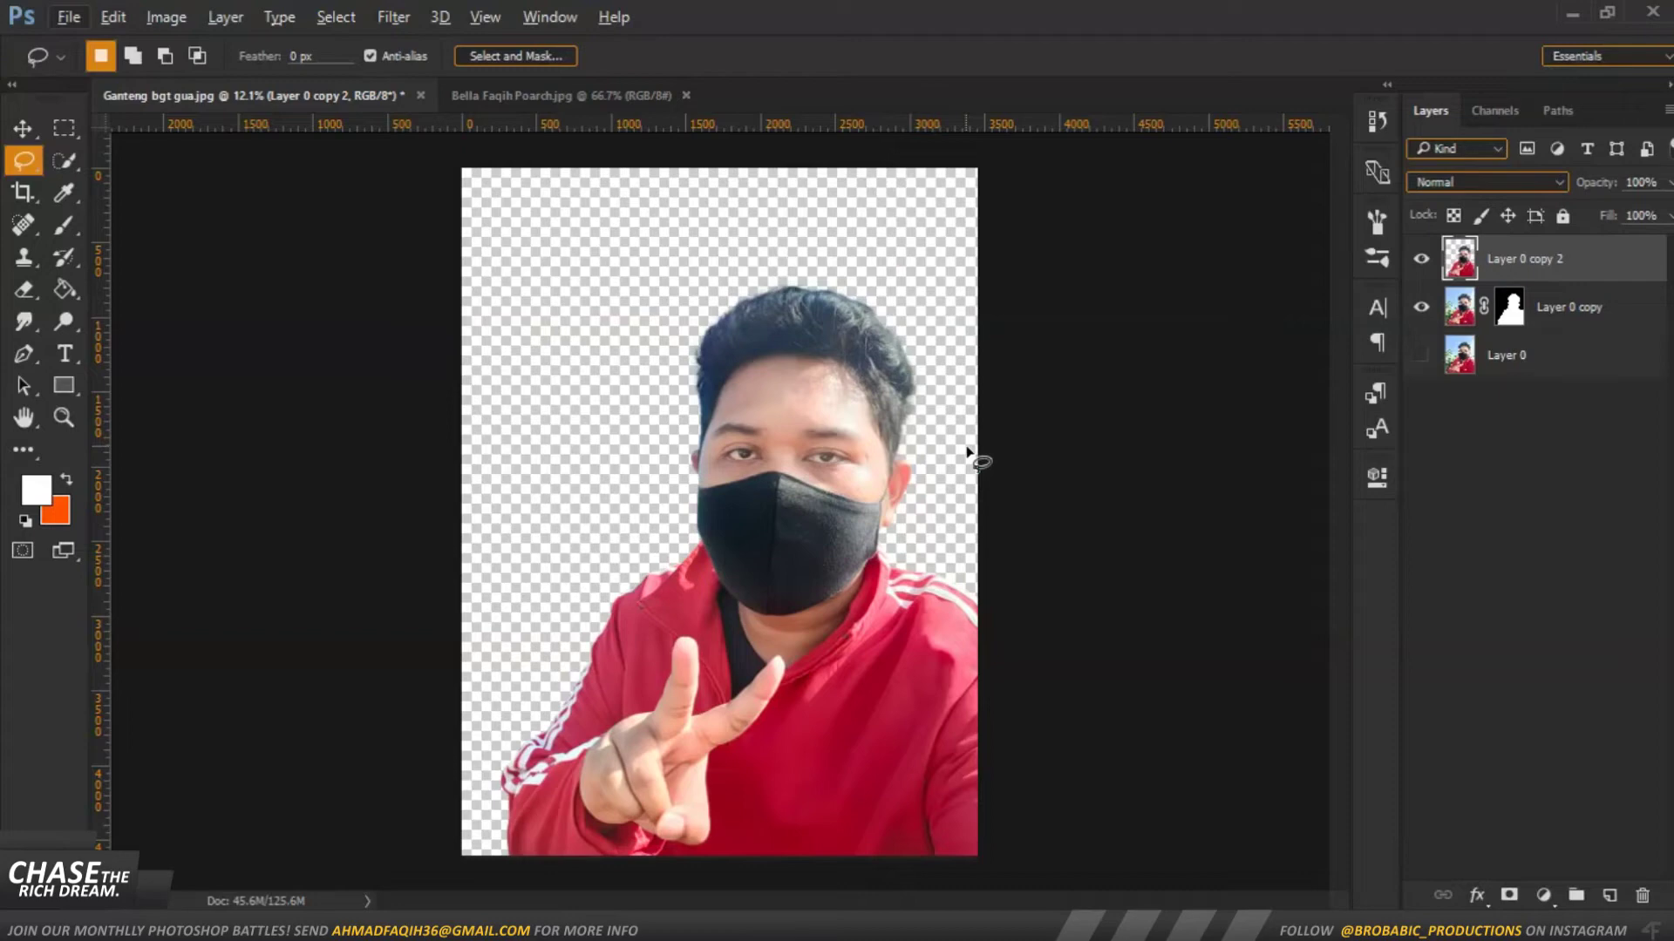
click(572, 98)
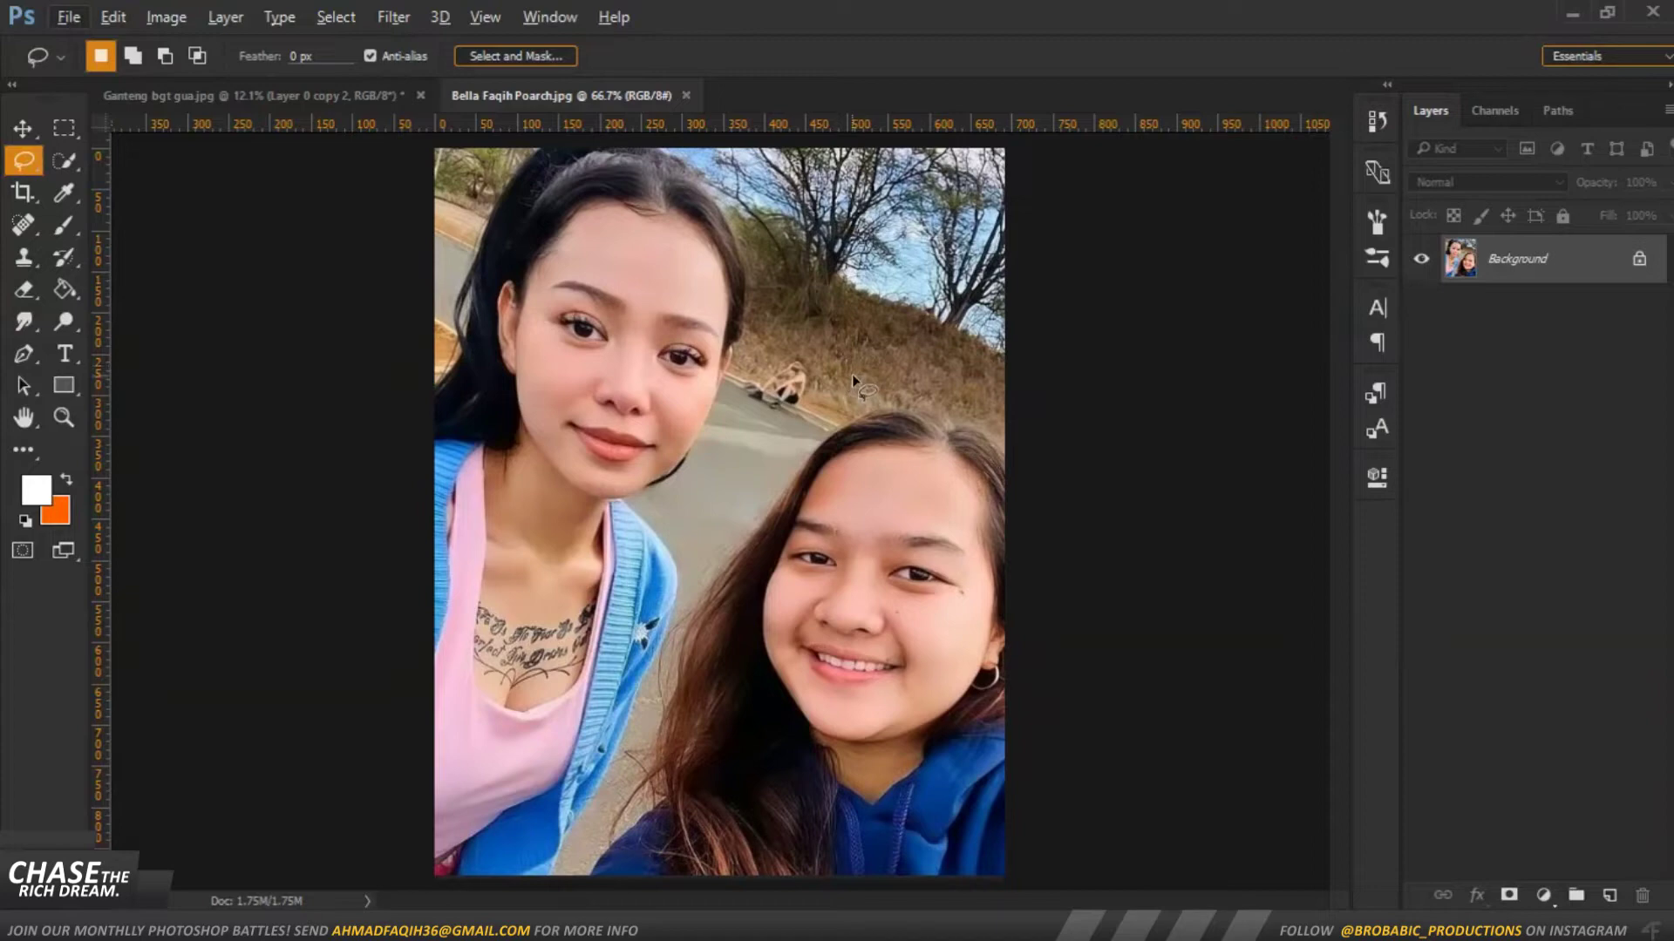
scroll(851, 374, down, 1)
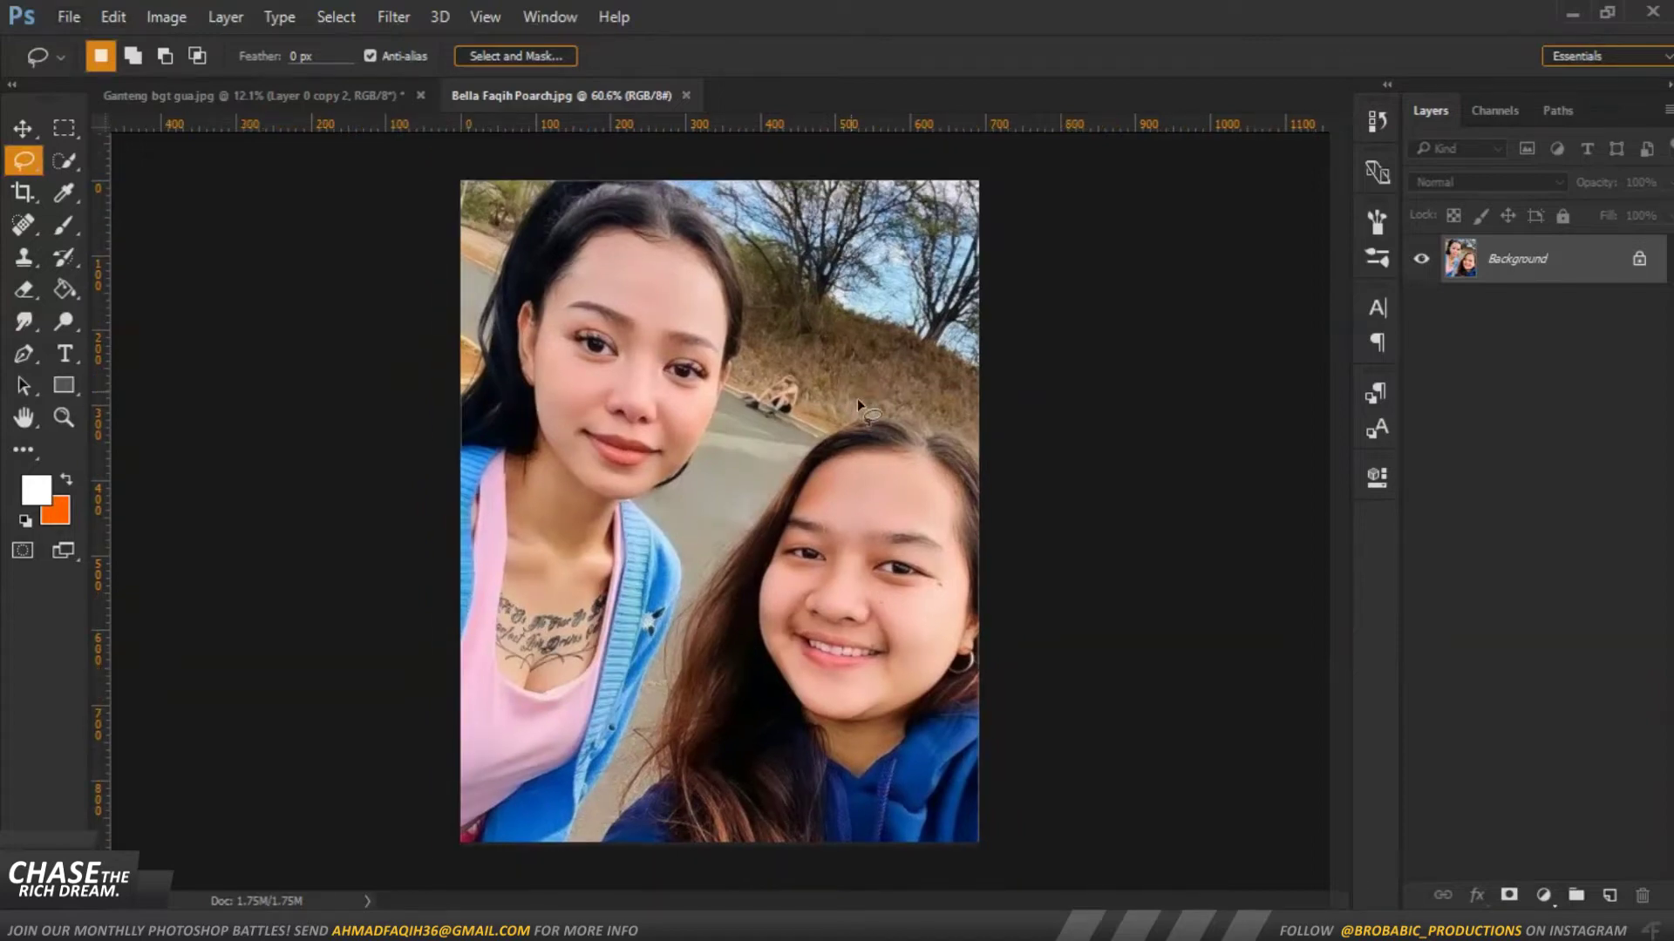
scroll(975, 555, up, 1)
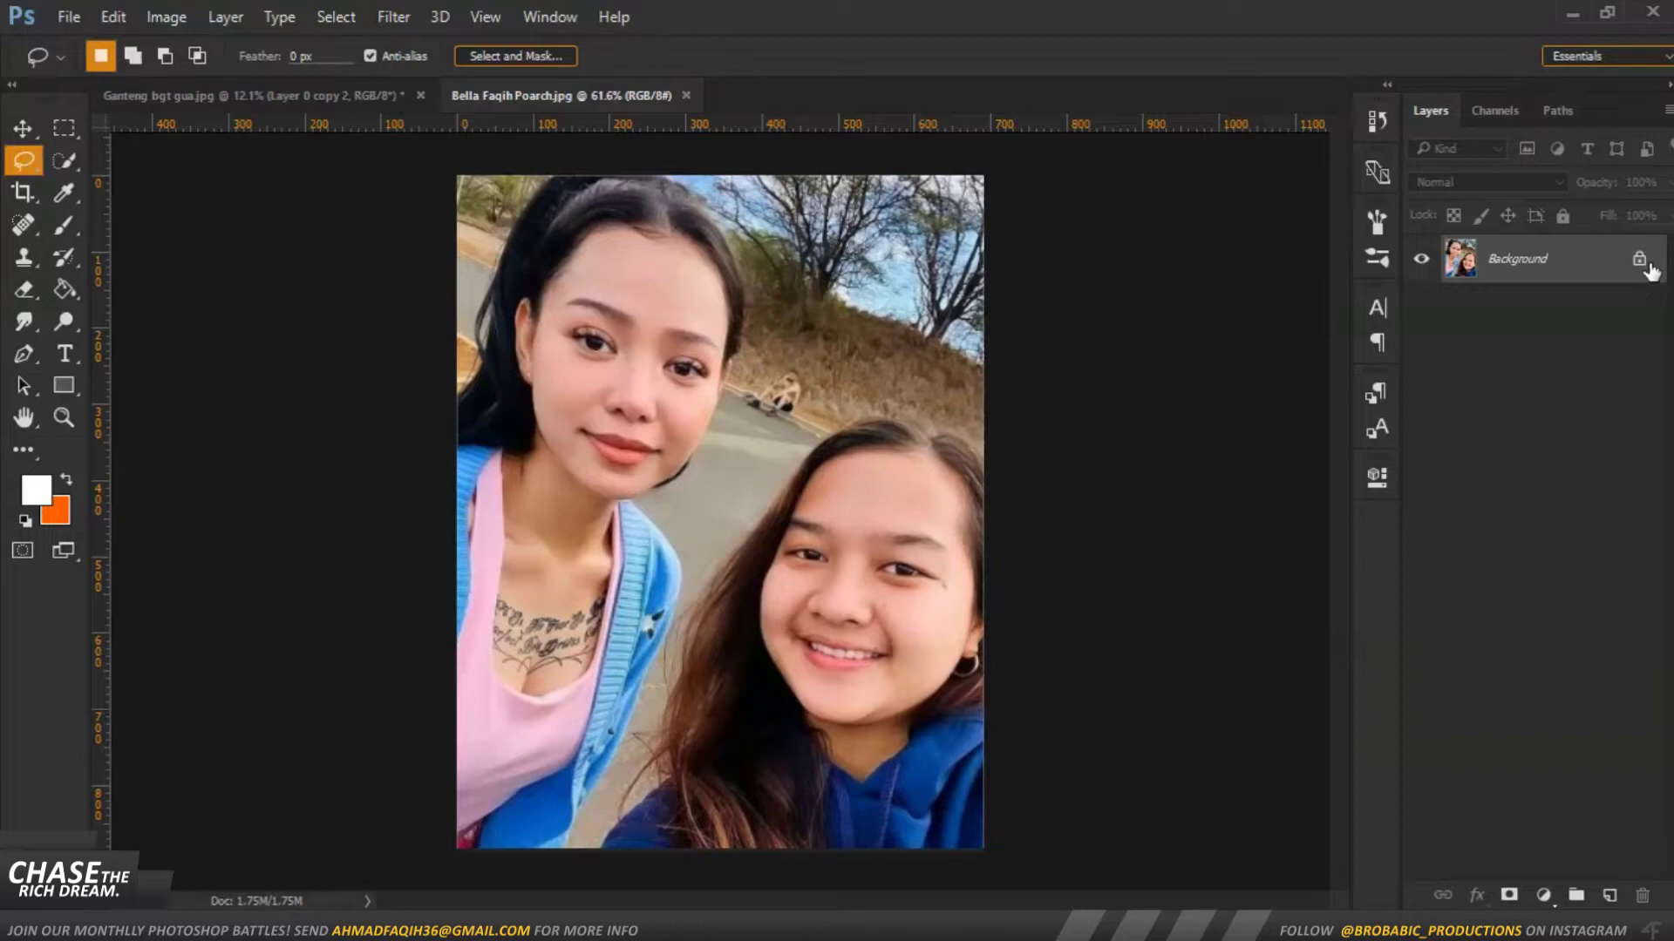
click(1641, 262)
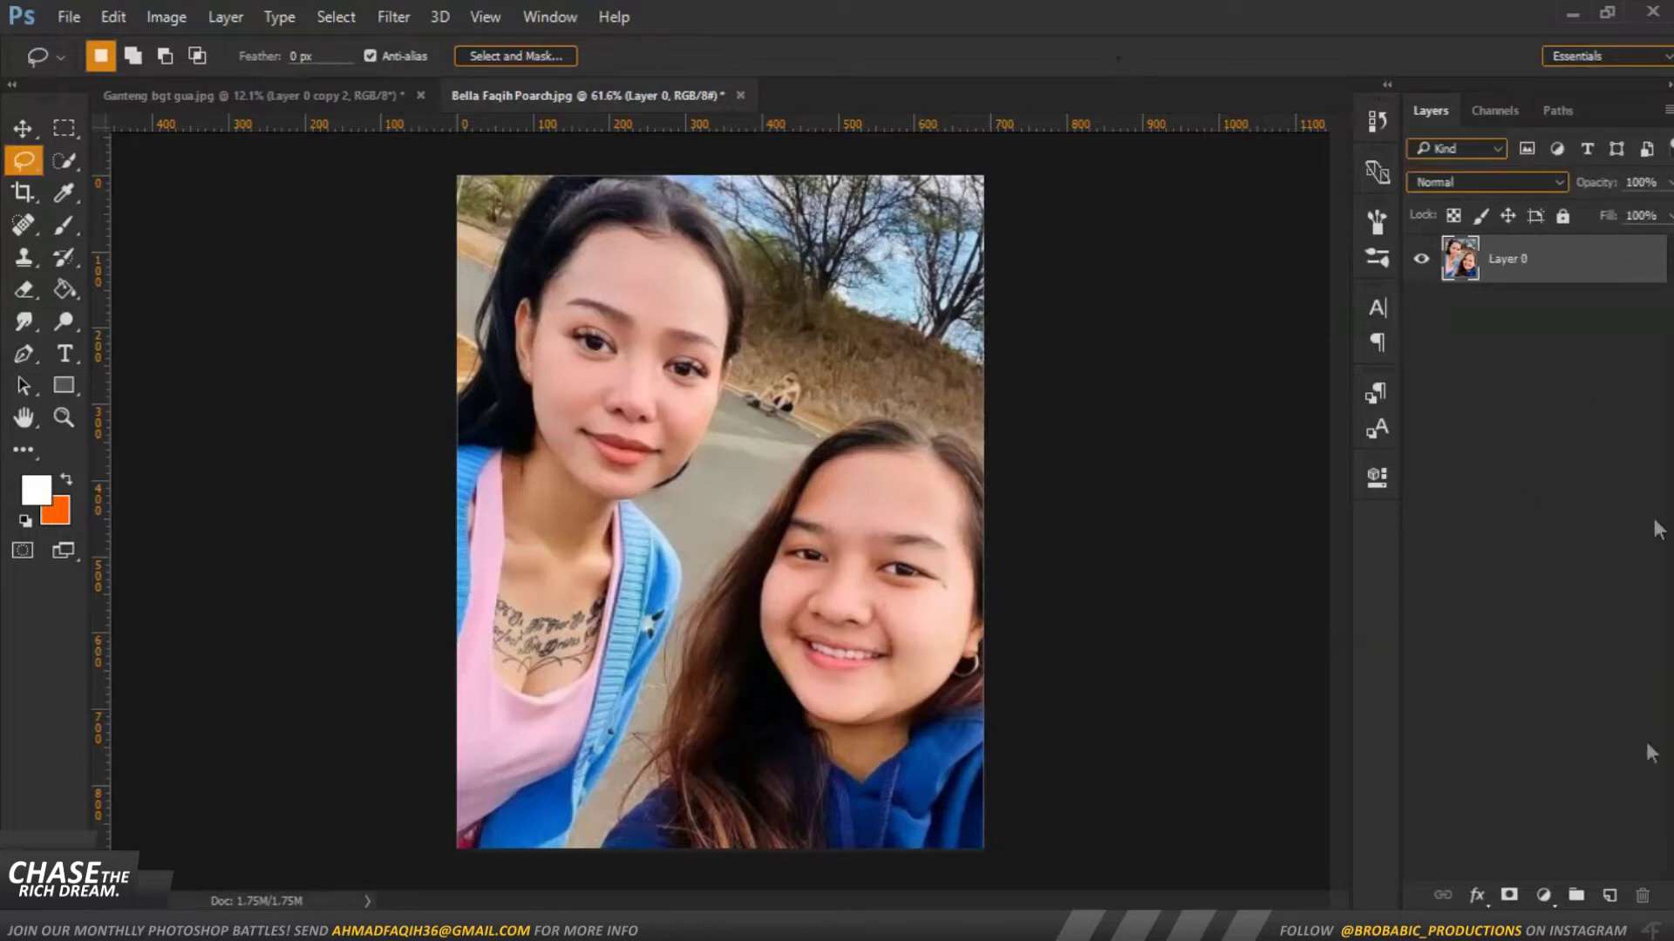
click(1610, 896)
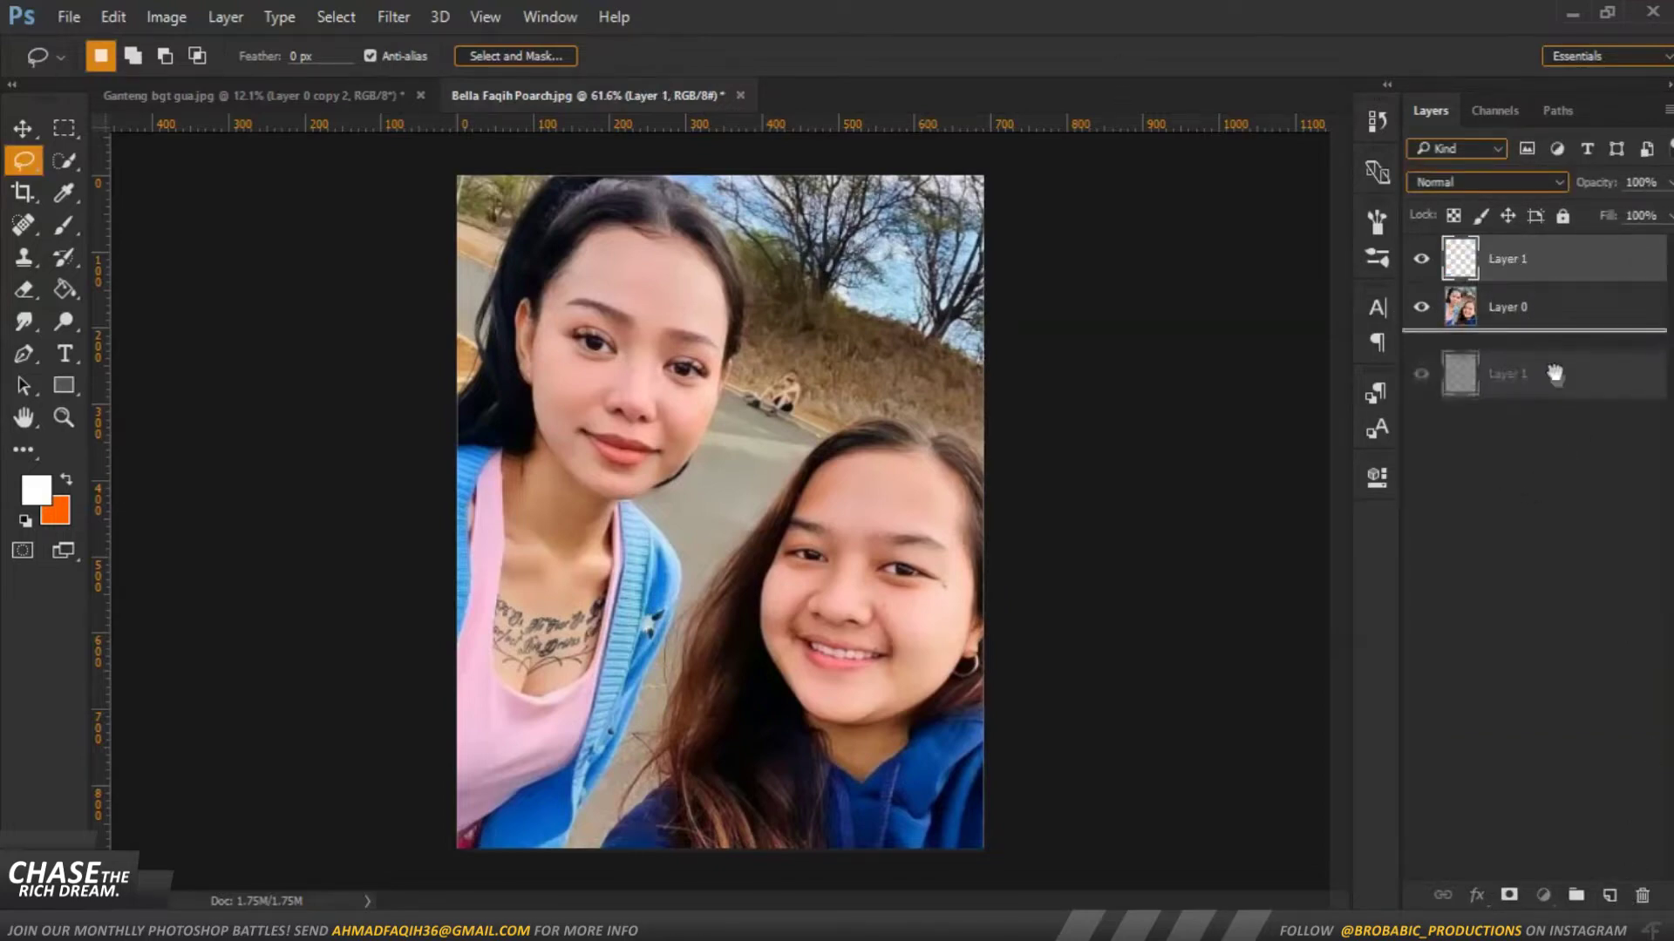
drag(1524, 255, 1549, 376)
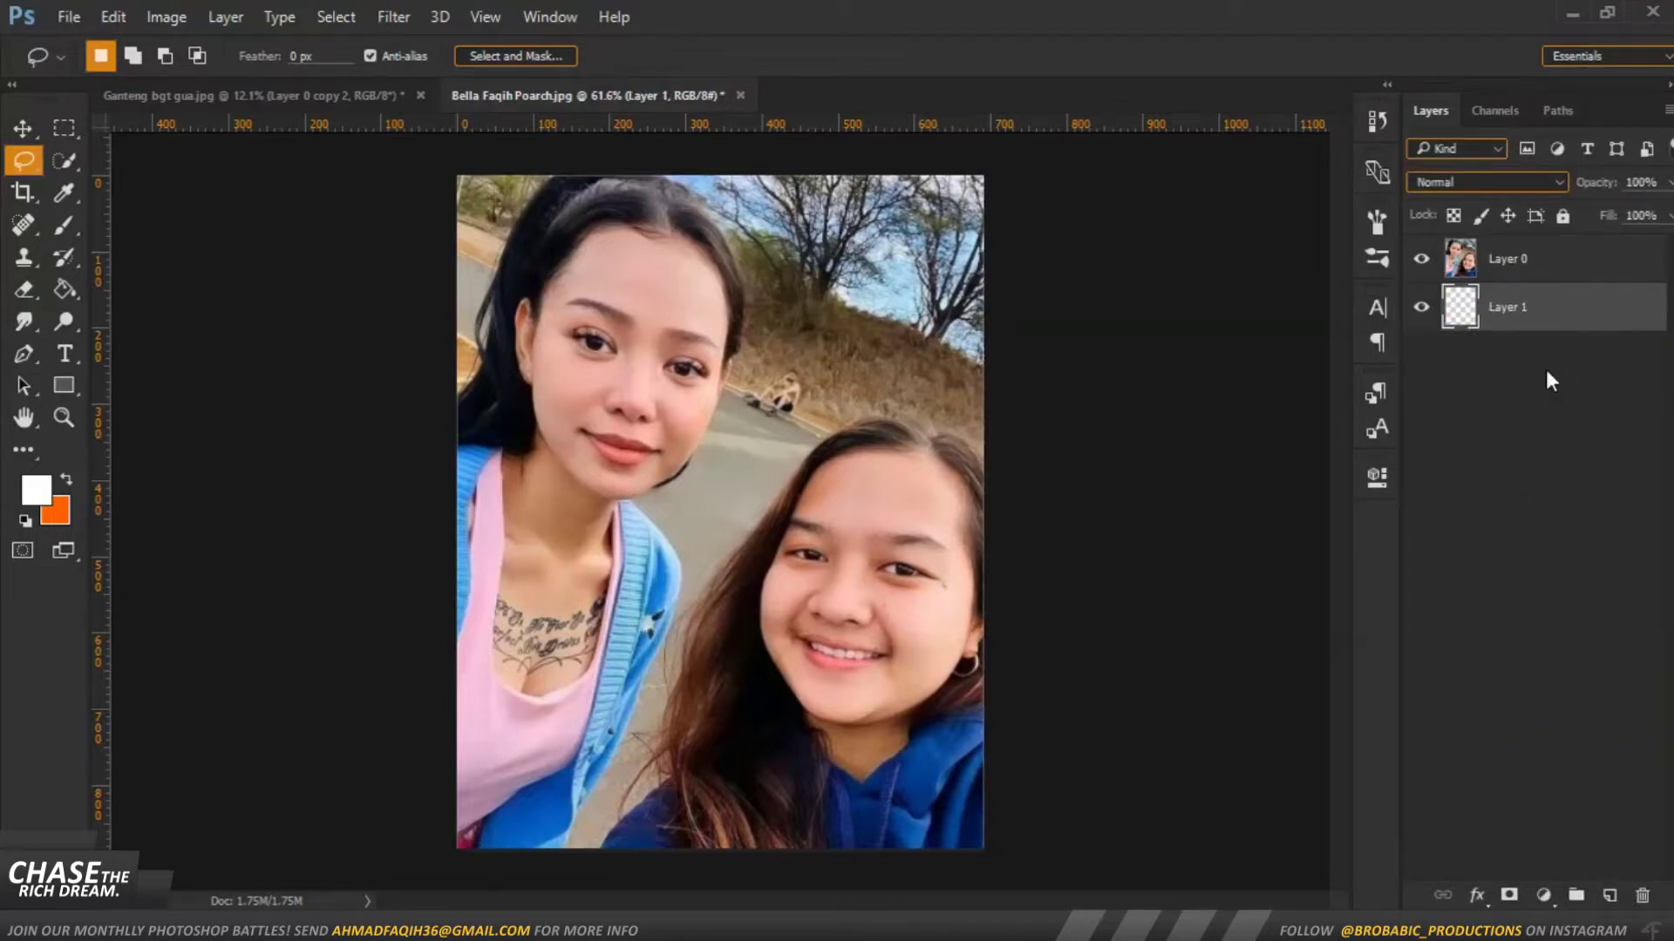
Widen the selfie canvas rightward to 874 px with the Crop tool
click(24, 194)
drag(989, 536, 1063, 533)
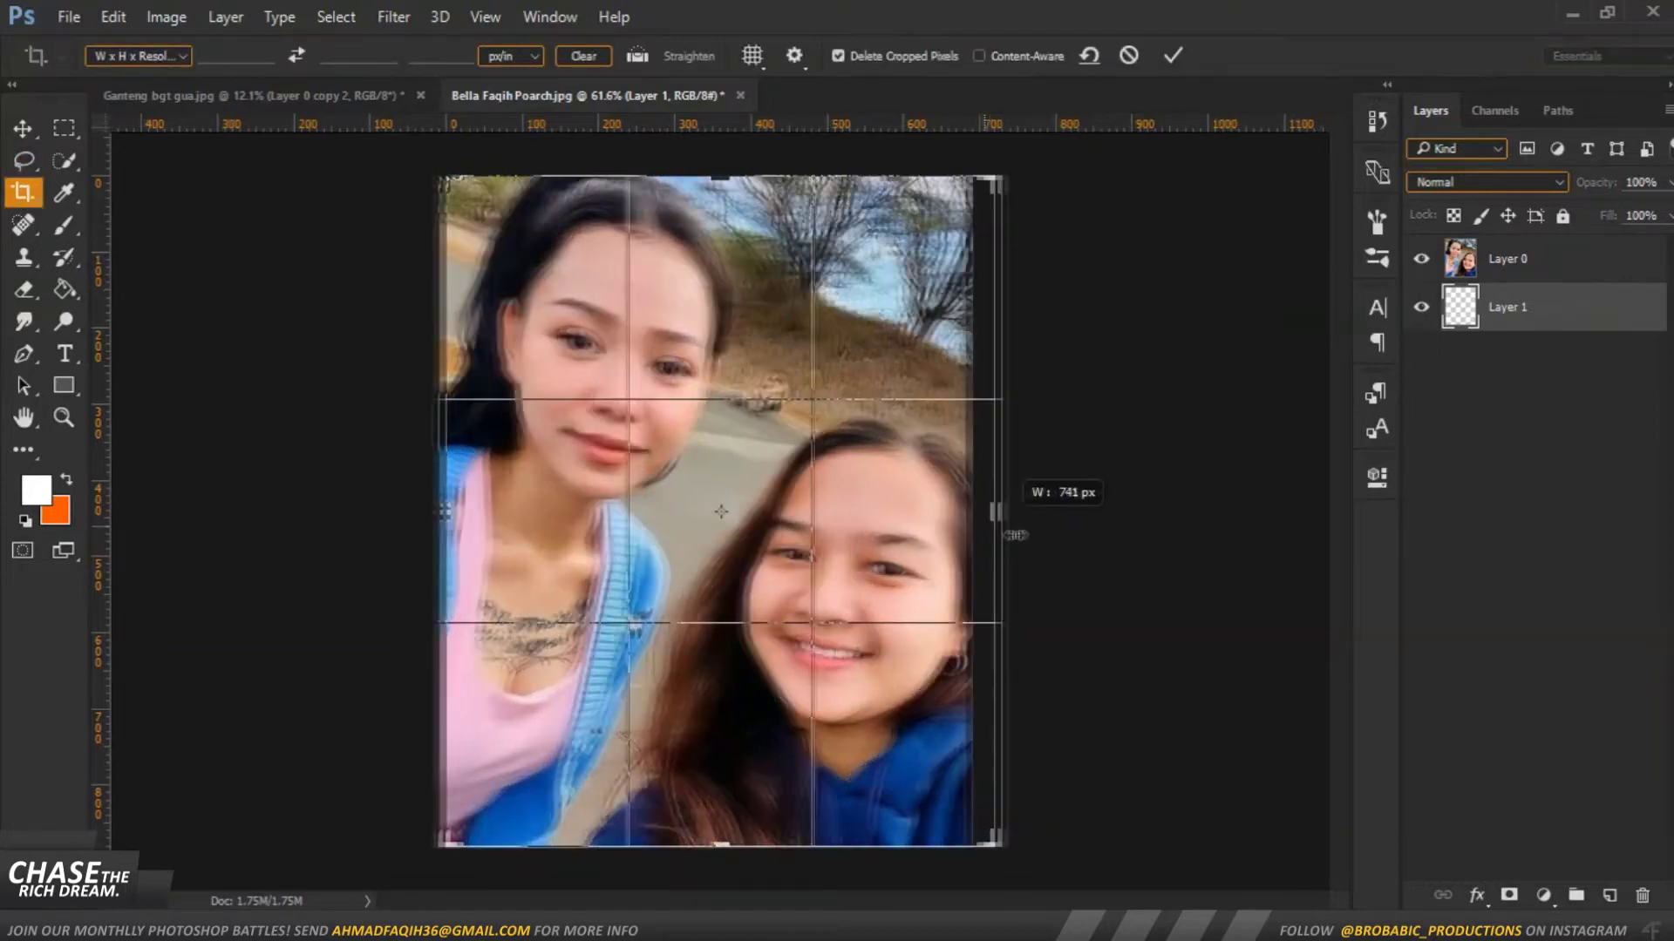
key(Return)
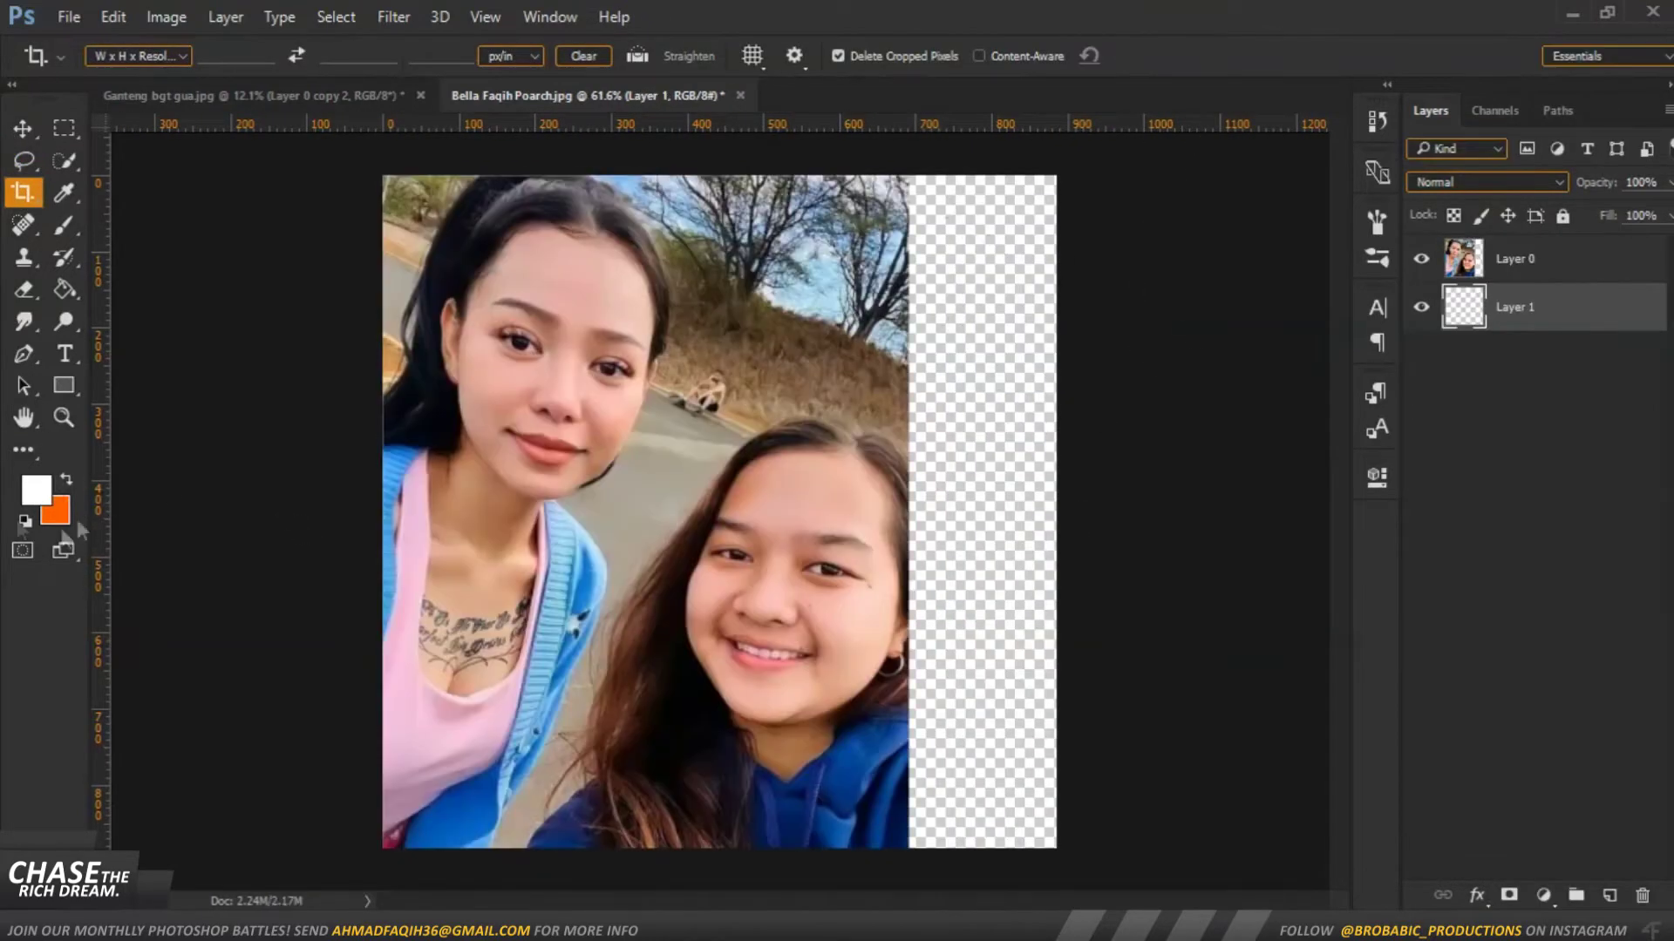
click(296, 93)
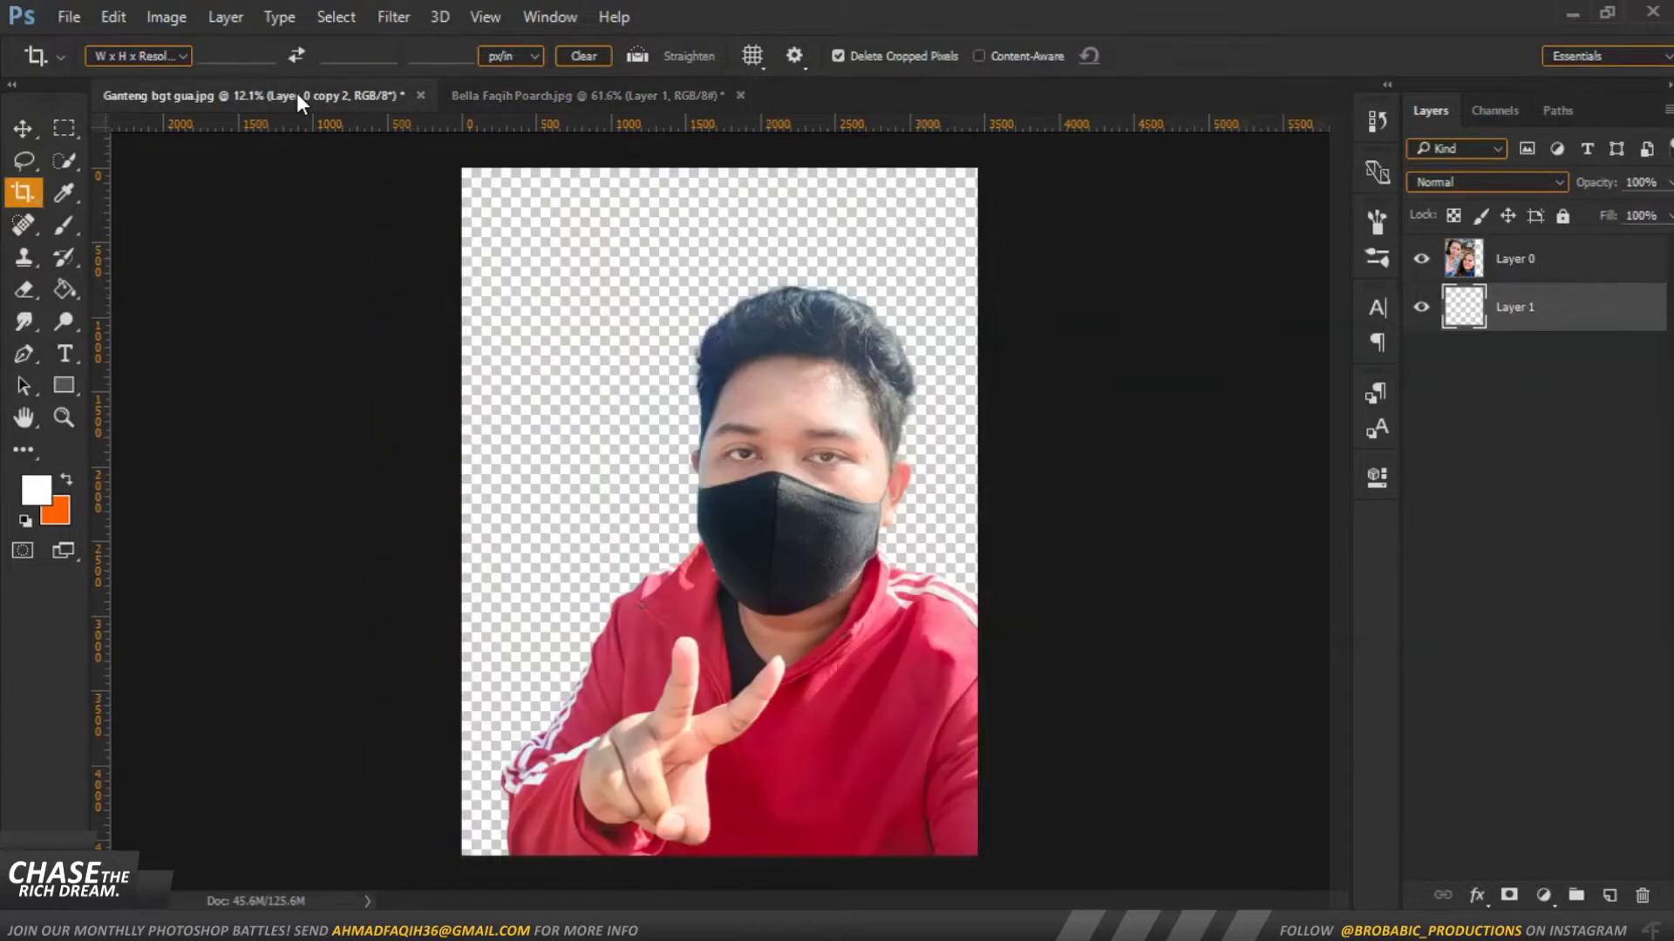
Bring the man's layer into the selfie on top and shrink him to about a quarter
click(23, 129)
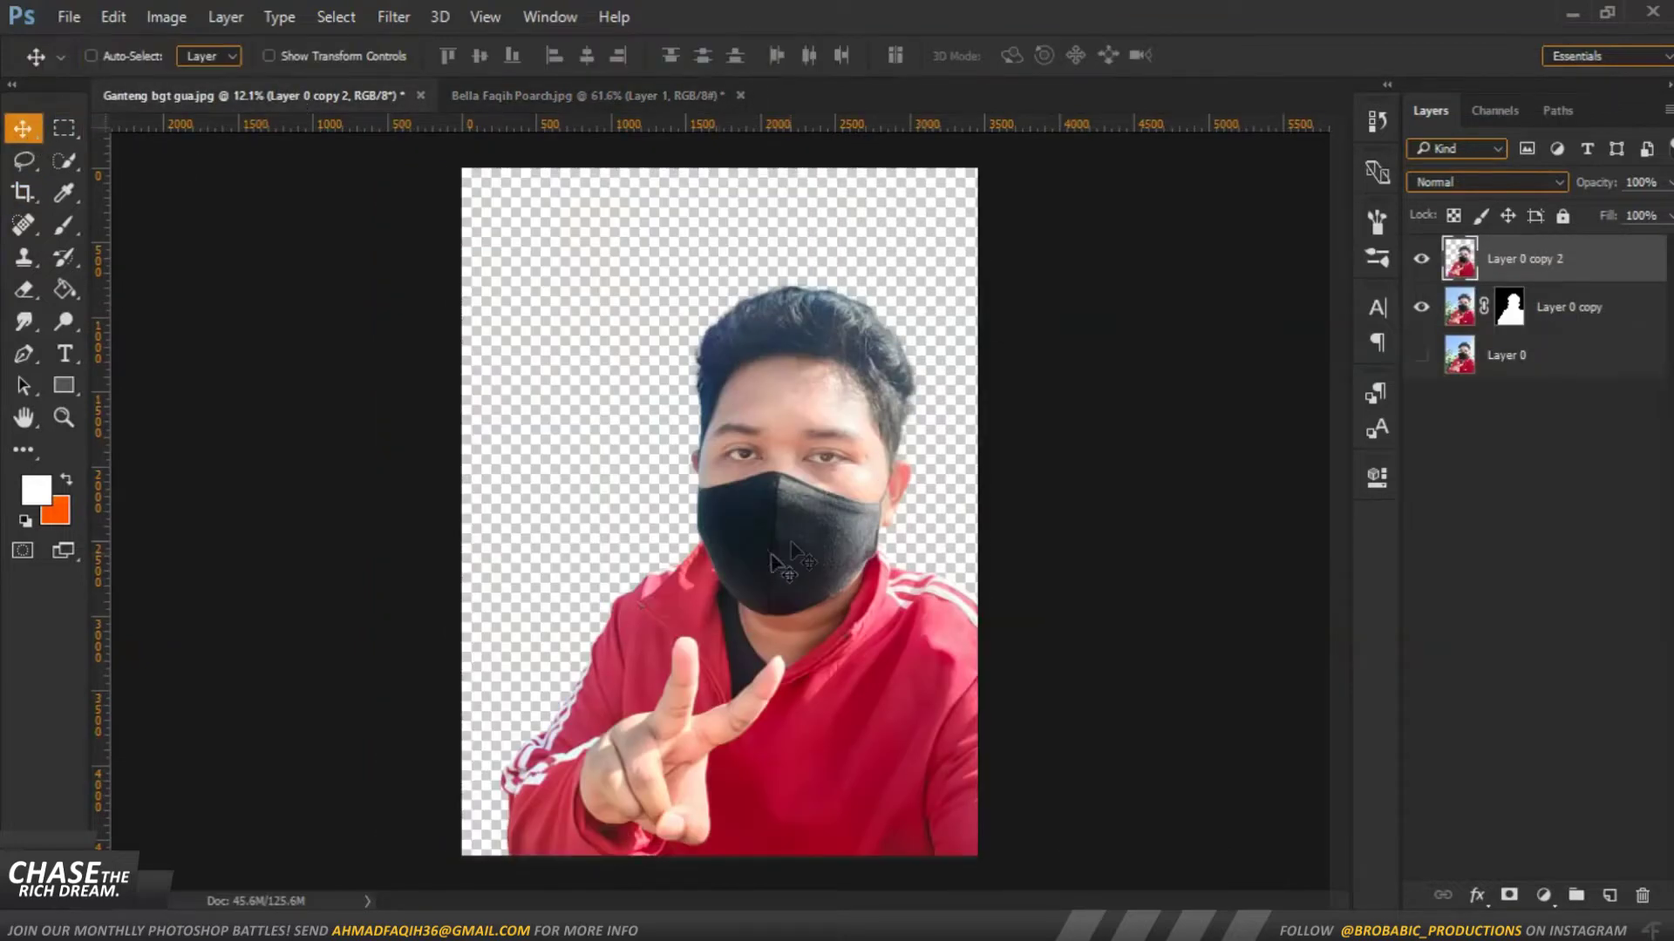
mouse_move(801, 503)
mouse_down()
mouse_move(604, 100)
mouse_move(881, 643)
mouse_up()
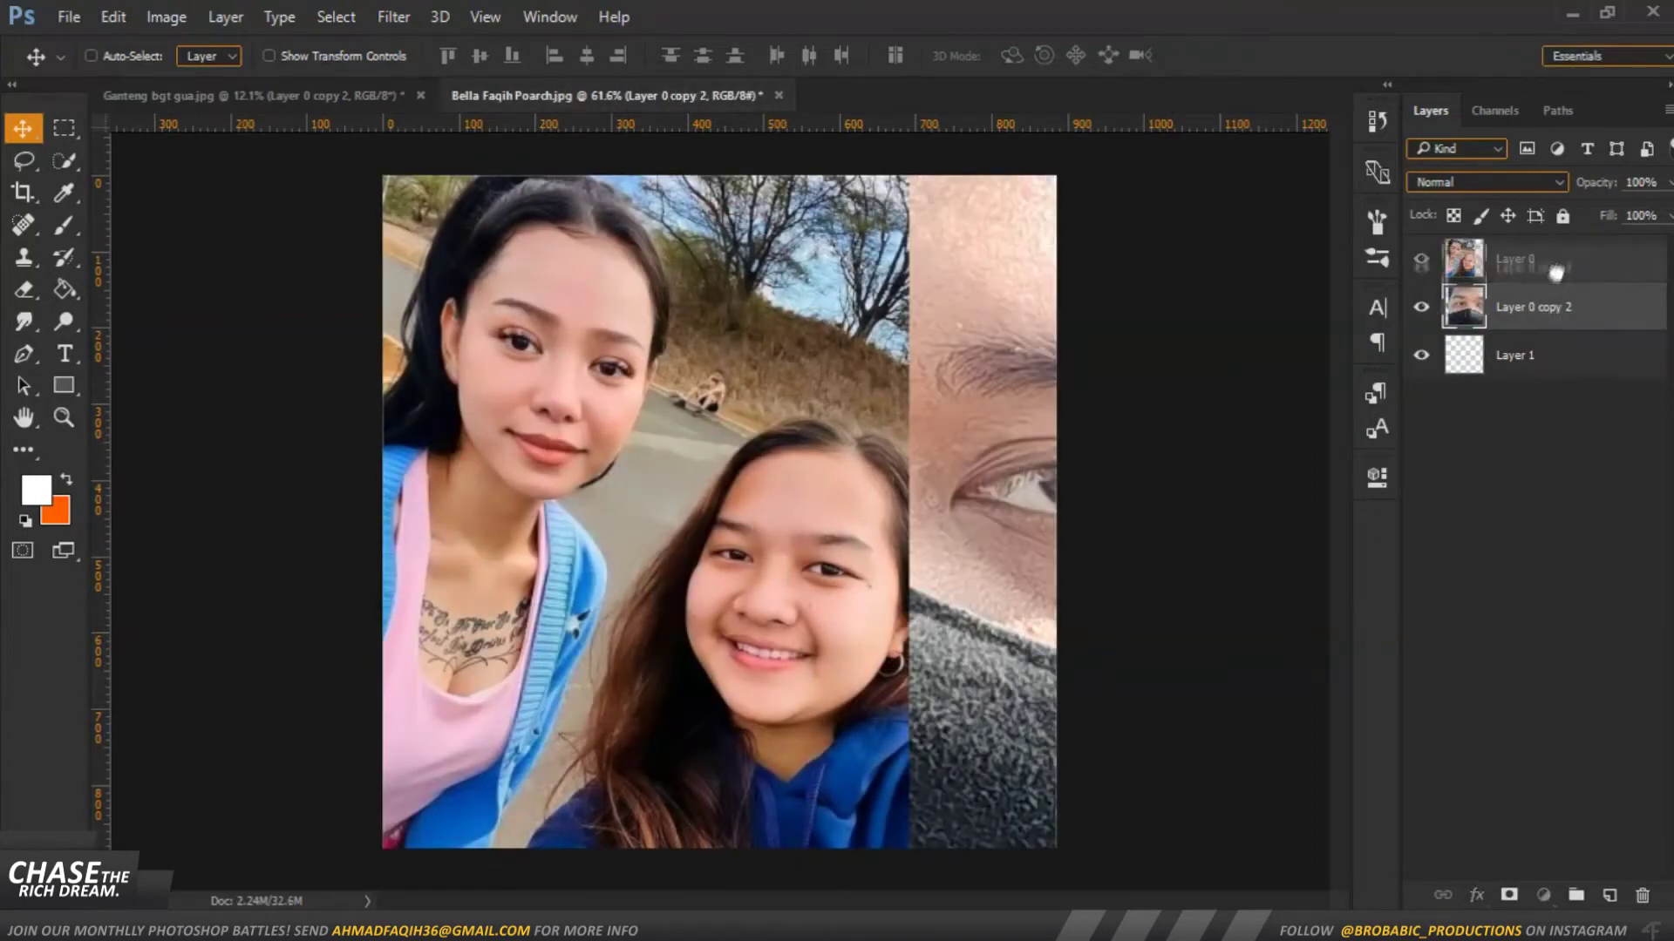
drag(1517, 306, 1517, 253)
key(ctrl+t)
key(ctrl+0)
key(ctrl+0)
drag(1052, 226, 759, 584)
Position the man beside the woman, enlarge and tilt him slightly, and commit the transform
scroll(766, 481, up, 5)
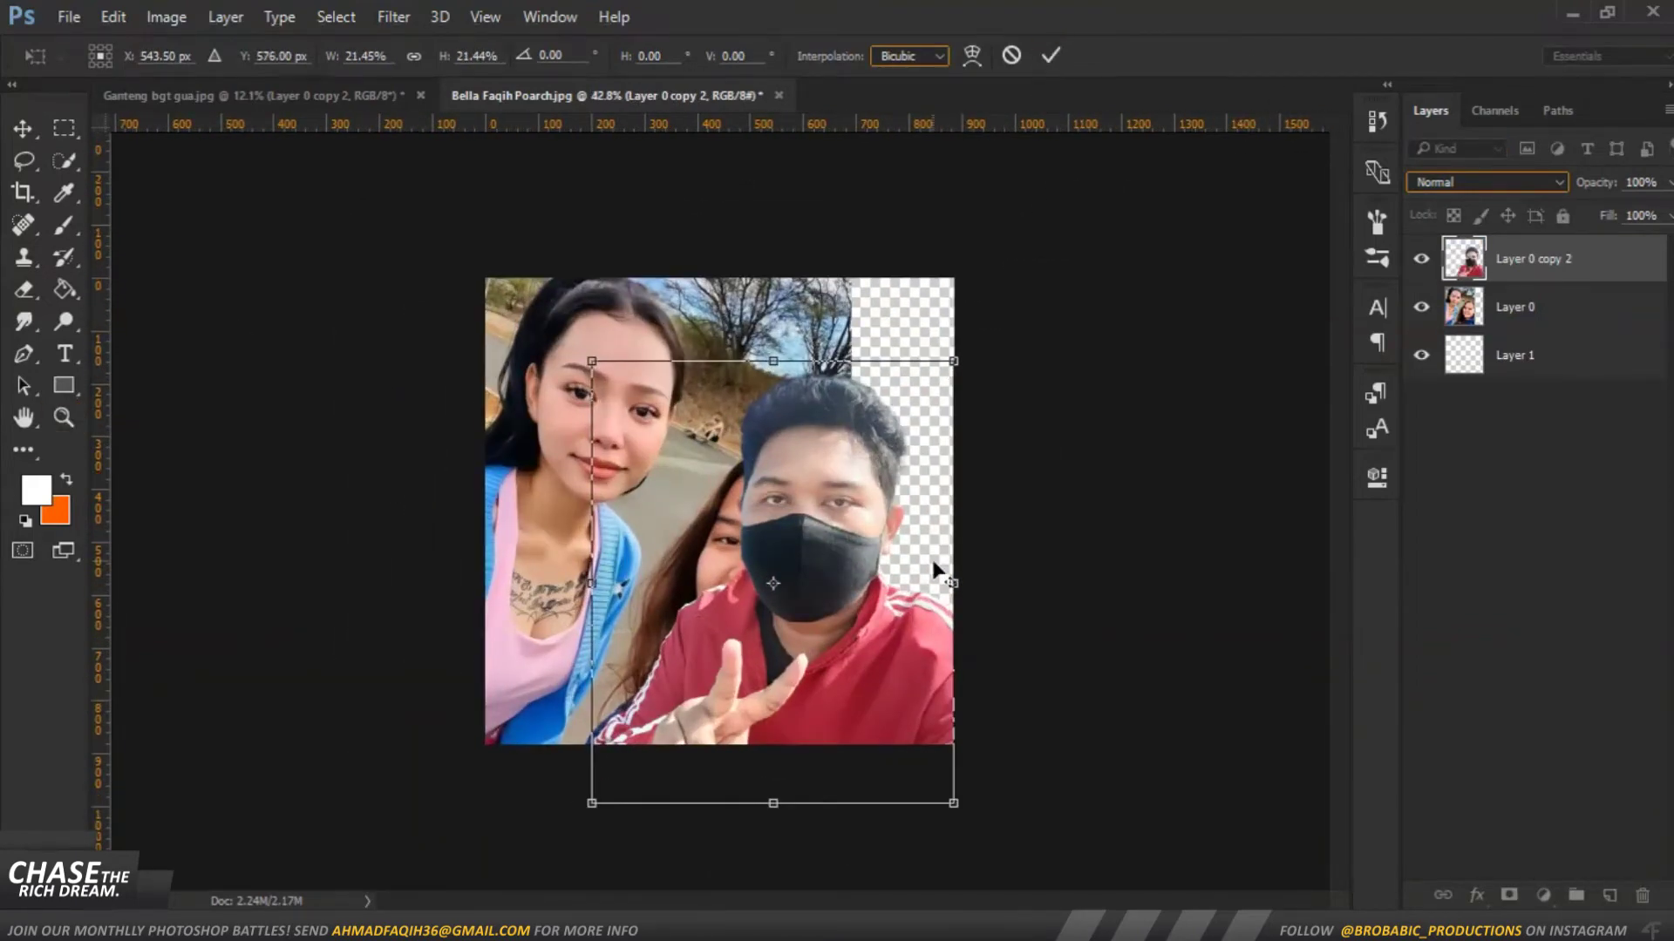
scroll(934, 567, up, 3)
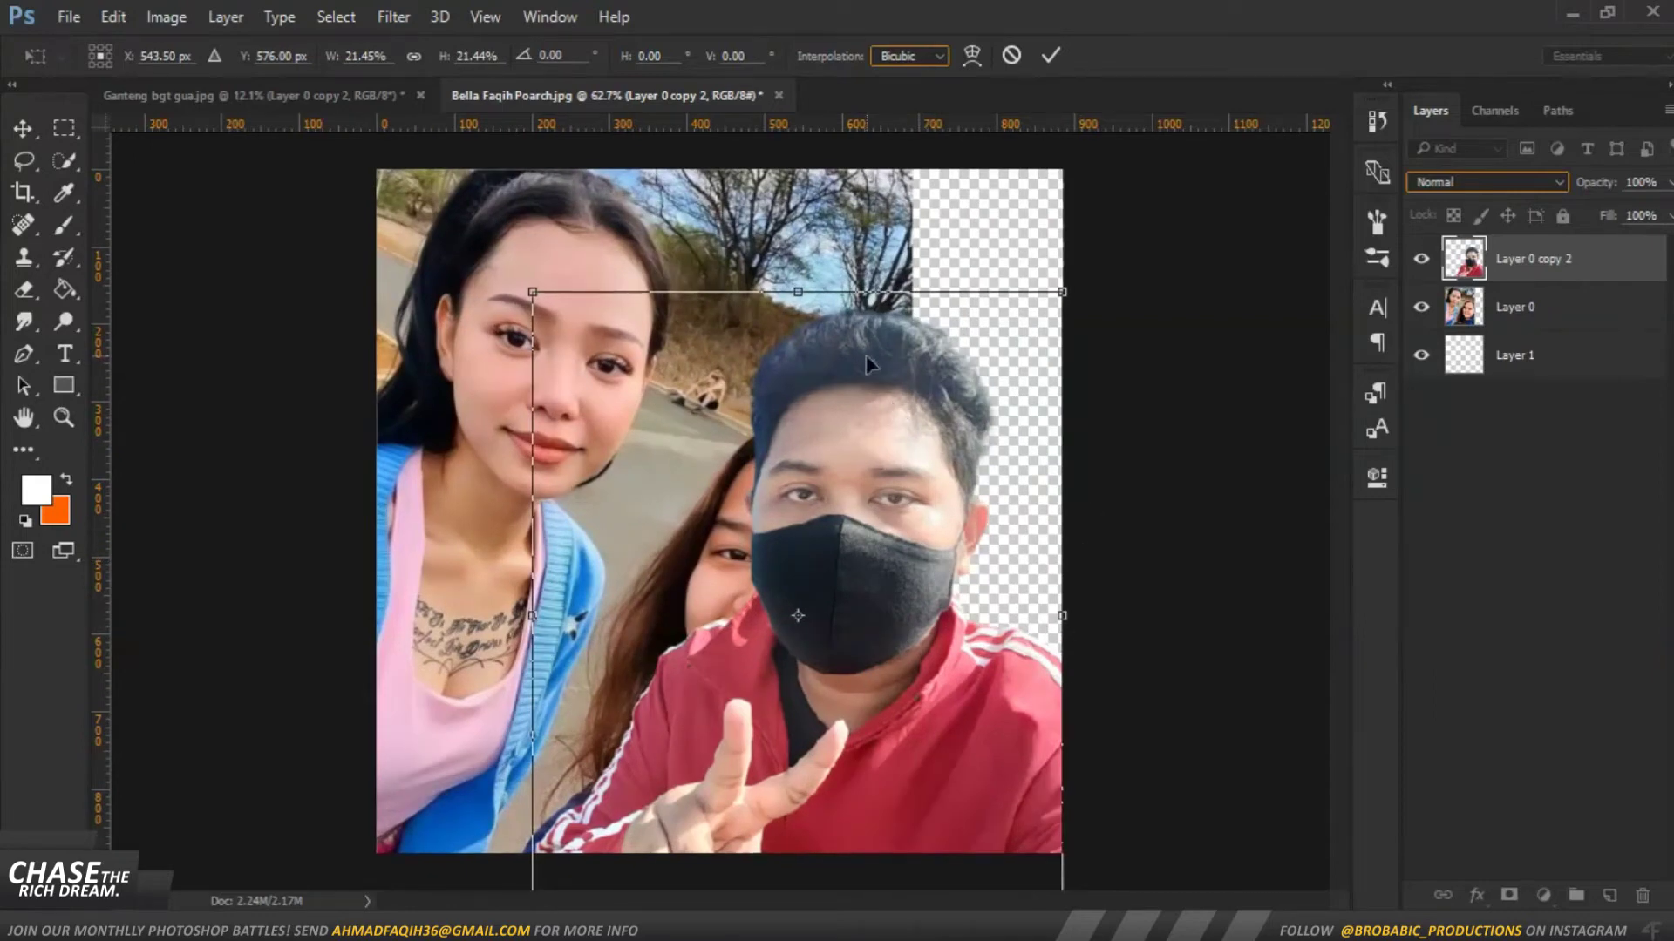
mouse_move(861, 431)
mouse_down()
mouse_move(850, 368)
mouse_move(1023, 376)
mouse_move(845, 377)
mouse_move(849, 363)
mouse_up()
drag(1051, 220, 1073, 194)
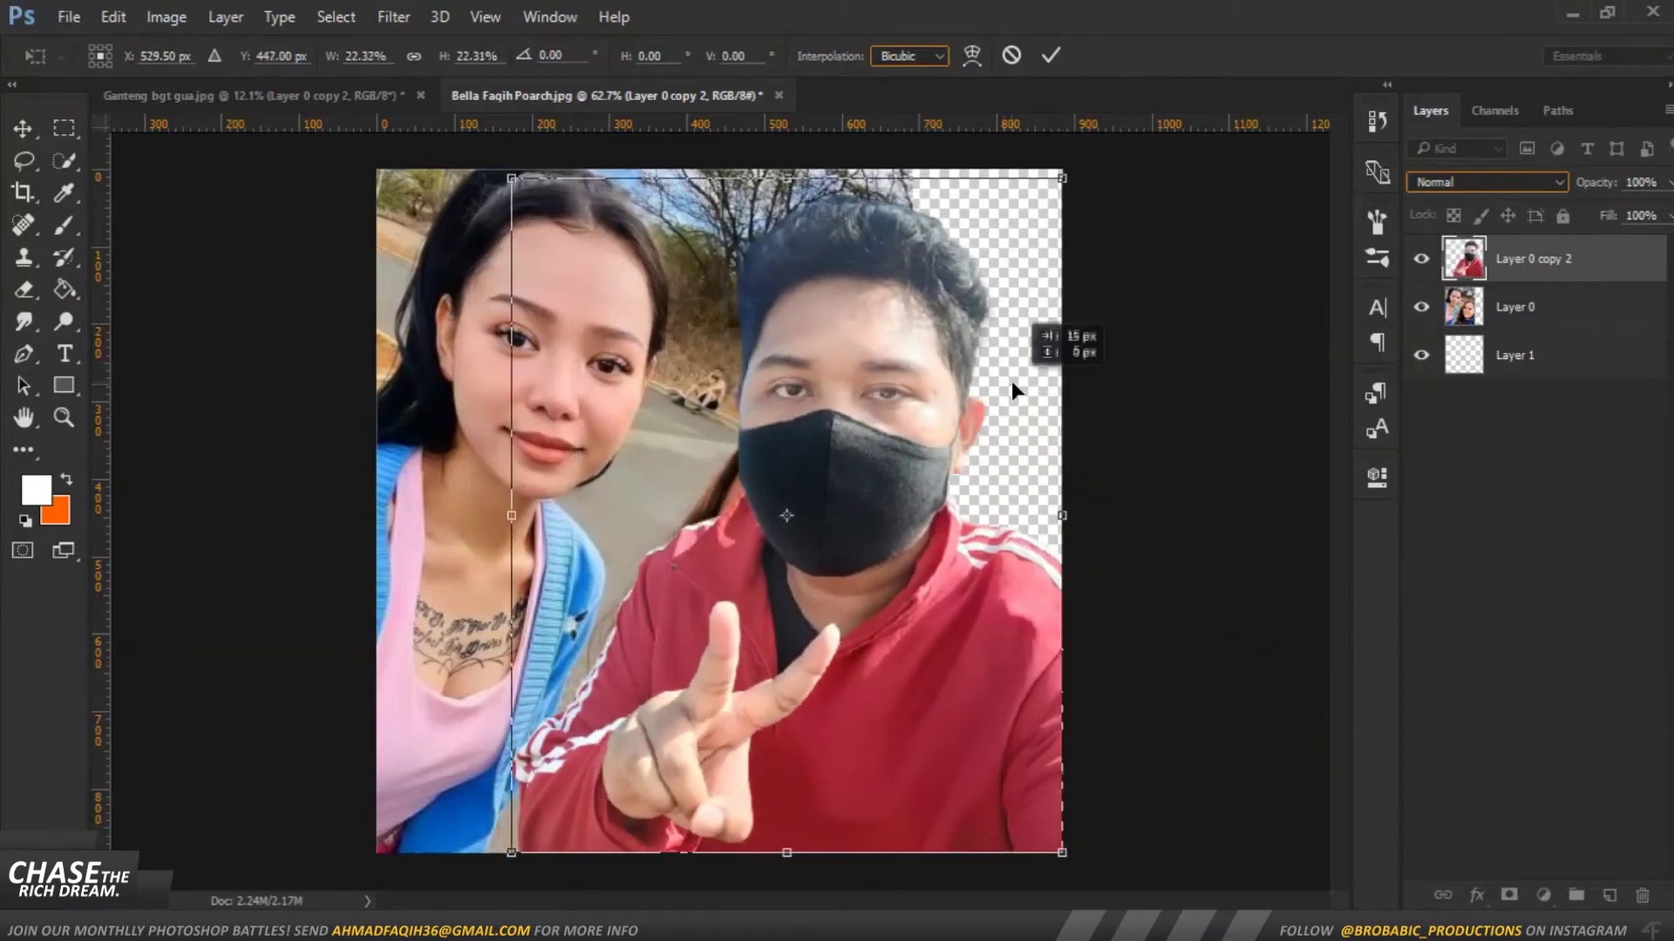
drag(1212, 558, 1225, 625)
drag(1061, 177, 1055, 179)
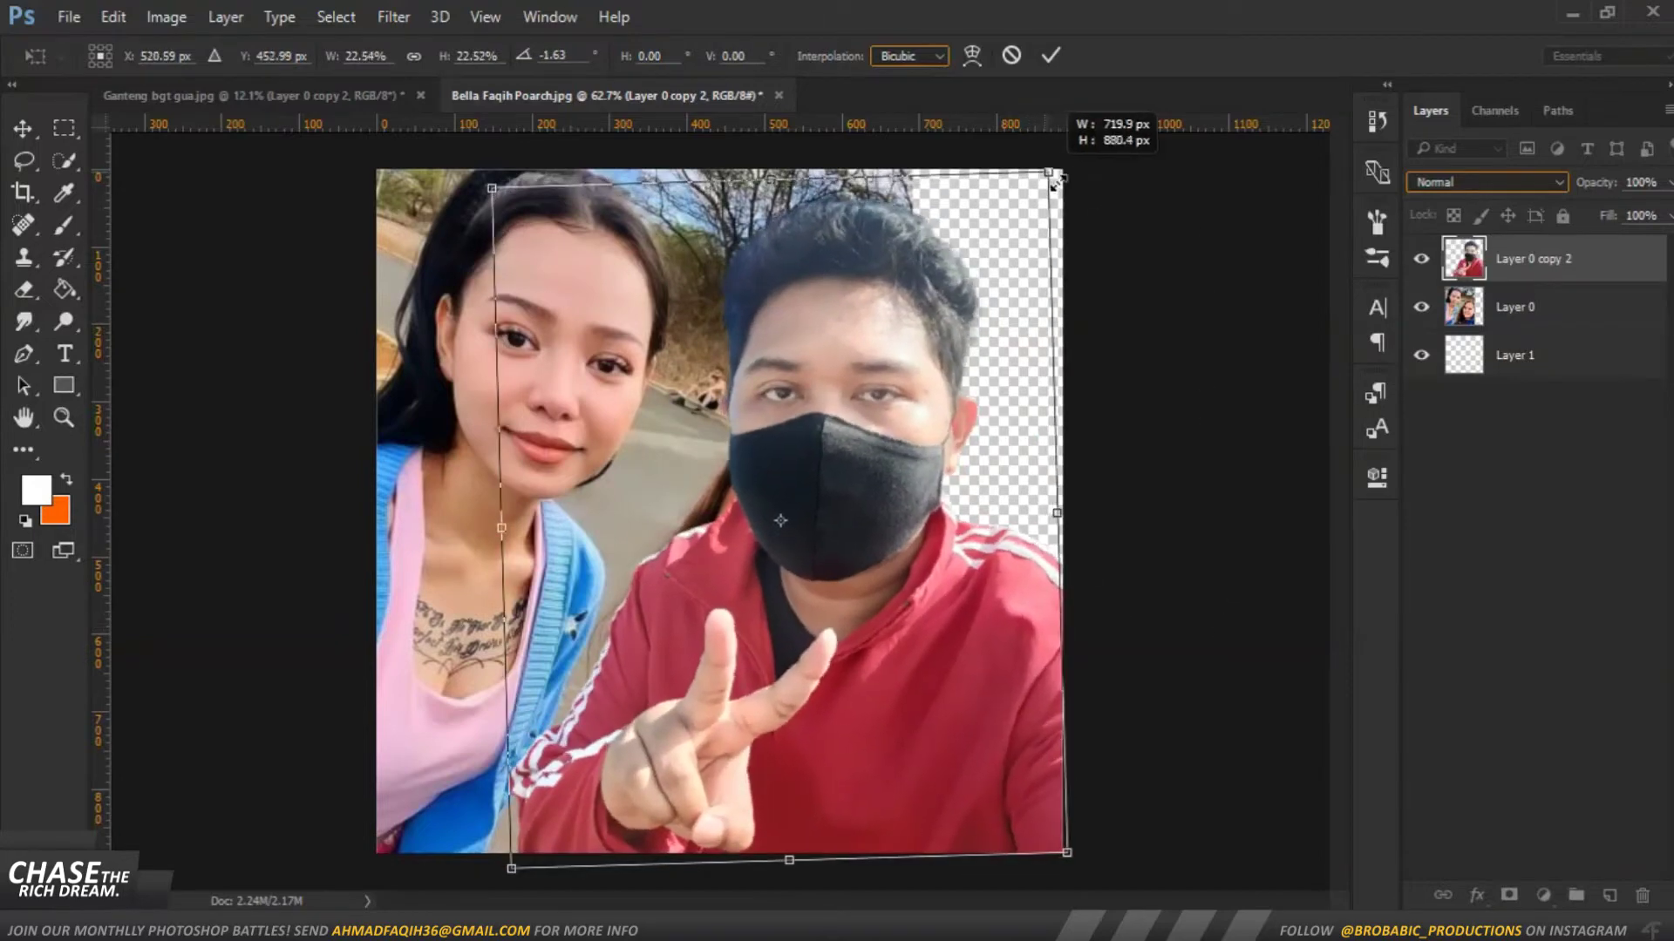
drag(1049, 171, 1042, 173)
click(1050, 55)
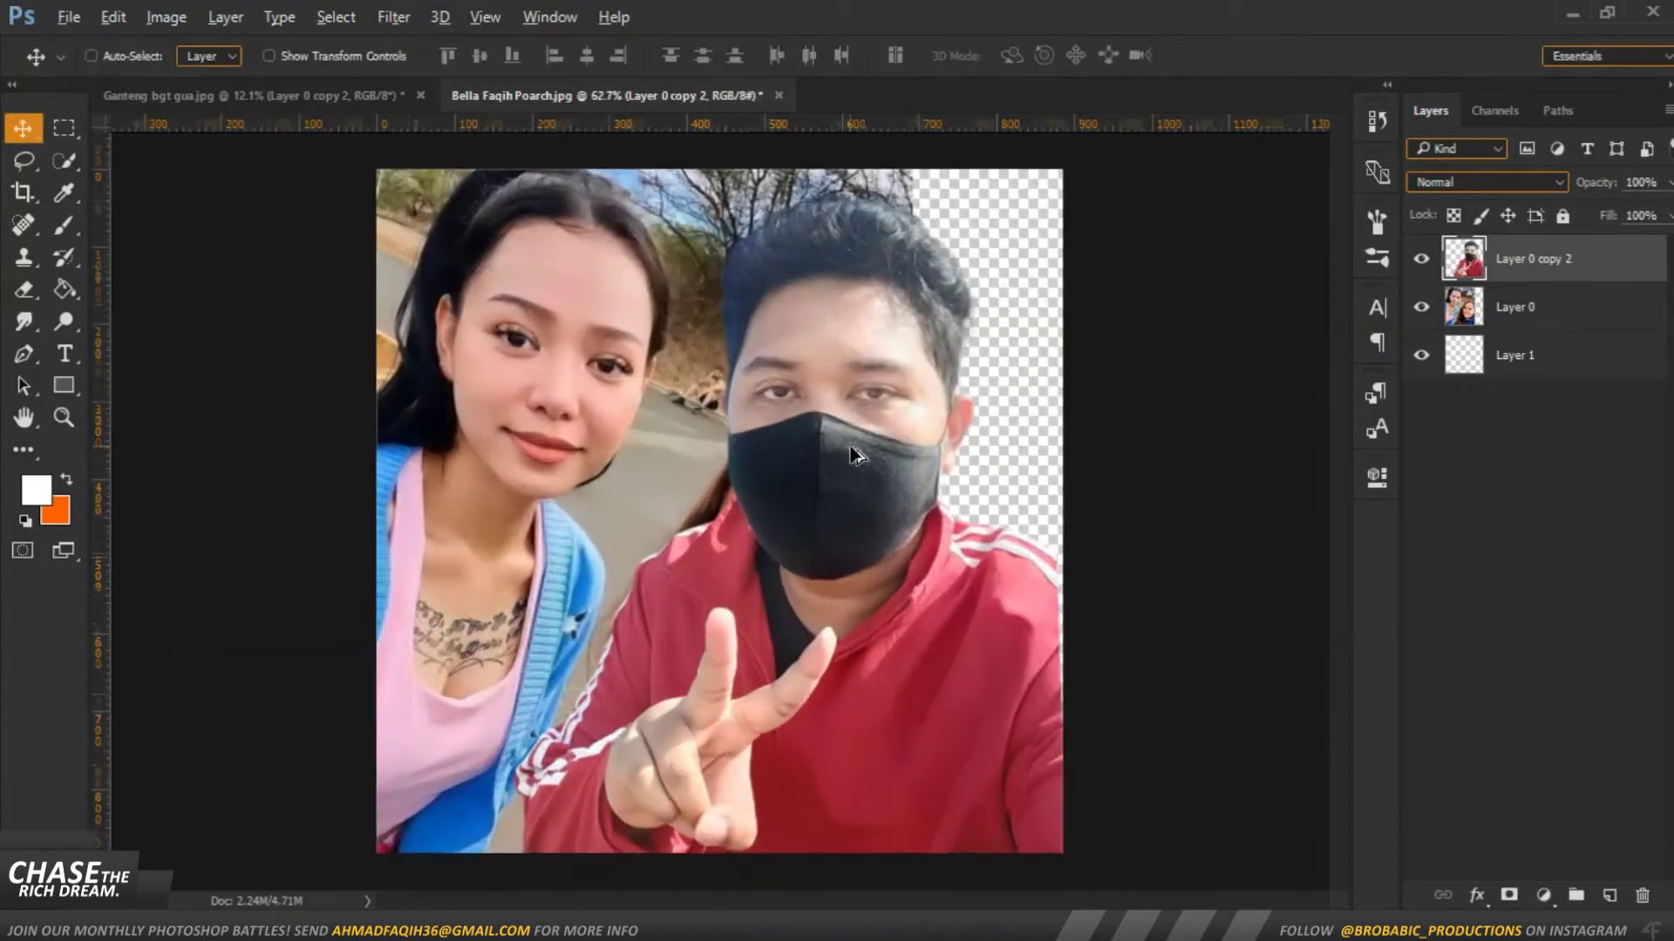
key(ctrl+0)
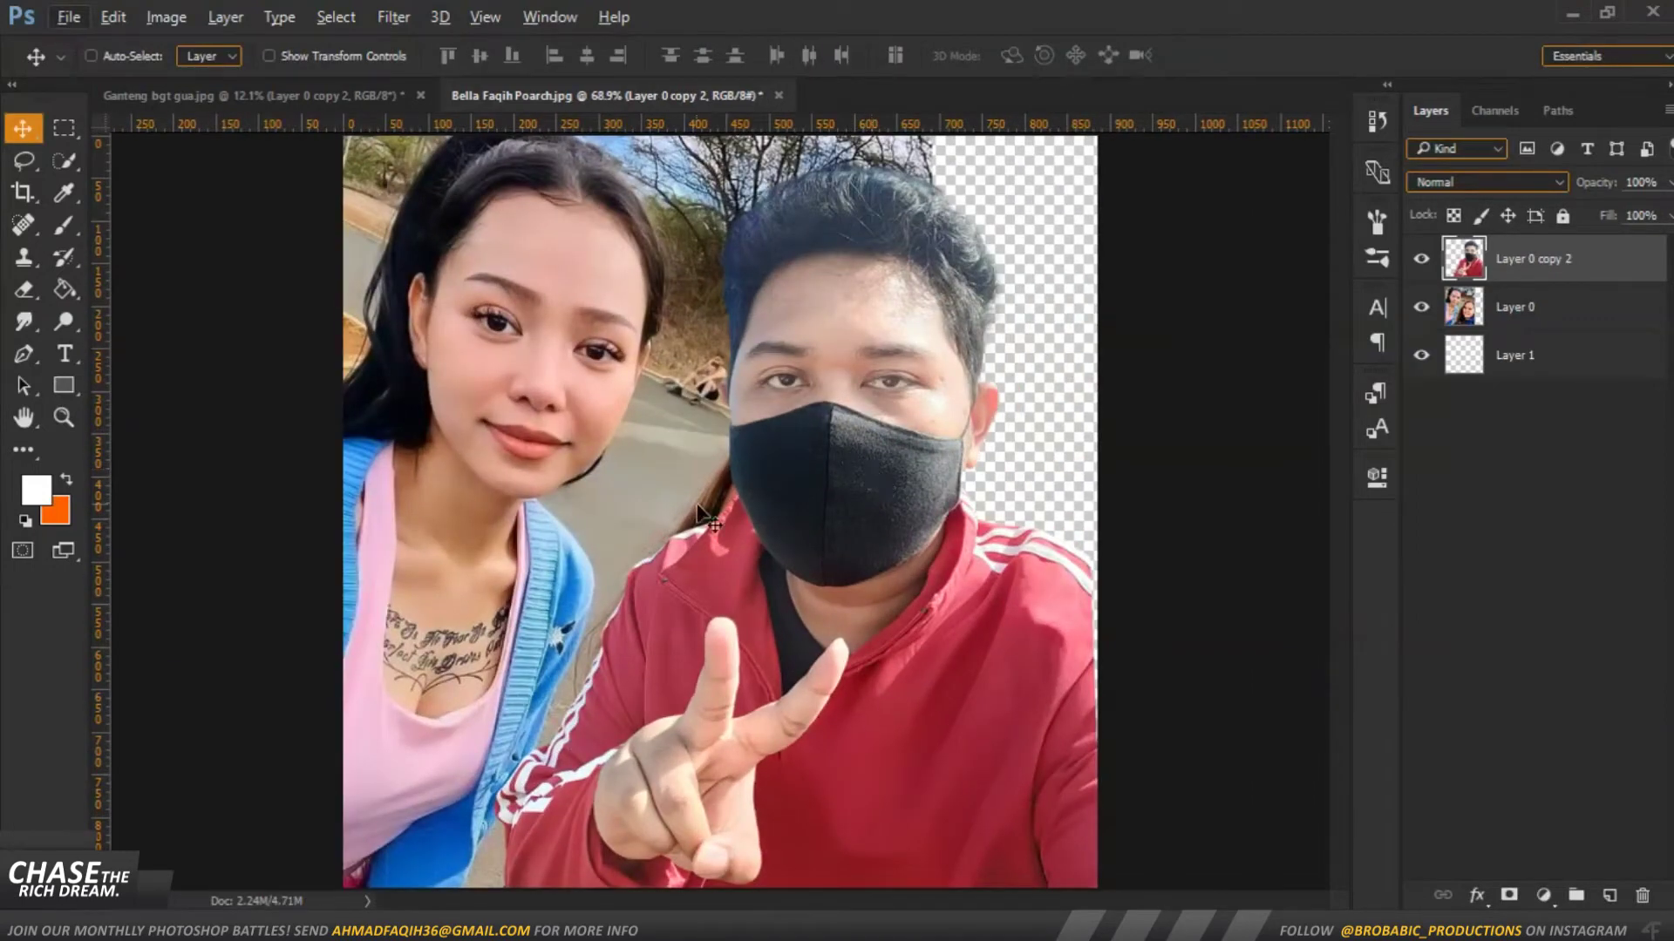
Rename the man's cutout layer to 'Gue'
alt+scroll(747, 502, up, 2)
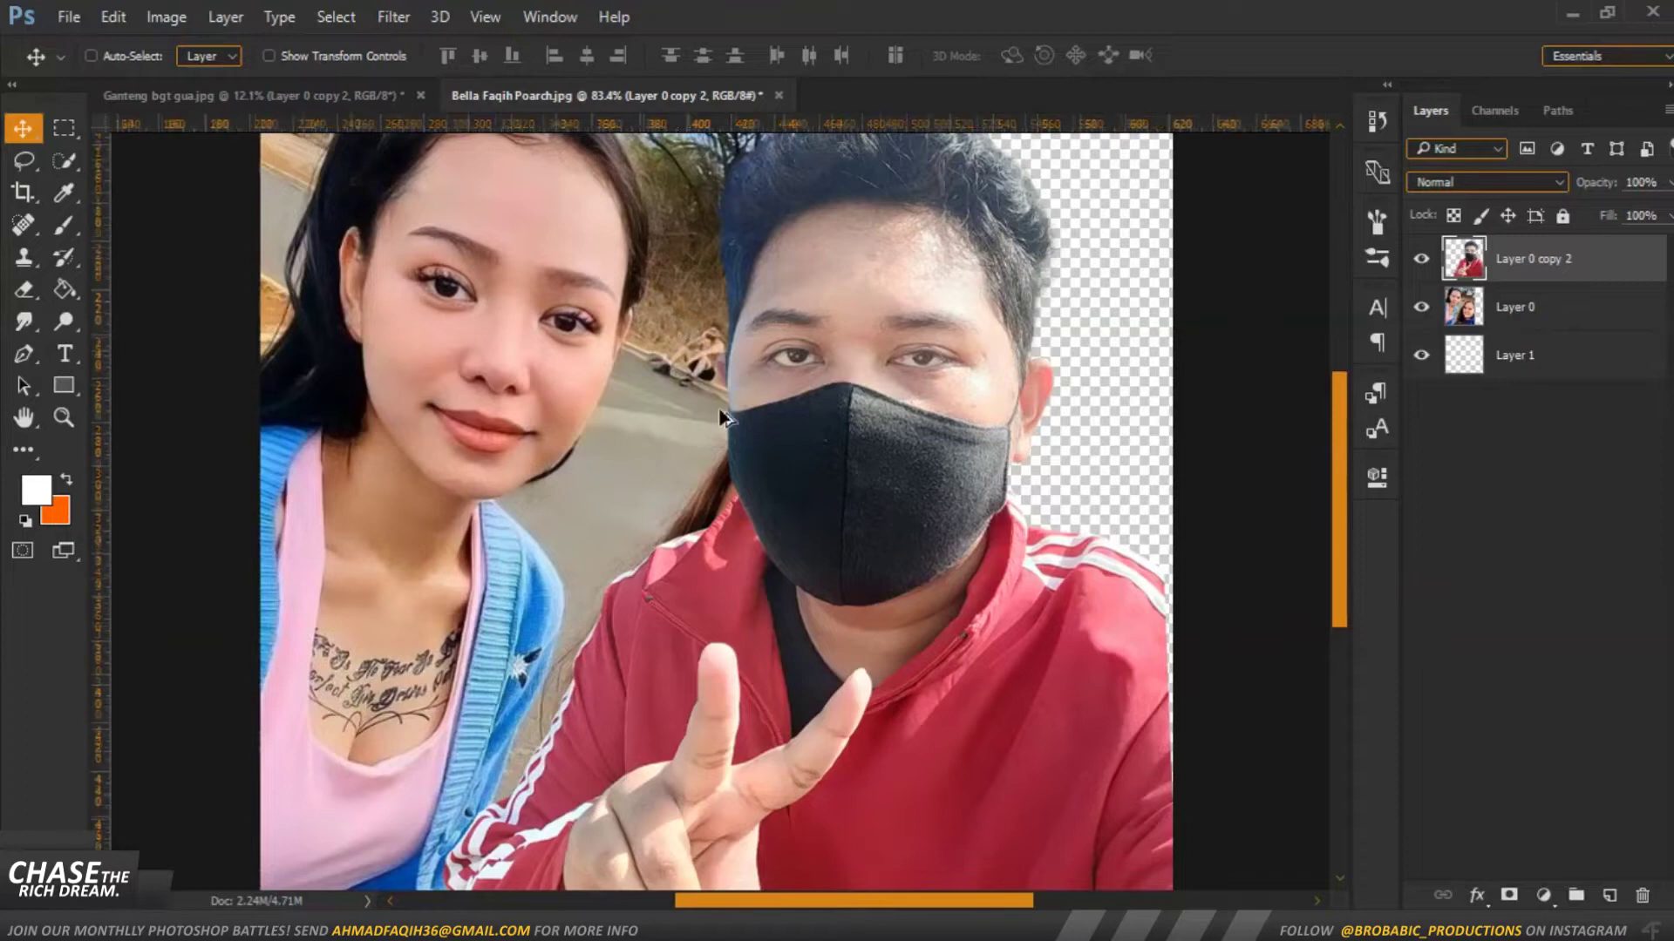
alt+scroll(718, 406, up, 10)
alt+scroll(721, 417, up, 4)
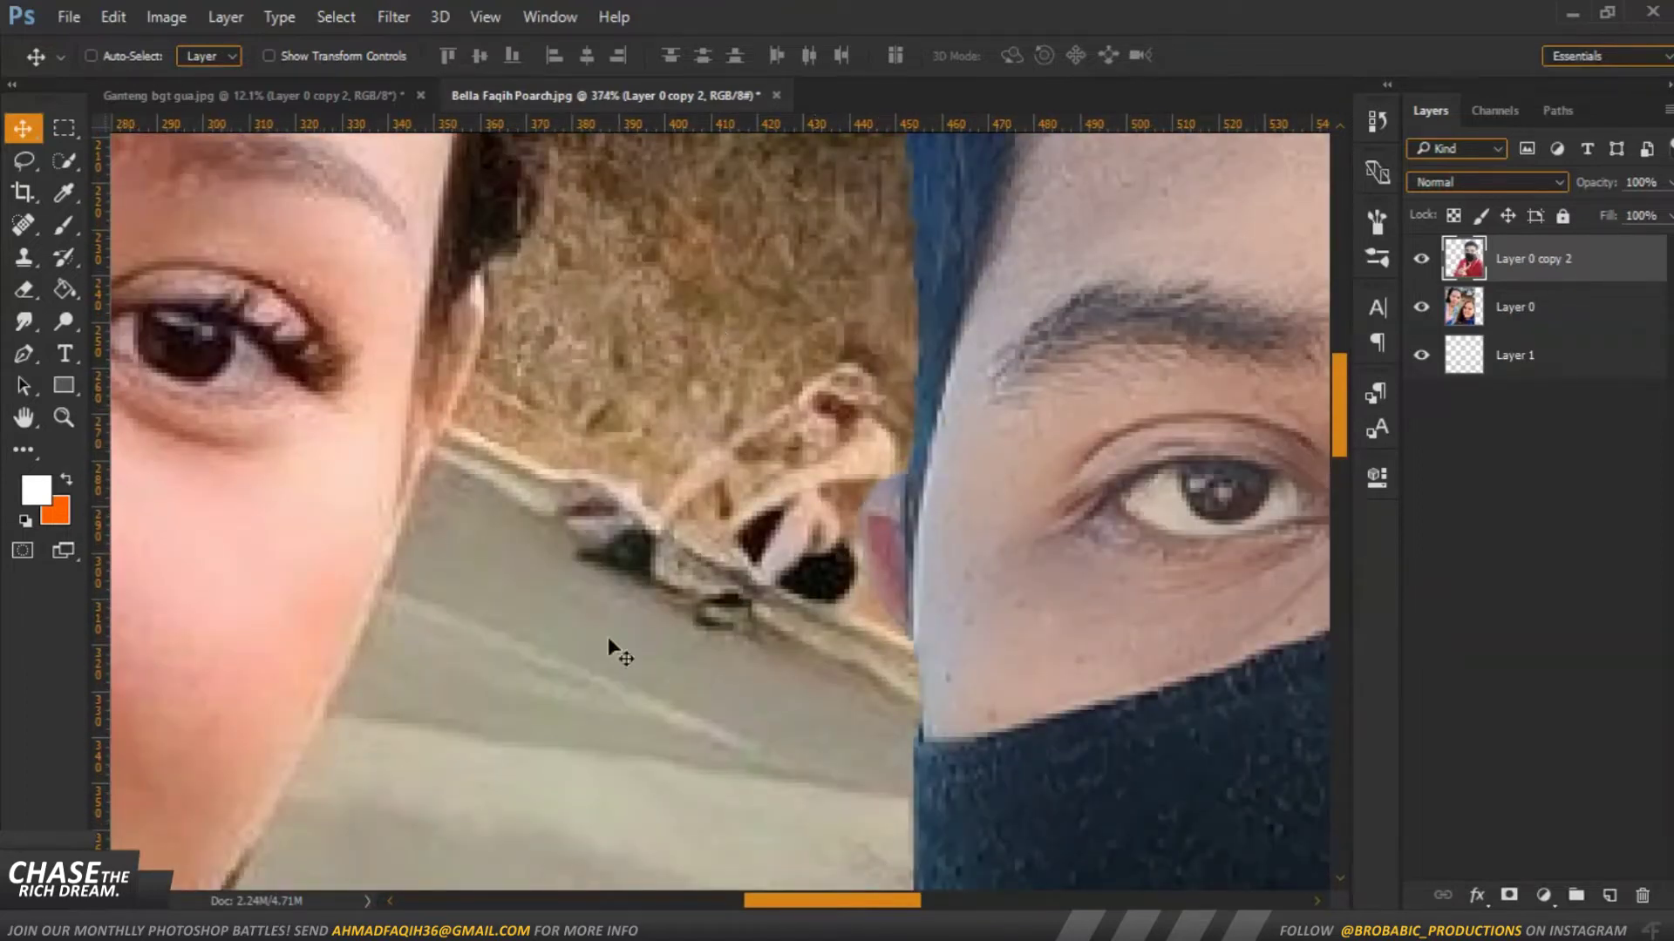
alt+scroll(737, 462, down, 4)
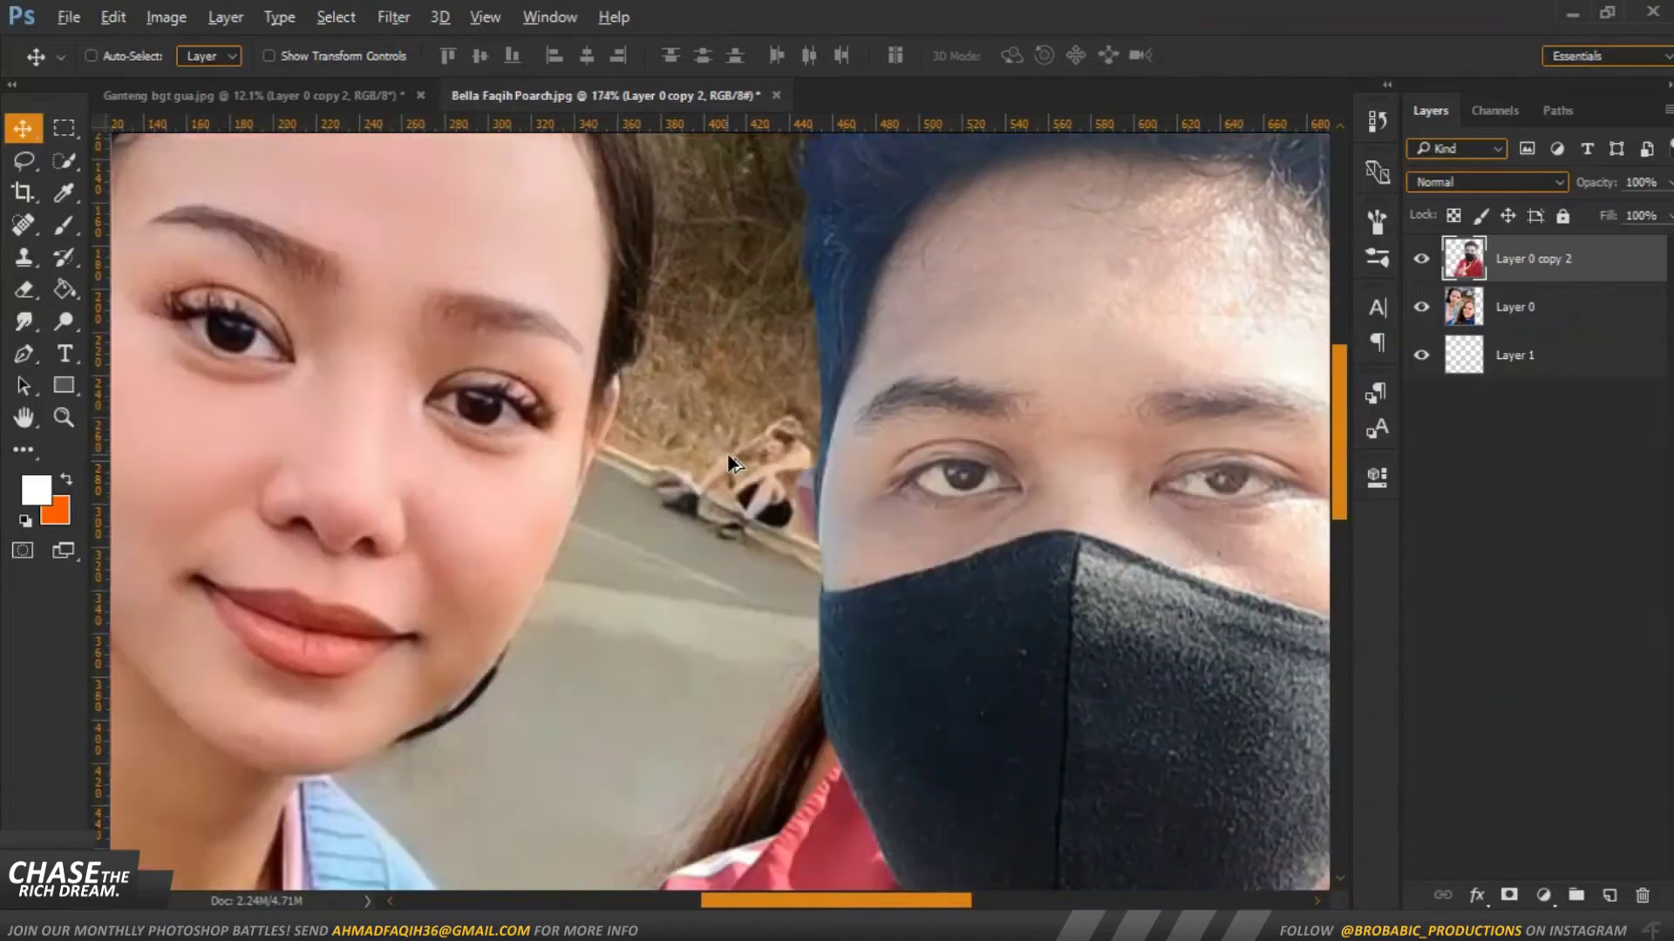
alt+scroll(732, 462, down, 5)
alt+scroll(730, 464, down, 5)
alt+scroll(730, 463, down, 3)
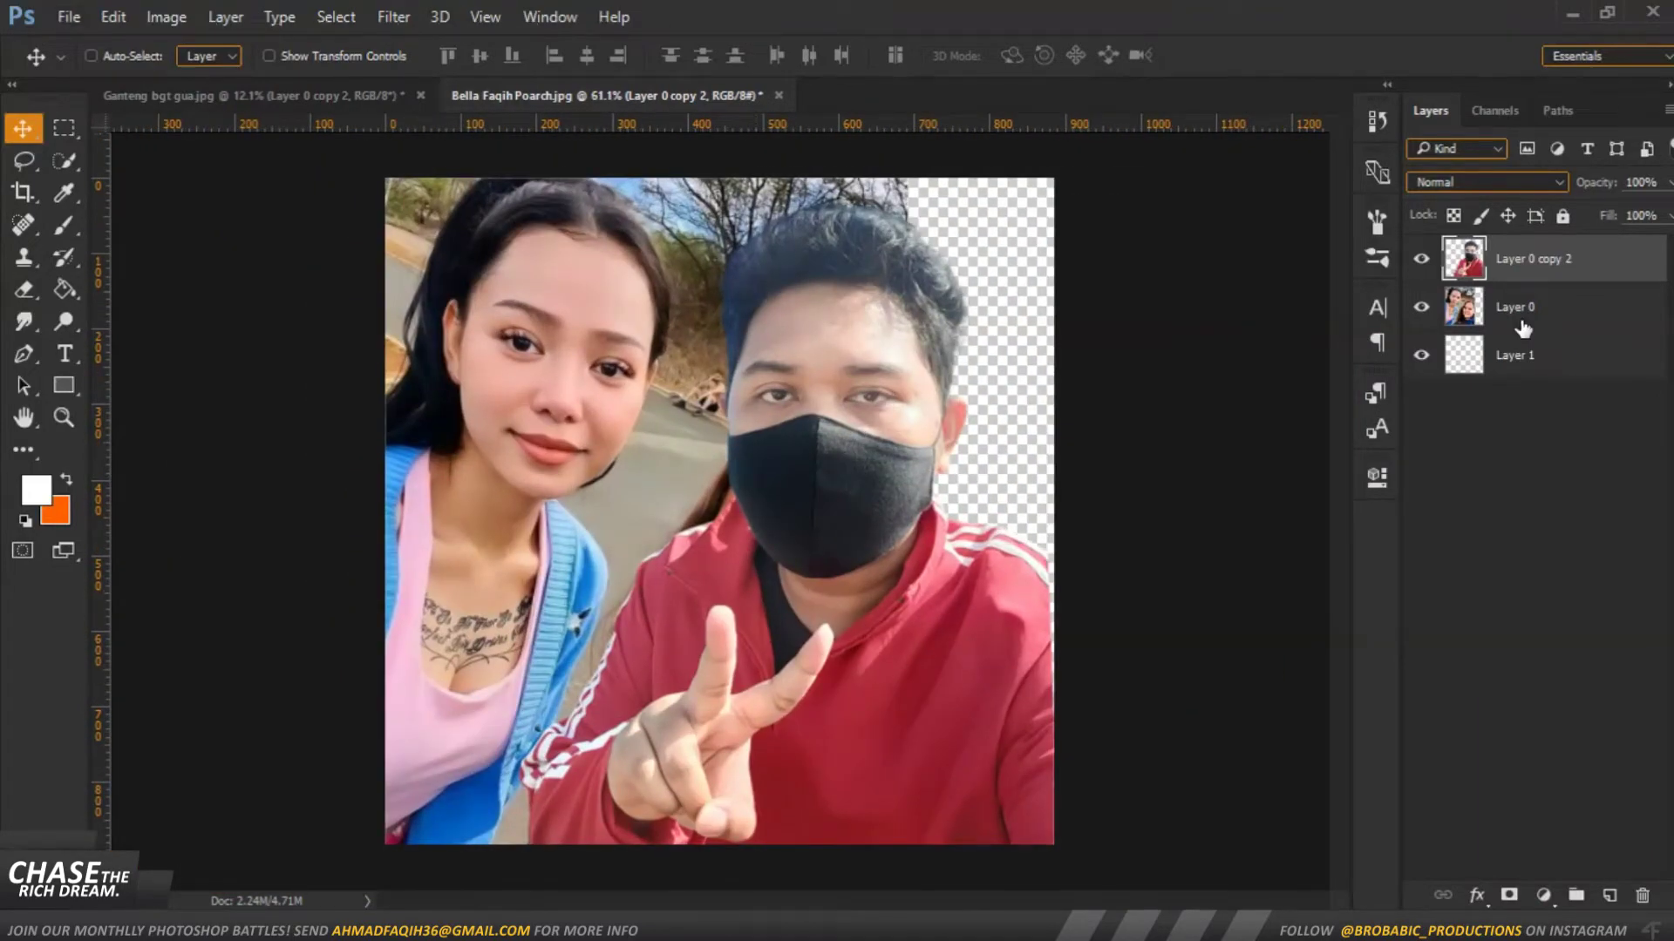
double_click(1555, 259)
text(Gue)
Rename the woman's photo layer to 'Bella' and keep it selected with the Lasso tool active
double_click(1515, 307)
text(Bella)
key(Return)
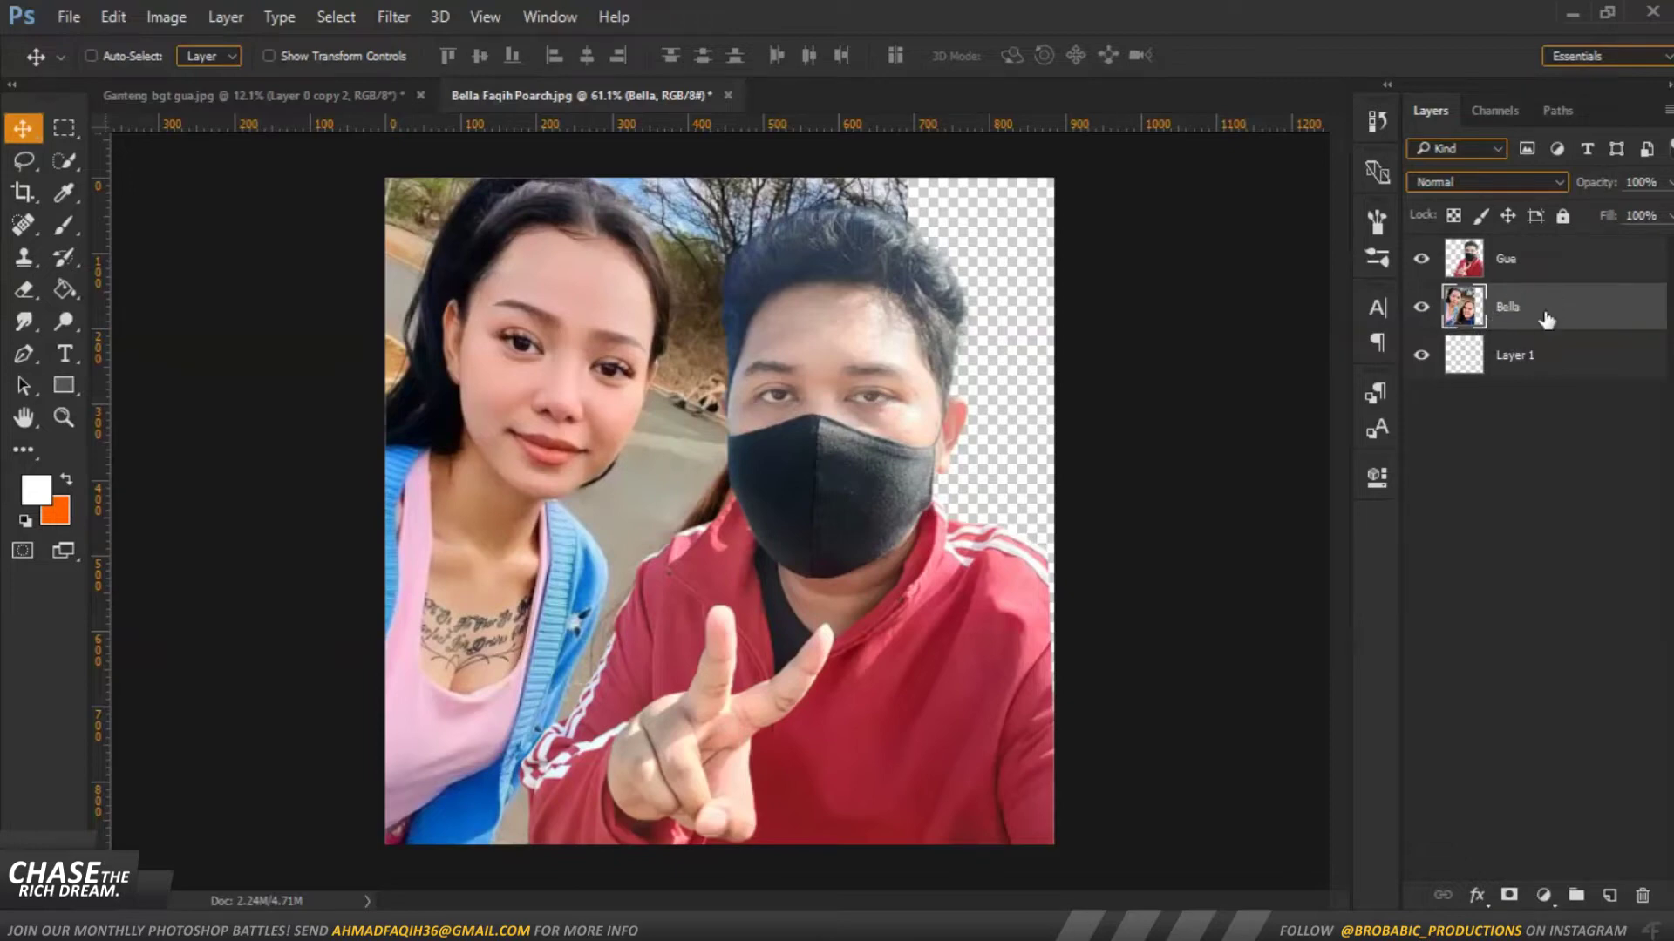
click(1541, 277)
click(1539, 311)
click(21, 154)
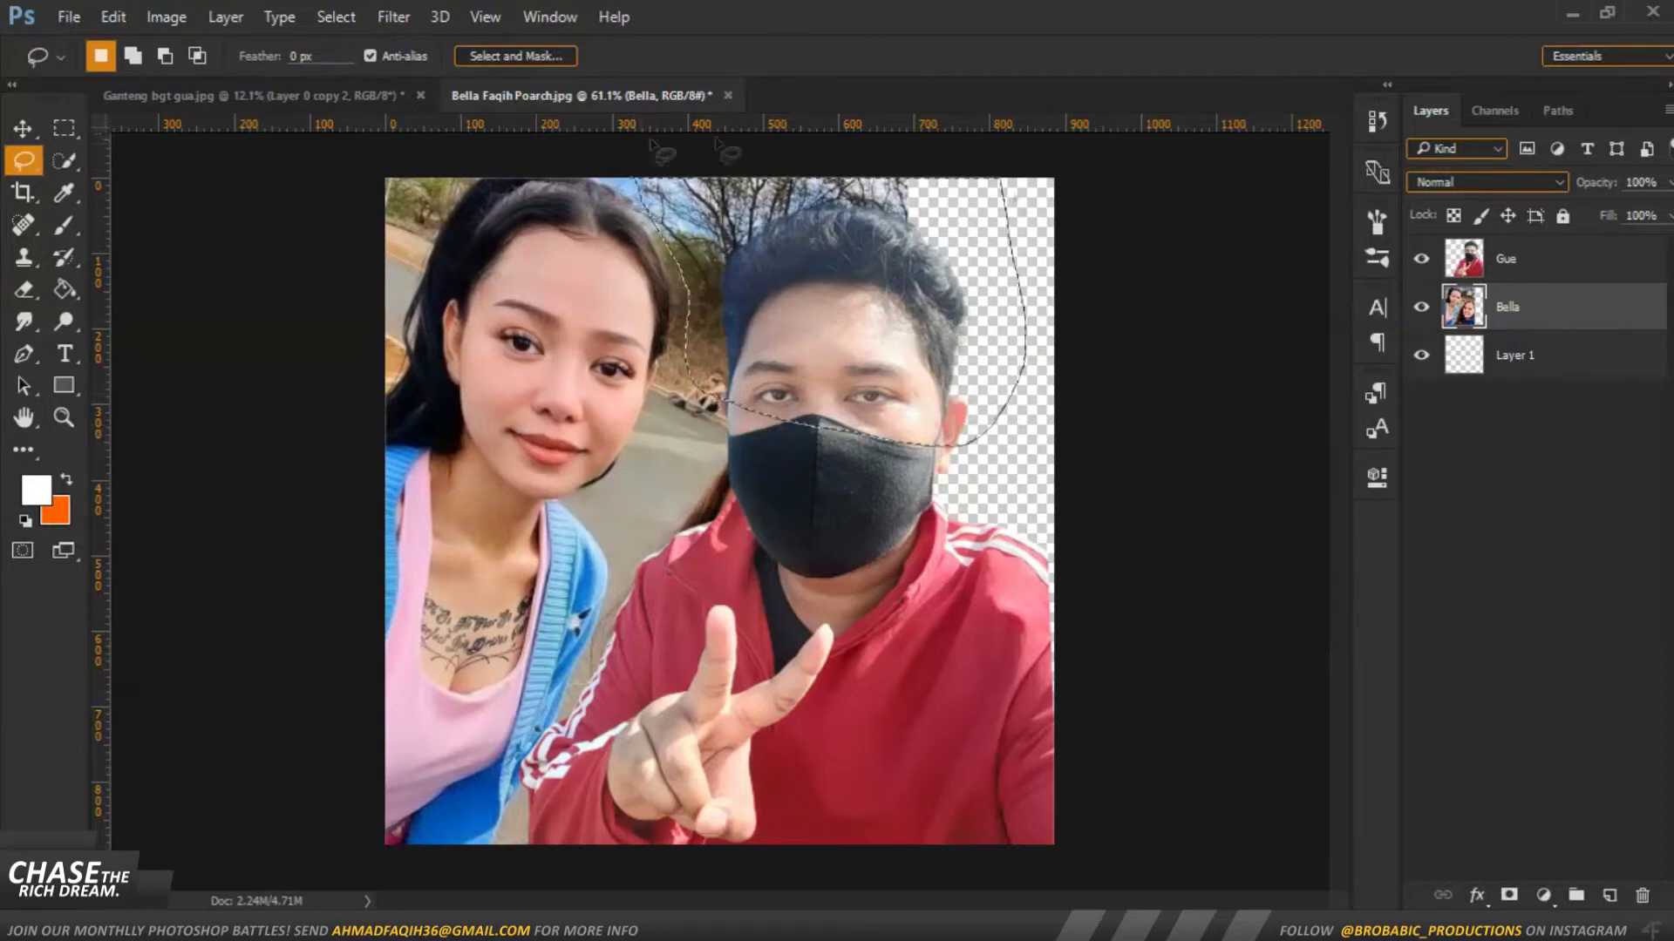
Copy a lassoed patch of trees and sky onto a new layer and move it top-right
drag(698, 358, 994, 157)
key(ctrl+j)
key(v)
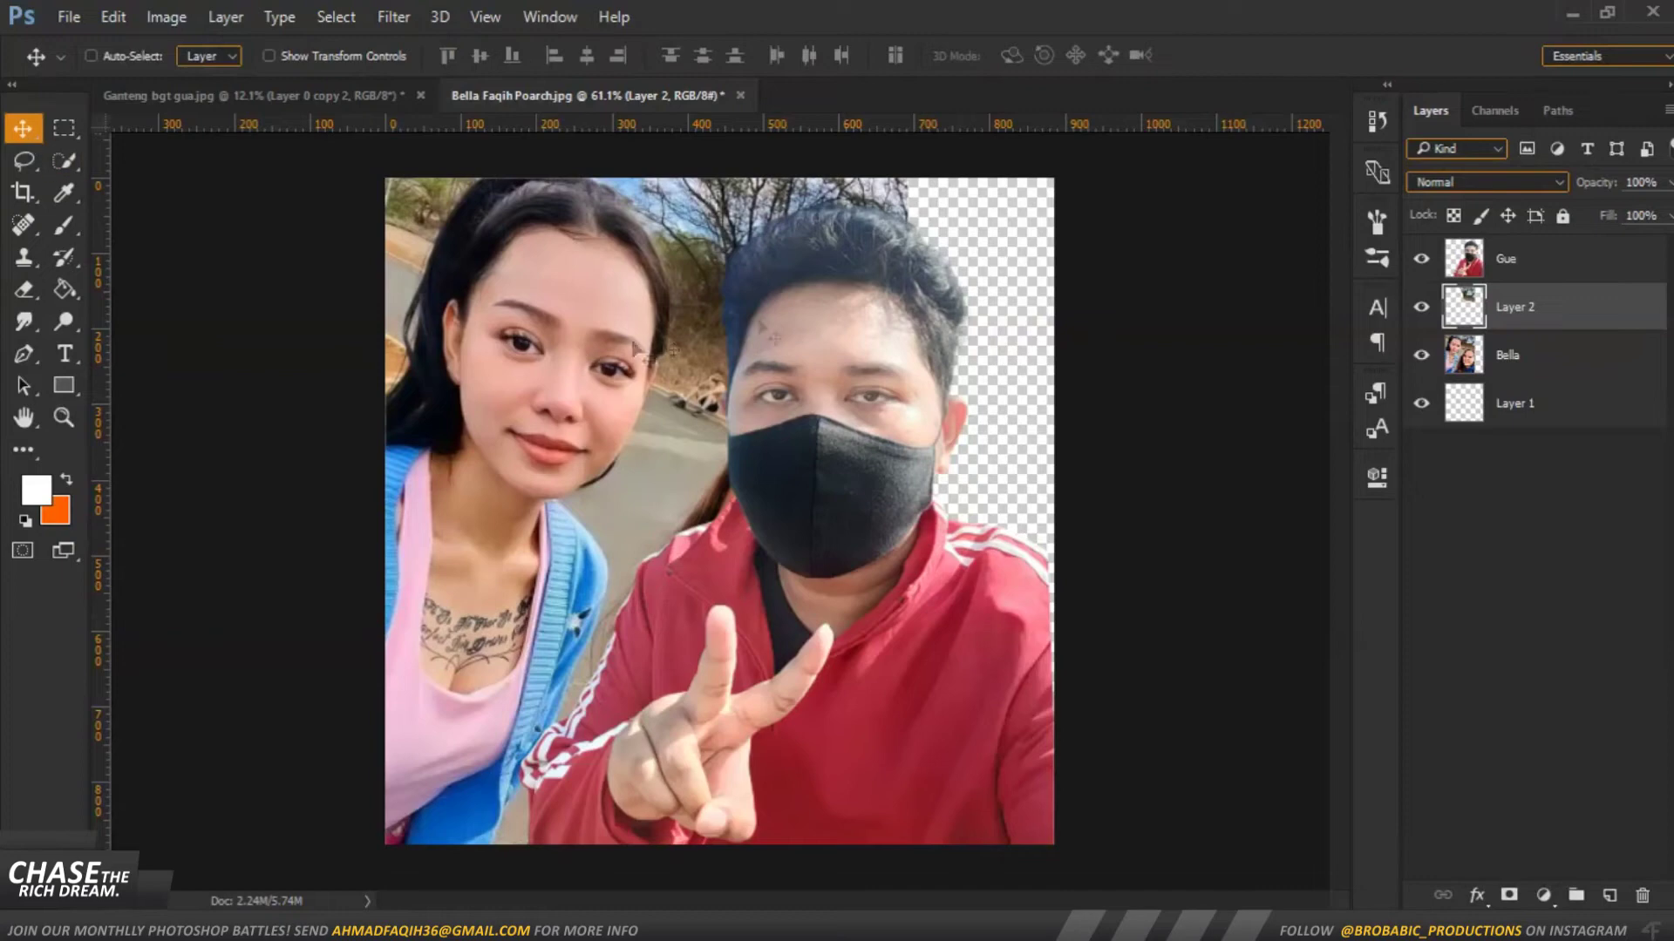
drag(836, 261, 1133, 475)
Scale the trees-and-sky patch to about 143% behind the man's head and commit
key(ctrl+t)
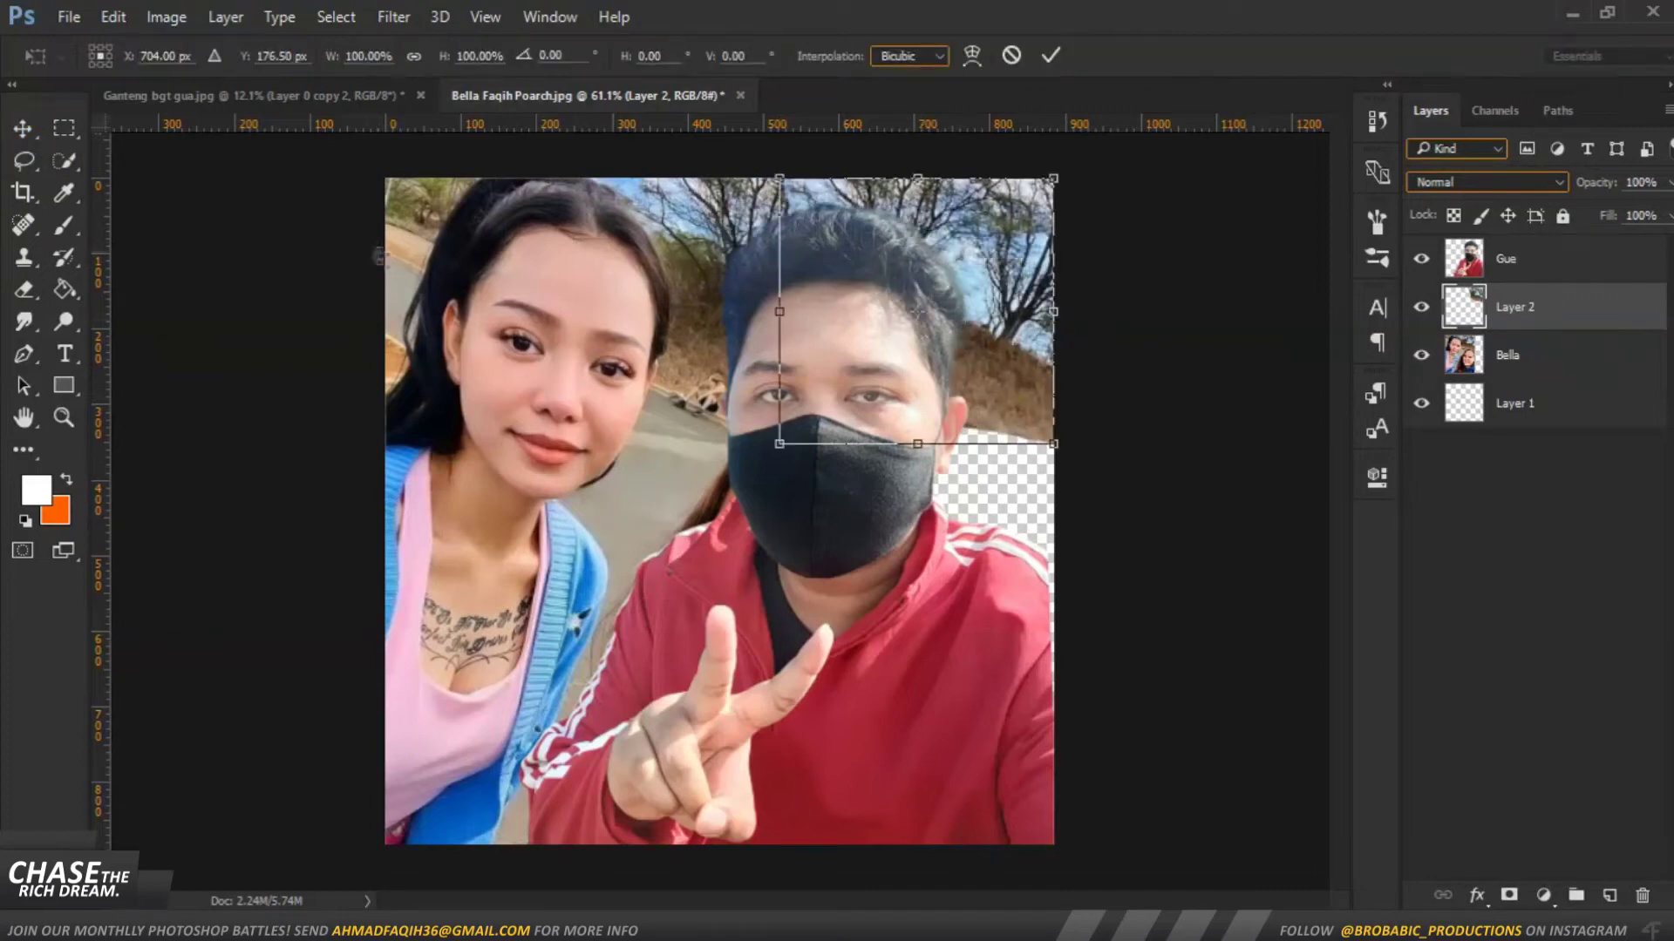
drag(1053, 443, 1131, 558)
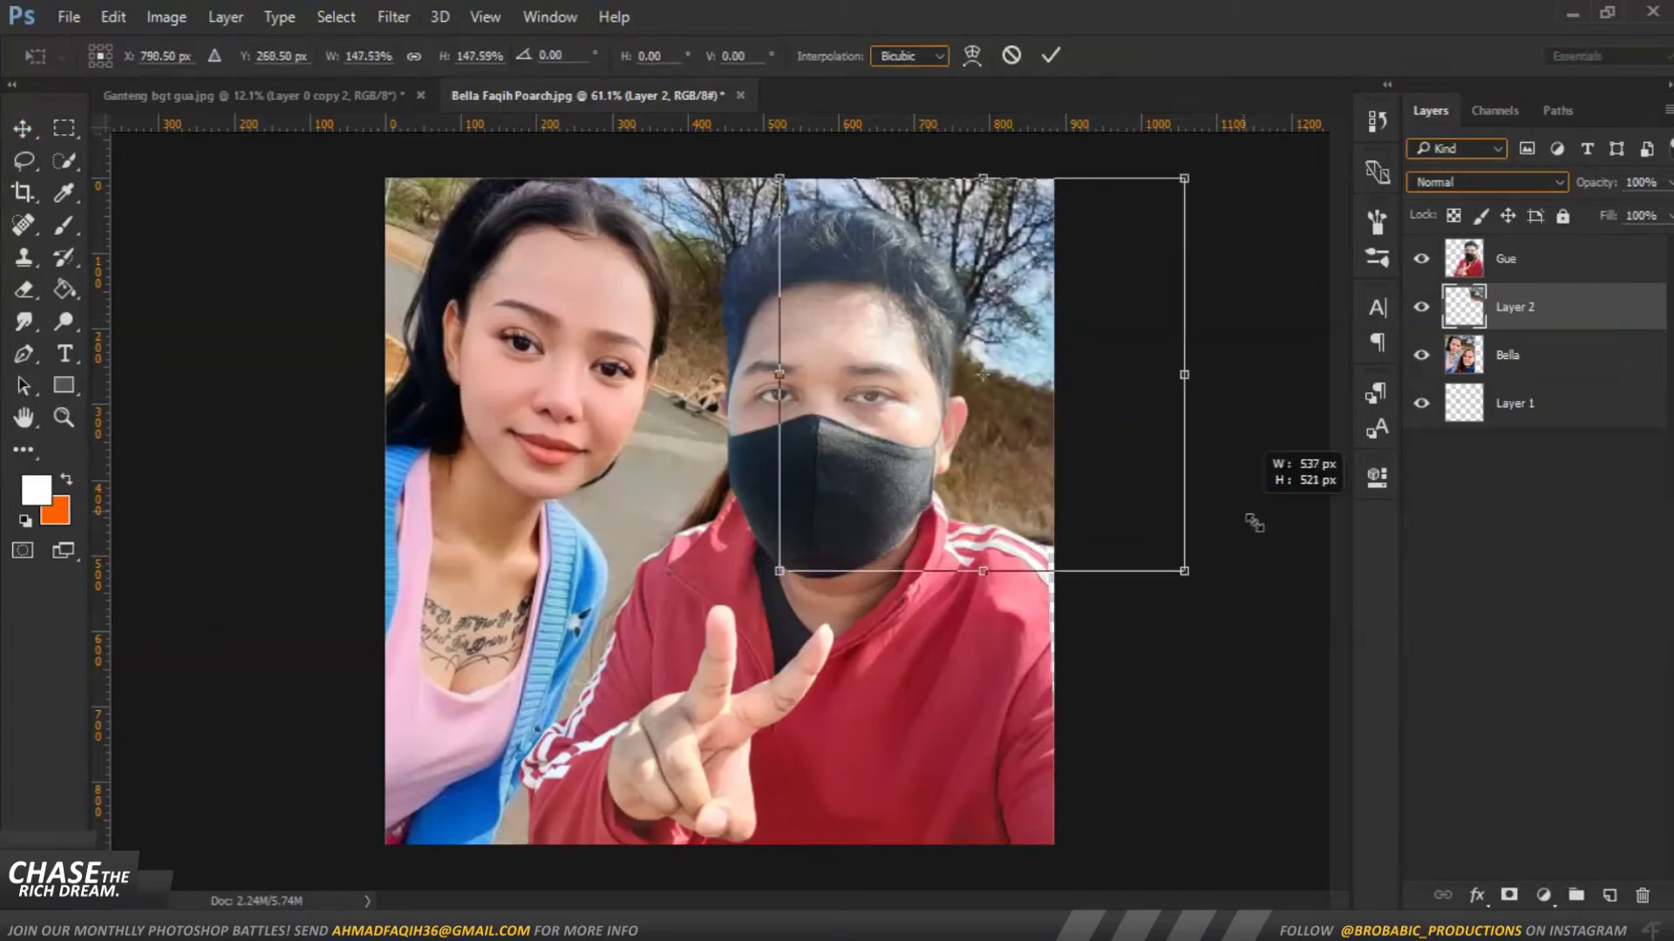
mouse_move(928, 381)
mouse_down()
mouse_move(956, 381)
mouse_move(918, 367)
mouse_up()
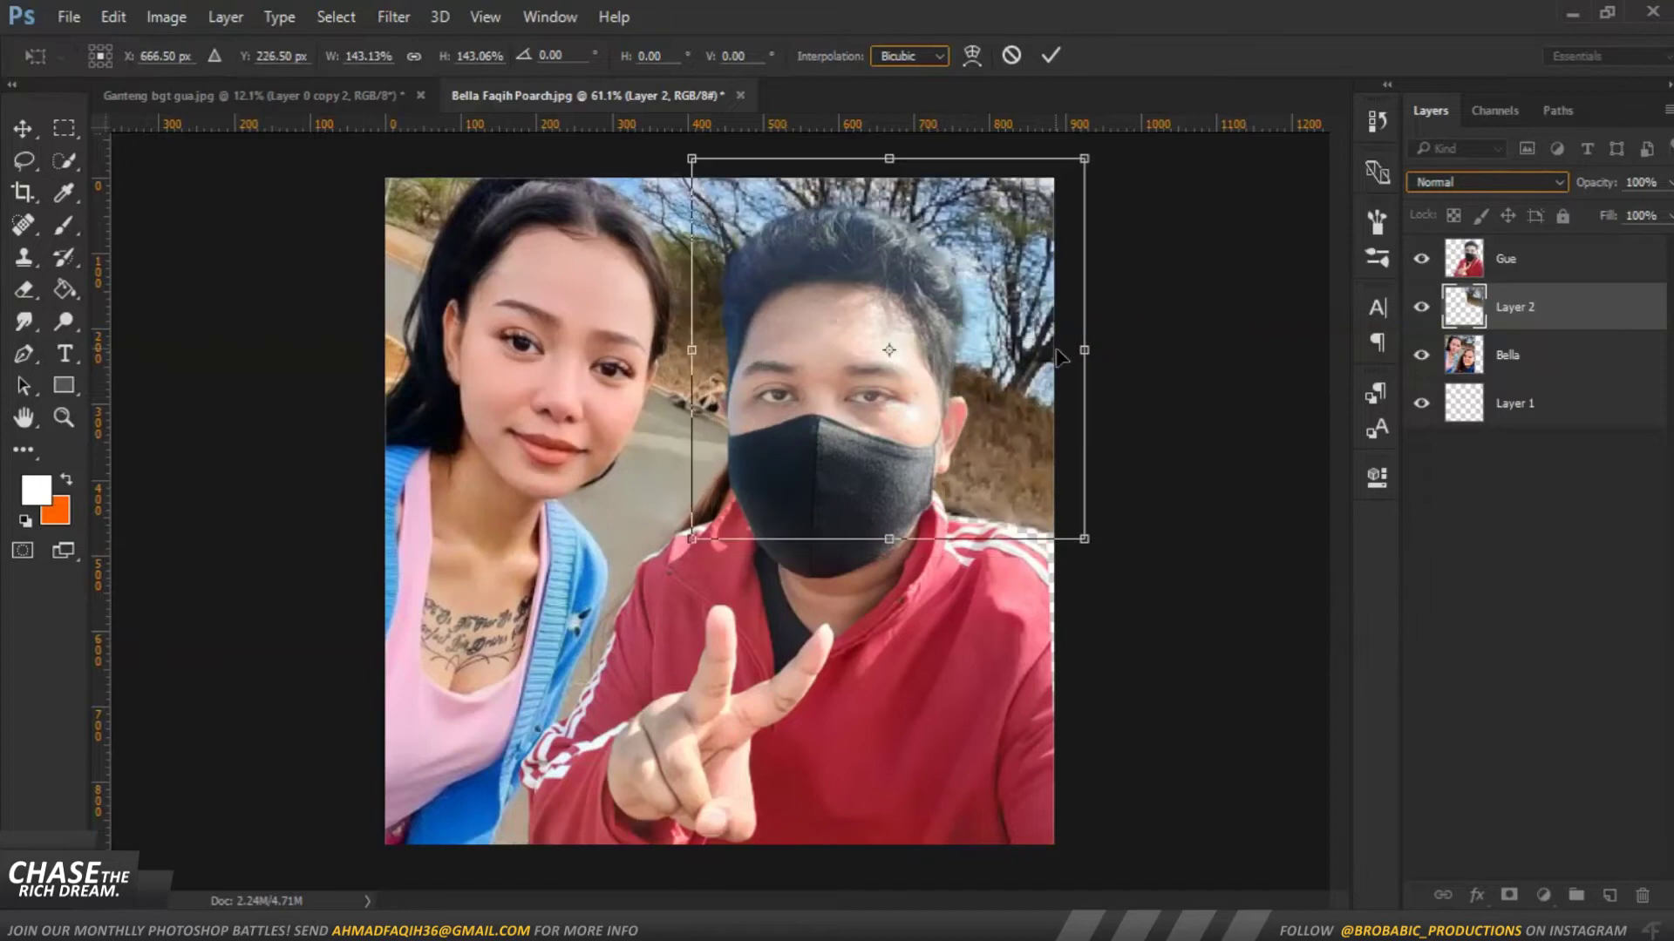
click(1051, 55)
scroll(984, 160, up, 4)
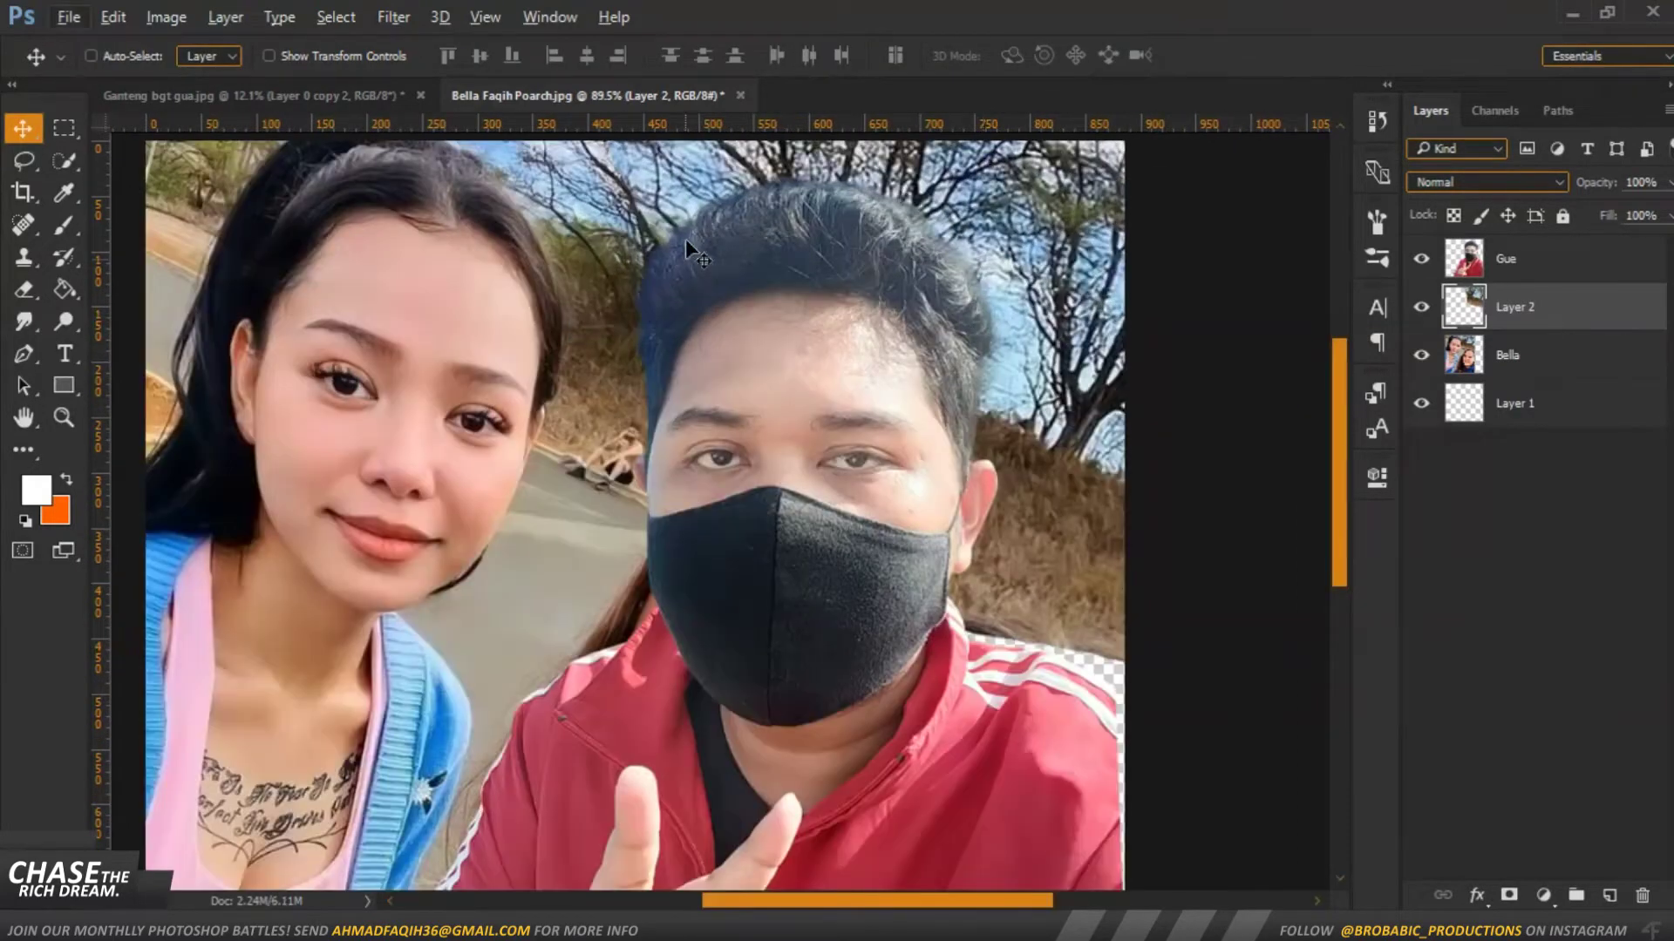
scroll(686, 239, up, 1)
scroll(685, 239, up, 2)
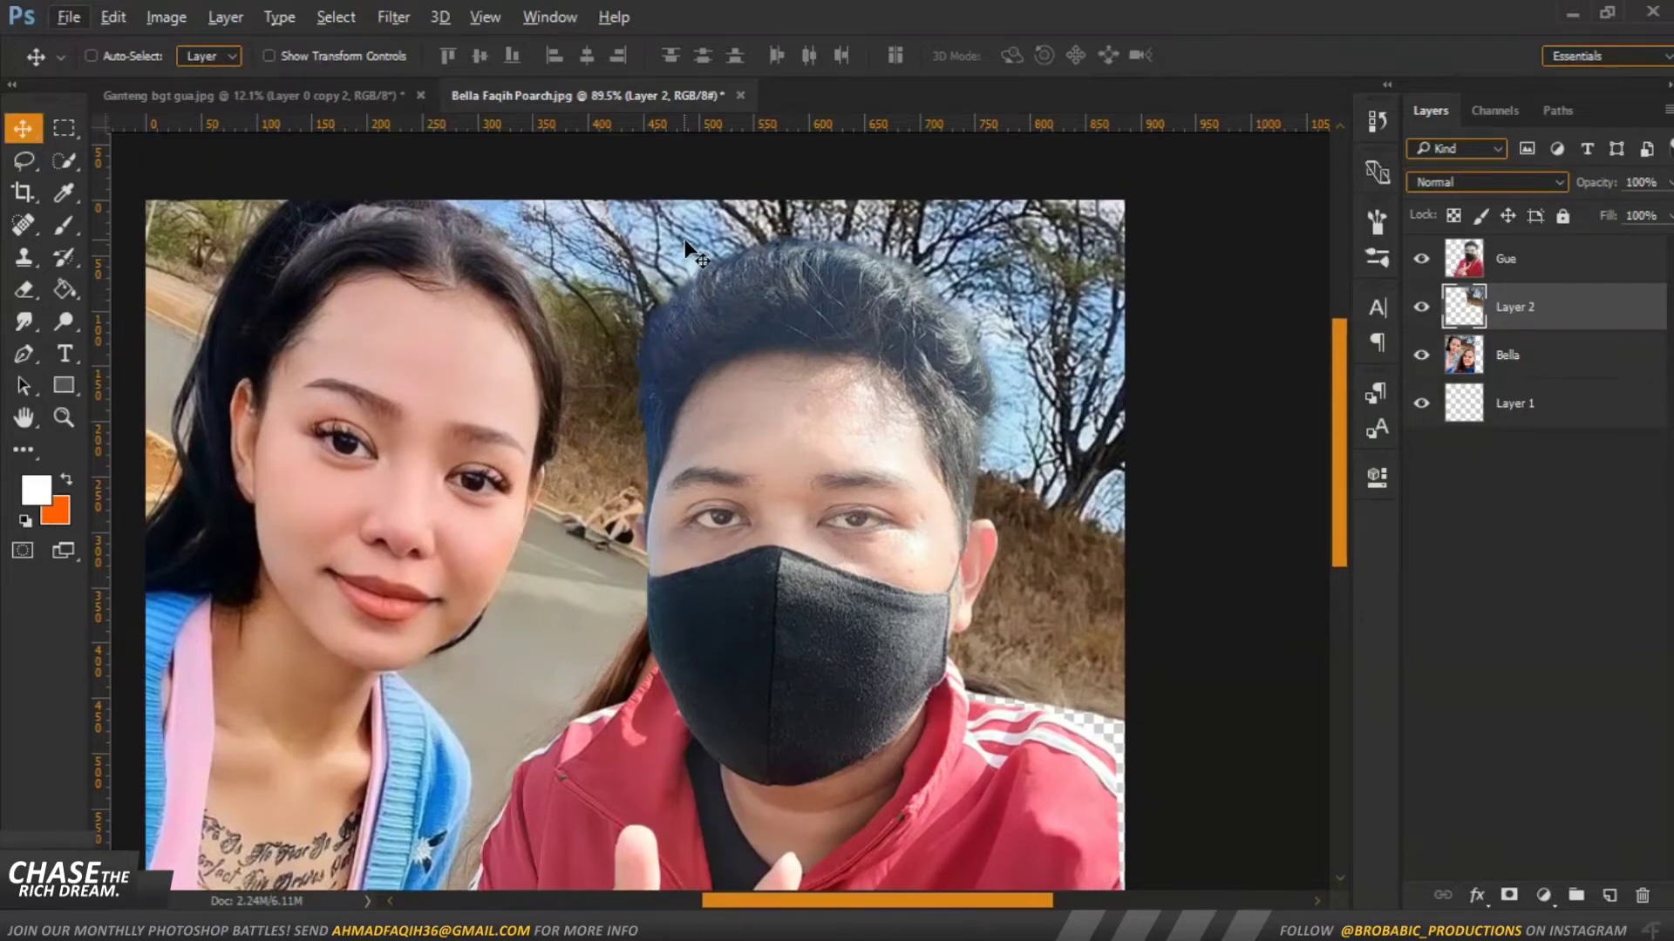
Select the Bella layer and hide the Gue layer to expose the background behind him
key(e)
scroll(769, 394, down, 2)
scroll(769, 394, up, 2)
scroll(673, 392, up, 2)
scroll(617, 448, up, 2)
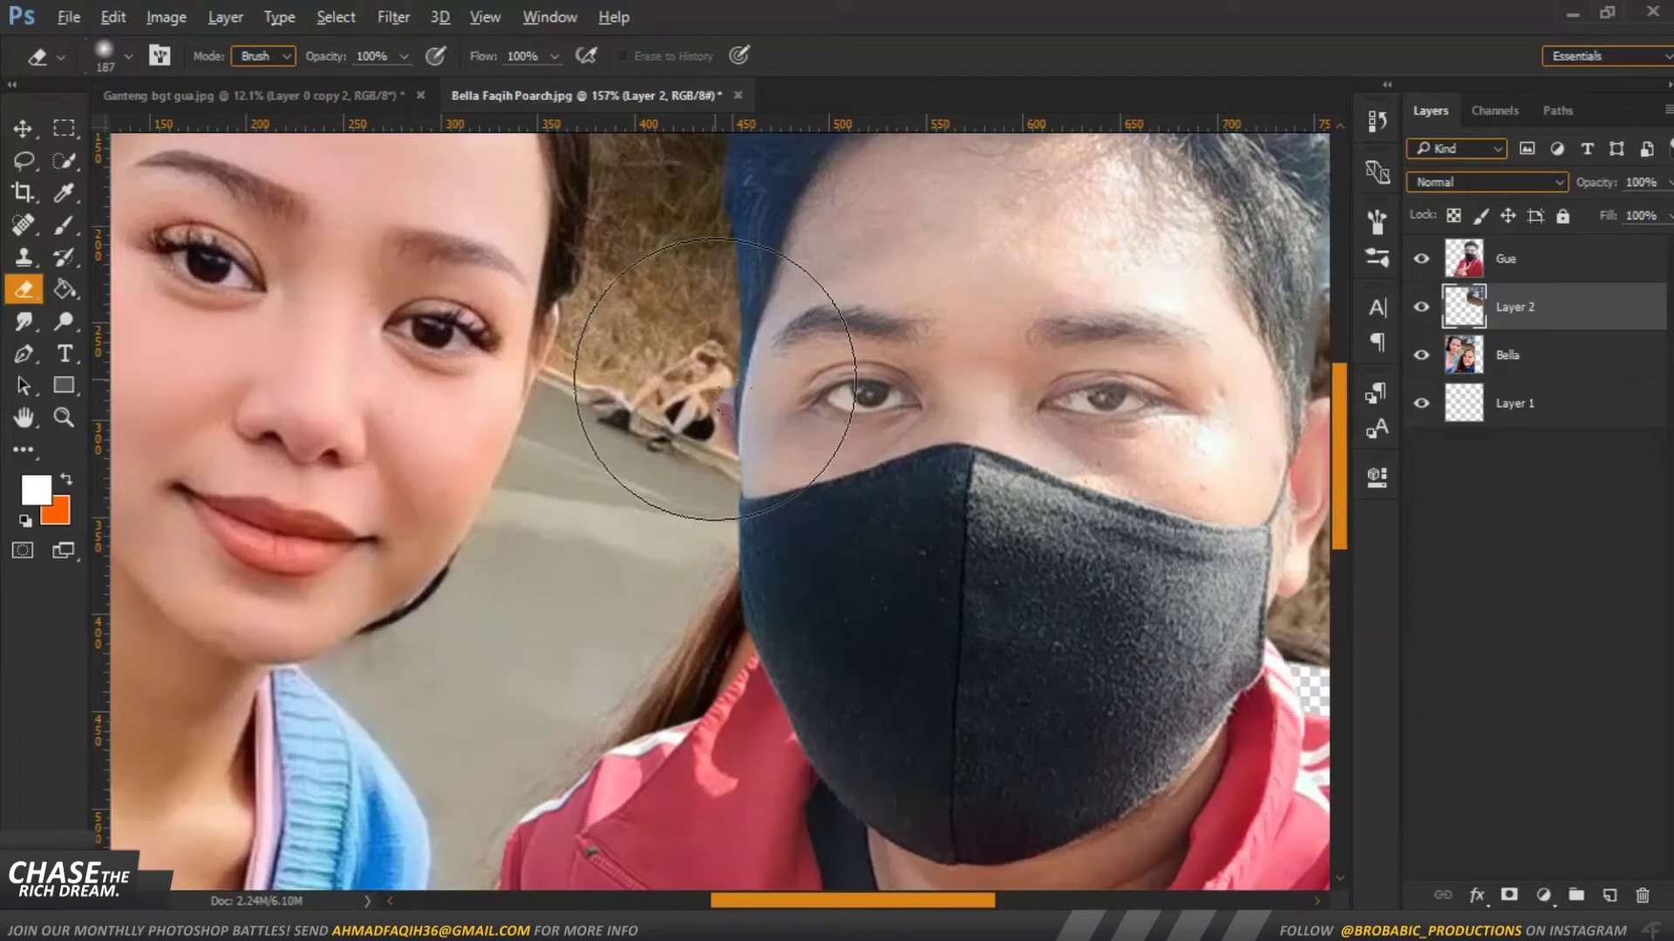
click(1504, 355)
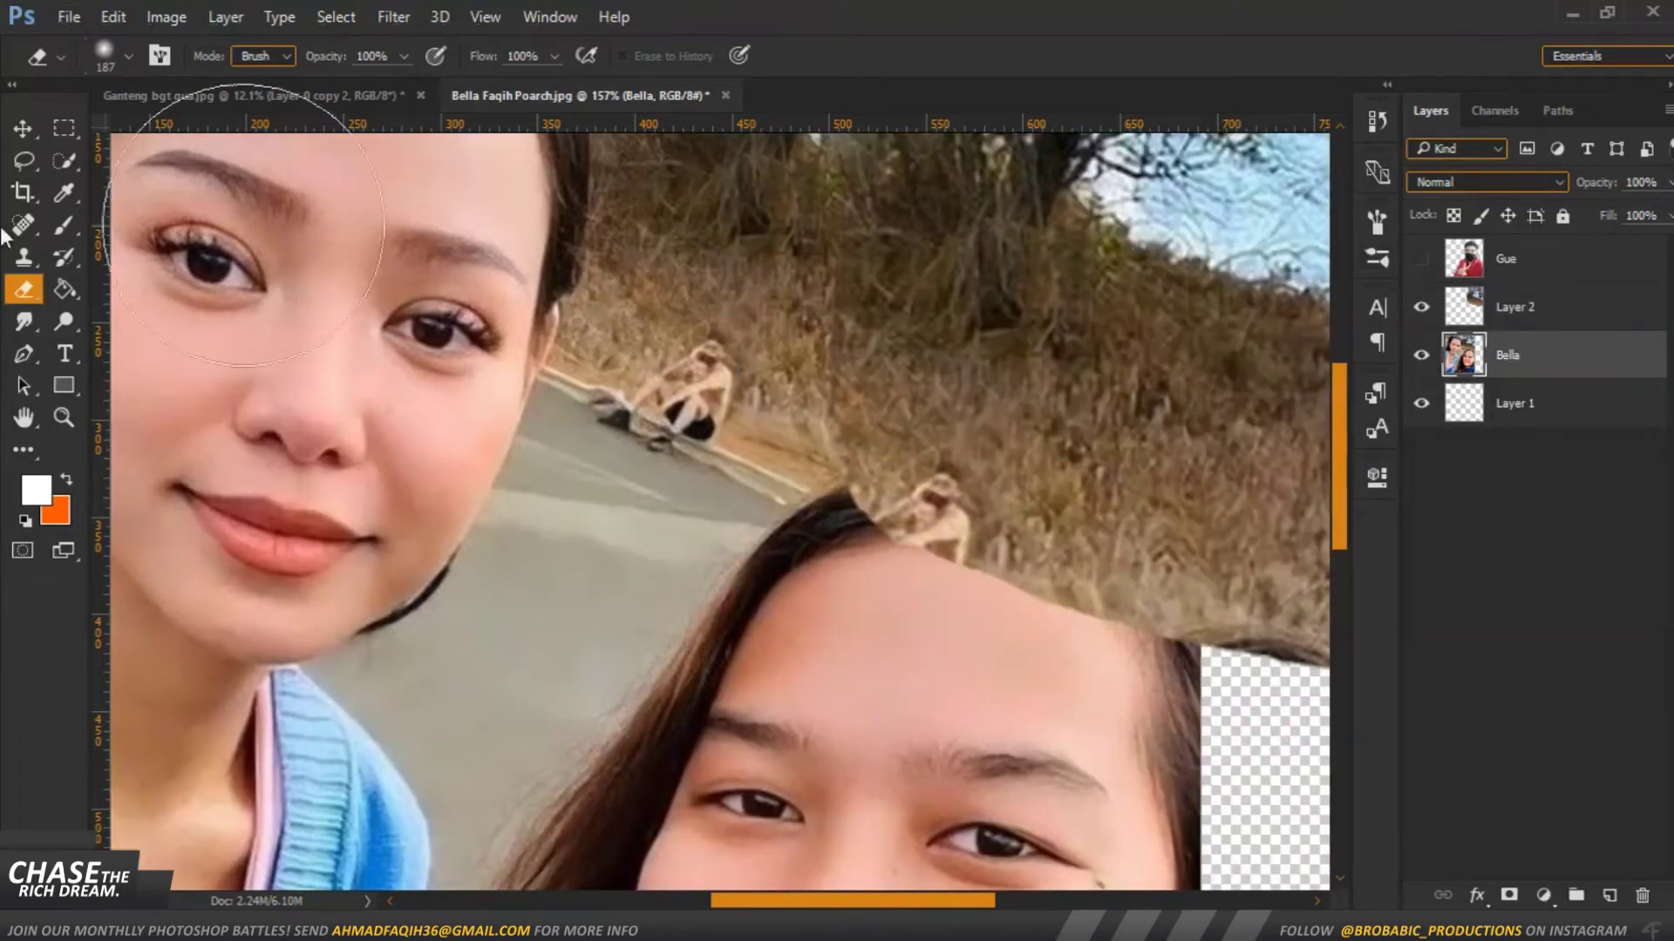
click(19, 164)
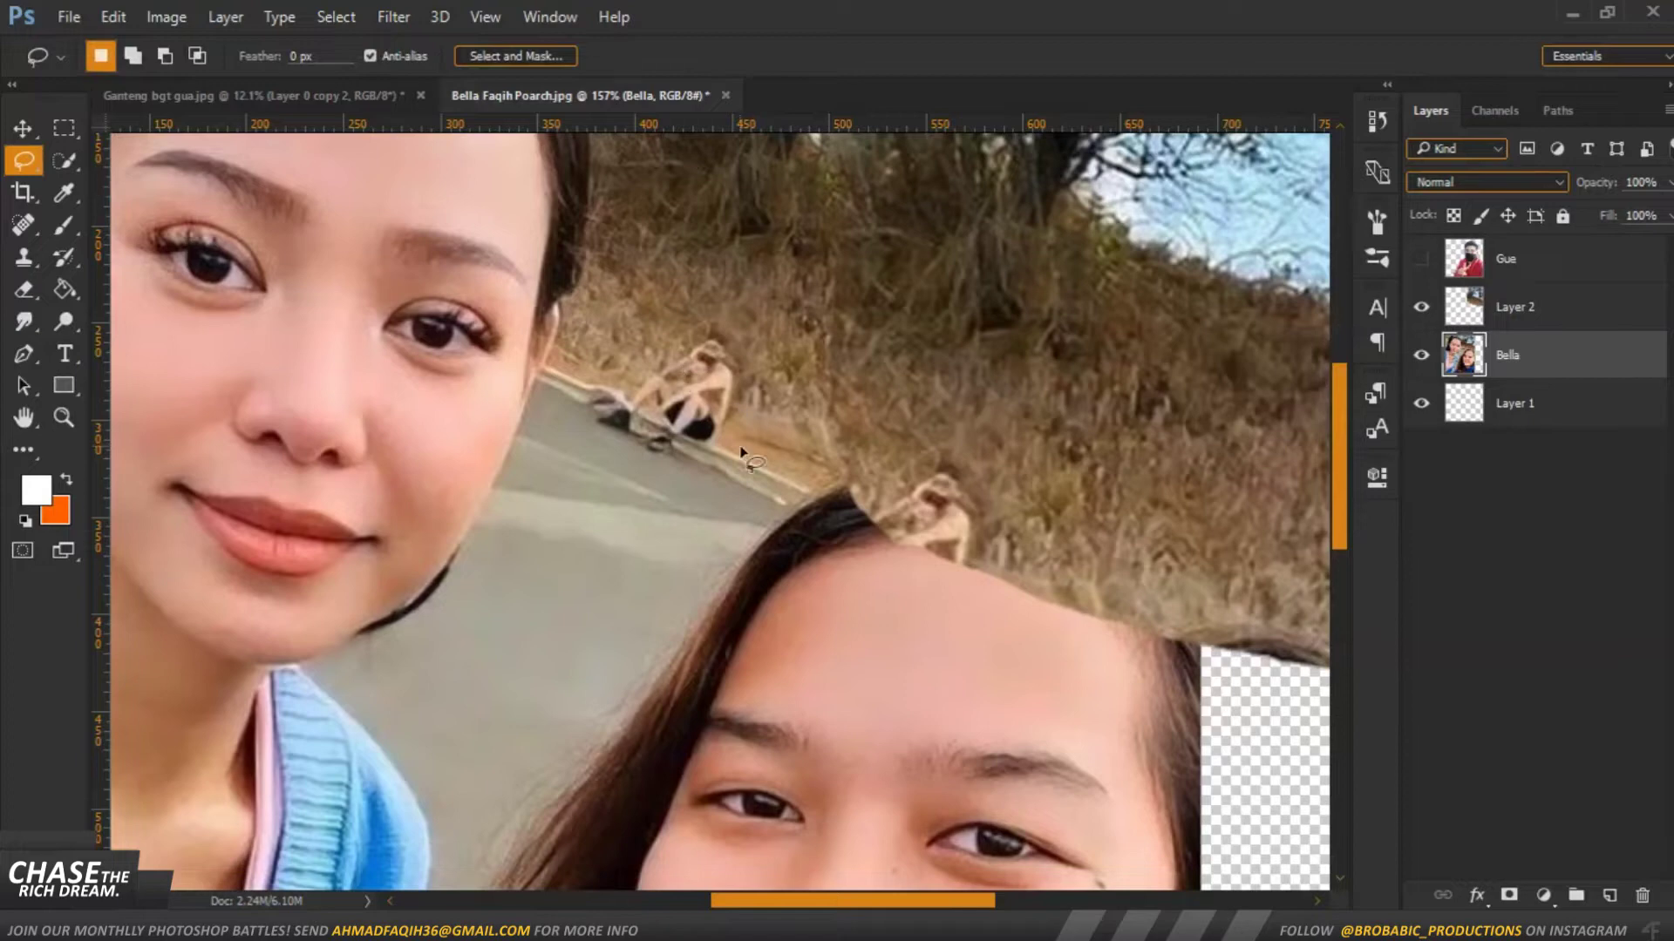
Lasso the fallen skateboarder and Content-Aware fill him out of the road
scroll(741, 451, up, 2)
drag(635, 499, 636, 503)
right_click(649, 502)
click(711, 741)
key(Return)
Copy a lassoed hillside patch to Layer 3, restack it, and show Gue again
scroll(965, 417, down, 2)
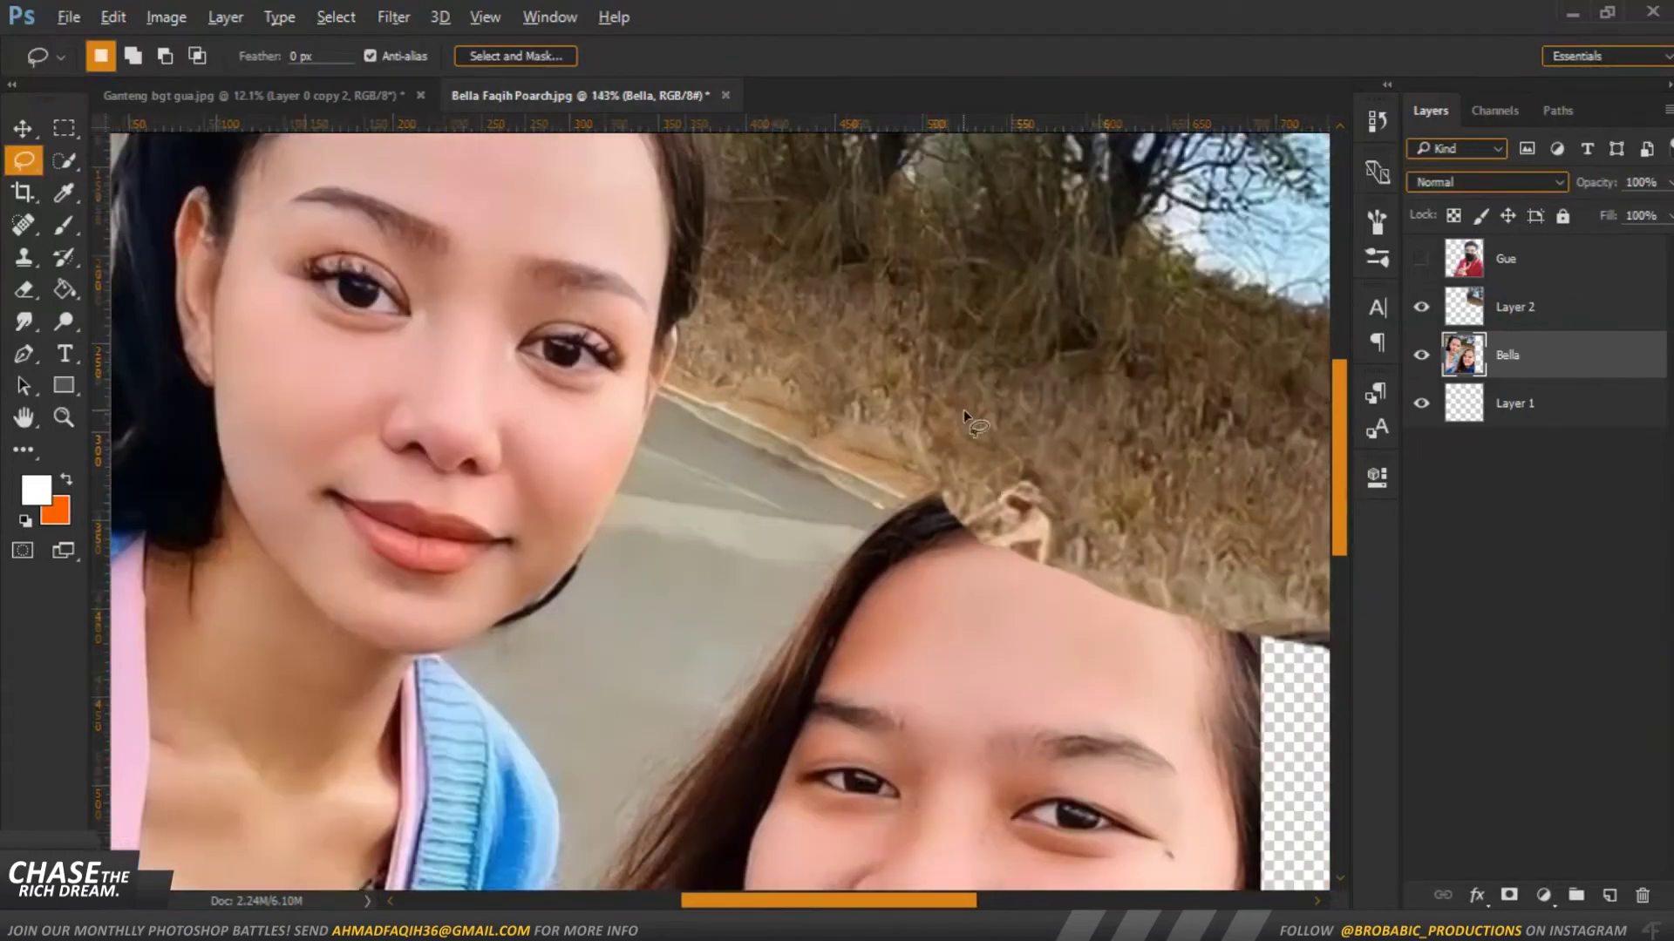
scroll(965, 416, down, 1)
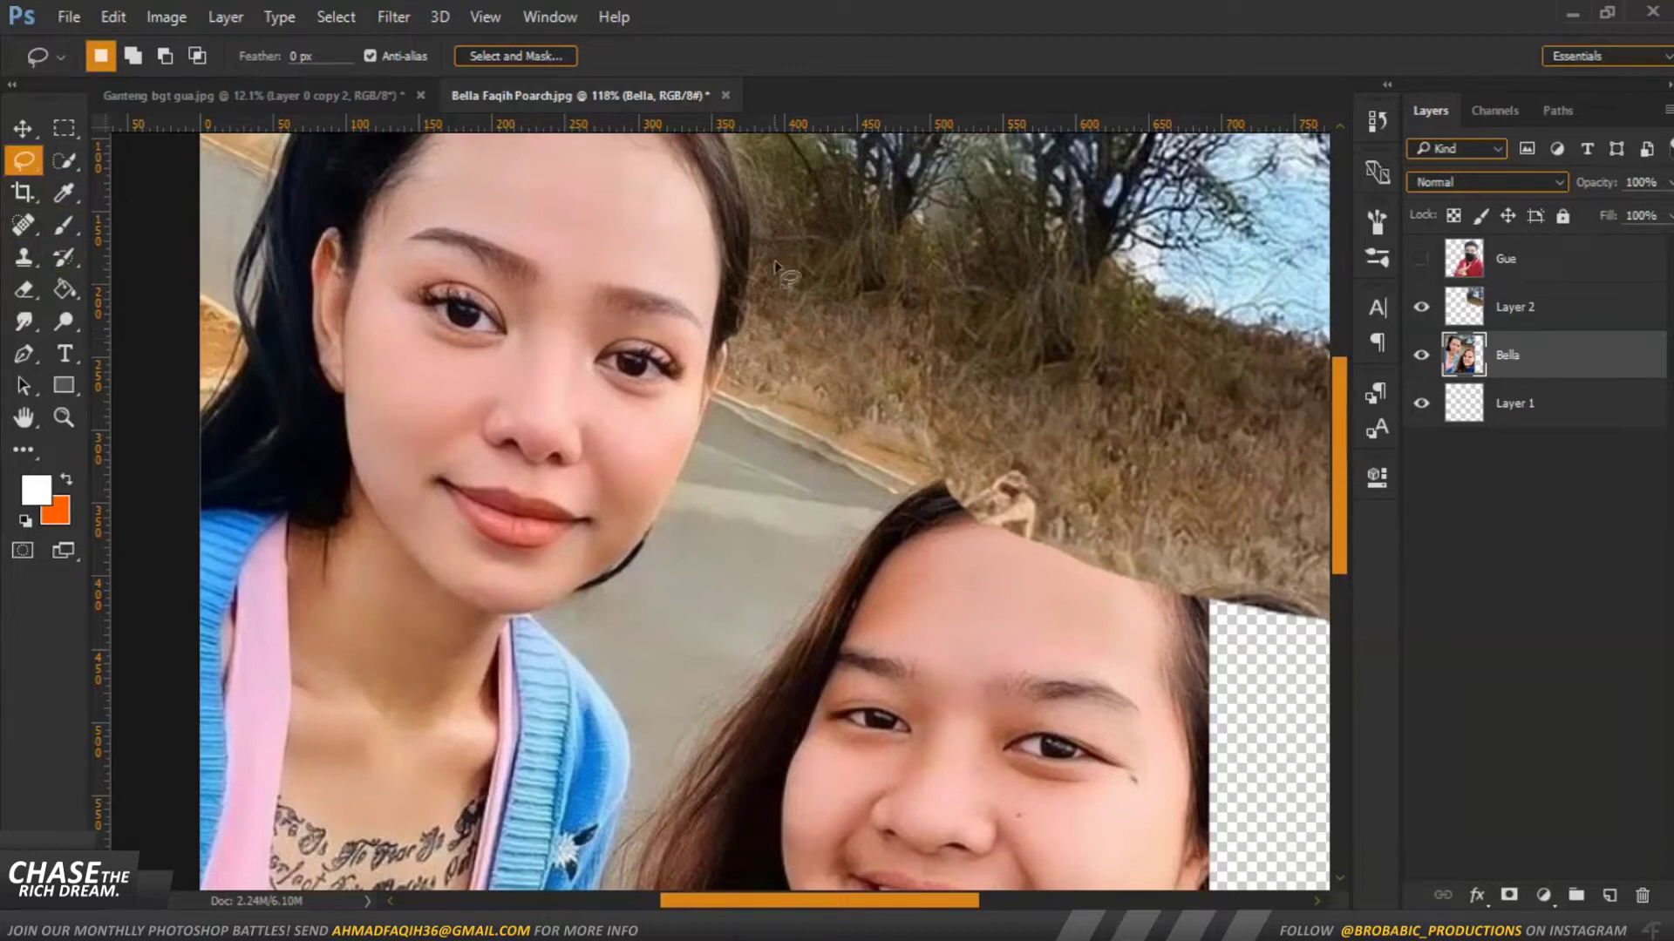
drag(780, 226, 748, 364)
drag(697, 503, 889, 244)
key(ctrl+j)
drag(1534, 306, 1547, 379)
click(1421, 258)
Scale Layer 3's hillside patch to about 138% and move it beside the man
click(1545, 313)
key(v)
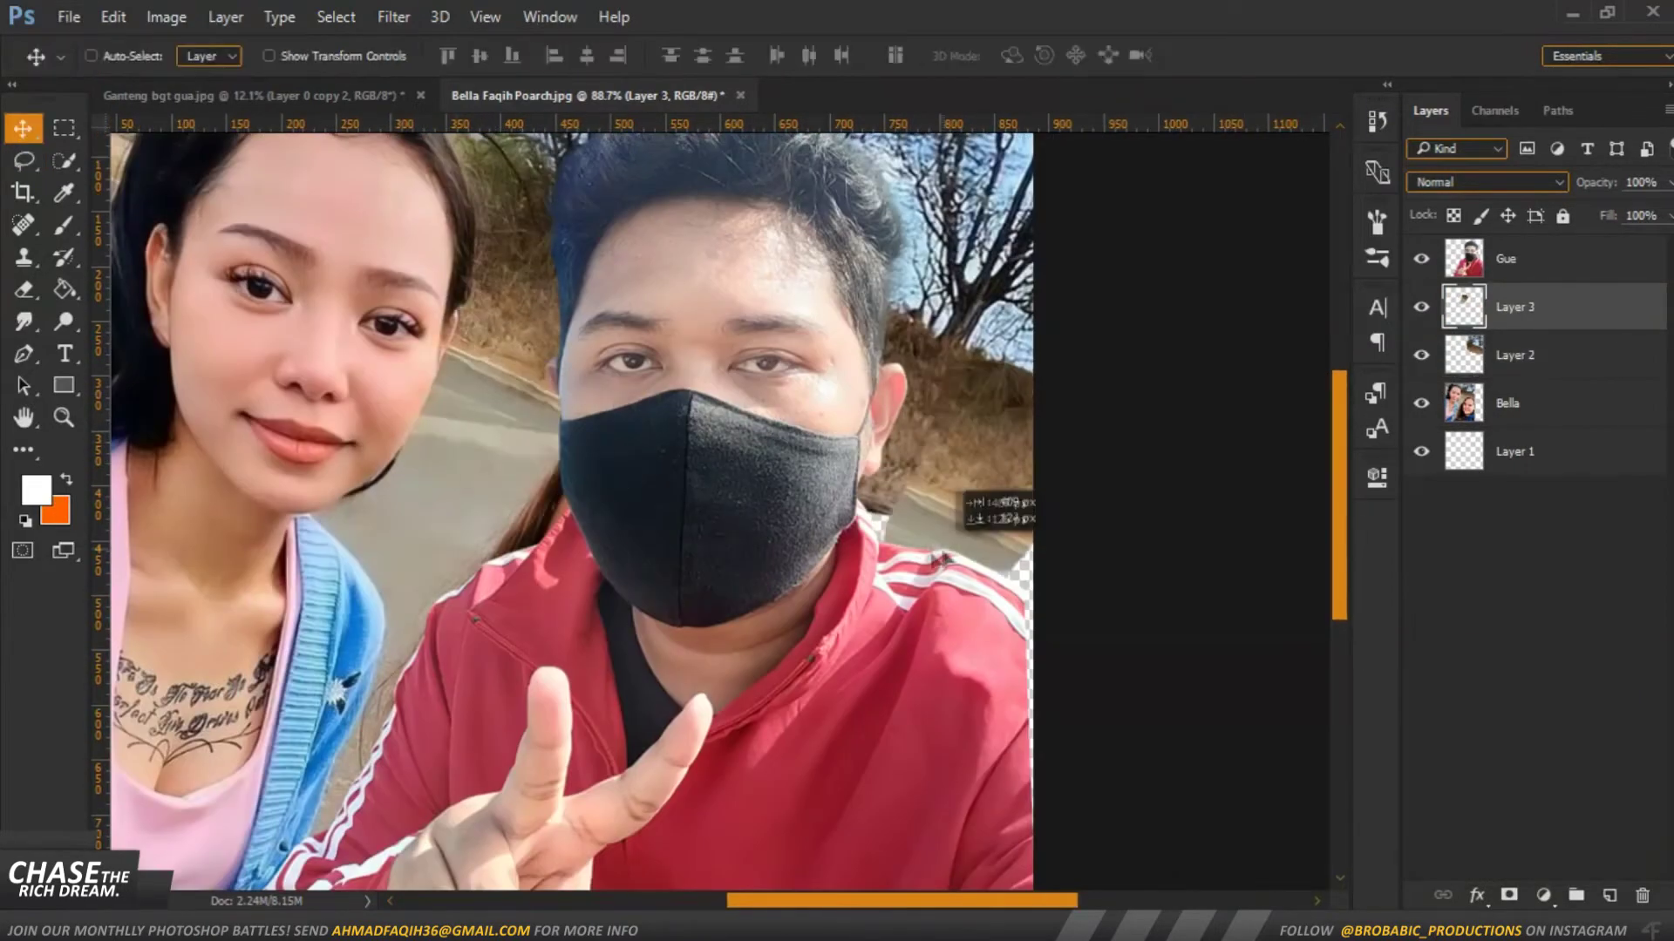
key(ctrl+t)
drag(1033, 625, 1103, 704)
drag(1103, 366, 1104, 320)
click(1051, 55)
scroll(1055, 414, up, 2)
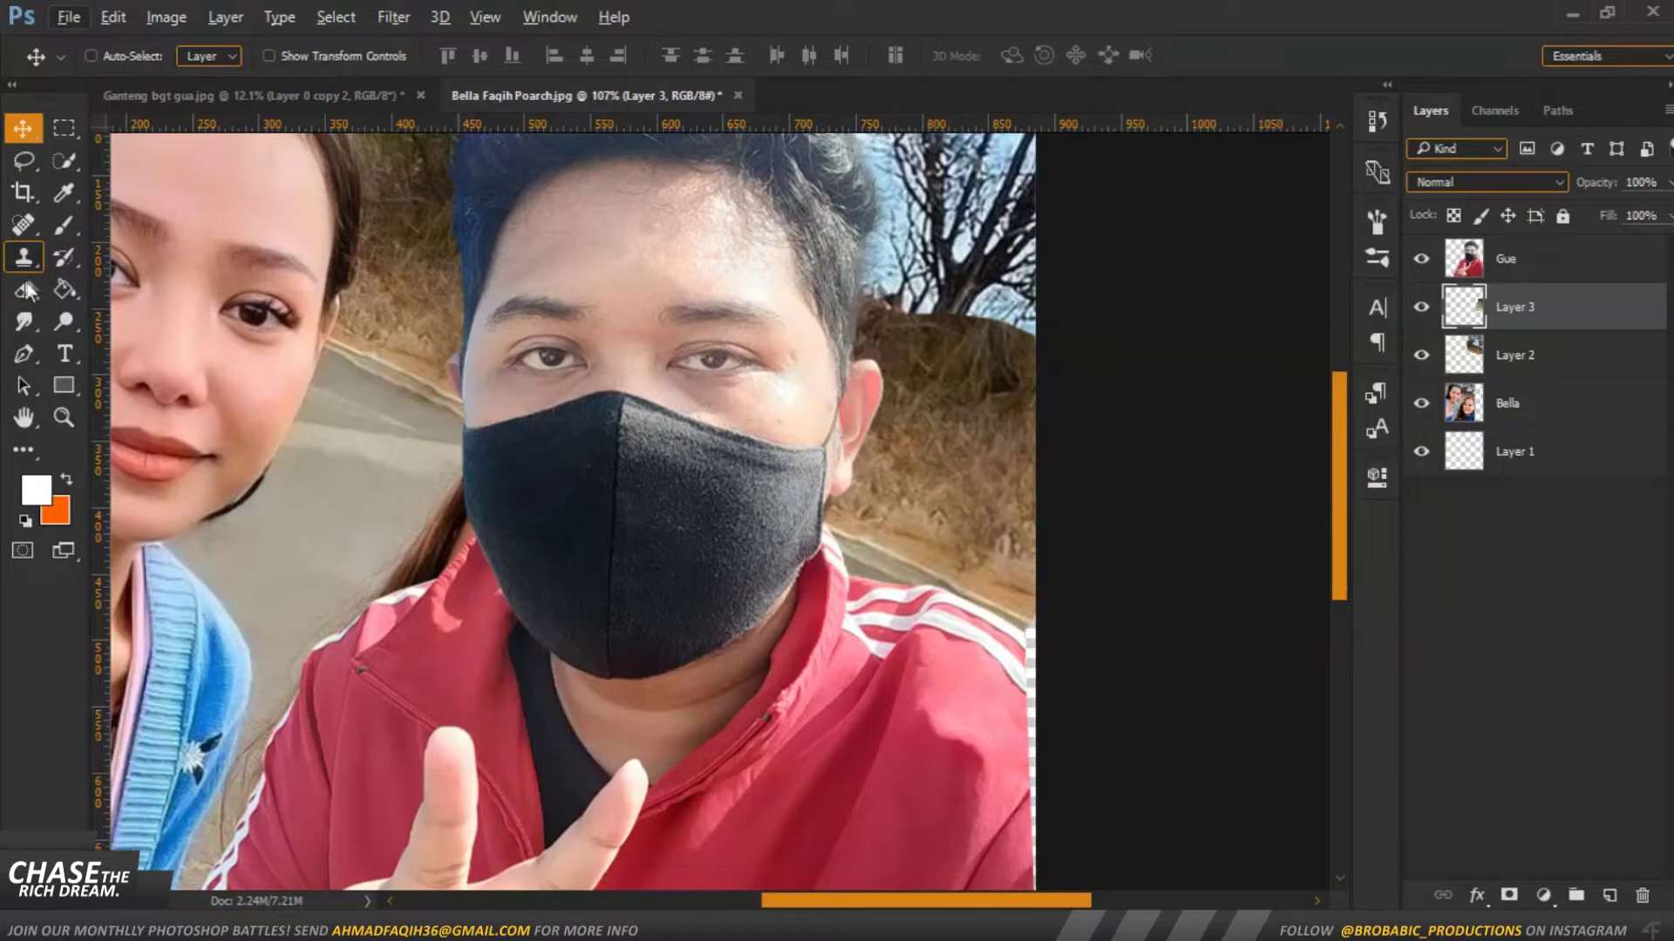
Set the Eraser size to 174 px and fit the whole image on screen
click(24, 289)
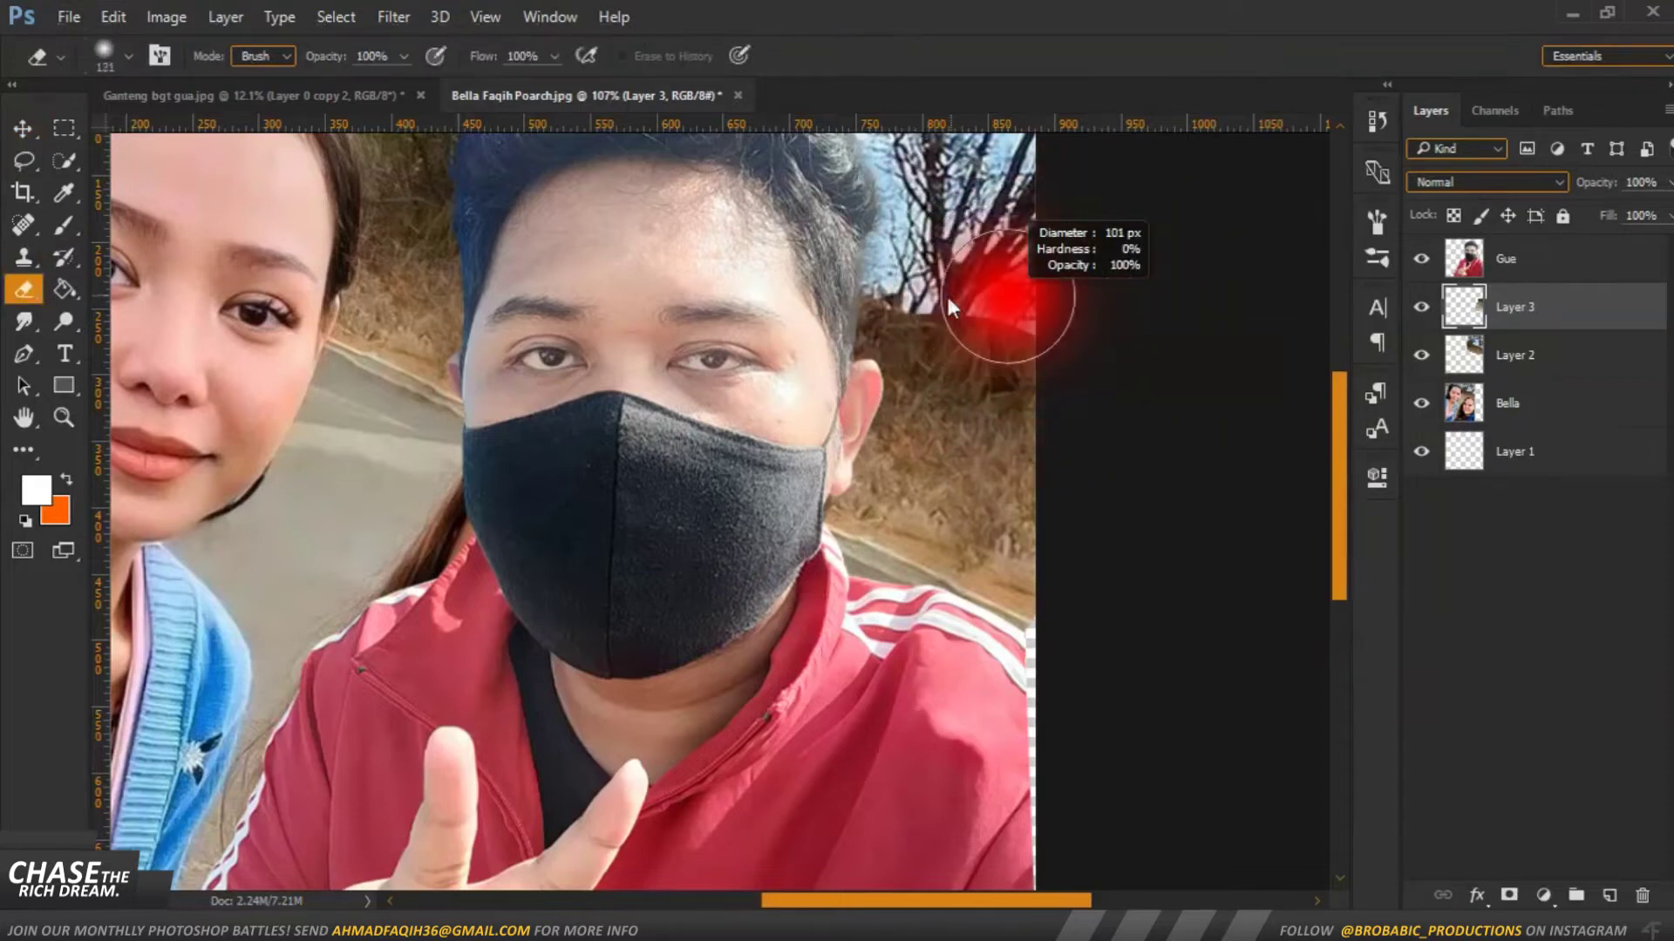
drag(1008, 296, 945, 293)
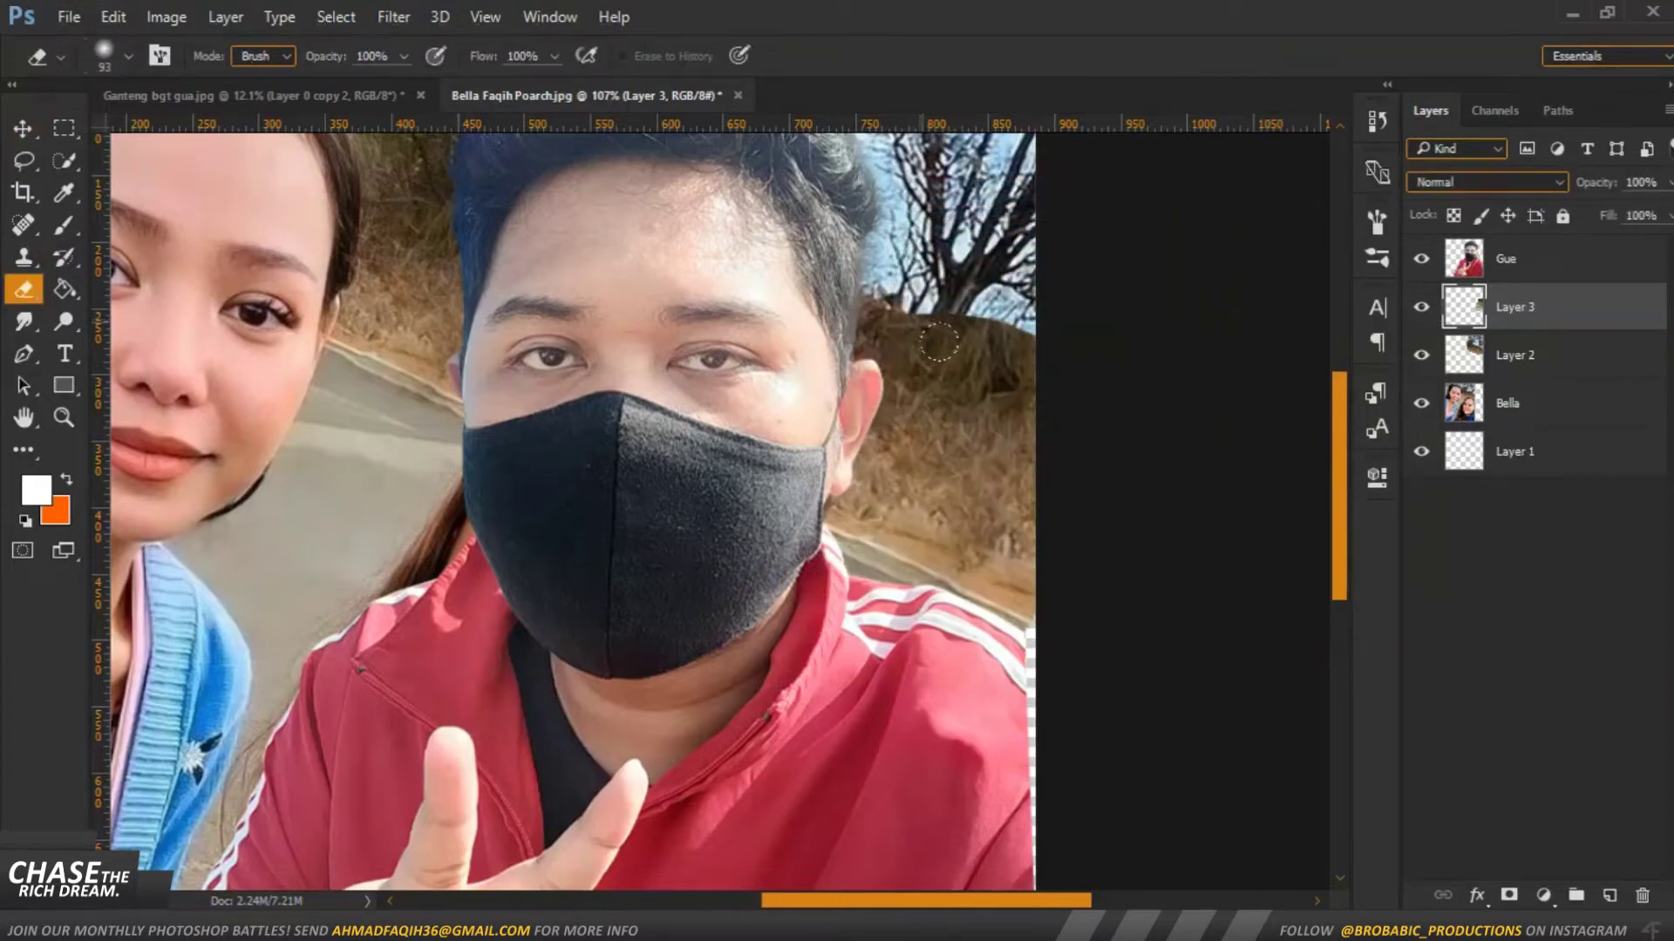
drag(997, 301, 1055, 324)
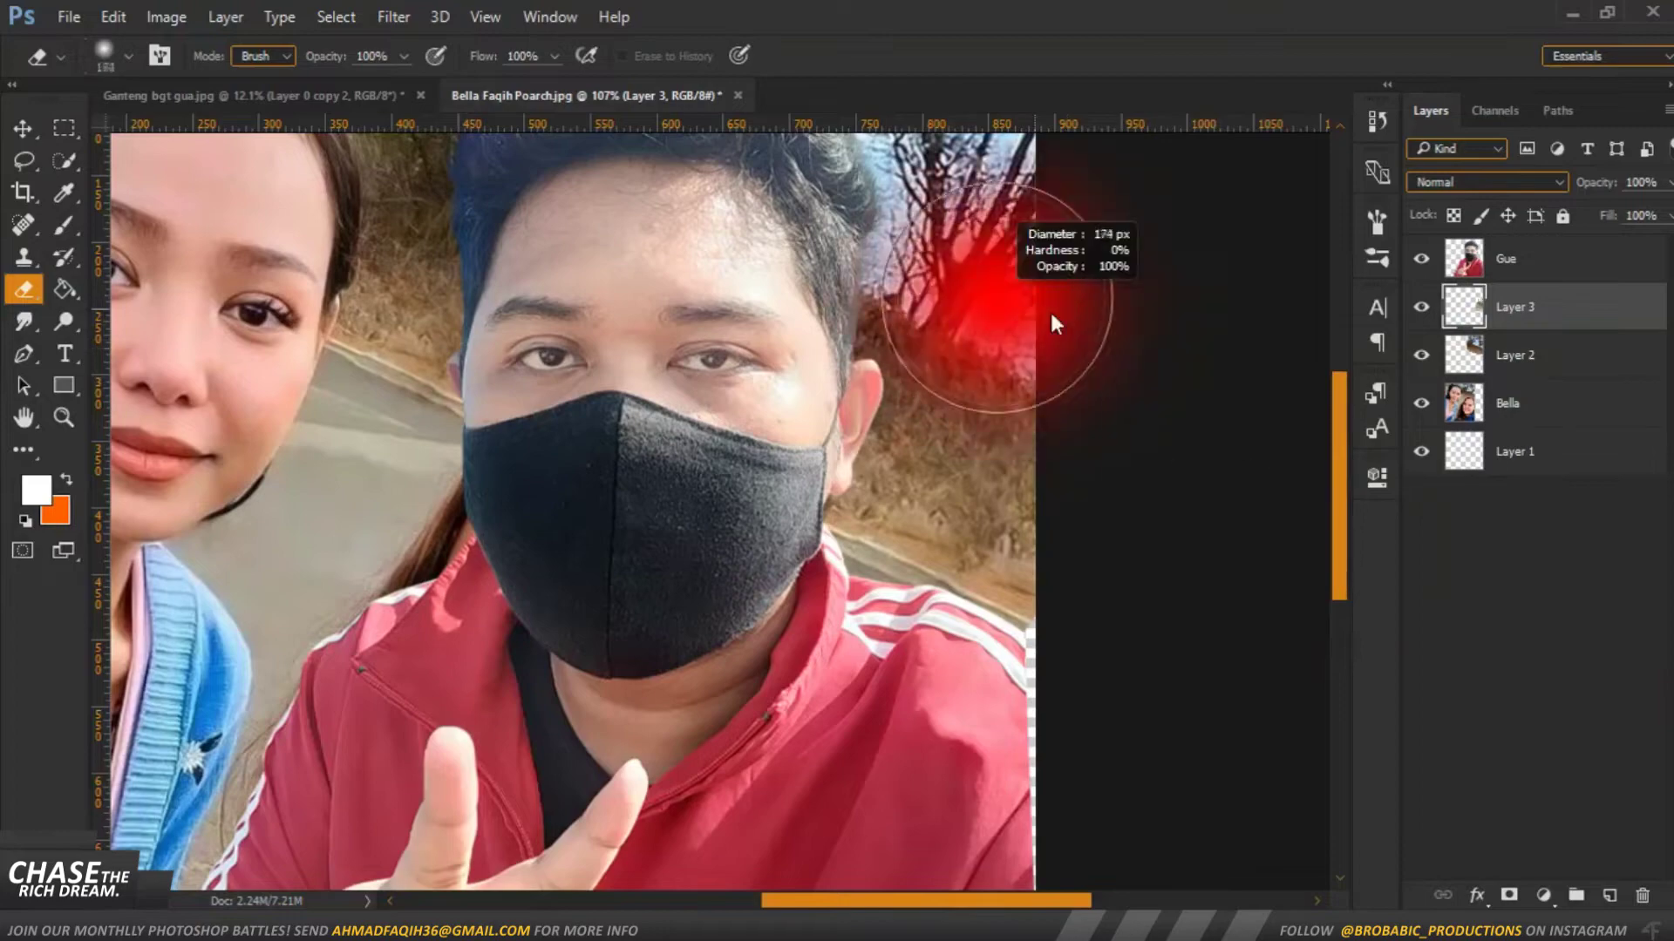
scroll(1232, 468, down, 3)
scroll(1130, 696, up, 2)
scroll(1131, 695, up, 3)
scroll(1131, 696, up, 1)
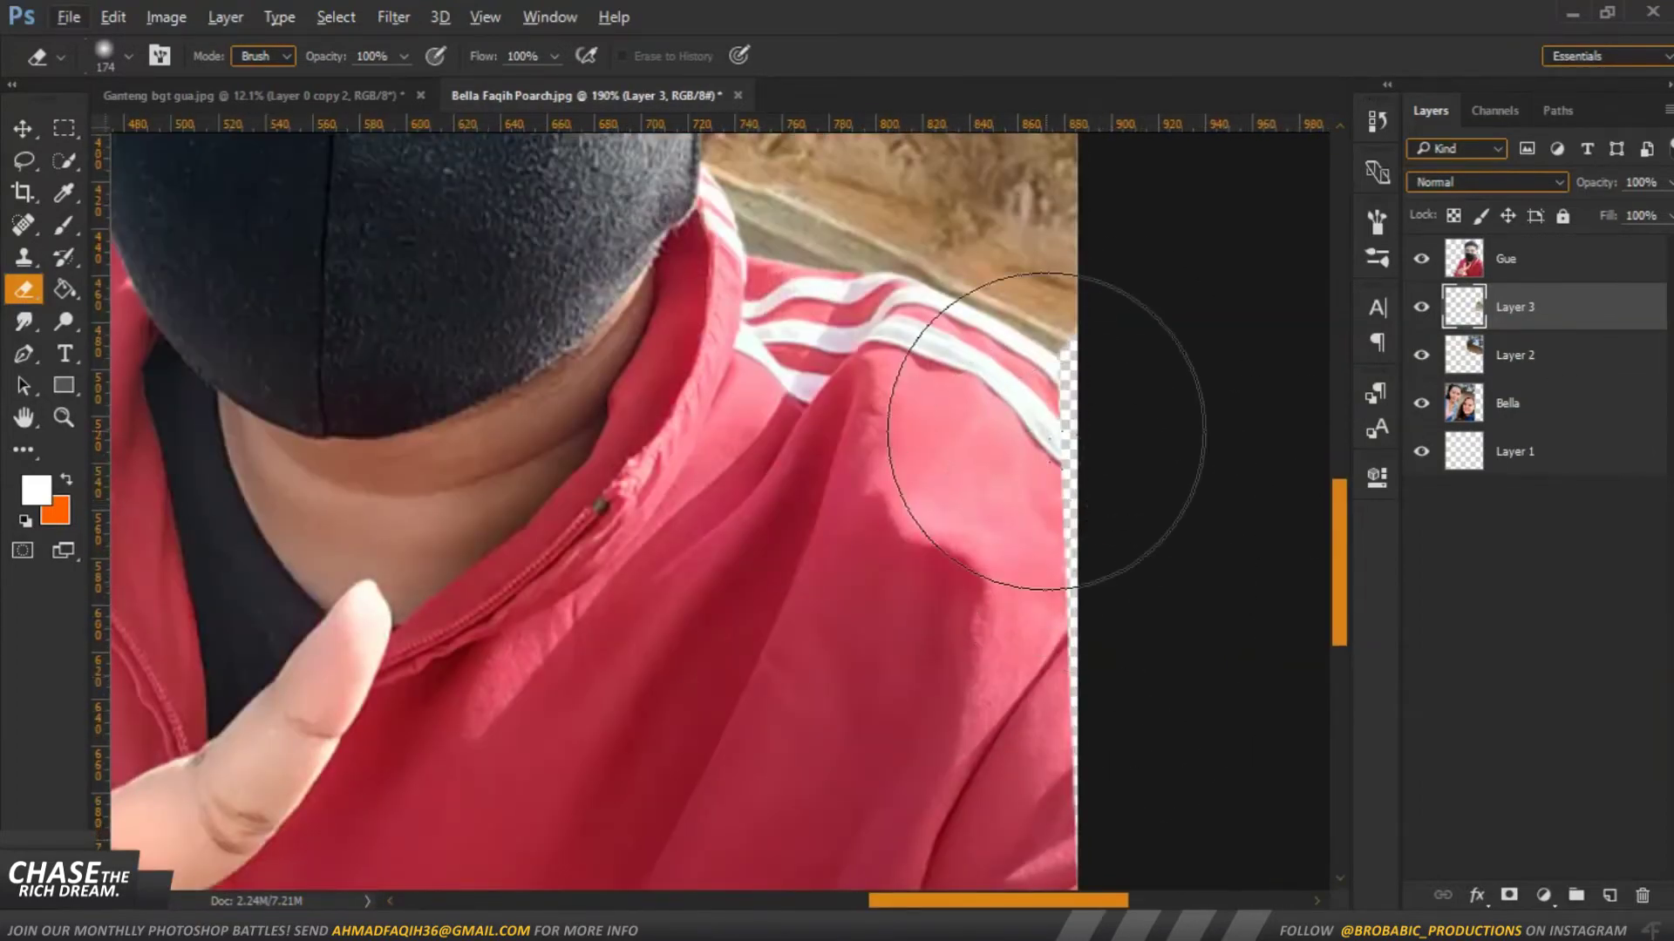
click(485, 17)
click(523, 288)
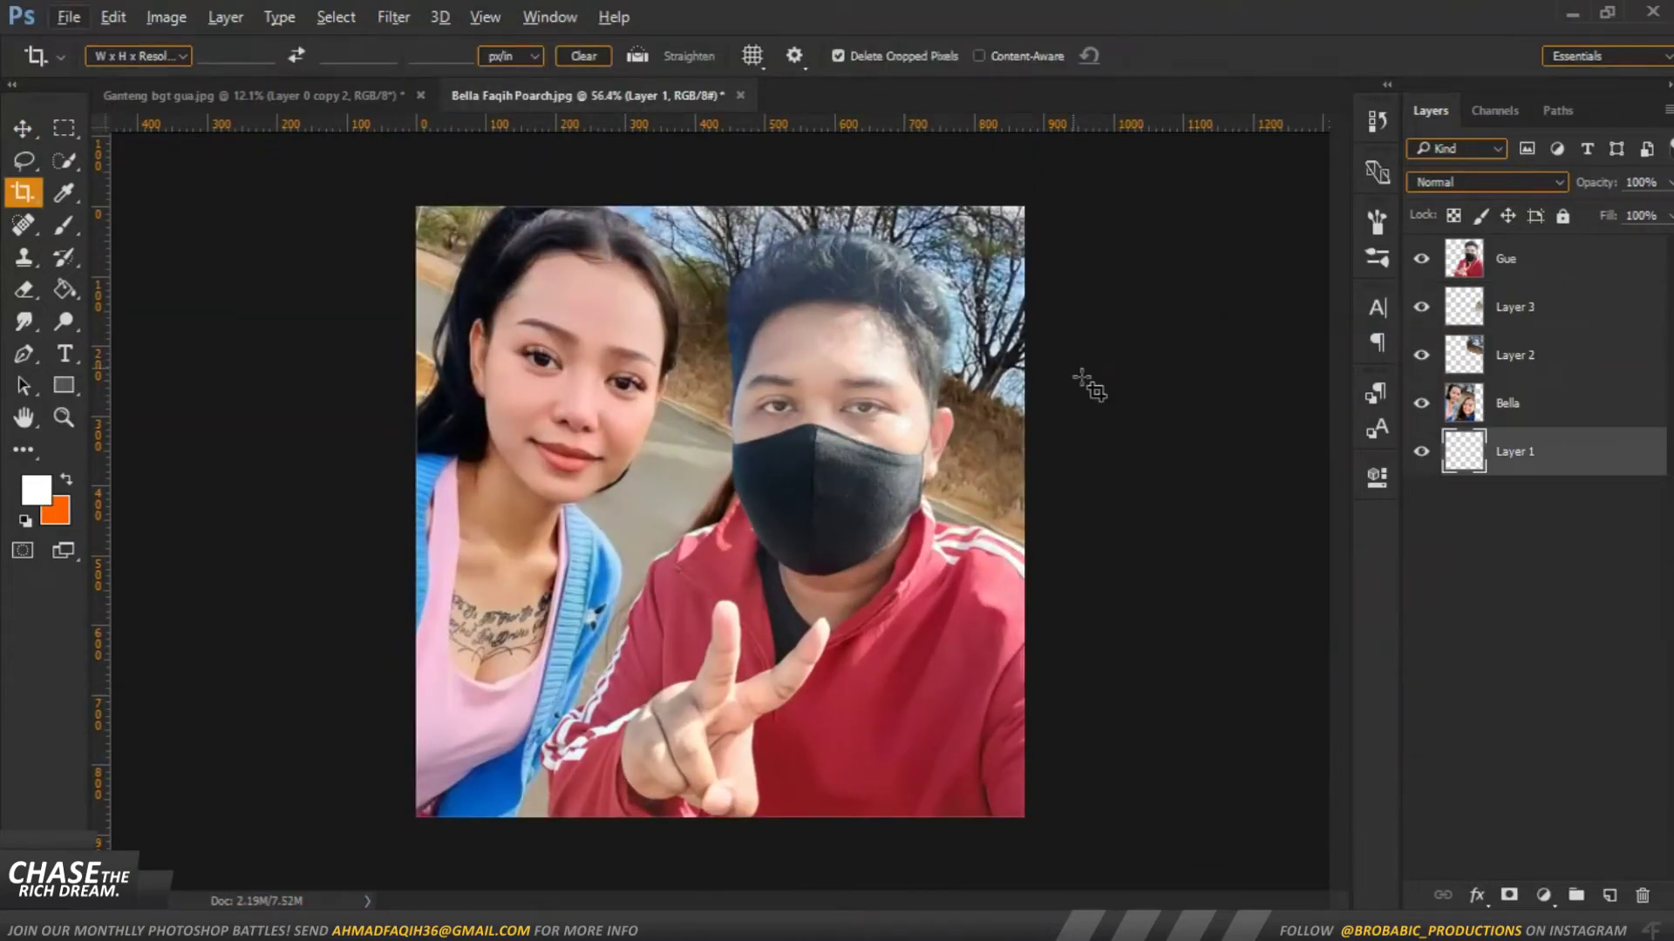
On the Bella layer, lasso a clean road patch and copy it to a new layer
scroll(680, 510, up, 3)
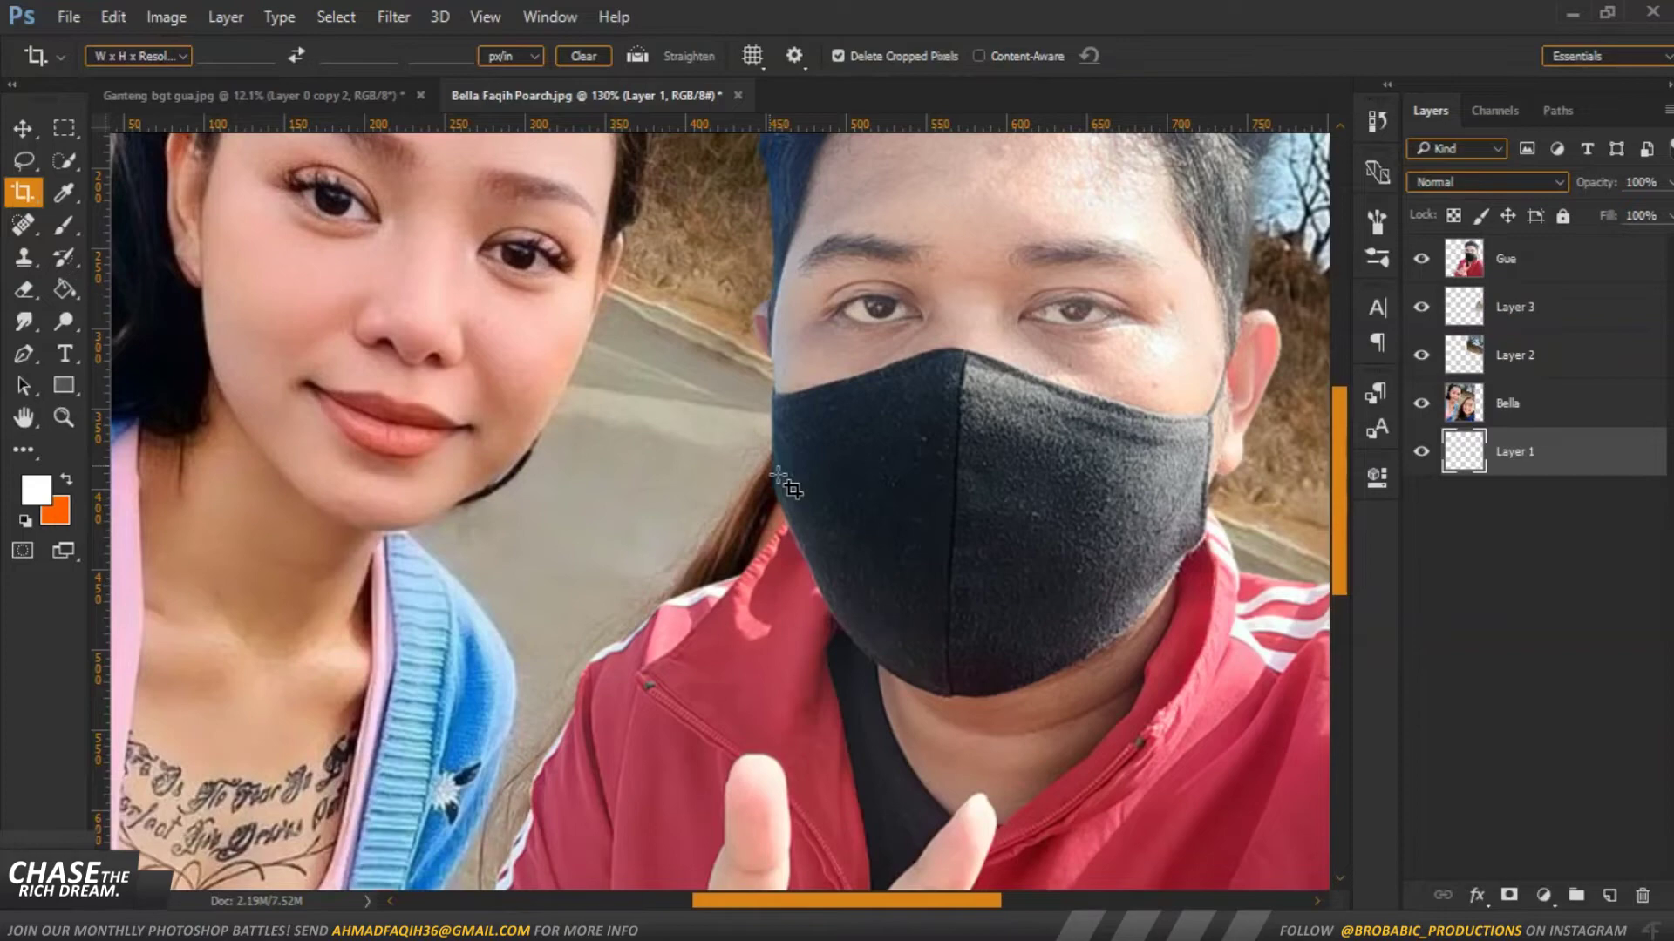
scroll(785, 484, up, 1)
scroll(784, 484, up, 1)
scroll(784, 484, up, 1)
click(1566, 401)
click(25, 164)
drag(746, 384, 741, 370)
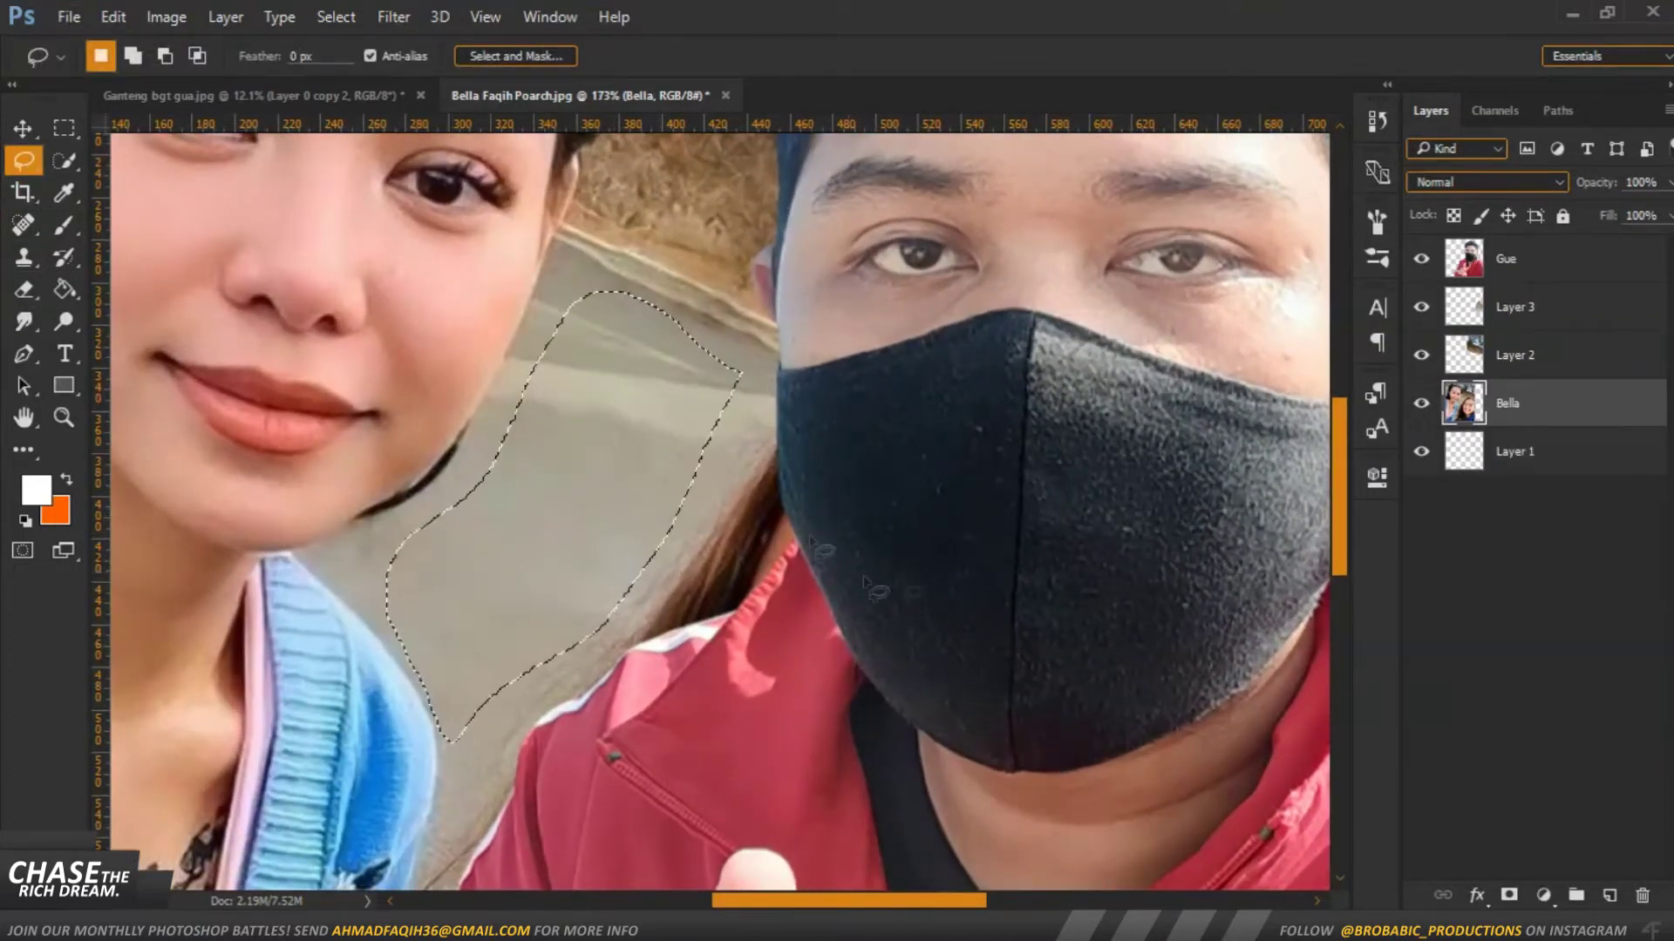
key(ctrl+j)
Move the road patch over the stray hair and scale it to about 110%
key(v)
mouse_move(642, 498)
mouse_down()
mouse_move(755, 512)
mouse_move(739, 495)
mouse_up()
key(ctrl+t)
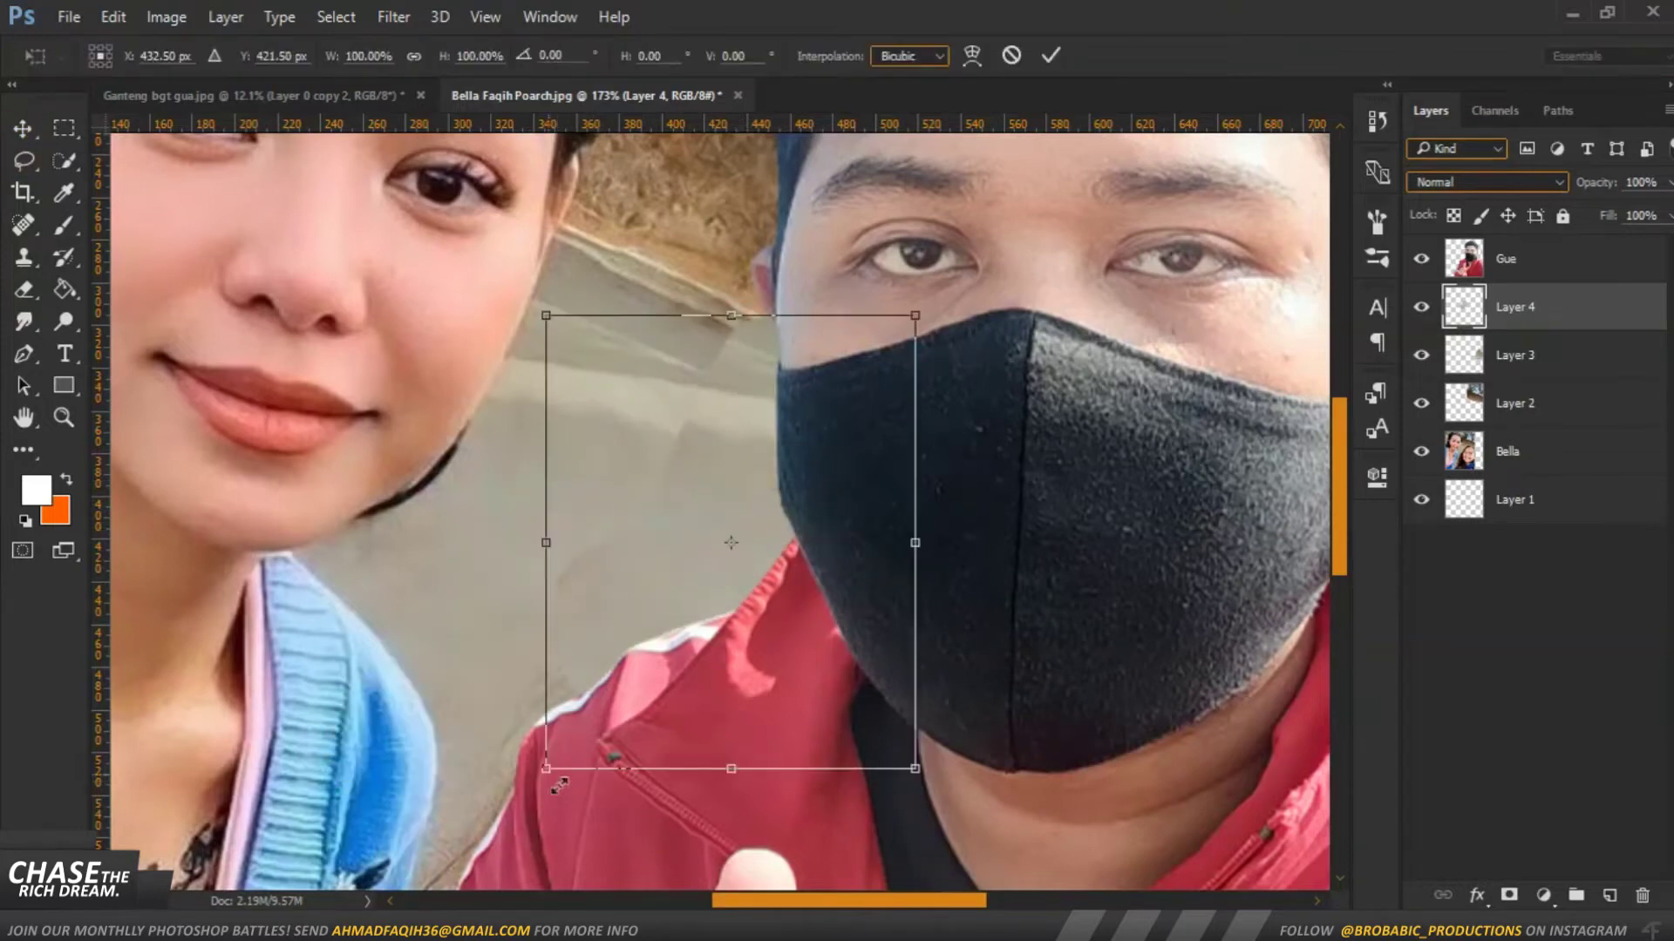
drag(549, 766, 519, 803)
key(Return)
Switch to the Eraser for the patch's hard edges and toggle Gue to compare
key(e)
key(v)
key(e)
scroll(710, 240, up, 1)
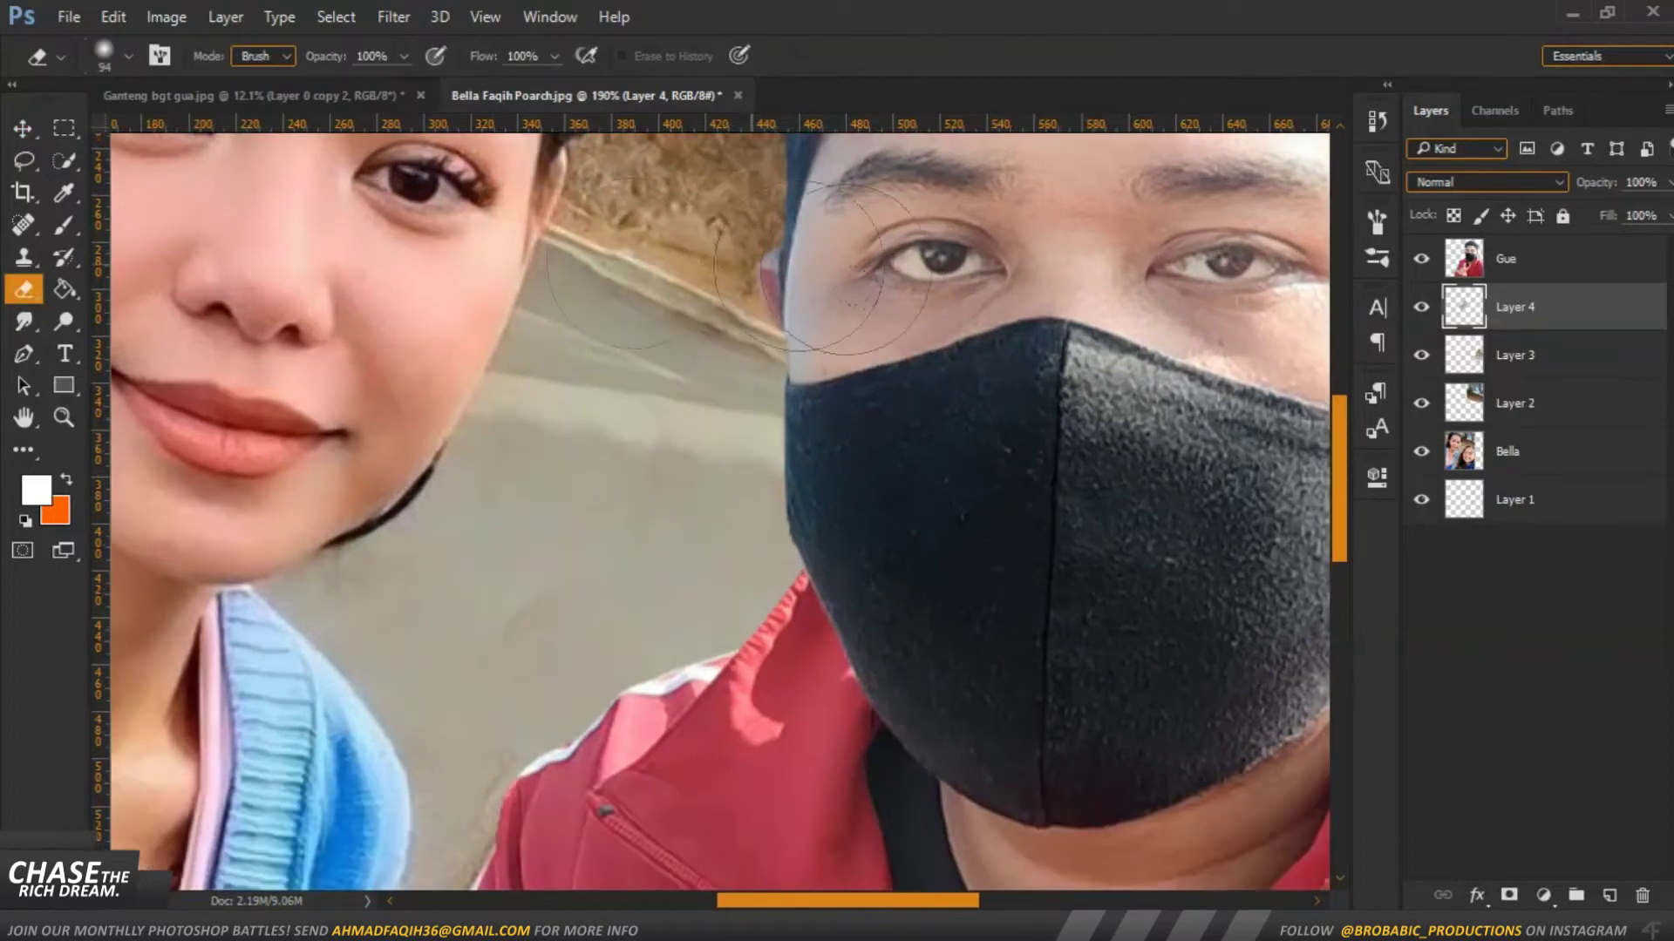
scroll(508, 514, down, 2)
scroll(508, 514, down, 4)
scroll(514, 475, down, 4)
click(1422, 259)
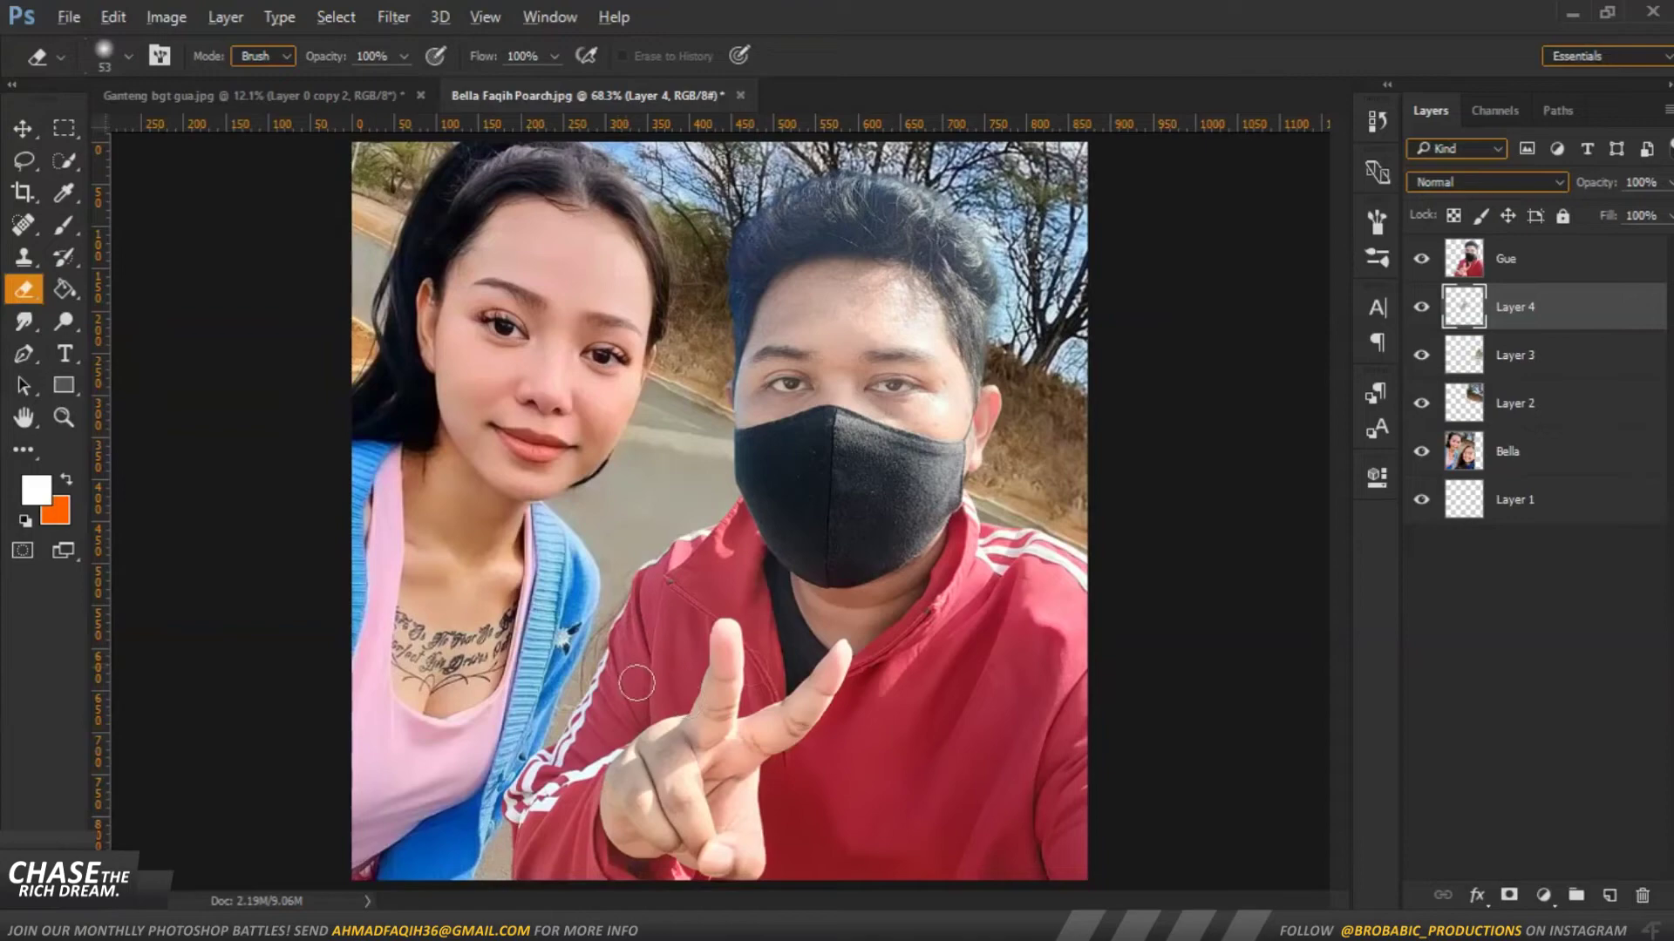
scroll(619, 712, up, 10)
right_click(23, 322)
click(131, 321)
right_click(24, 322)
click(131, 369)
click(1536, 460)
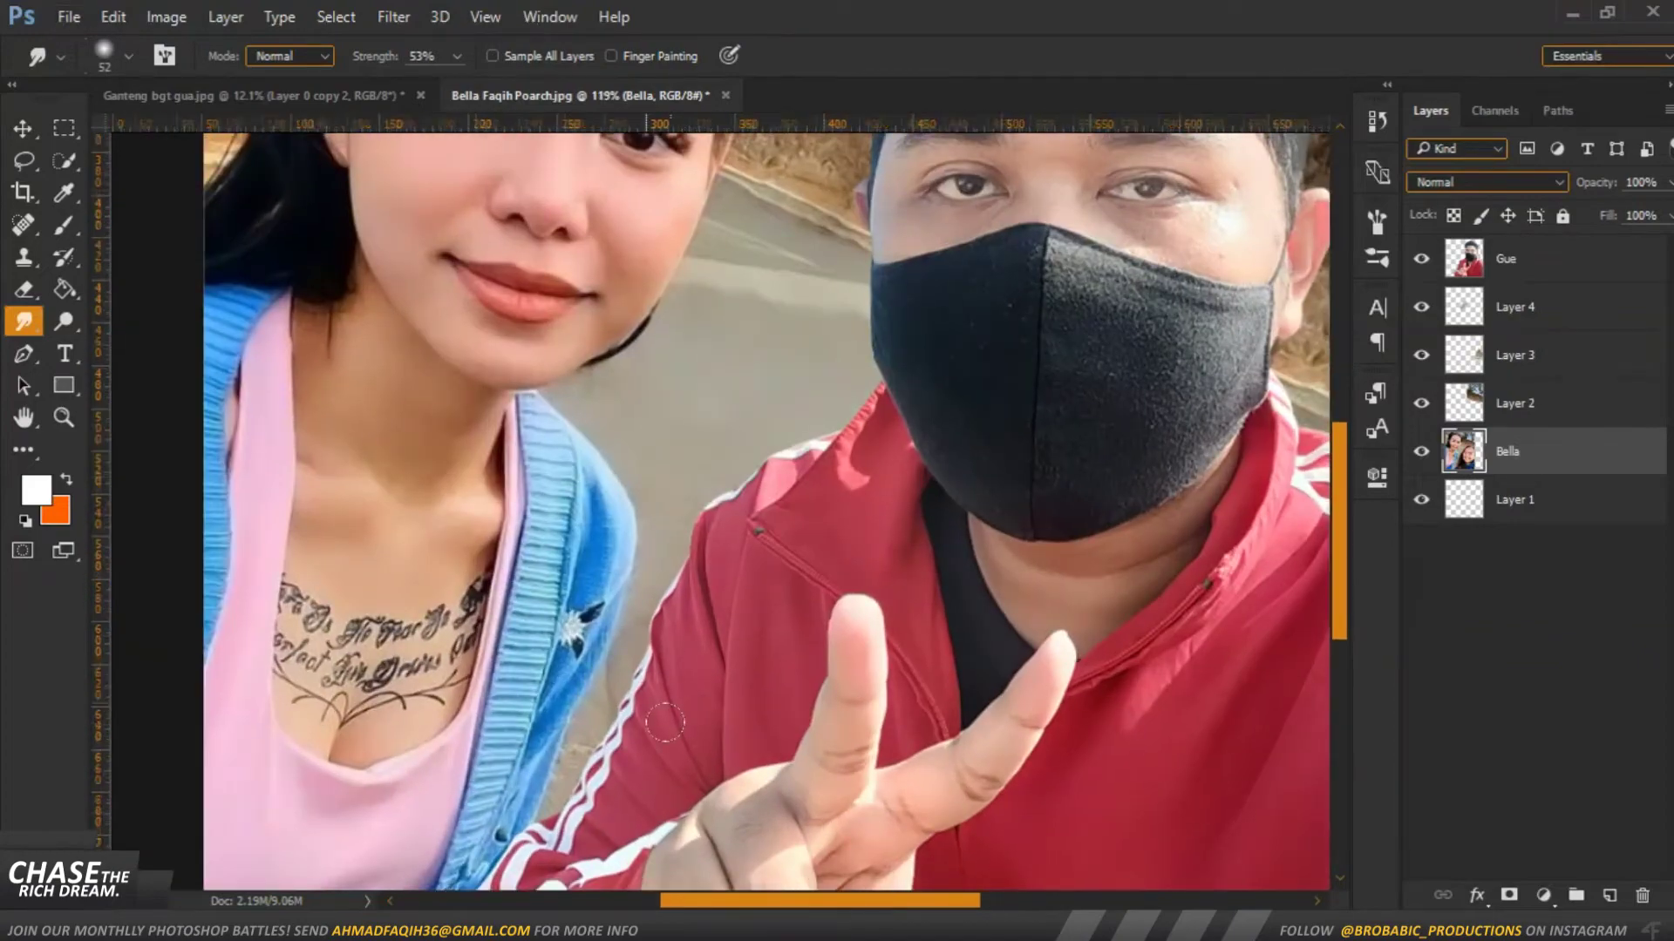
scroll(650, 711, up, 5)
drag(652, 708, 655, 589)
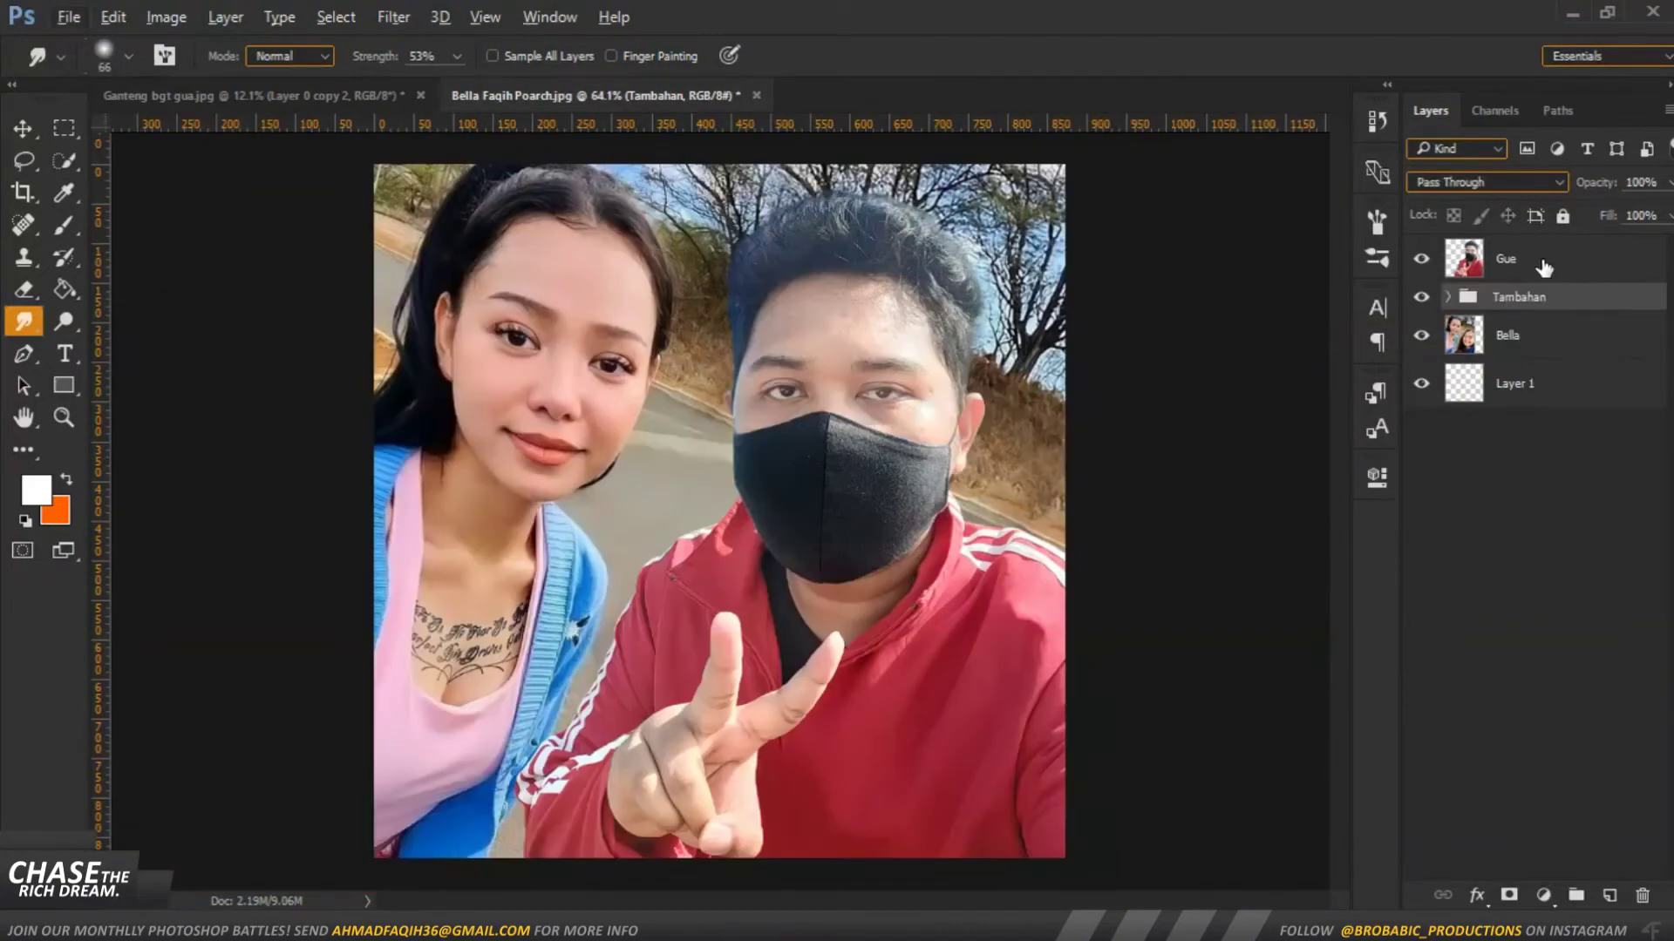
click(1544, 895)
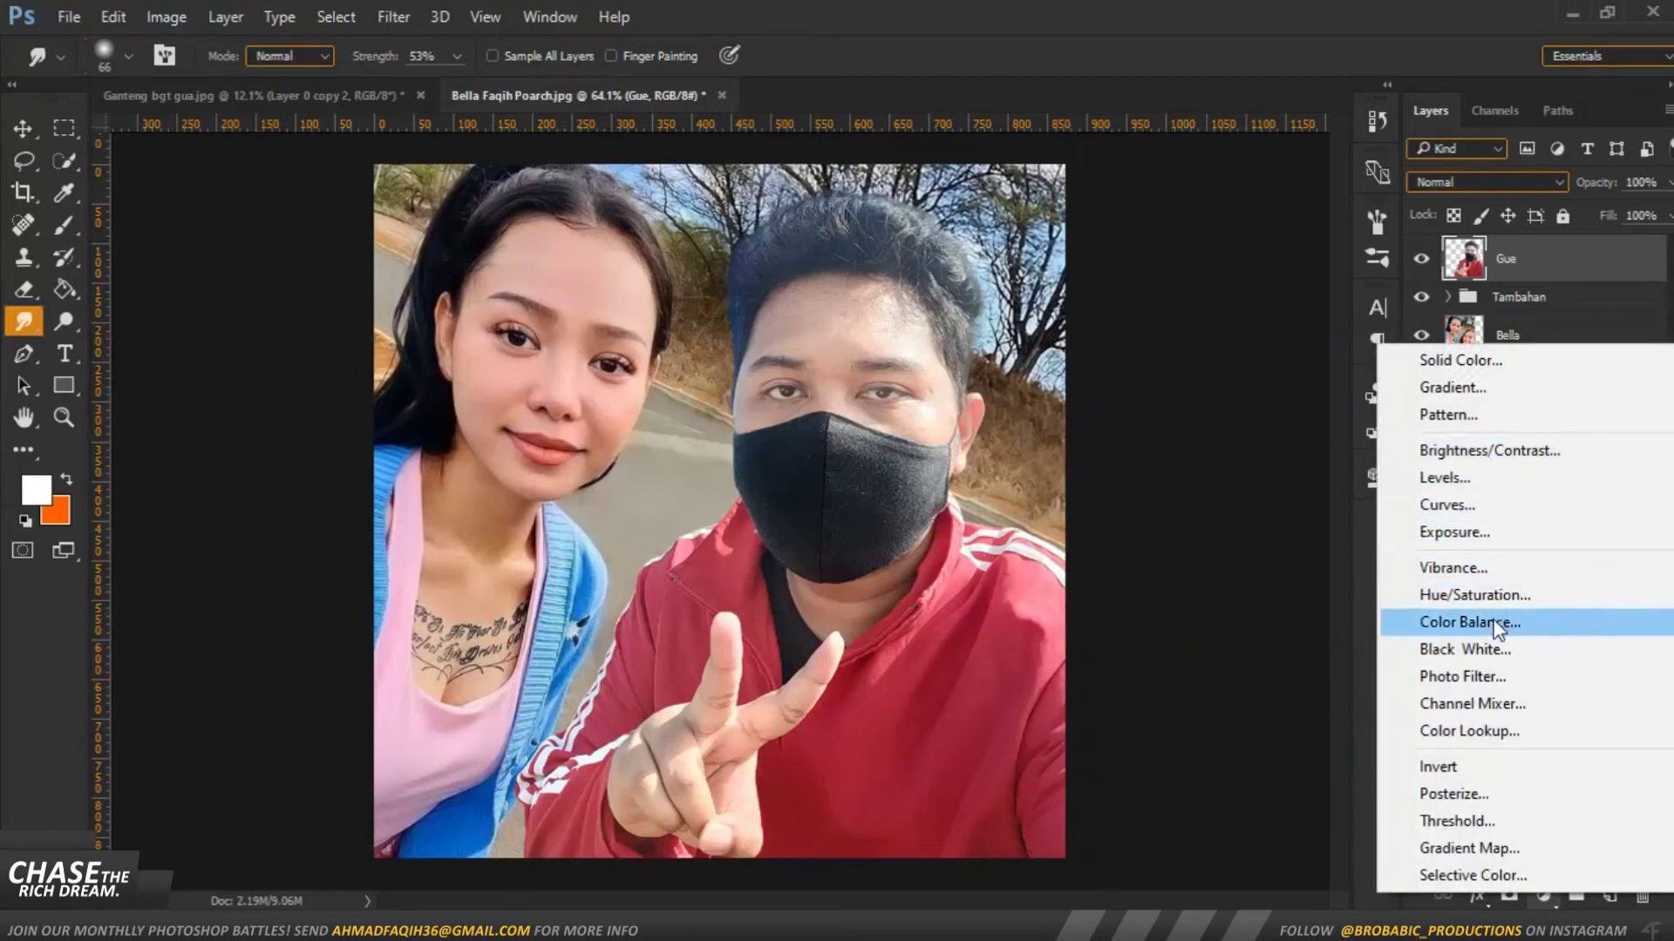
Add a Levels adjustment layer clipped to the Gue layer
click(1515, 480)
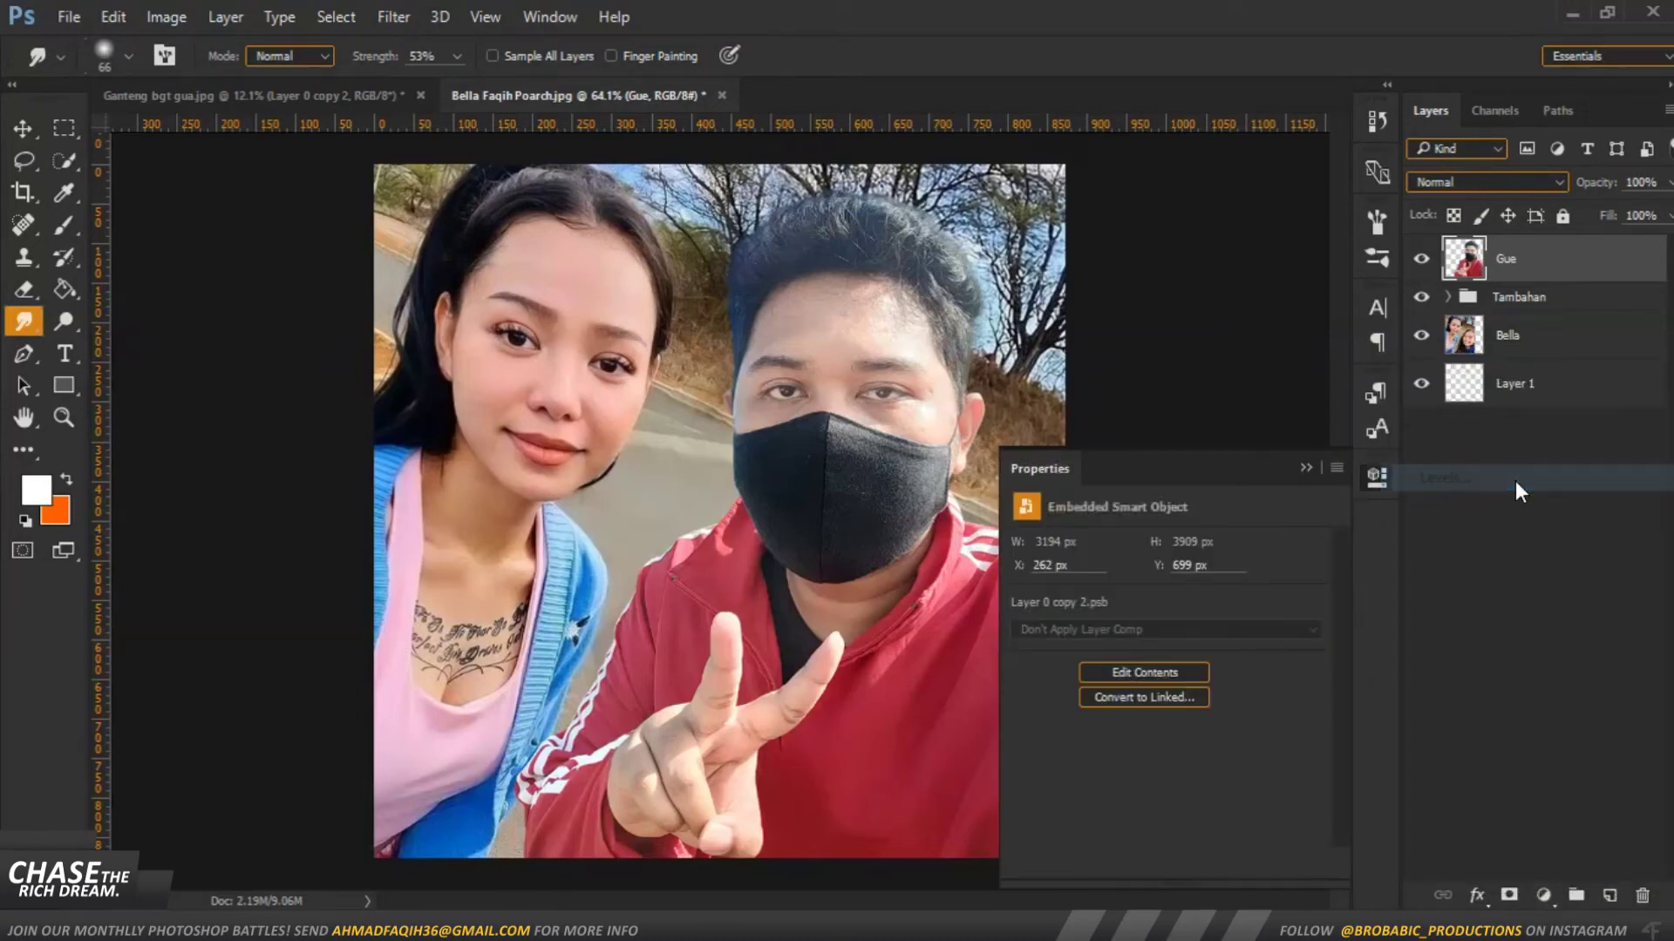
right_click(1595, 255)
click(1174, 572)
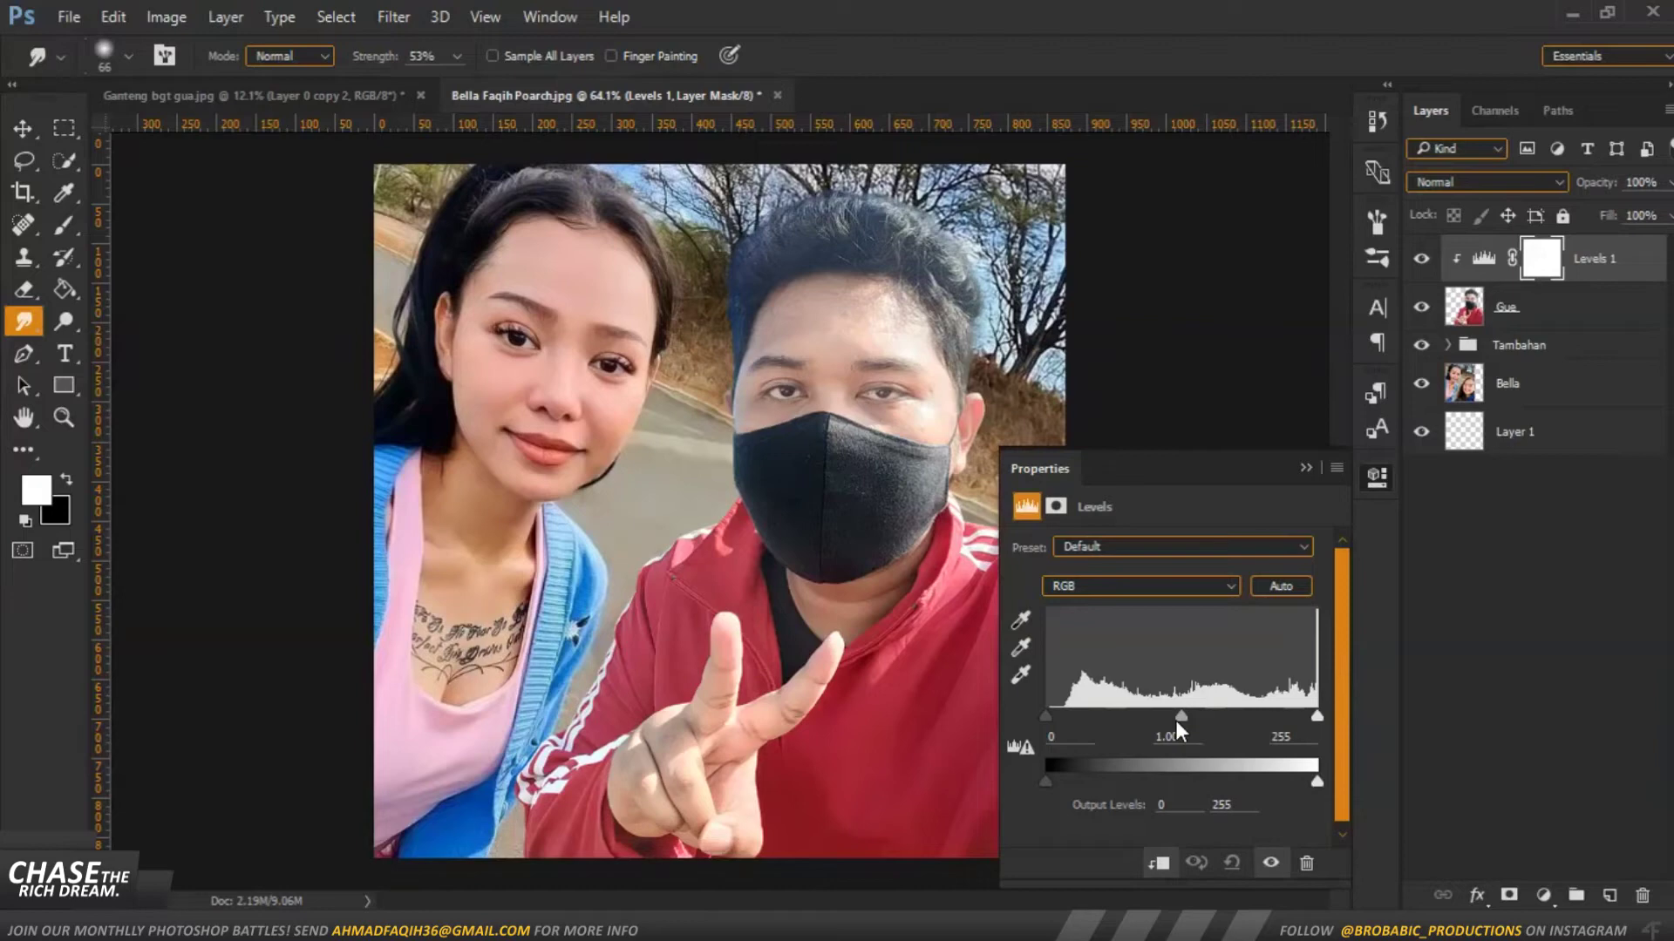
Set the Levels inputs to 9/0.78/255 and the white output to 231
drag(1179, 713, 1231, 714)
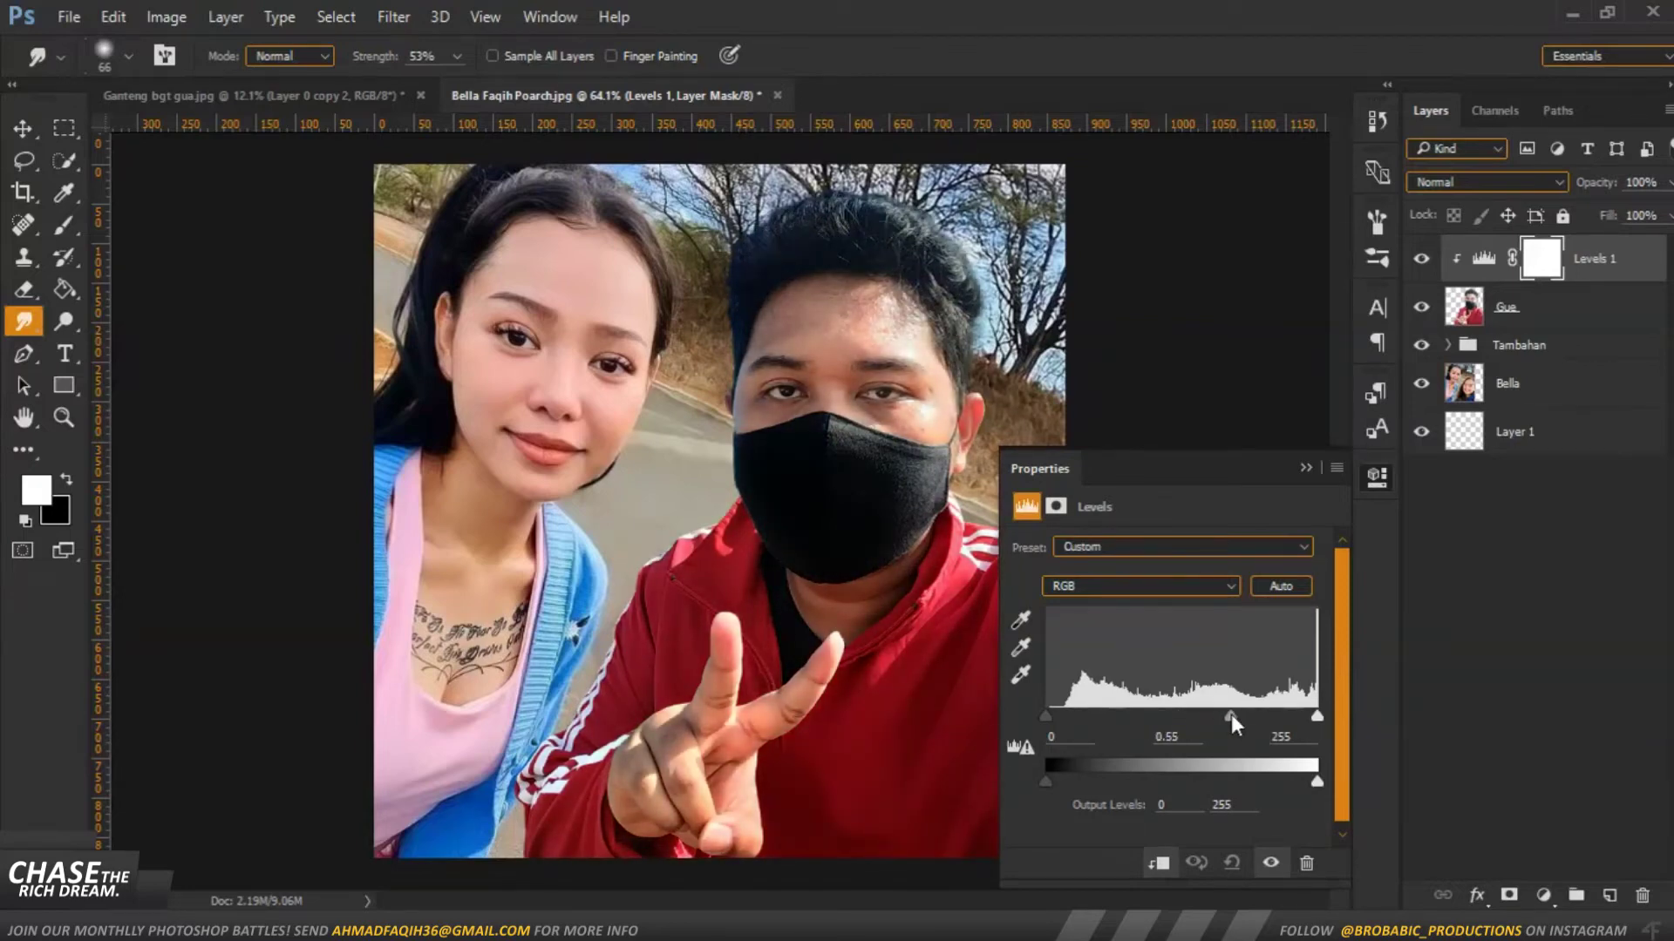
drag(1231, 713, 1222, 714)
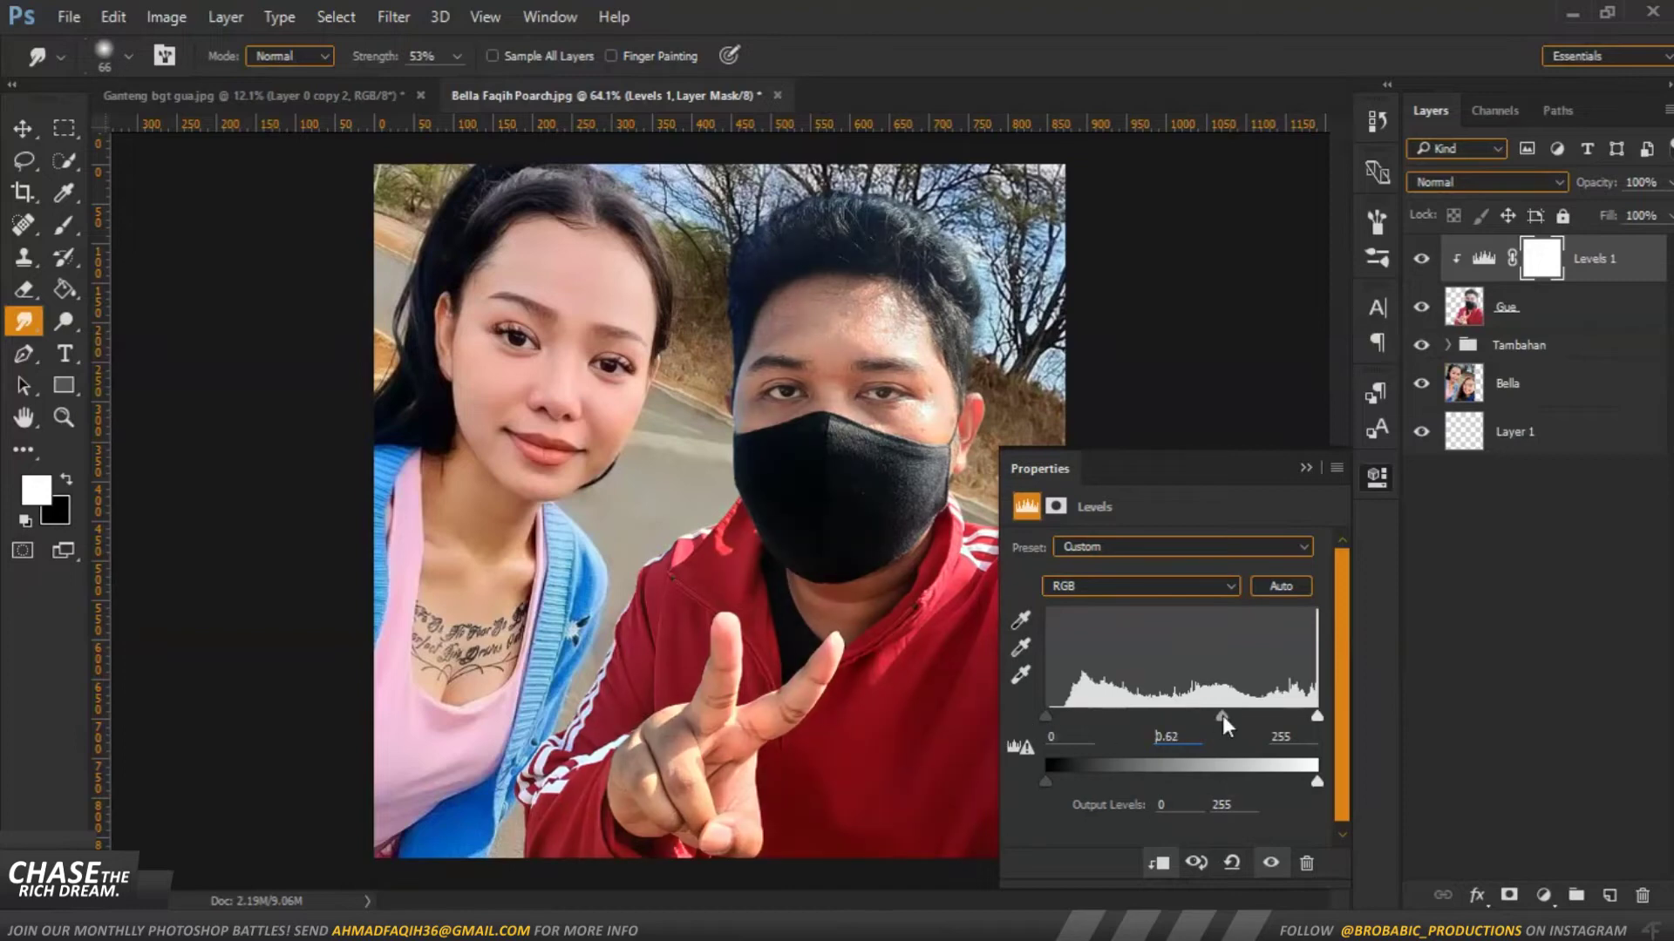
drag(1317, 782, 1294, 784)
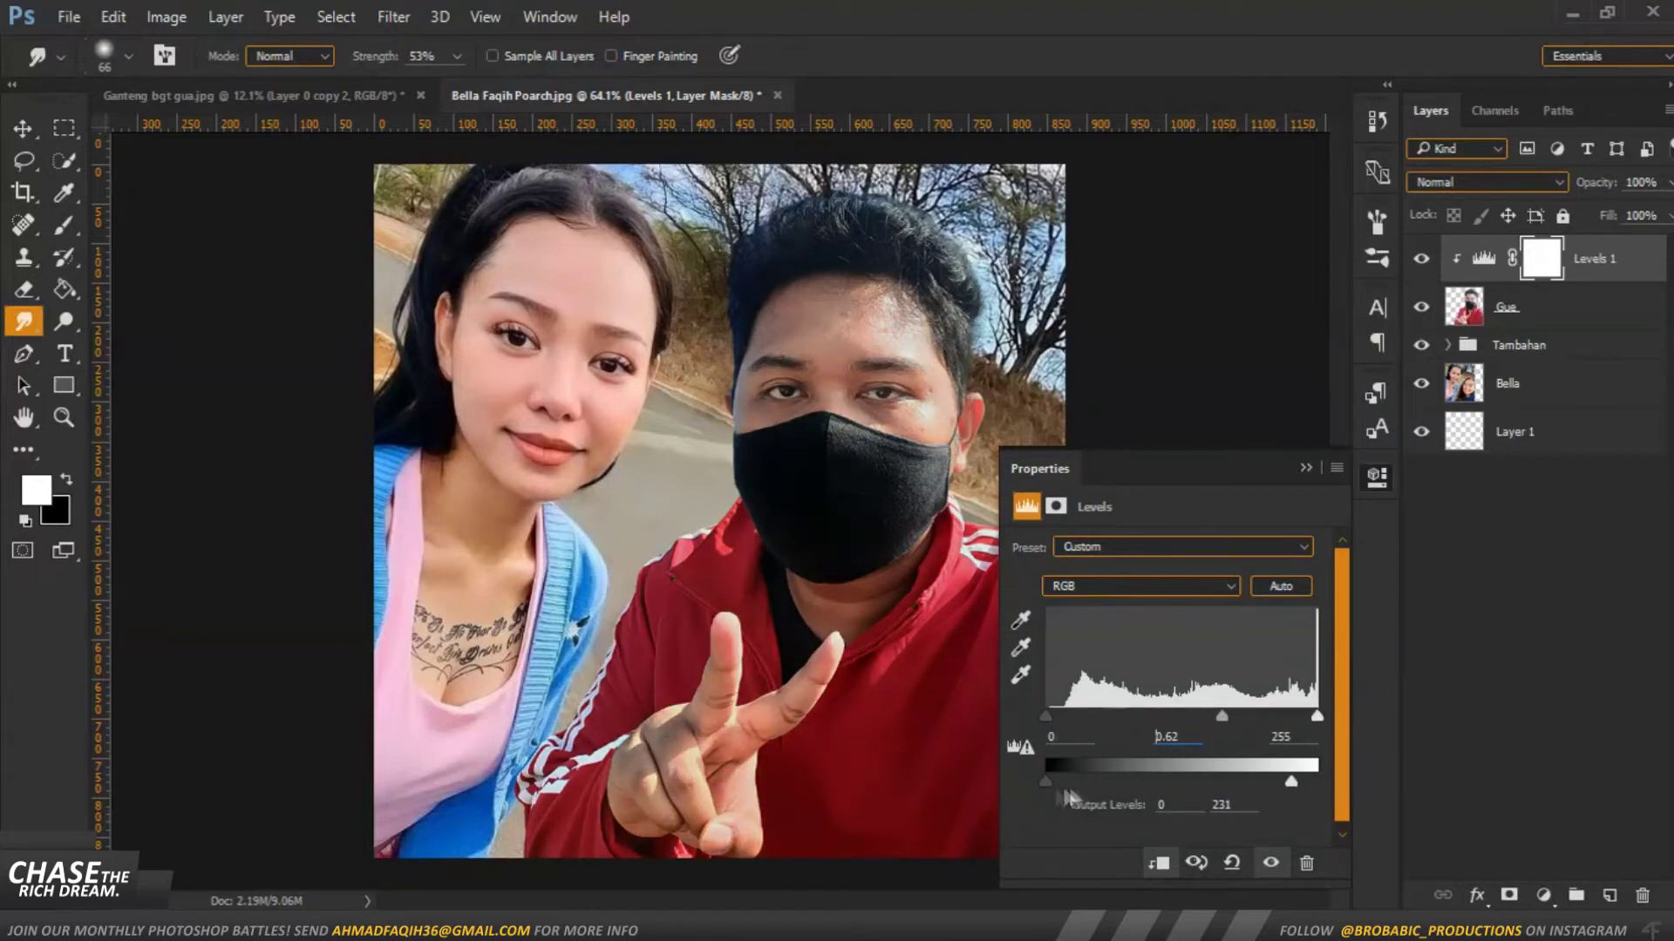
drag(1225, 716, 1215, 713)
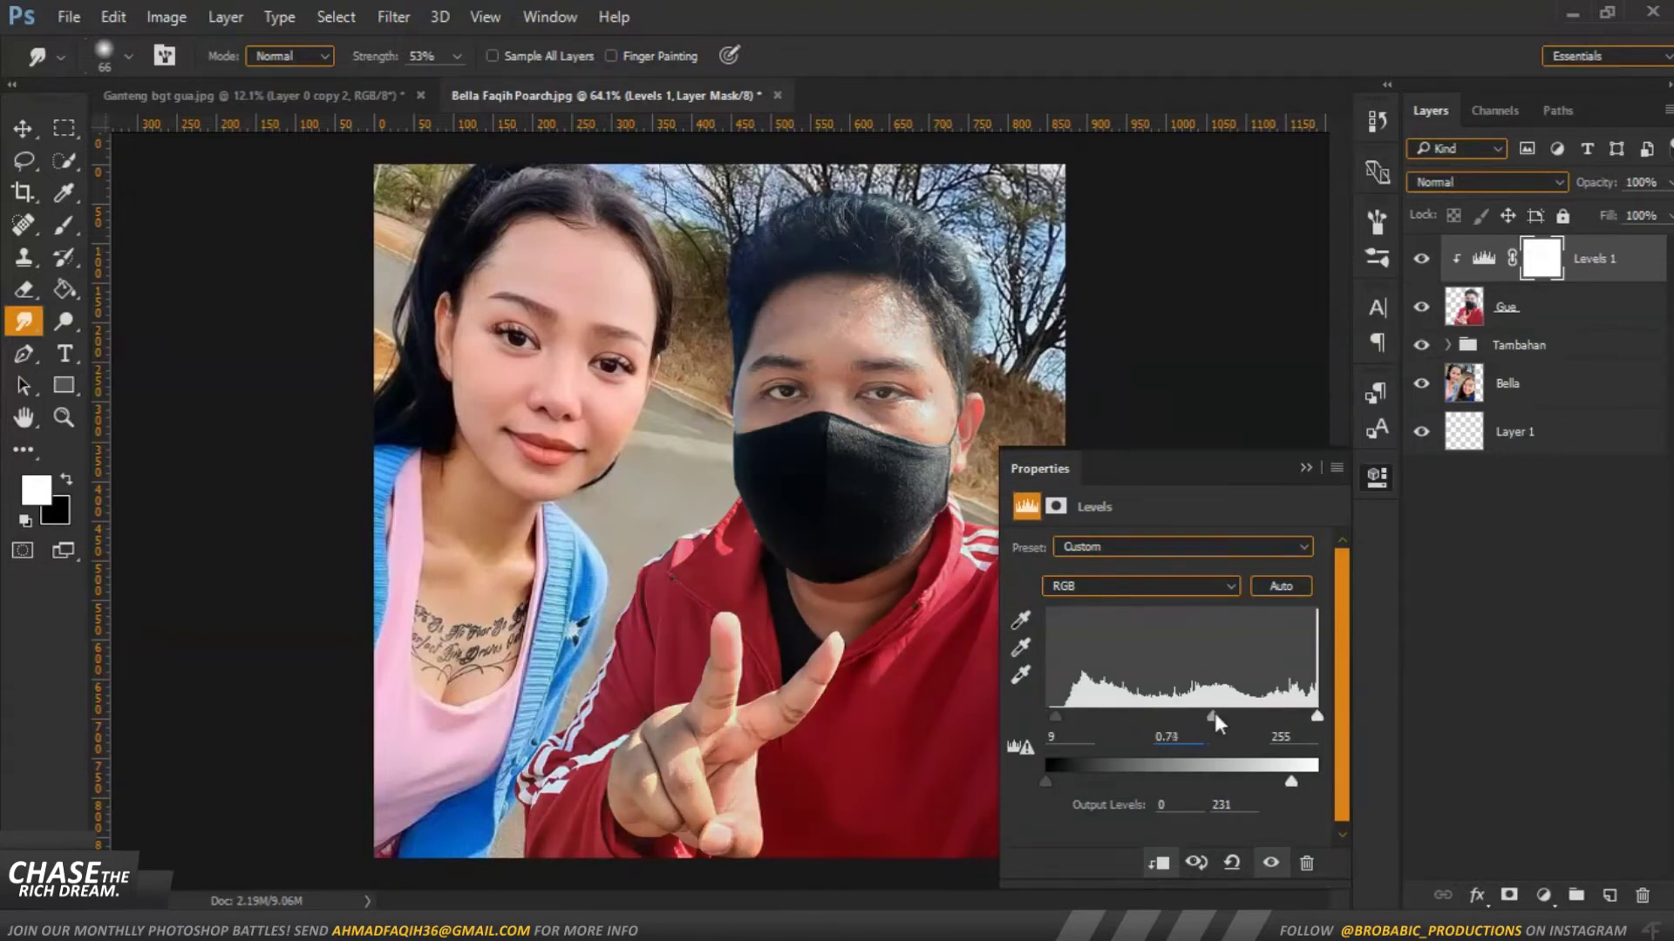
click(1305, 468)
scroll(926, 439, down, 1)
scroll(926, 438, up, 2)
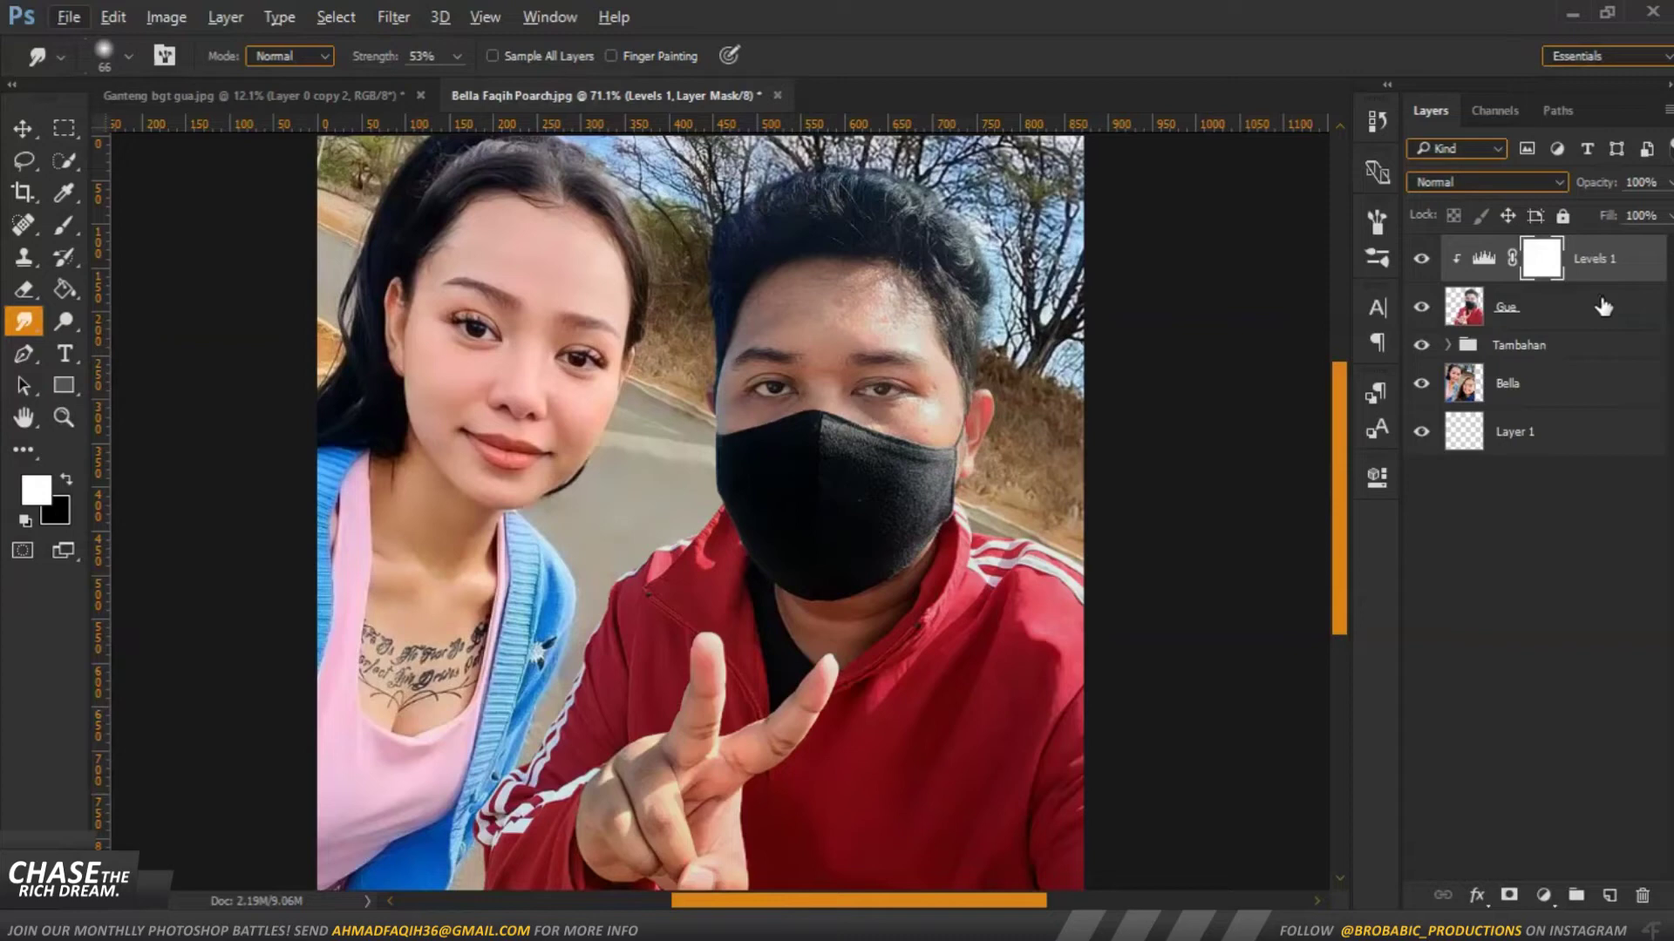
Add a Selective Color adjustment layer clipped to the man's layer
click(1545, 898)
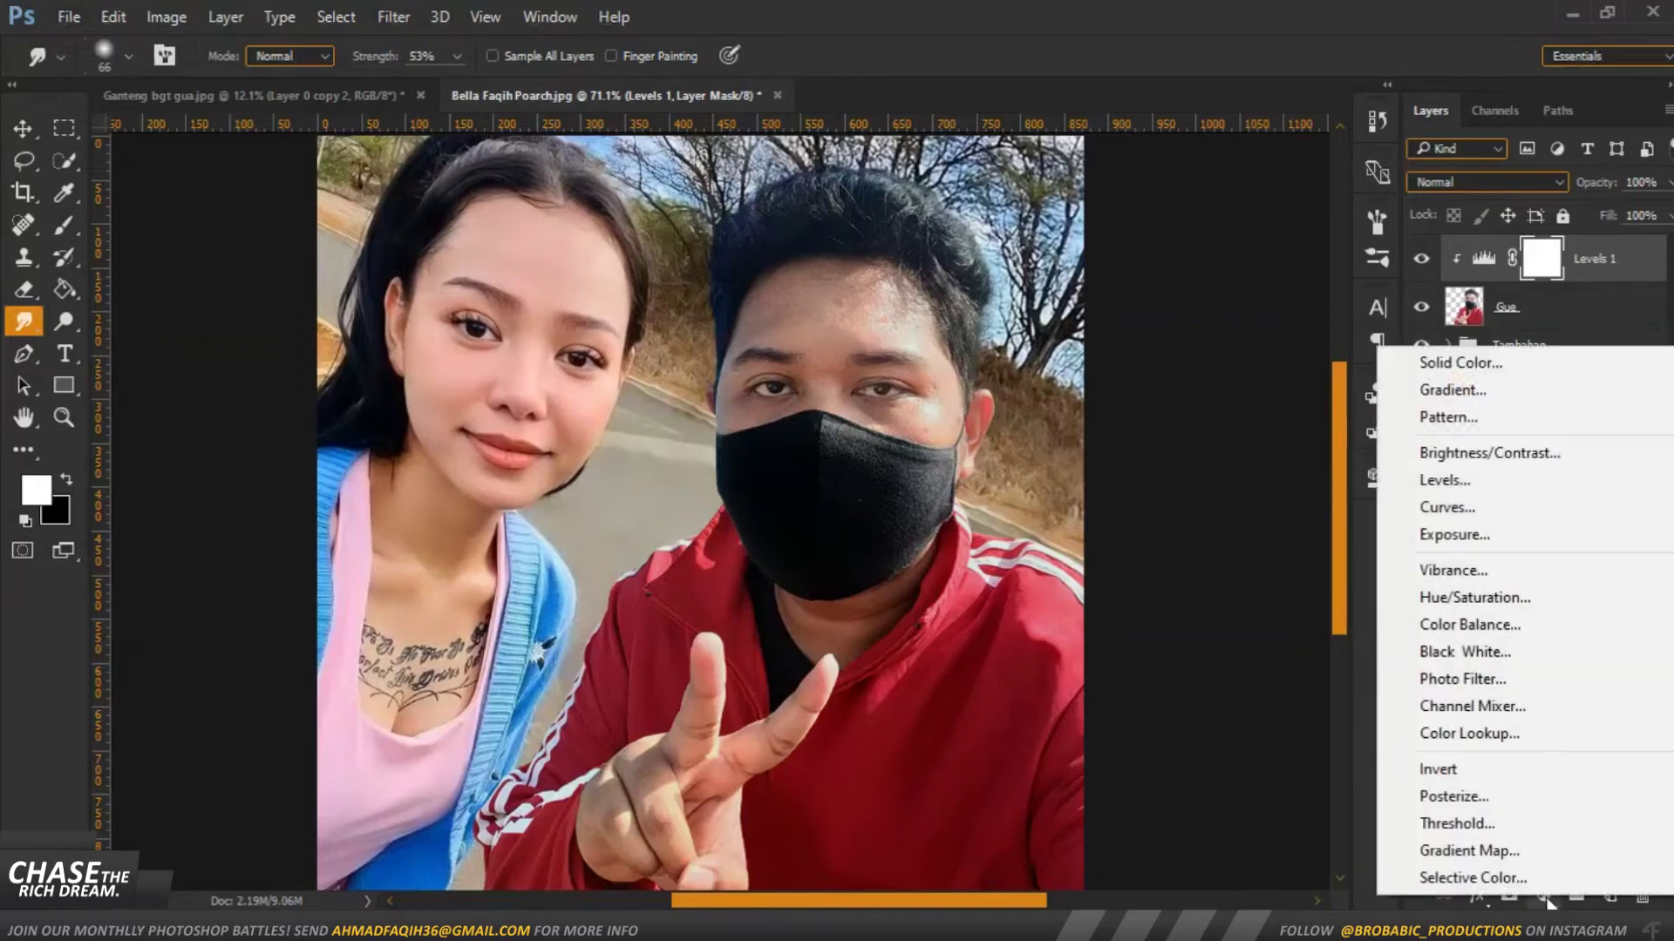
click(1520, 880)
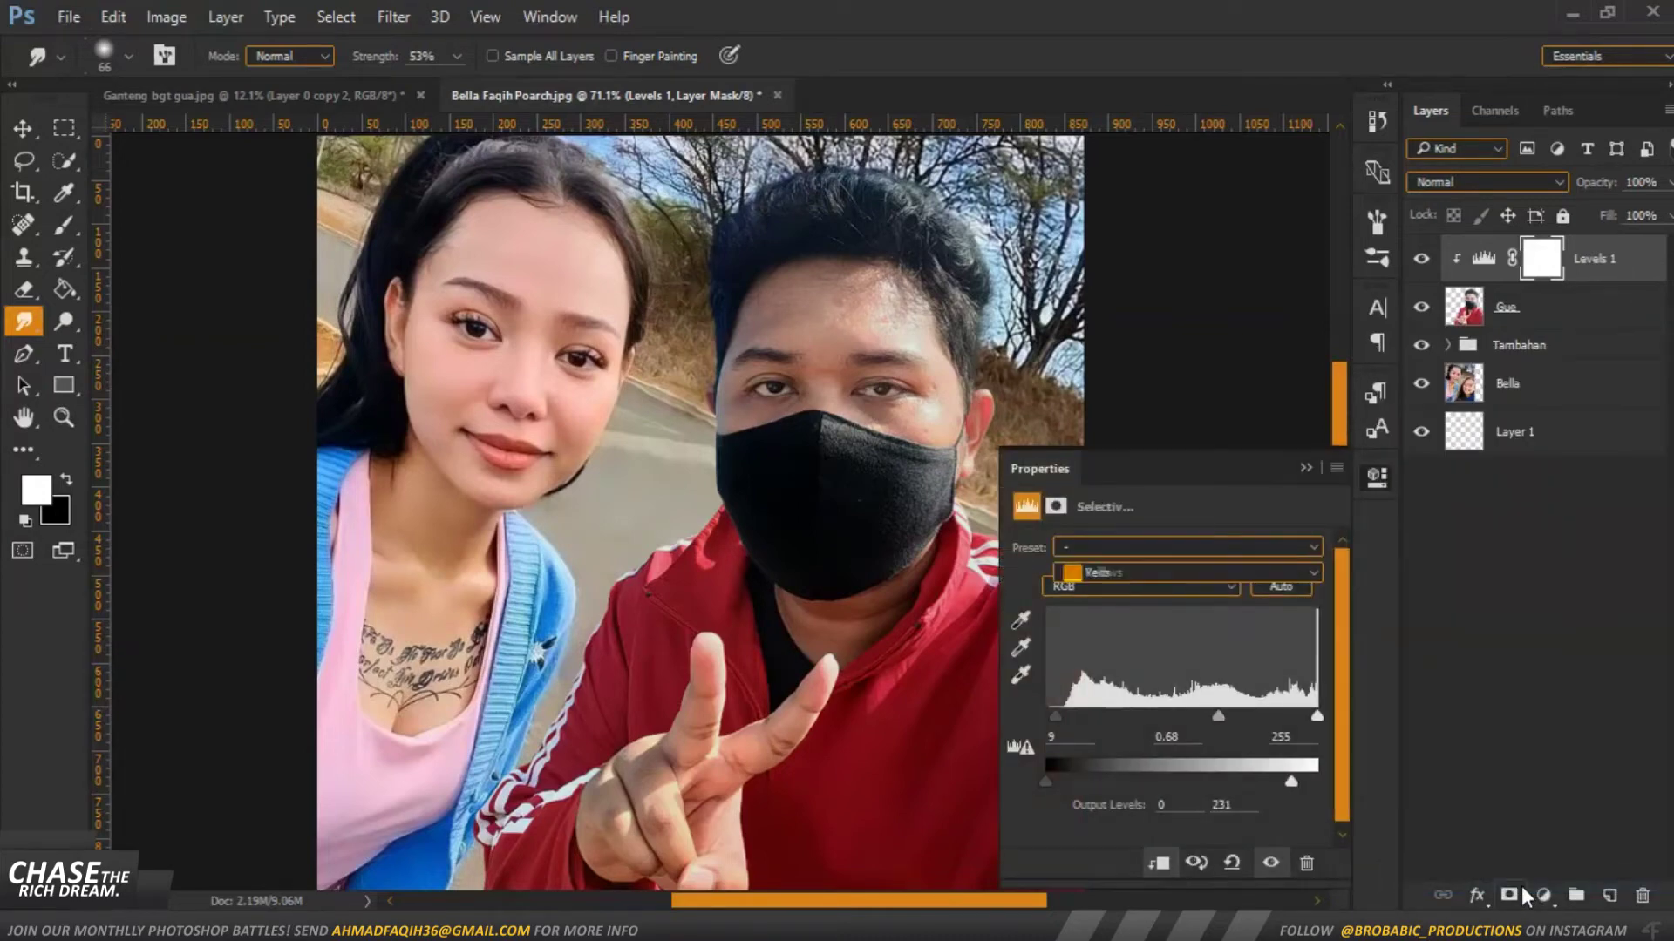
right_click(1600, 258)
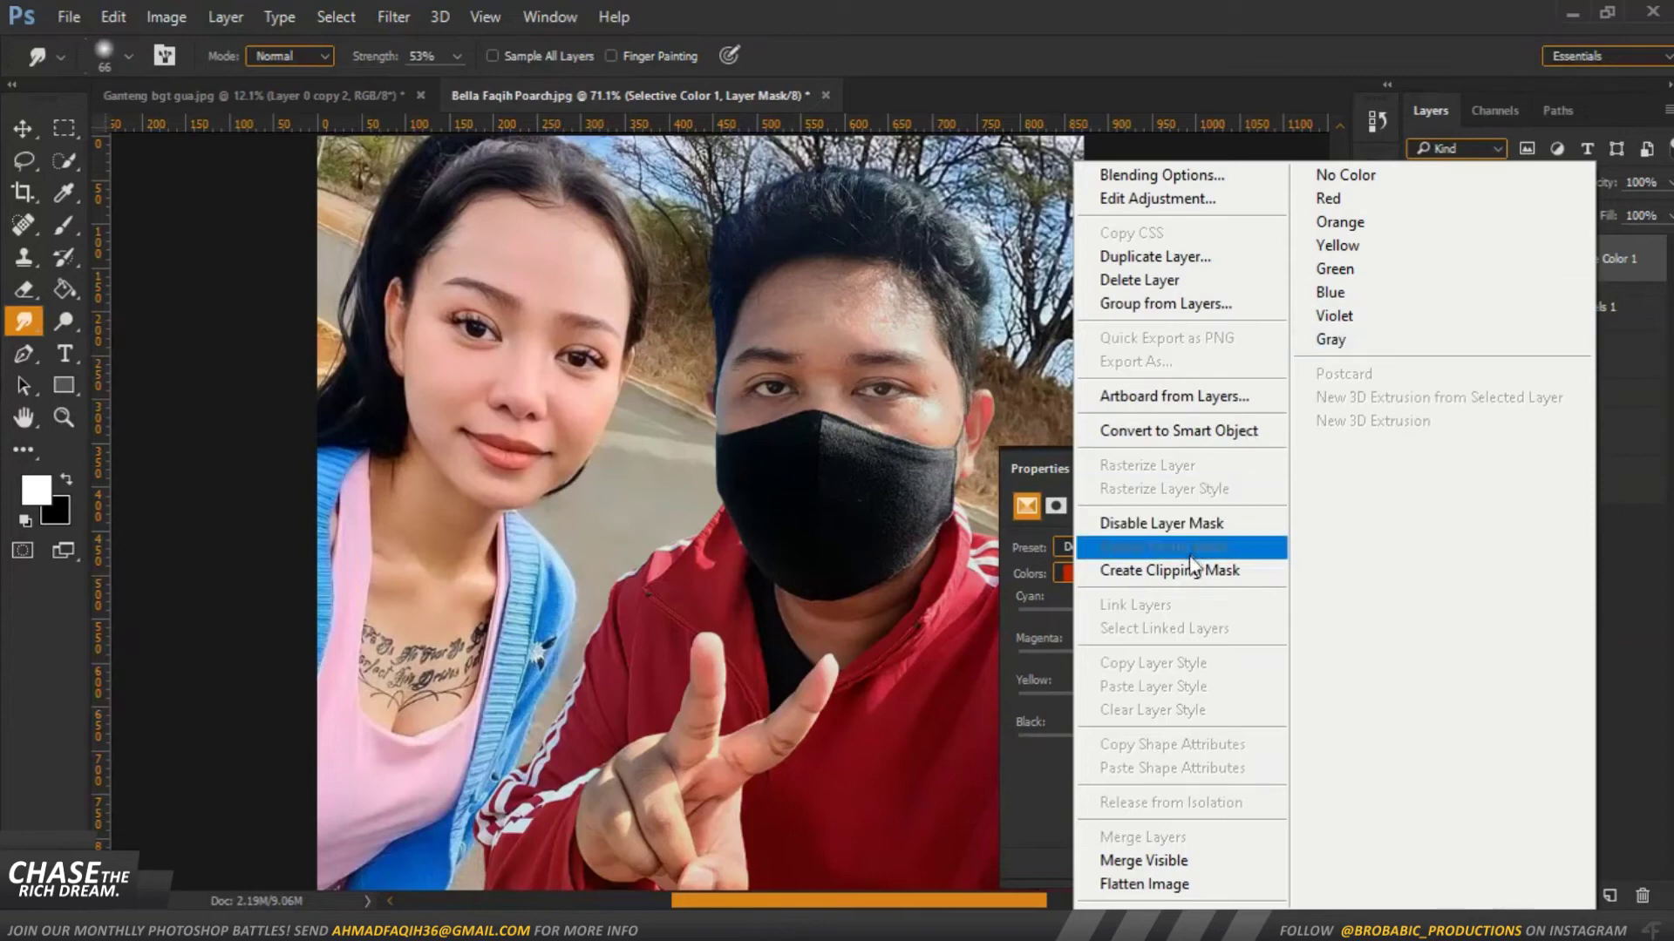
click(1195, 572)
click(393, 16)
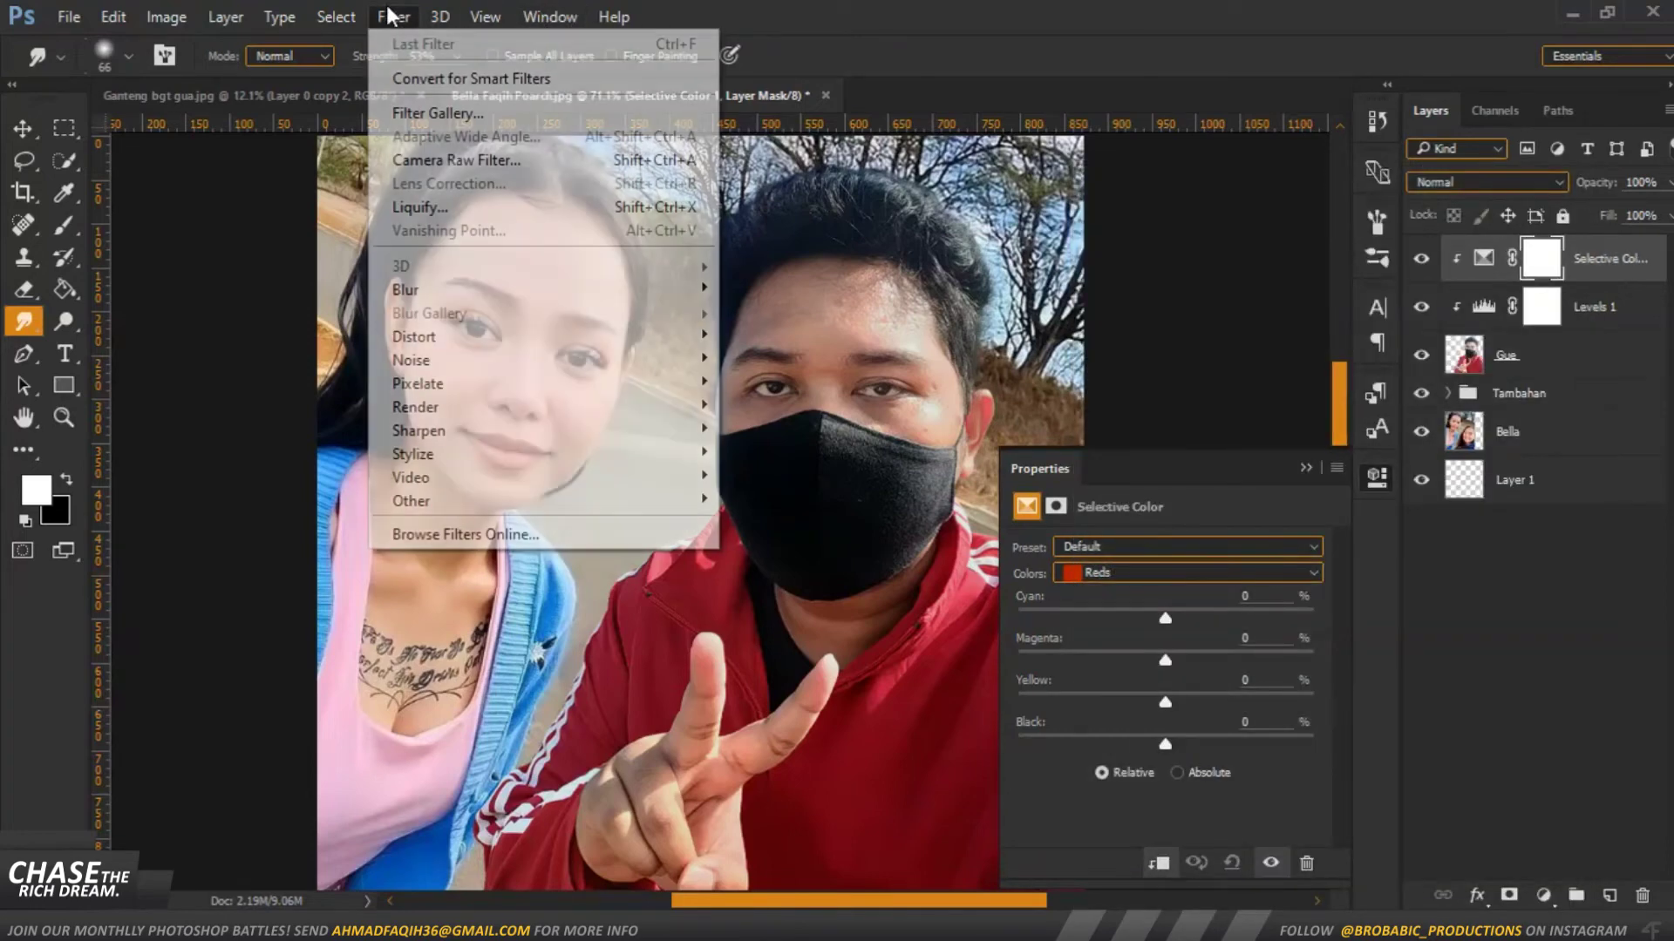
click(1131, 12)
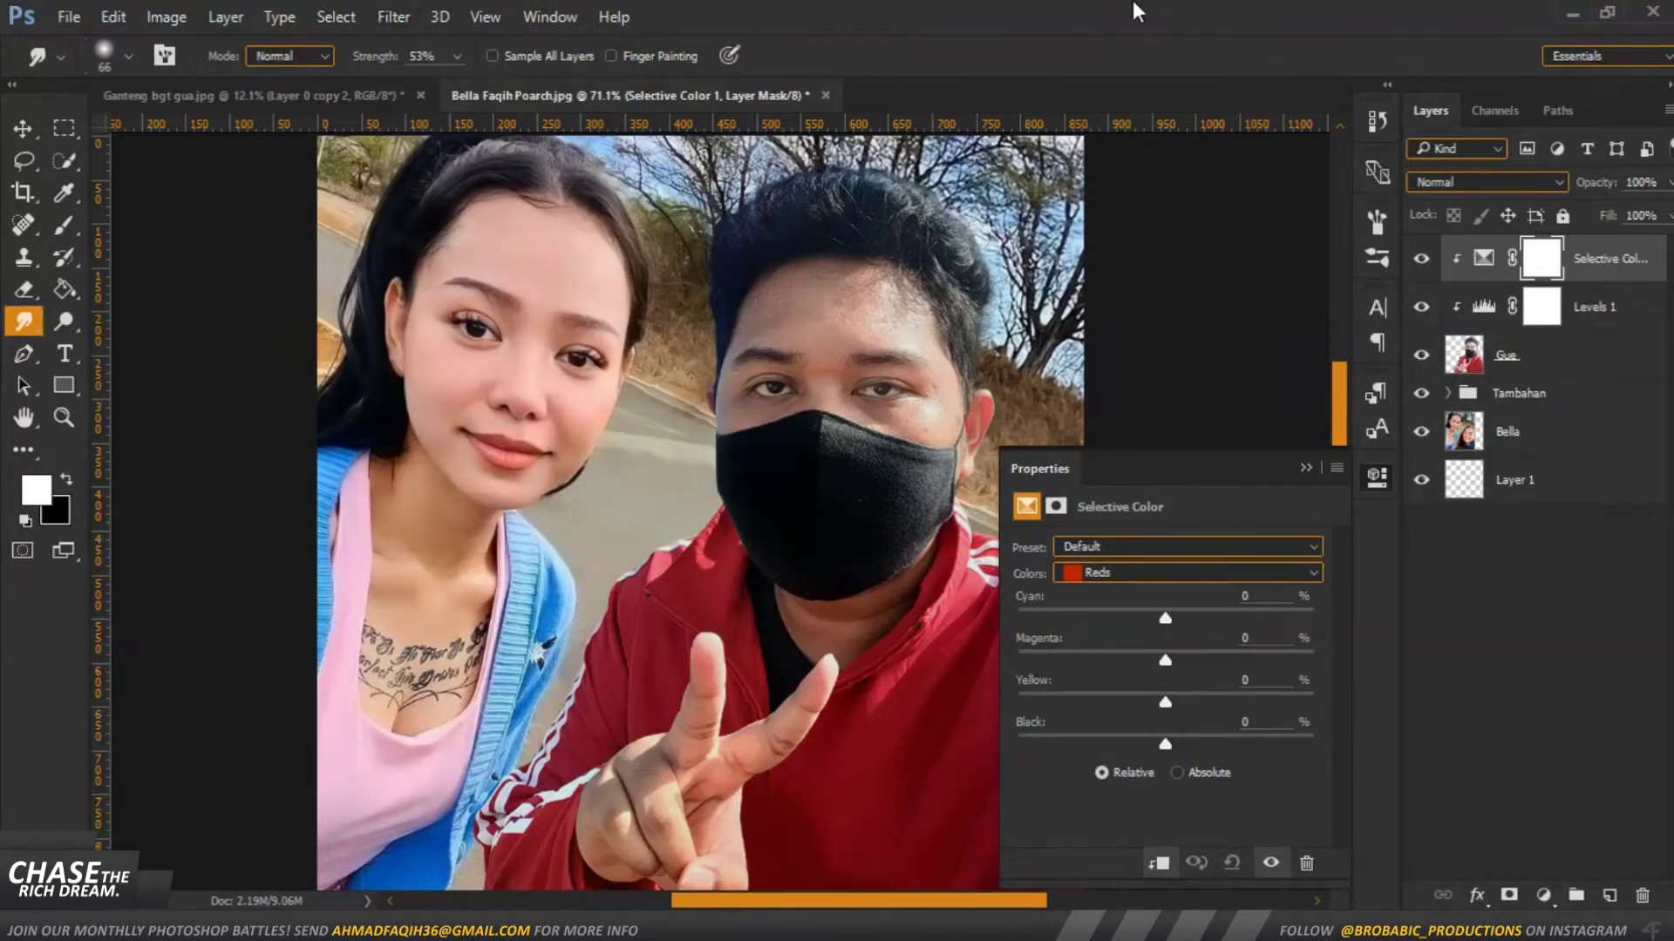
Set the Blues to Cyan -60, Magenta -50, Yellow +100 and Black -100
click(1091, 574)
click(1134, 677)
drag(1164, 745, 1001, 760)
mouse_move(1164, 618)
mouse_down()
mouse_move(1057, 618)
mouse_move(1075, 618)
mouse_up()
drag(1164, 660, 950, 663)
drag(1053, 660, 1091, 660)
drag(1165, 703, 1313, 703)
drag(1225, 745, 1207, 745)
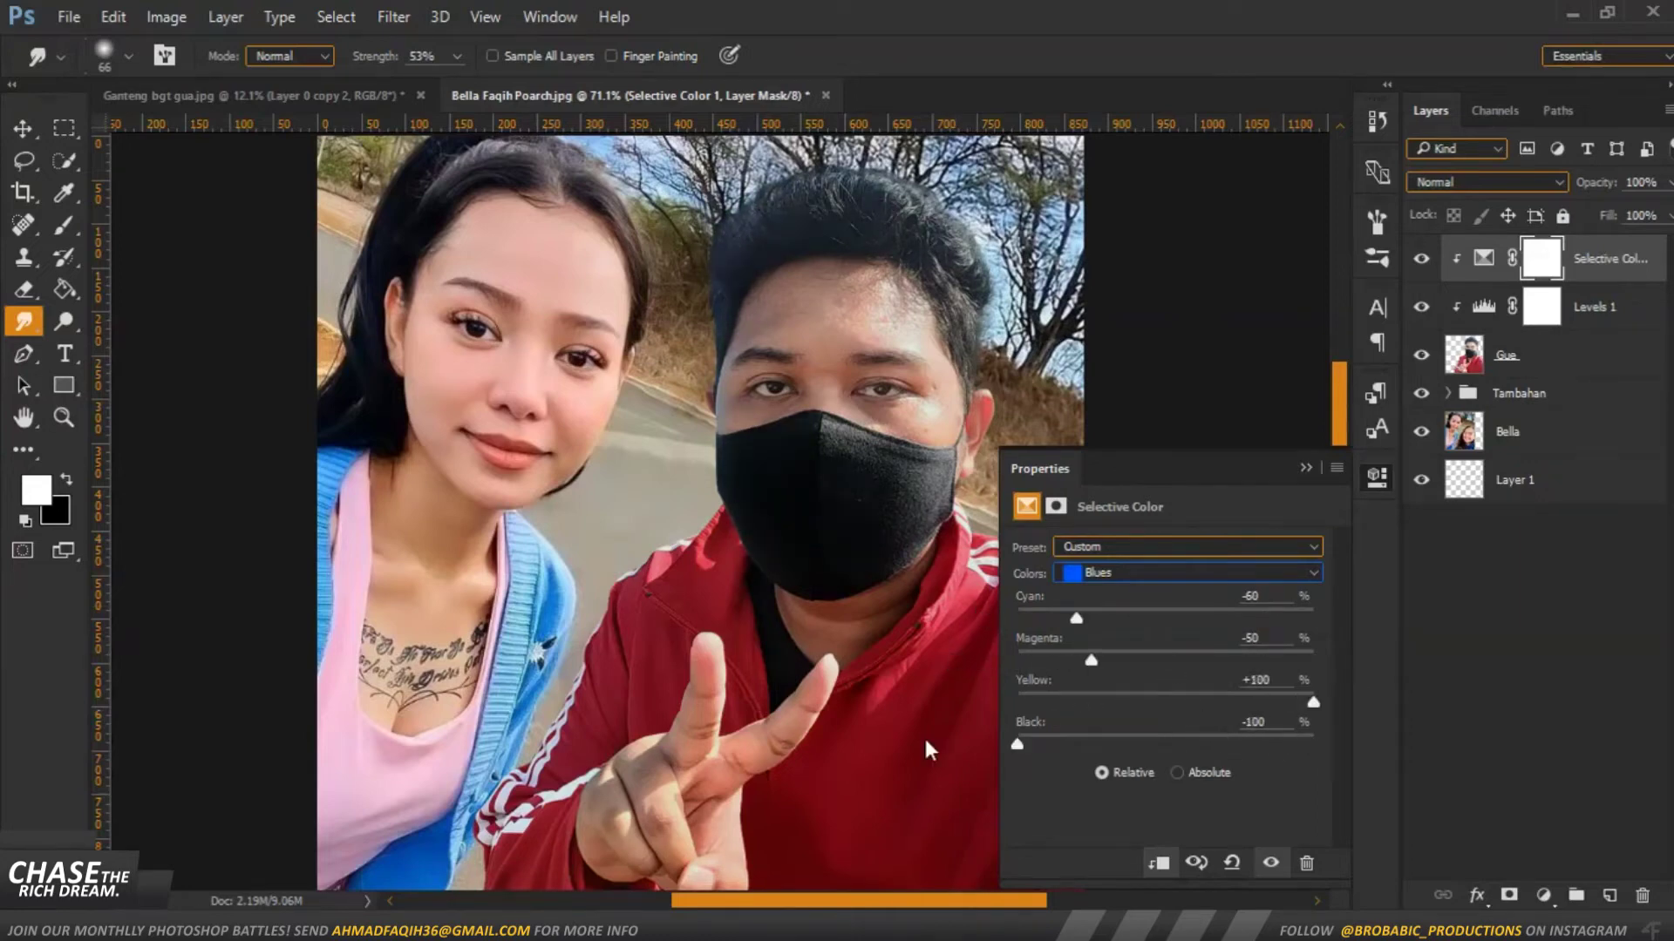
click(1305, 470)
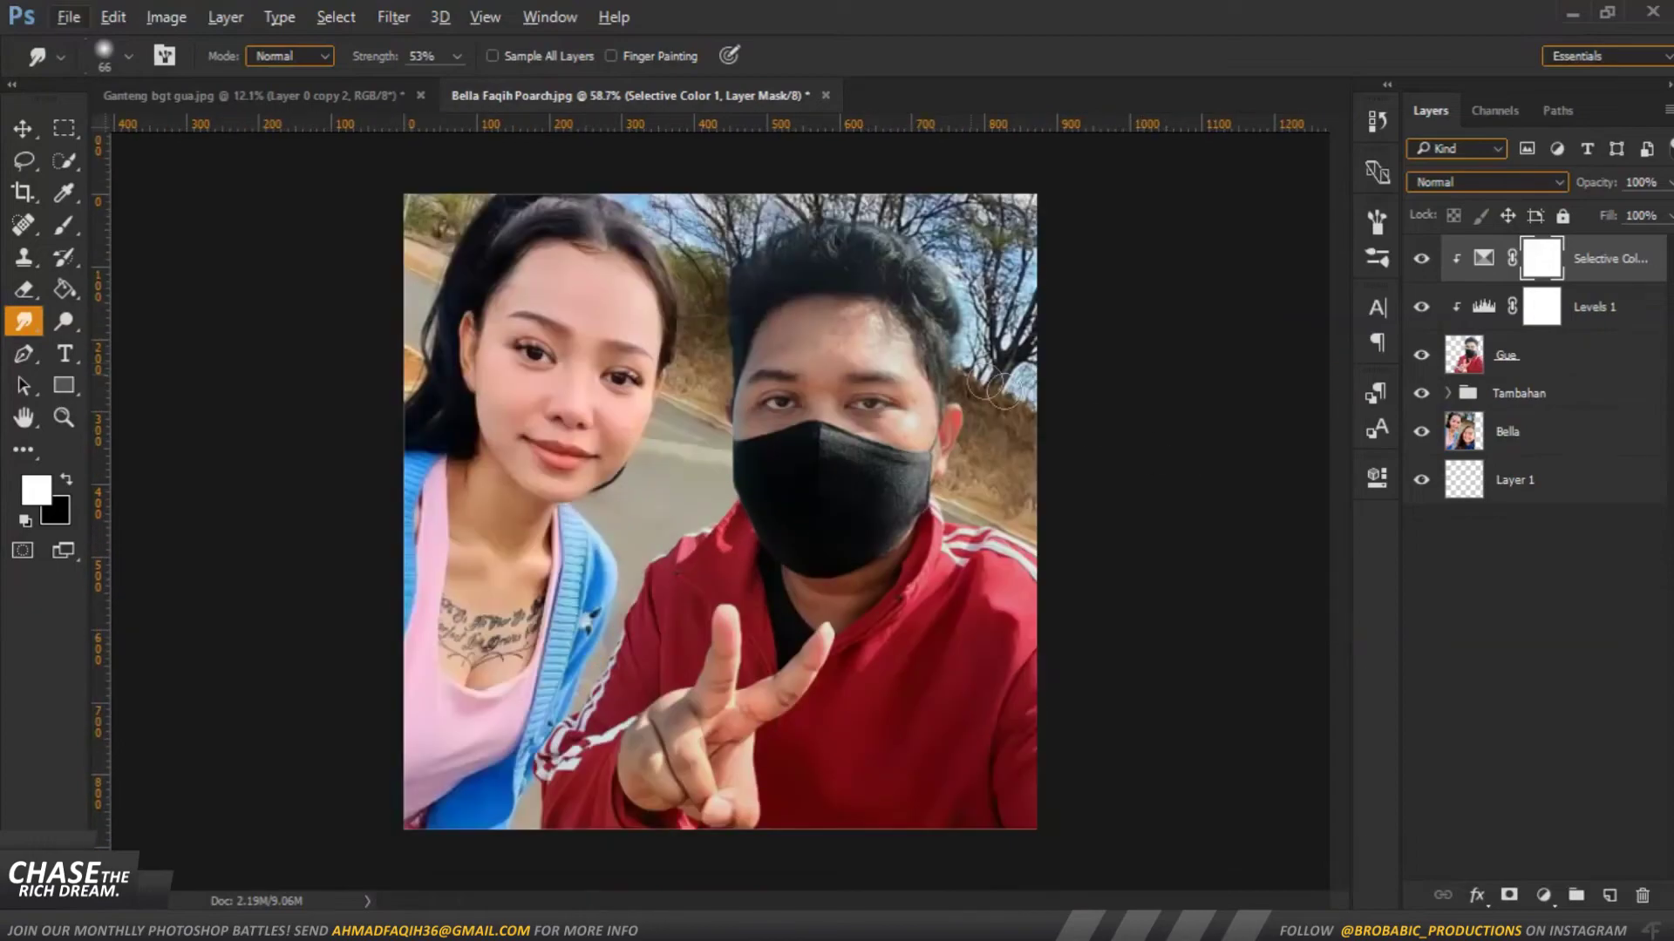
scroll(983, 381, up, 2)
scroll(983, 381, up, 3)
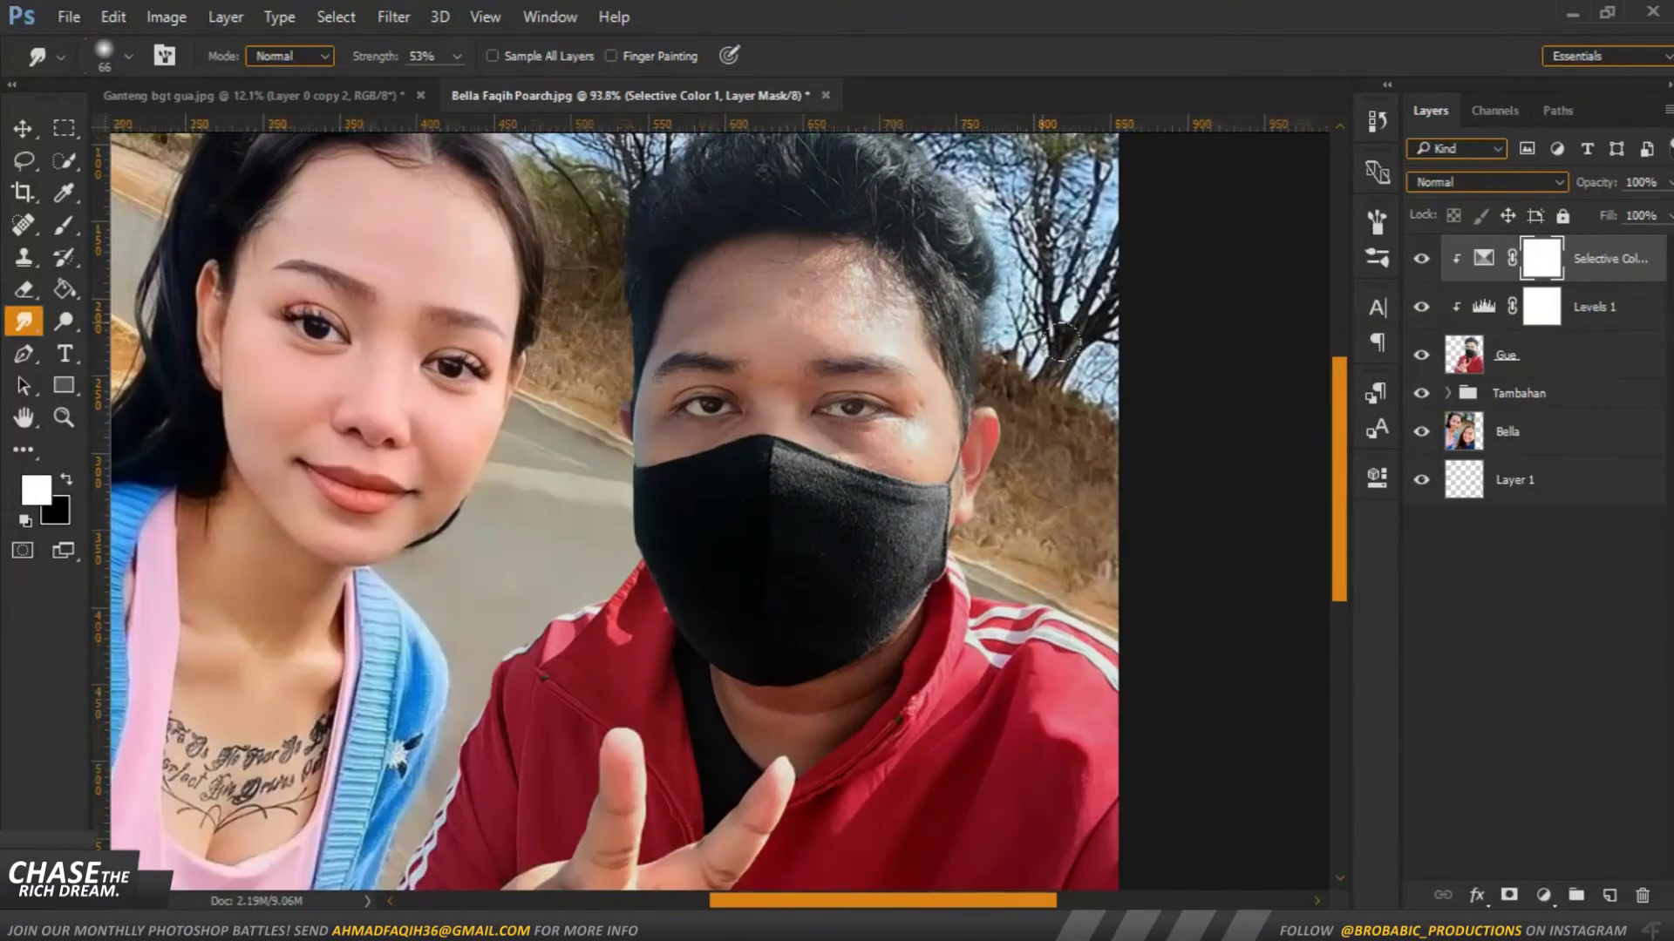
scroll(1046, 353, up, 3)
scroll(1042, 353, down, 2)
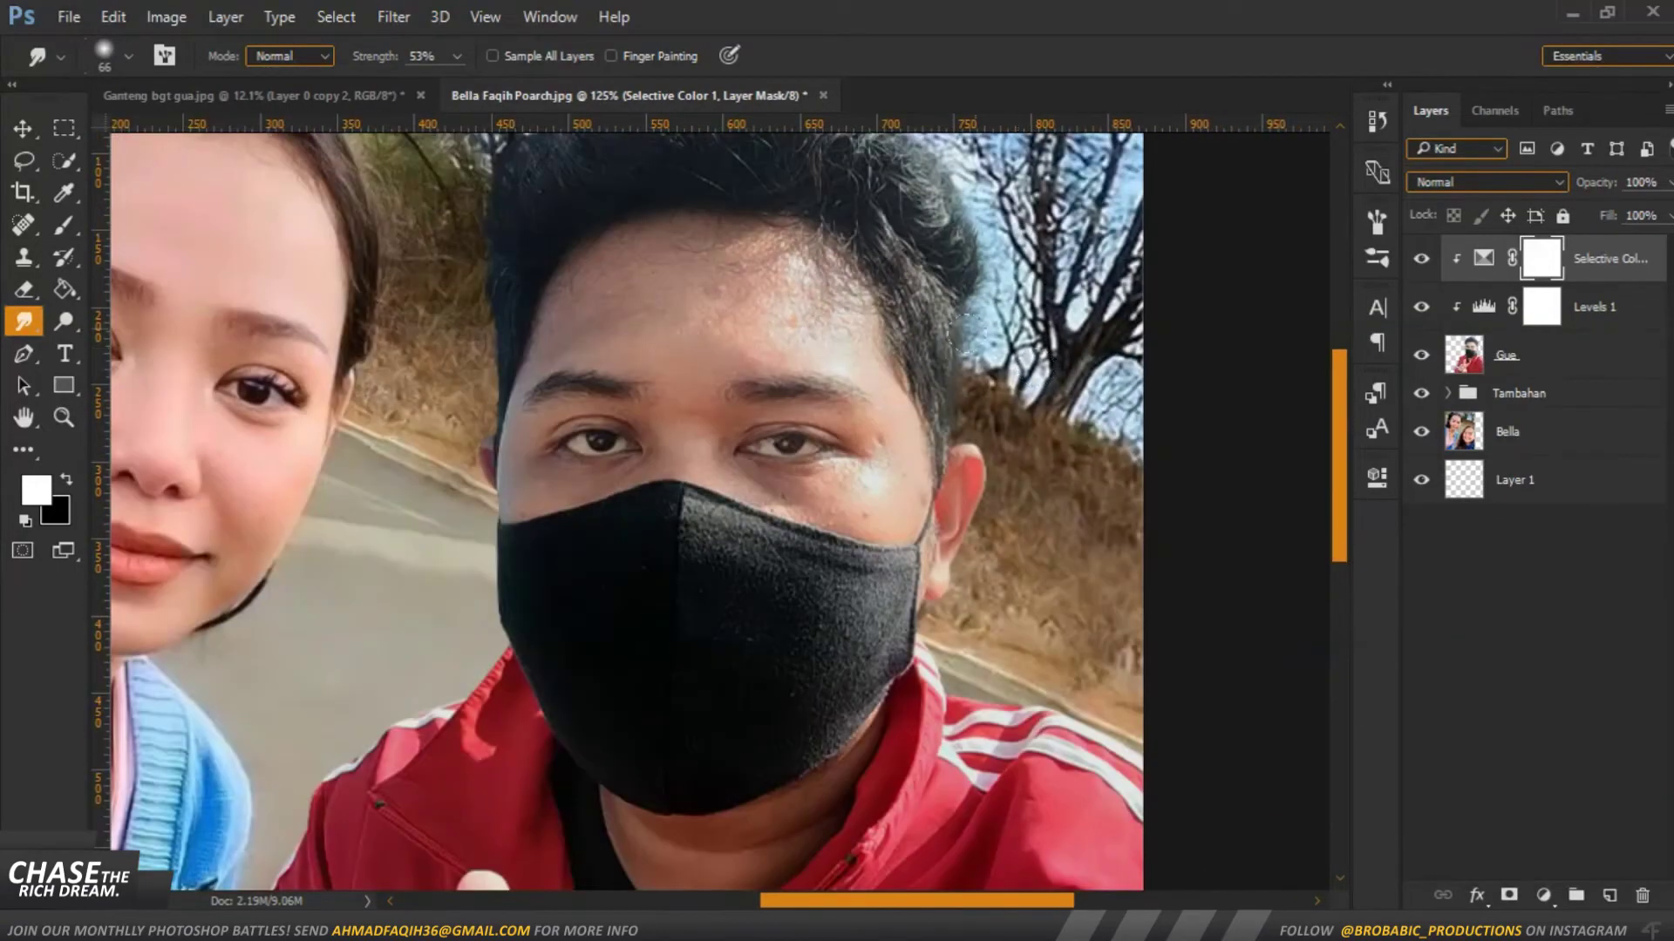
drag(518, 381, 671, 619)
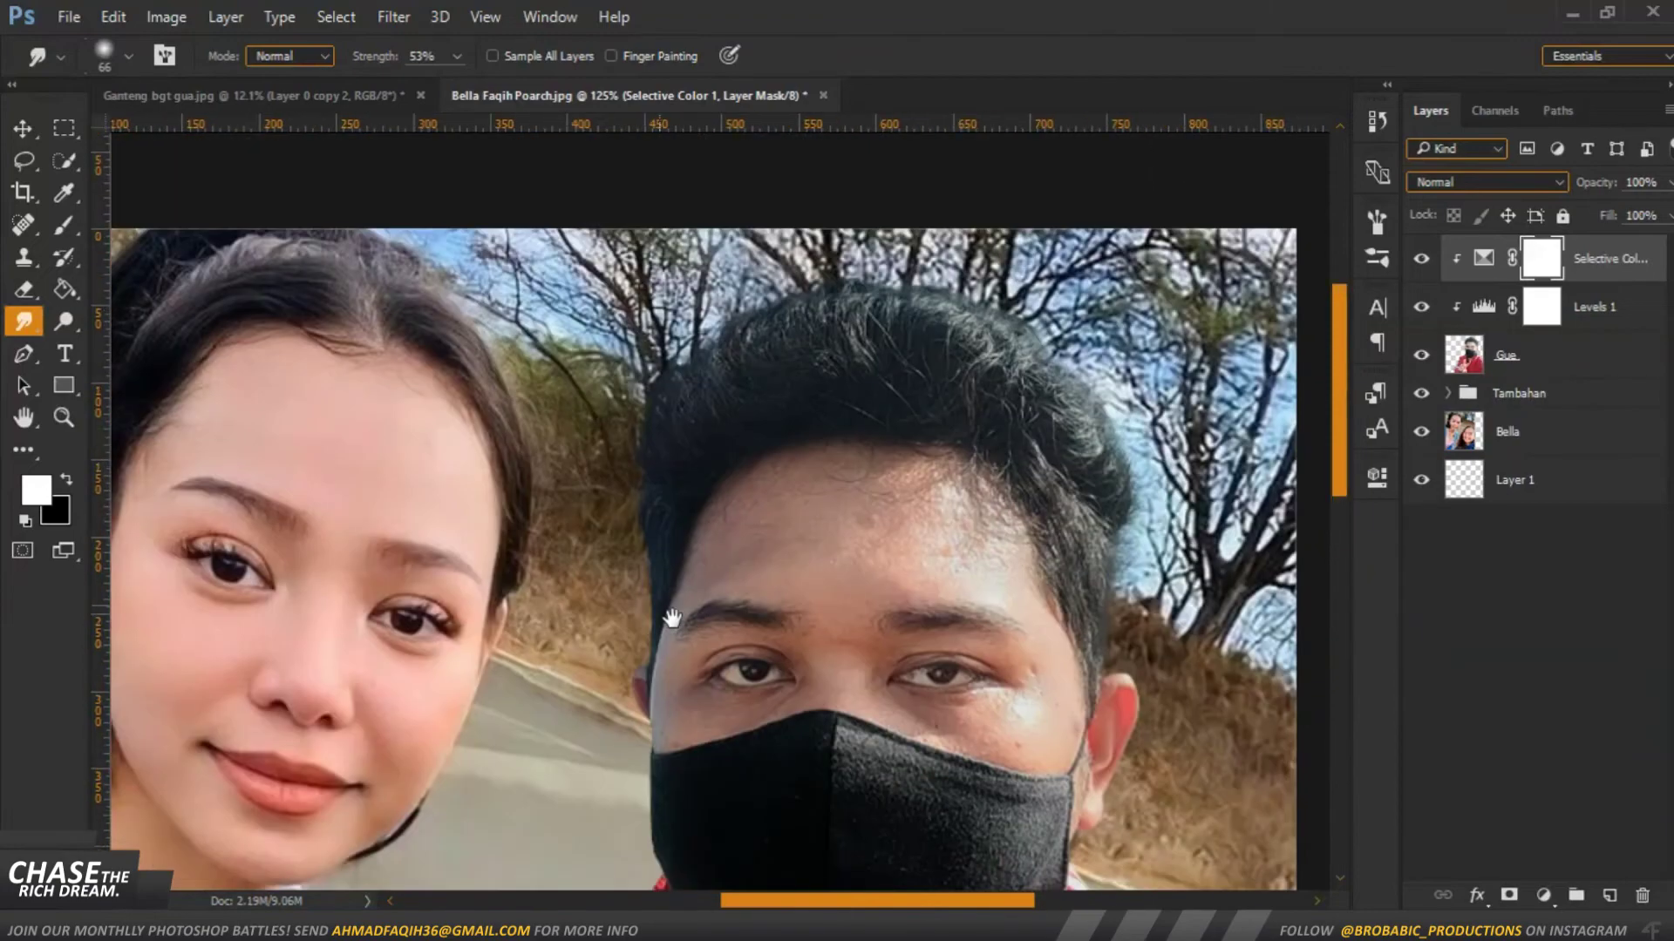
scroll(645, 484, down, 2)
scroll(649, 490, down, 2)
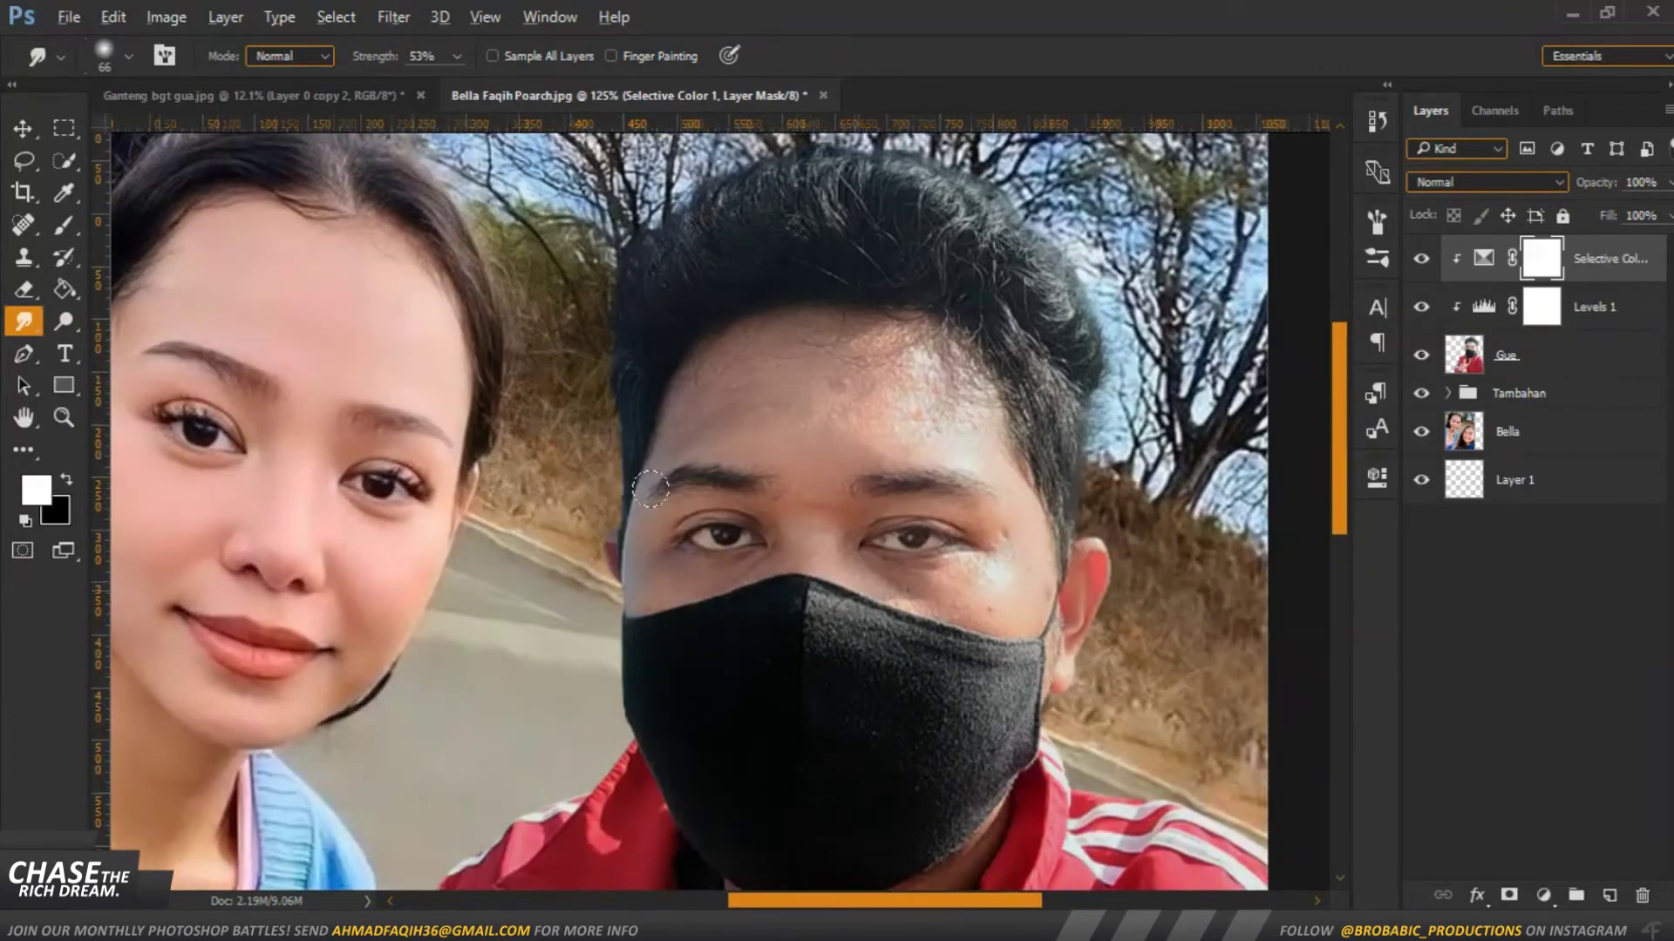
scroll(650, 490, up, 1)
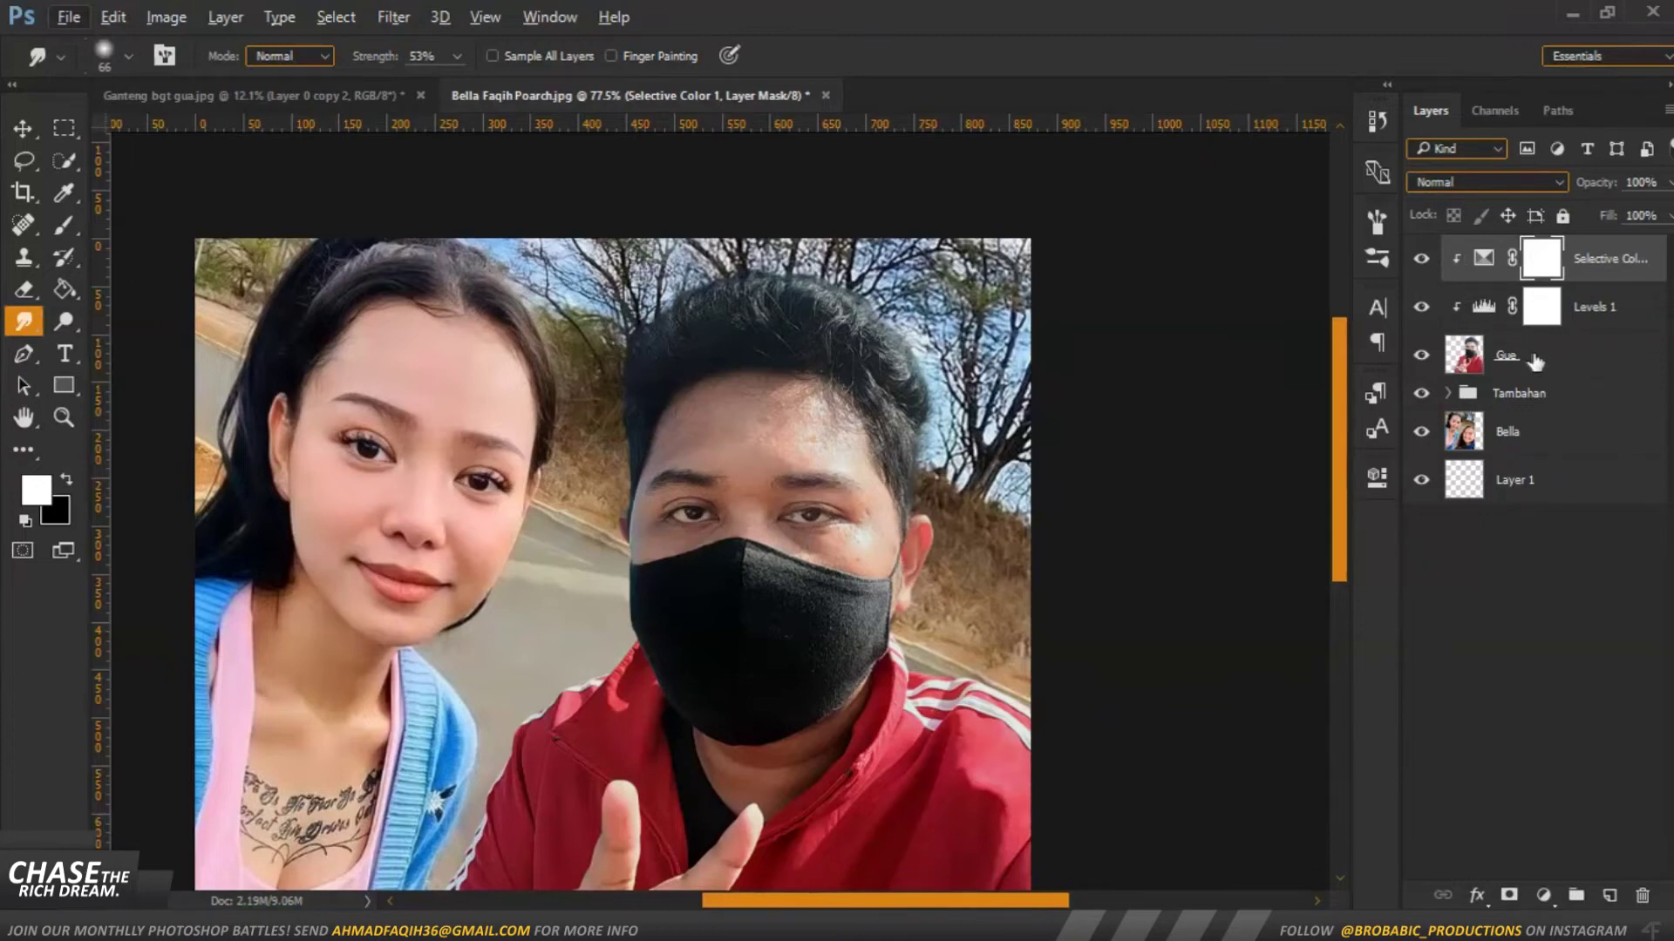
Hide Selective Color, then Camera Raw the Gue layer with HSL Blues at -82
click(1422, 258)
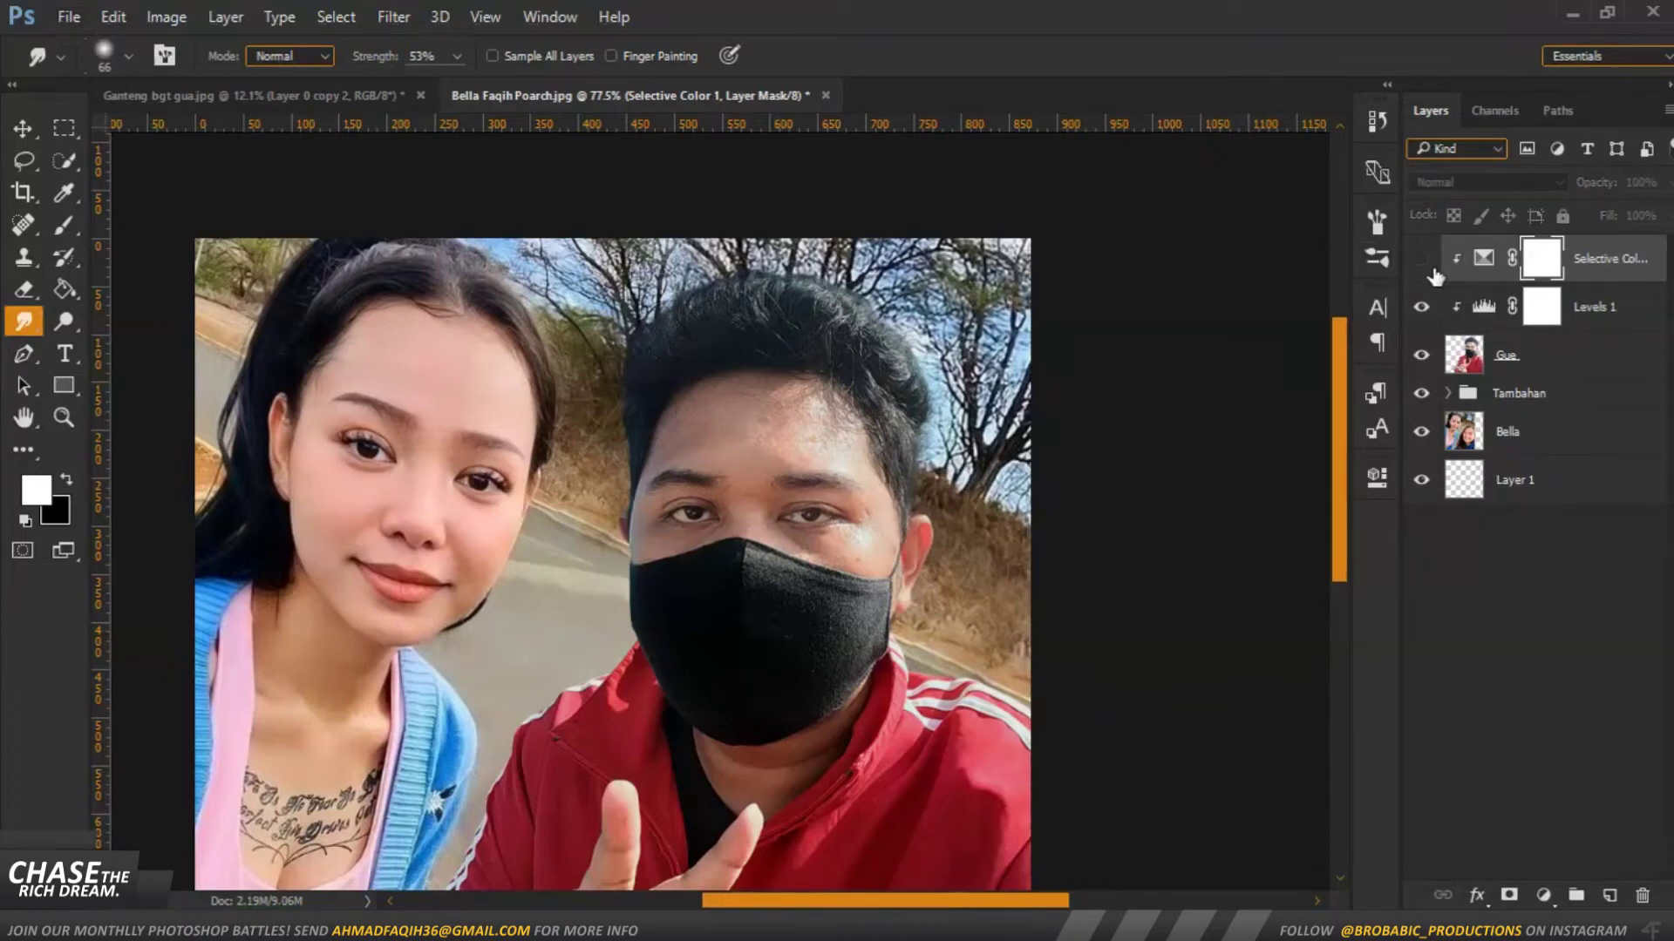
click(1580, 366)
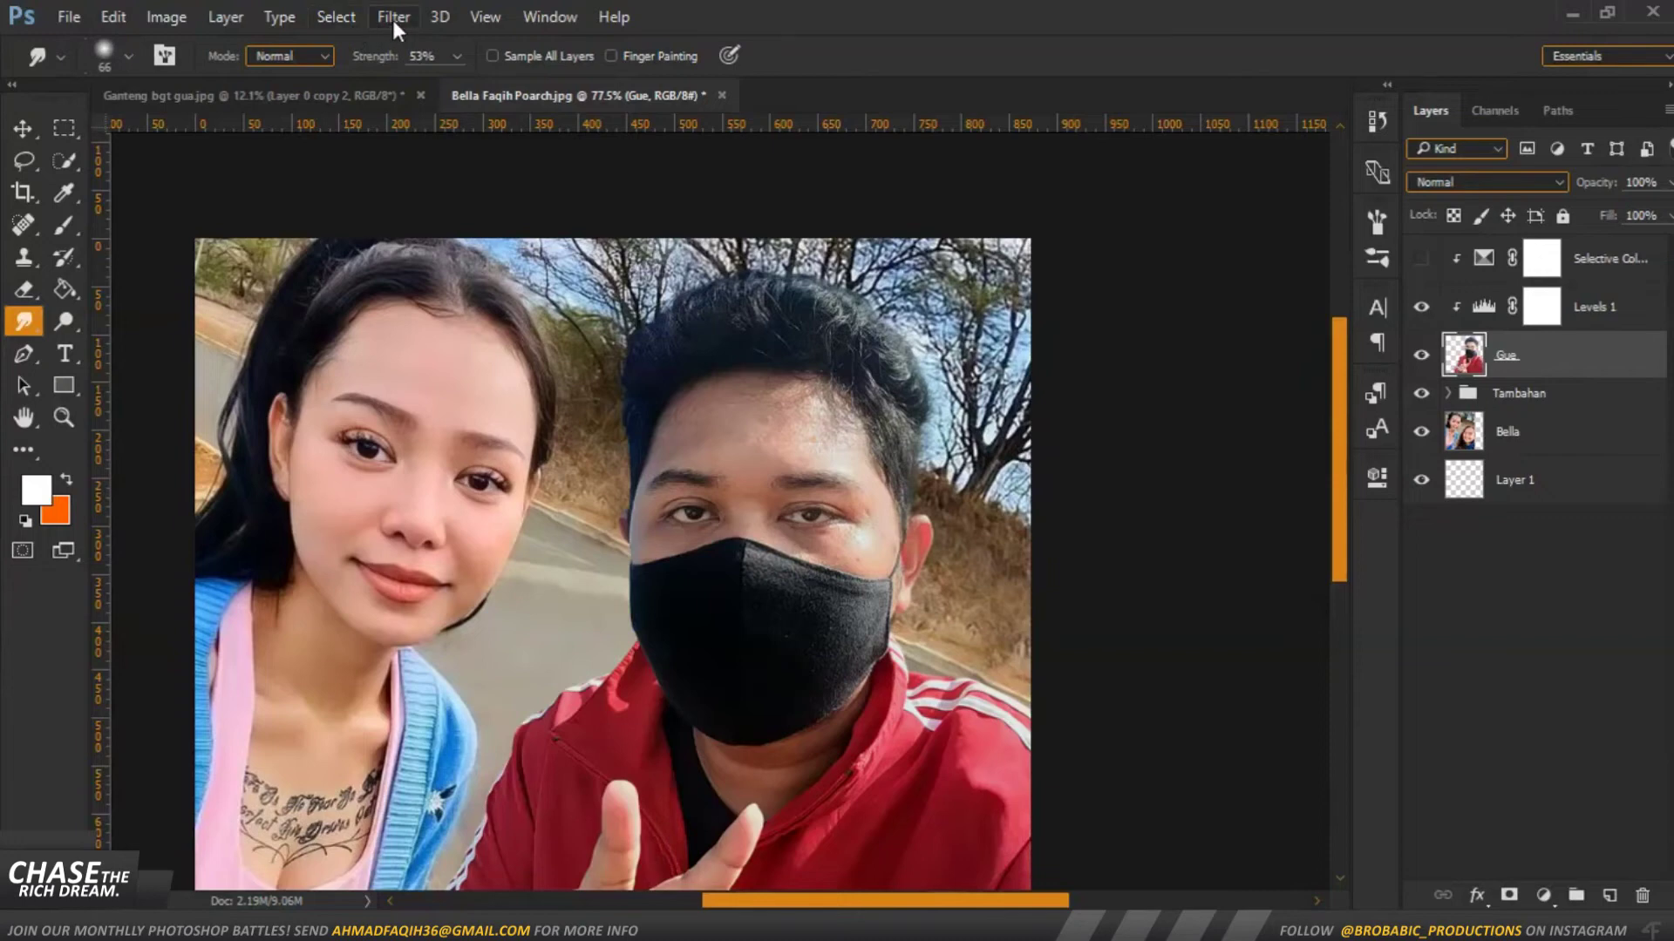
click(391, 16)
click(453, 160)
scroll(680, 458, up, 3)
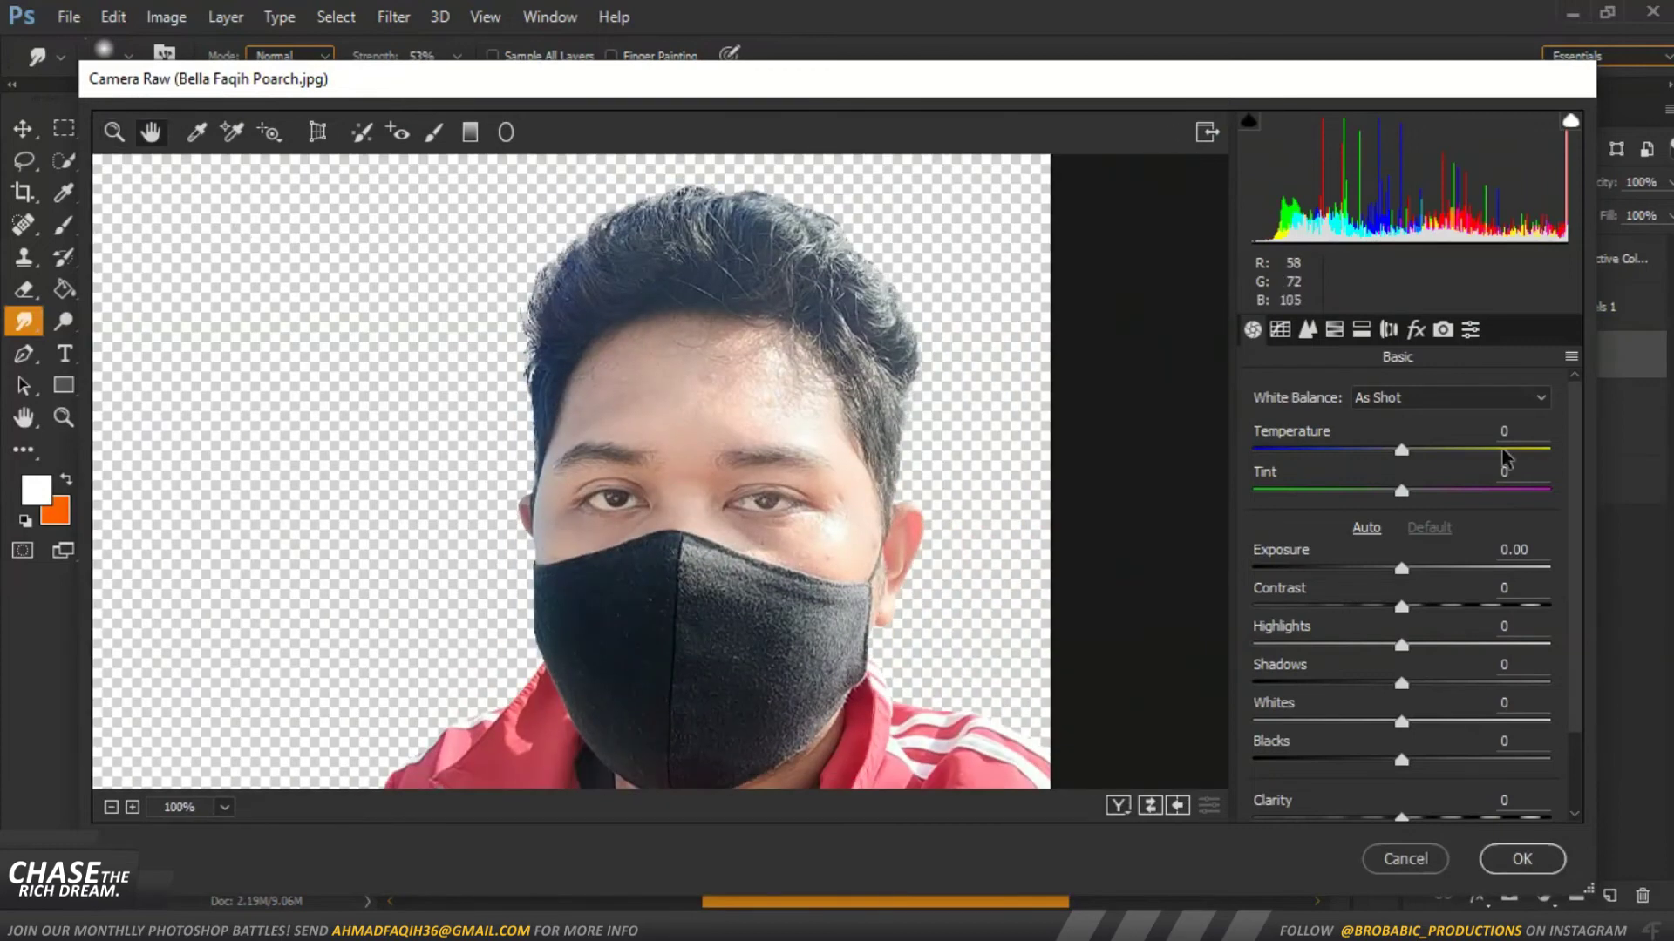
click(1334, 328)
drag(1402, 726, 1280, 726)
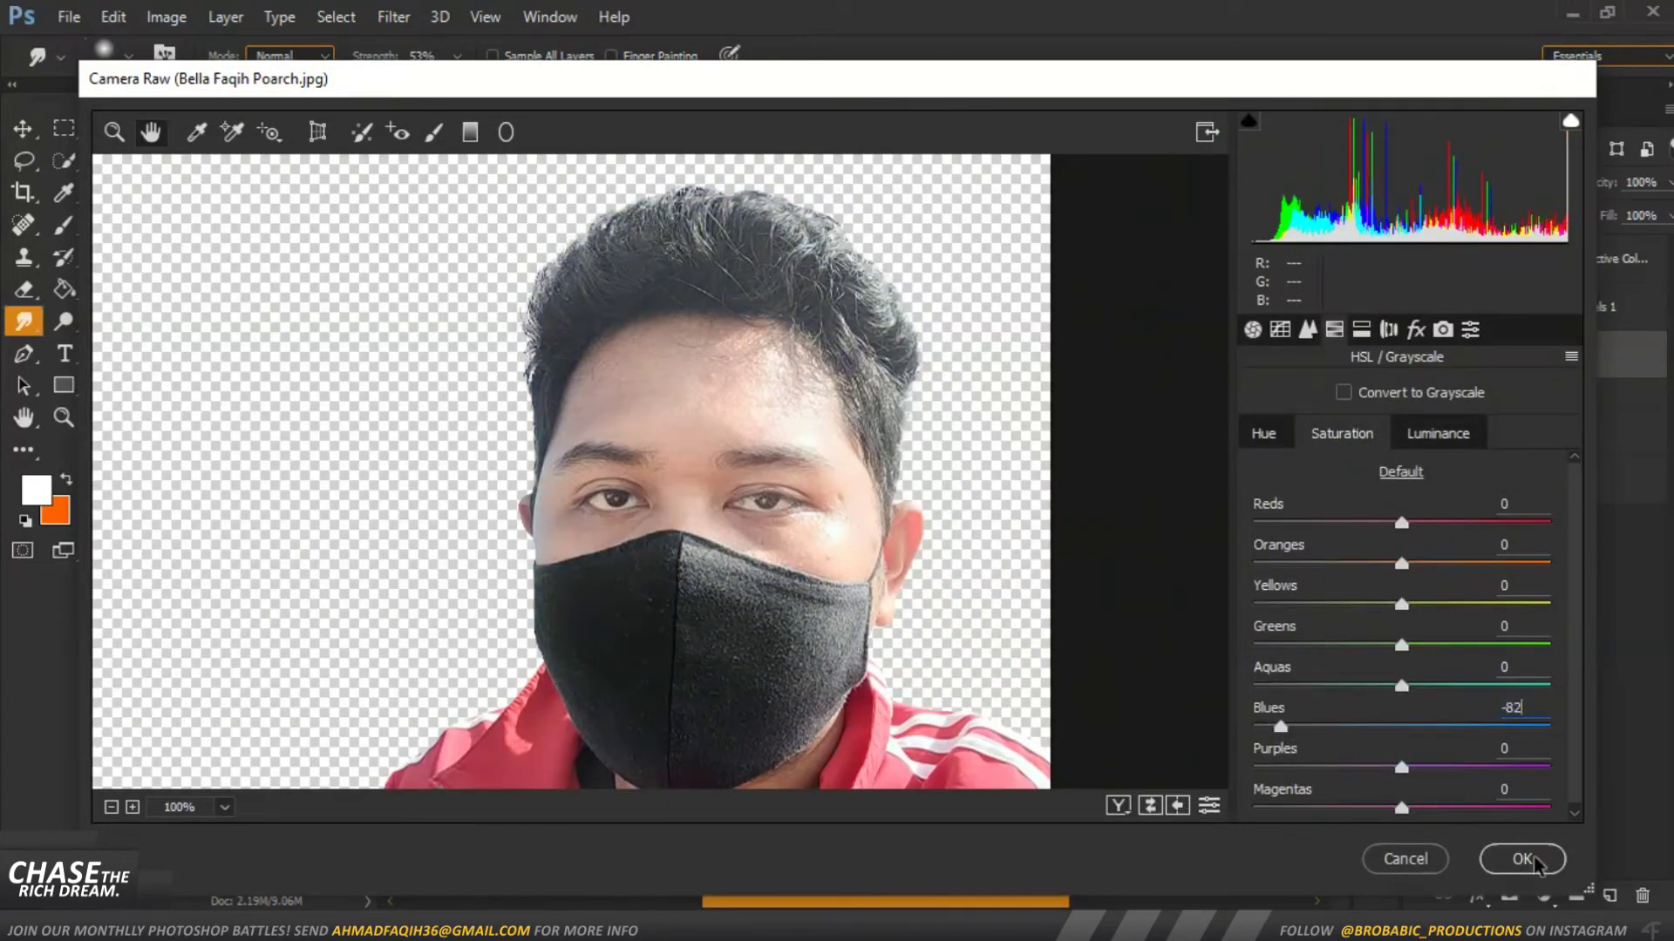
click(1518, 858)
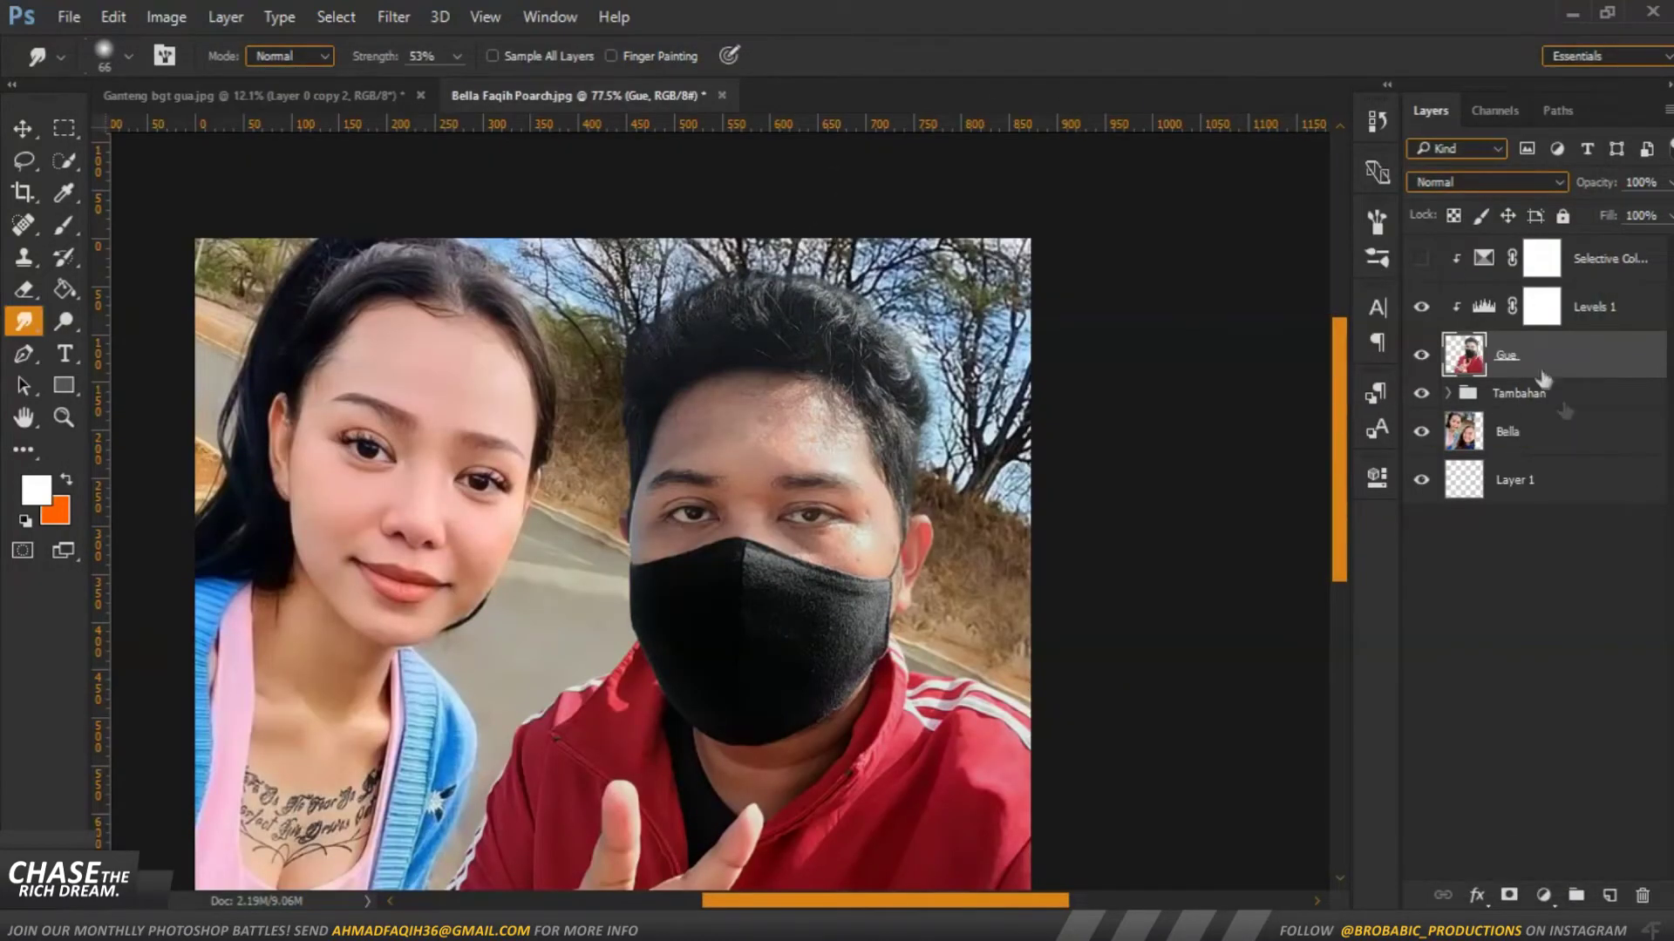
Re-show Selective Color and add an Exposure layer clipped to the man at -1.17
double_click(1440, 266)
key(Escape)
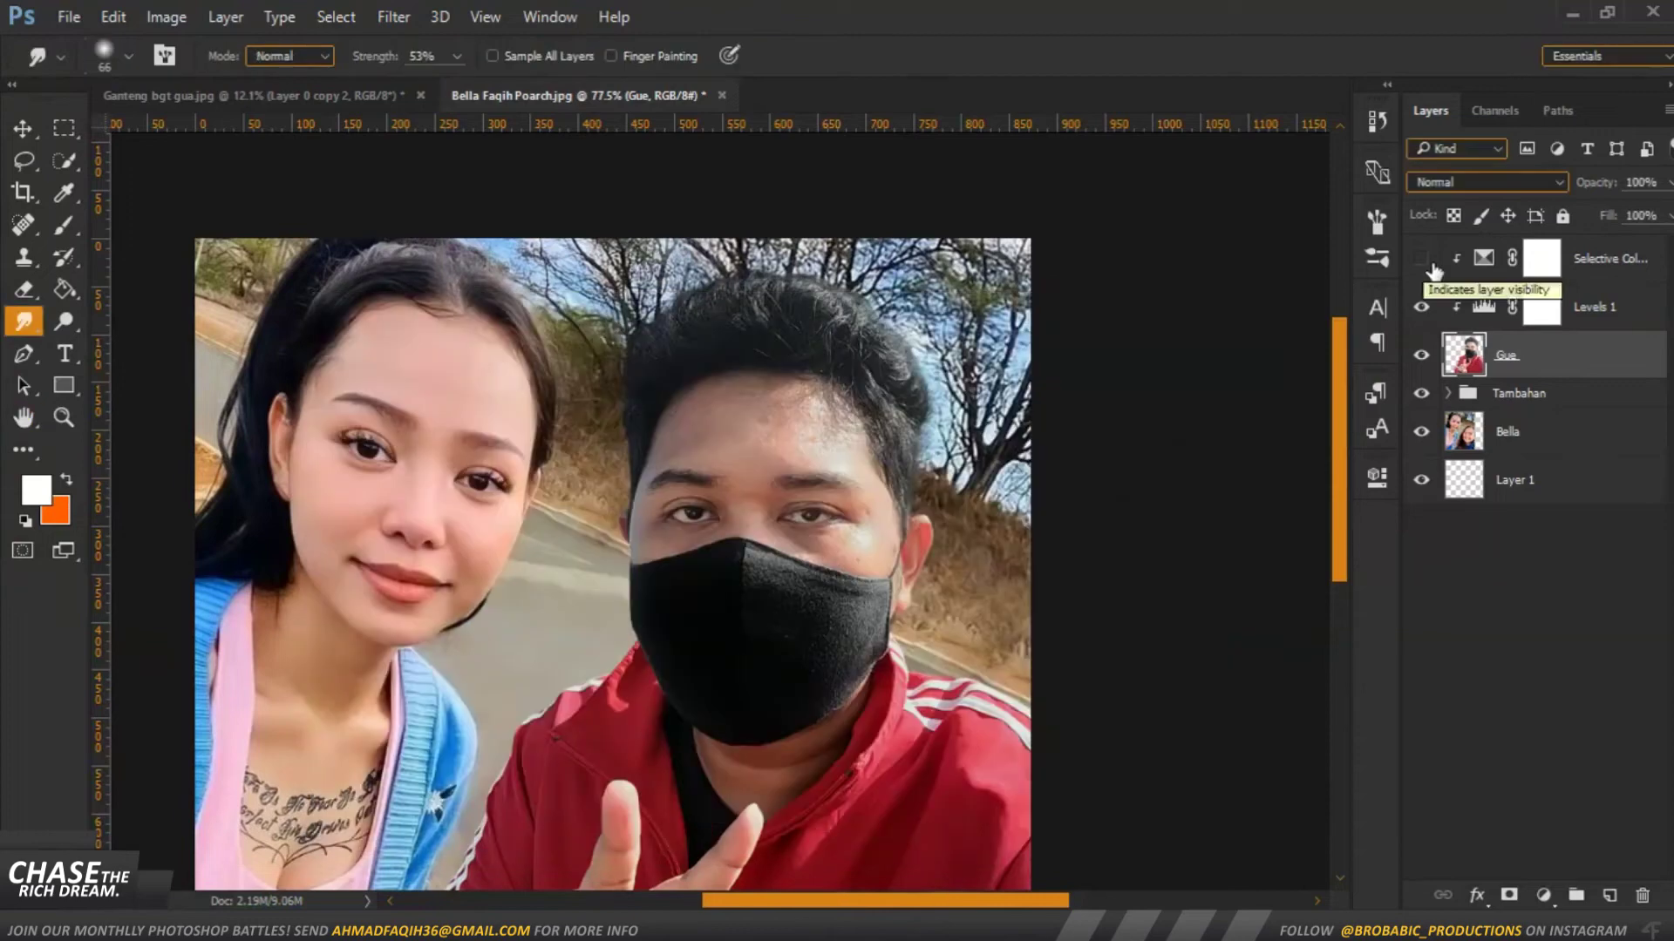
click(1588, 269)
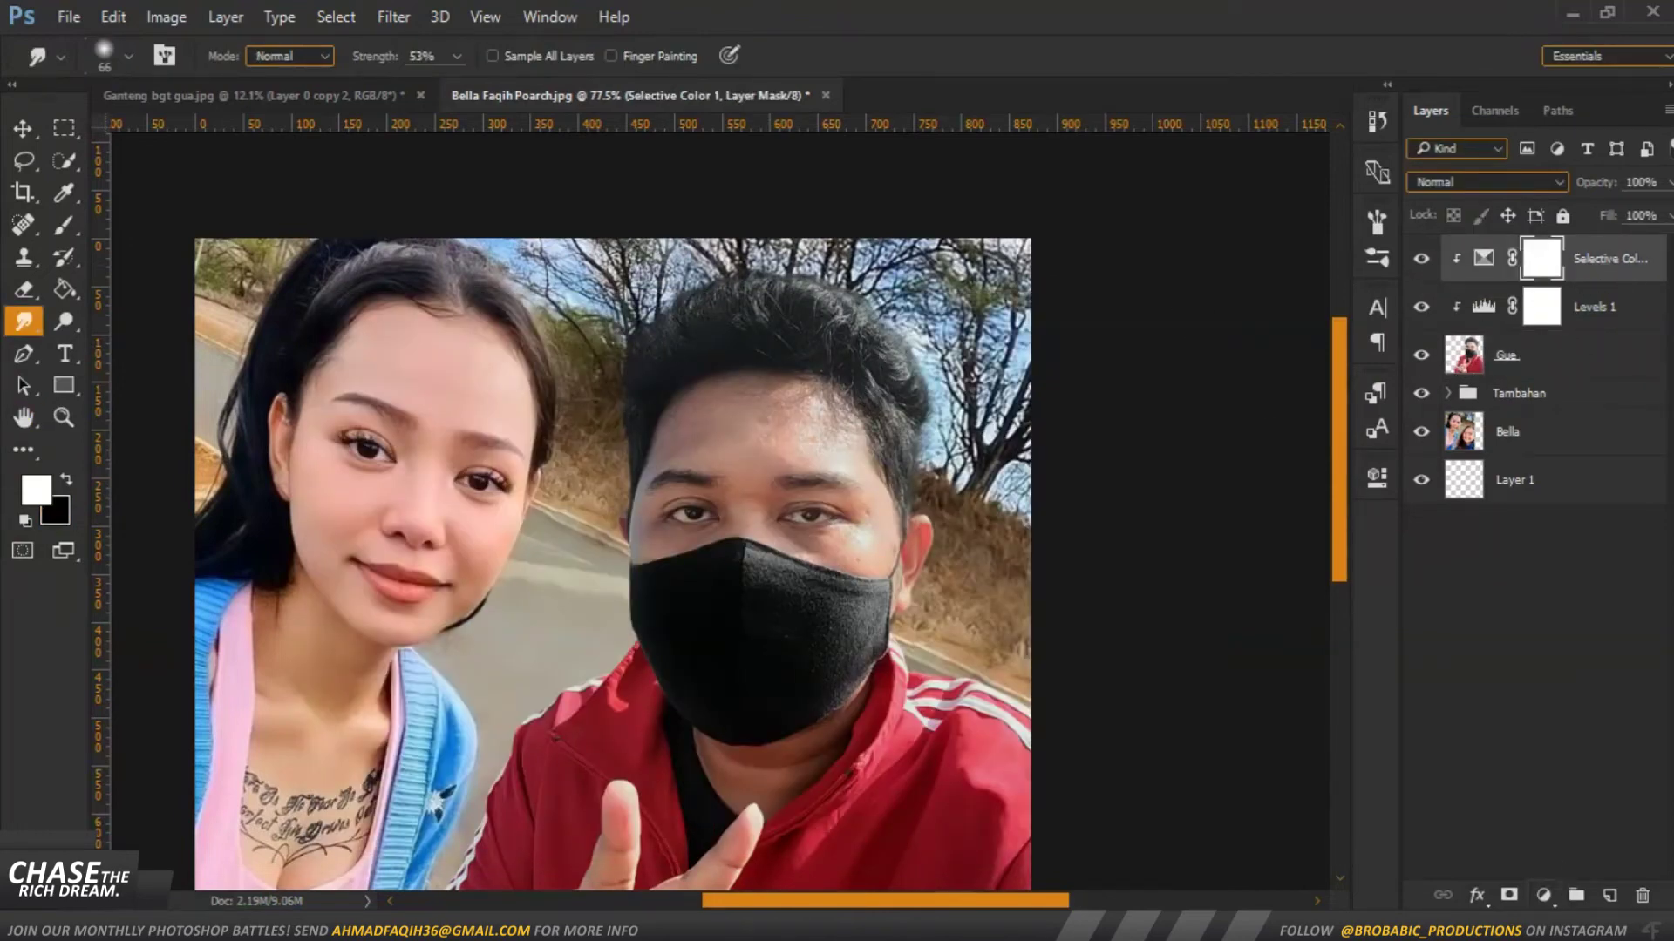
click(1543, 896)
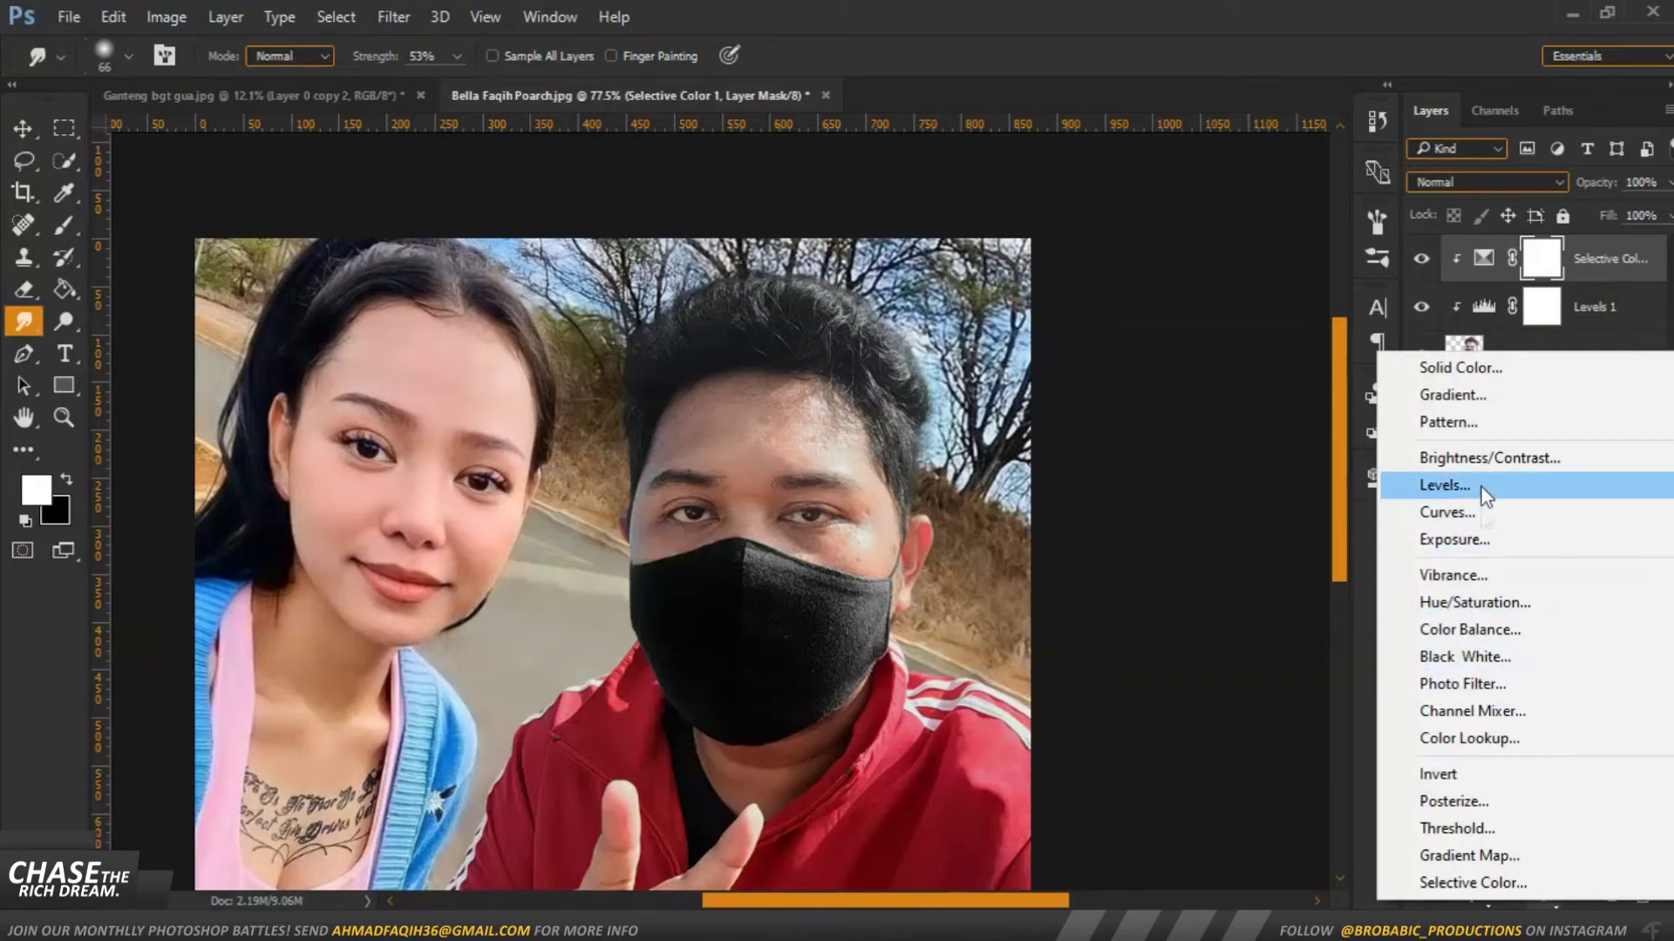
click(1480, 542)
right_click(1608, 261)
click(1186, 569)
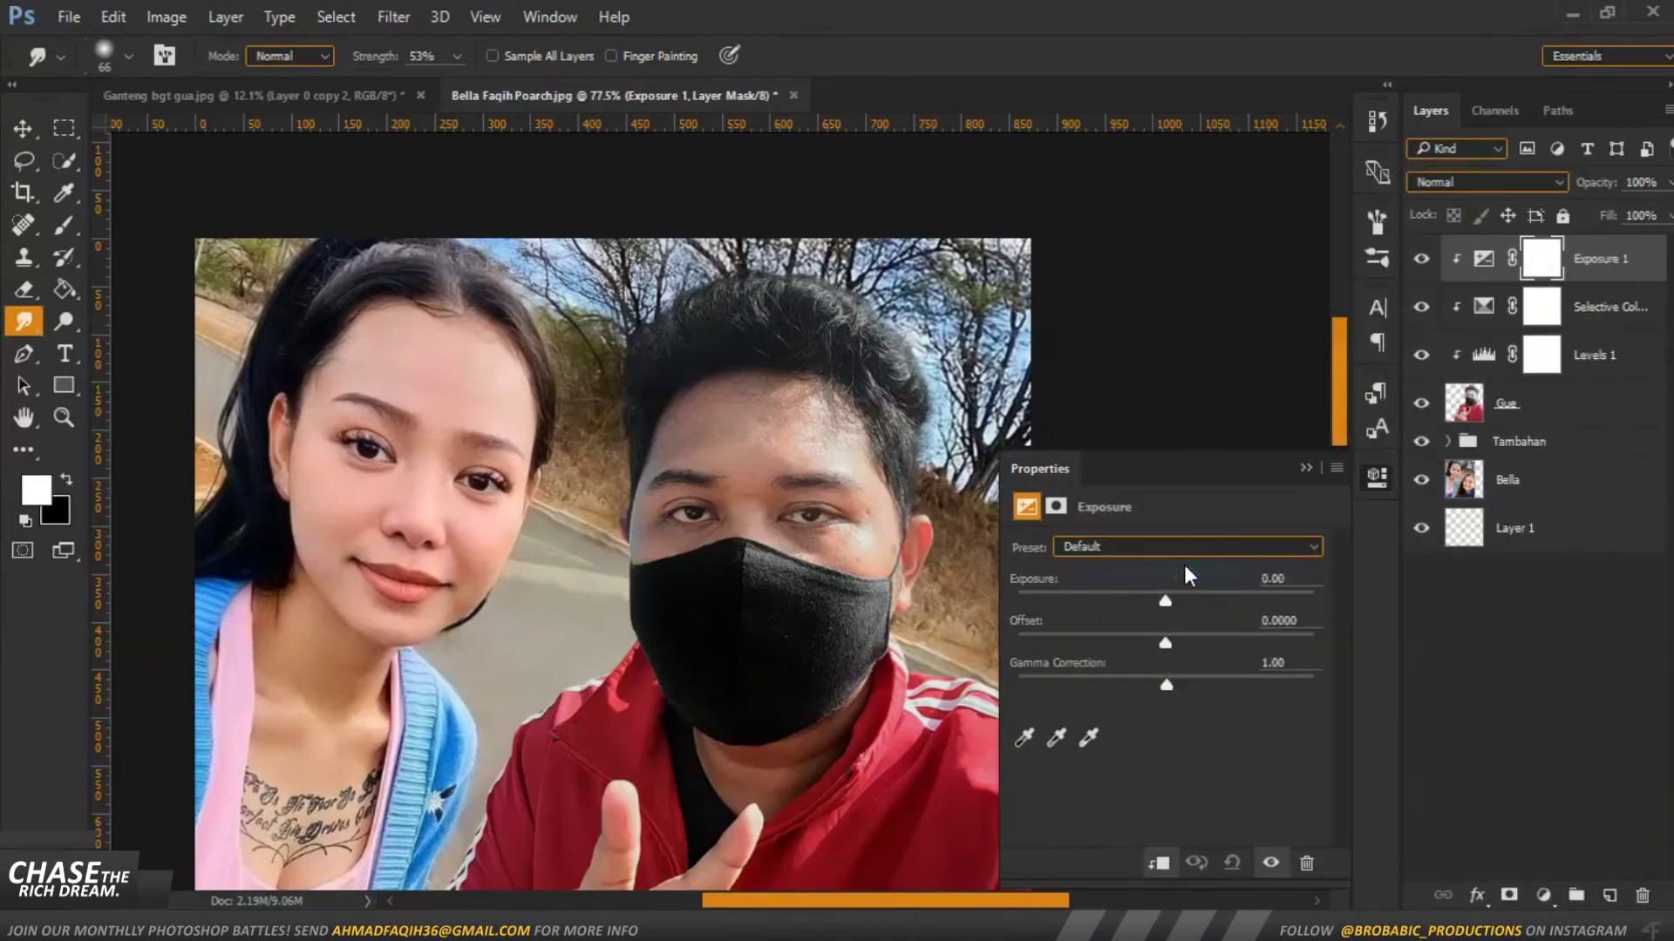
drag(1165, 599, 1140, 603)
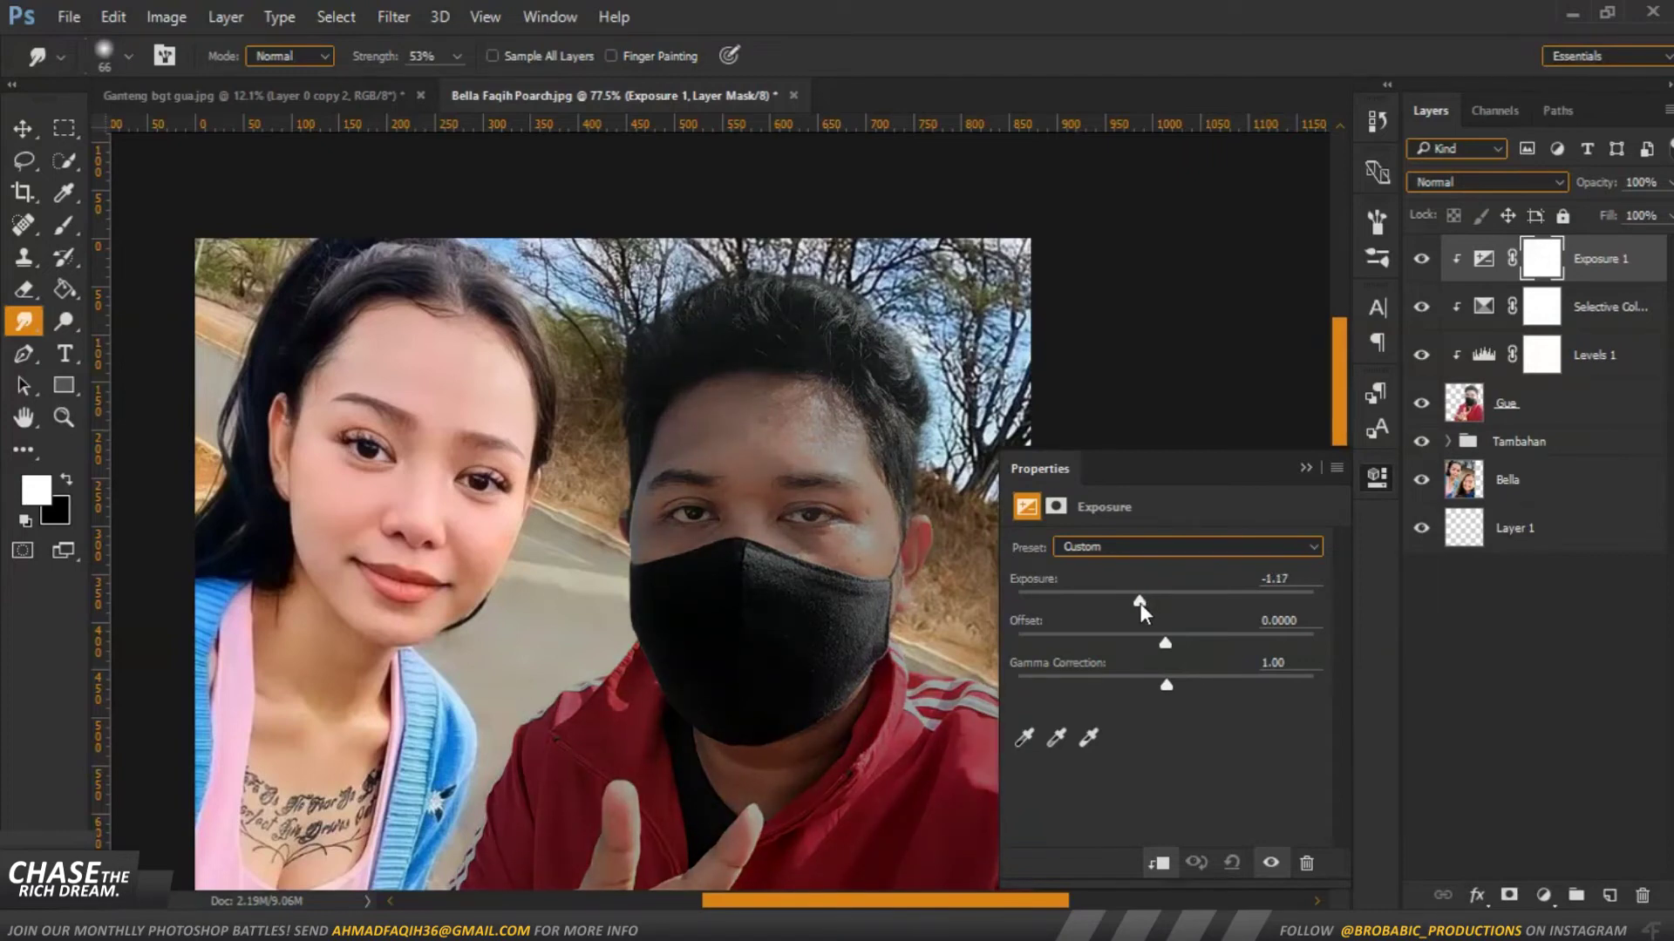
click(1304, 468)
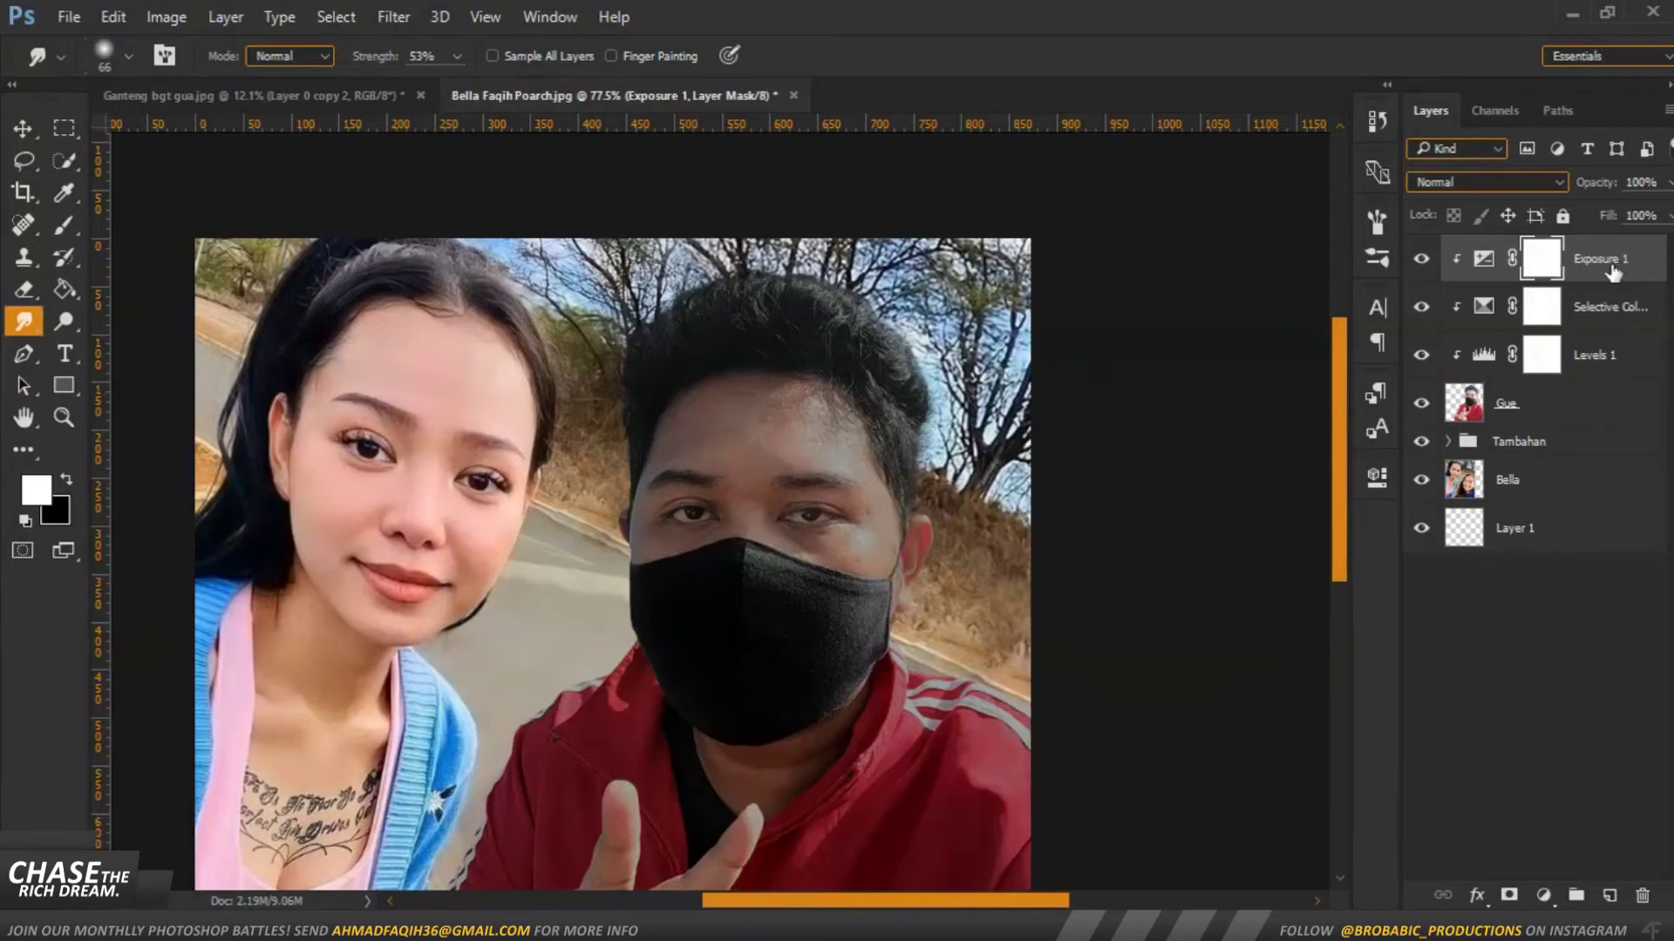
Invert the Exposure 1 layer's mask to black with Ctrl+I
click(1552, 318)
click(1551, 274)
key(ctrl+i)
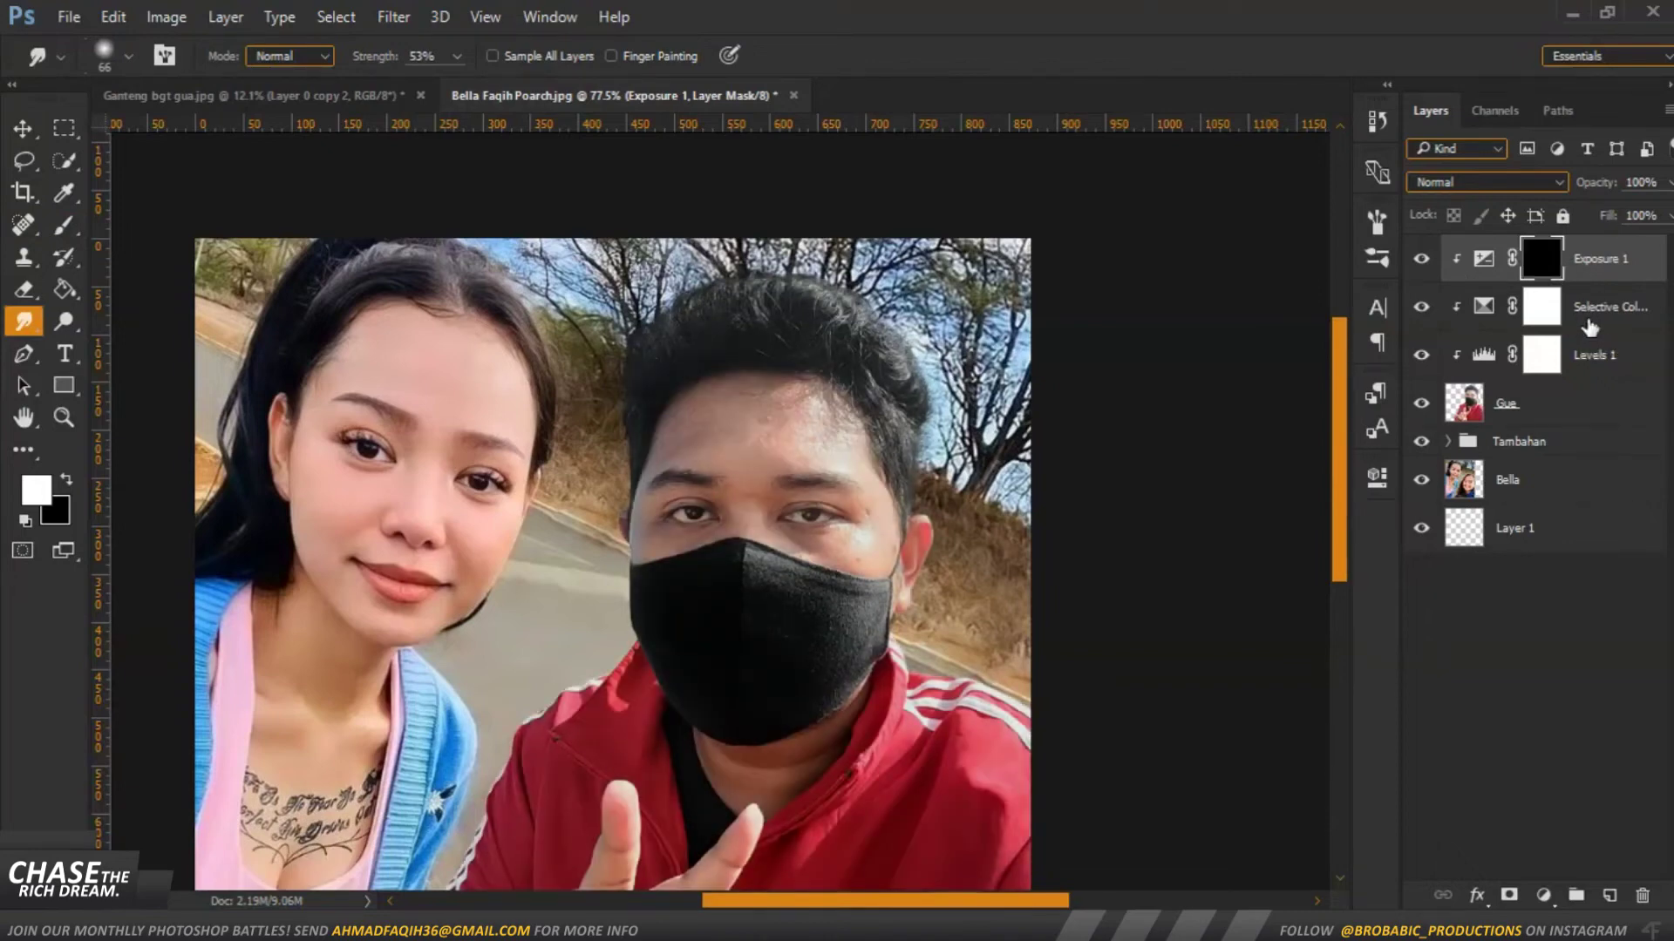
Set up a small white brush for painting on the Exposure 1 mask
click(64, 225)
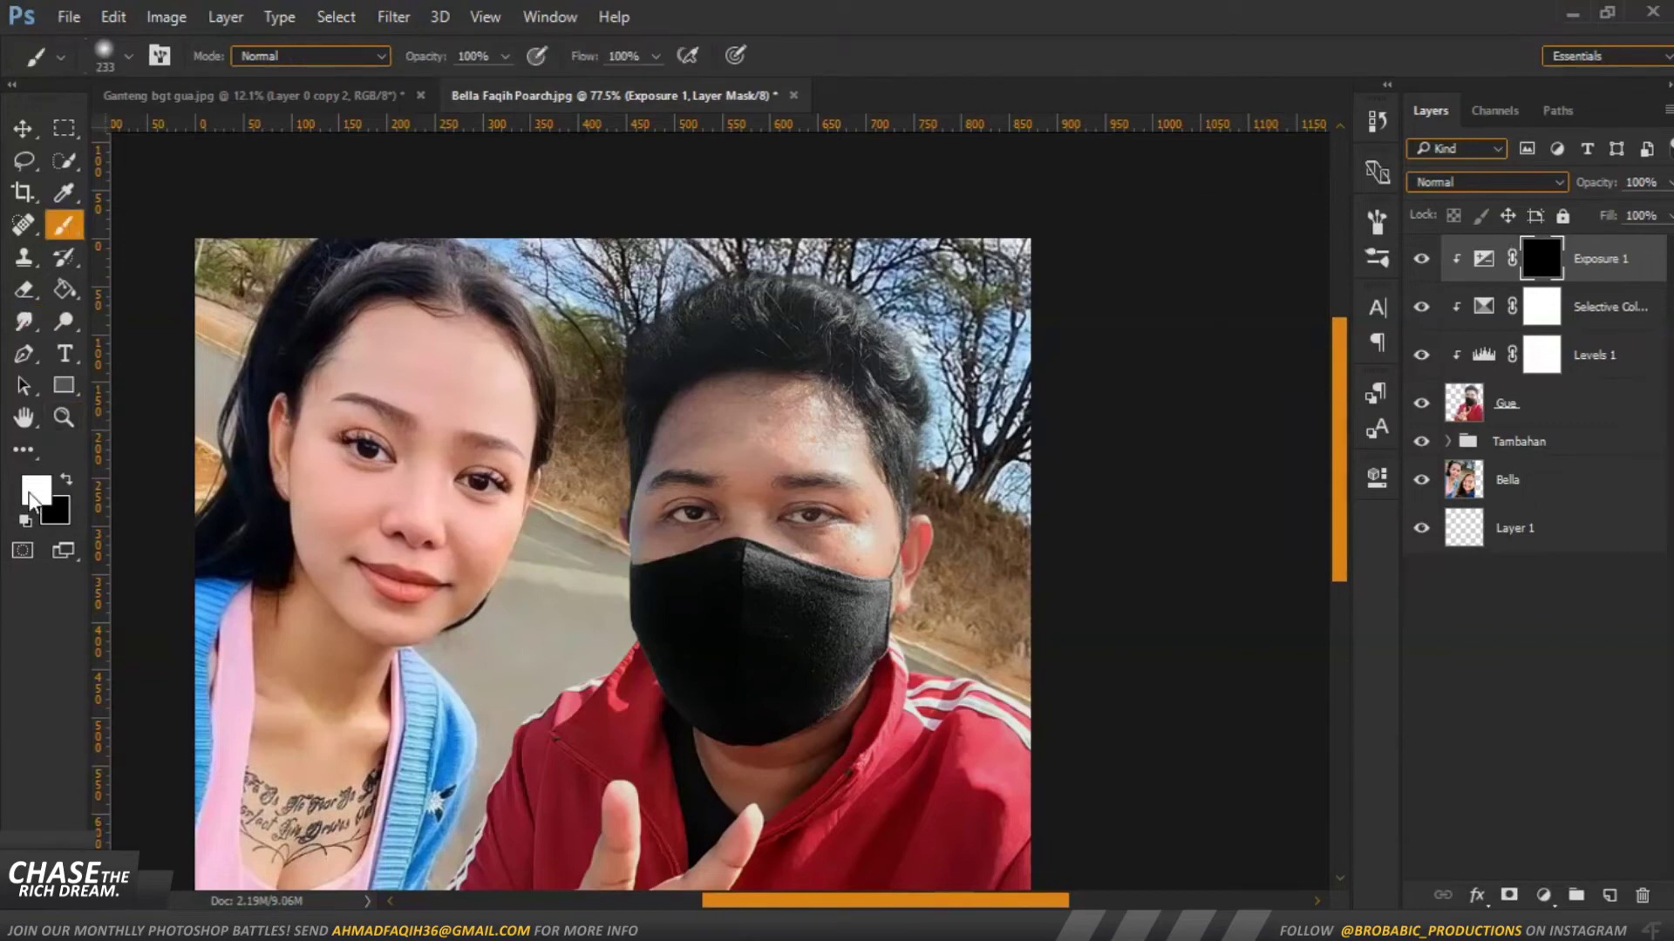
click(33, 492)
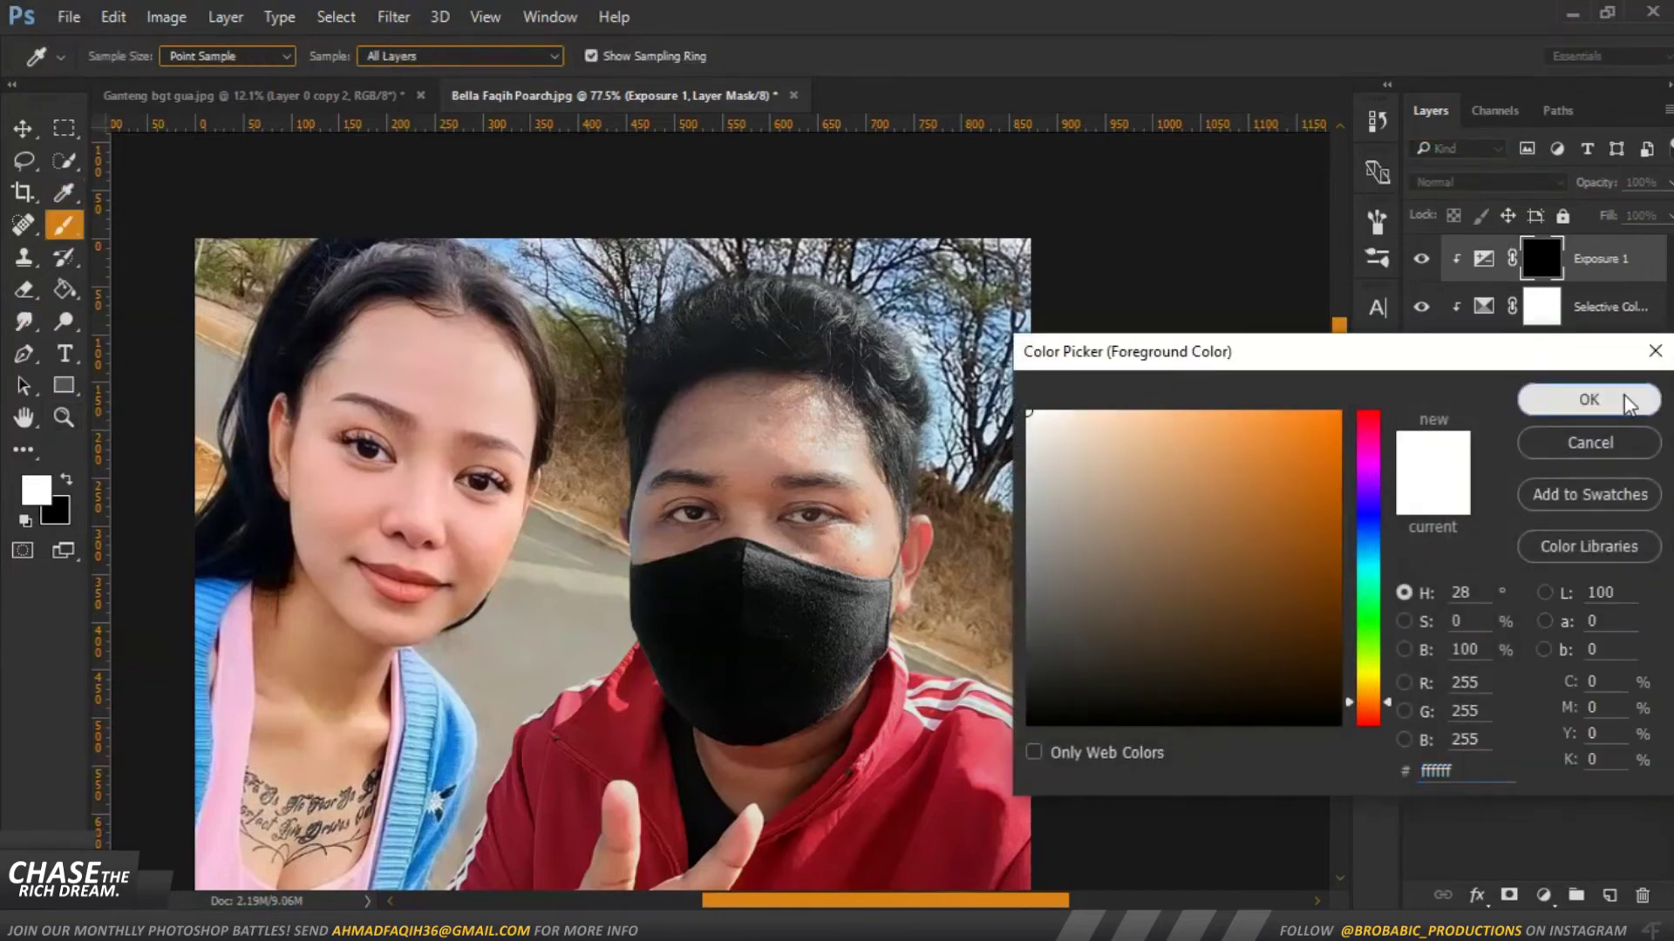
click(1627, 402)
scroll(774, 349, up, 5)
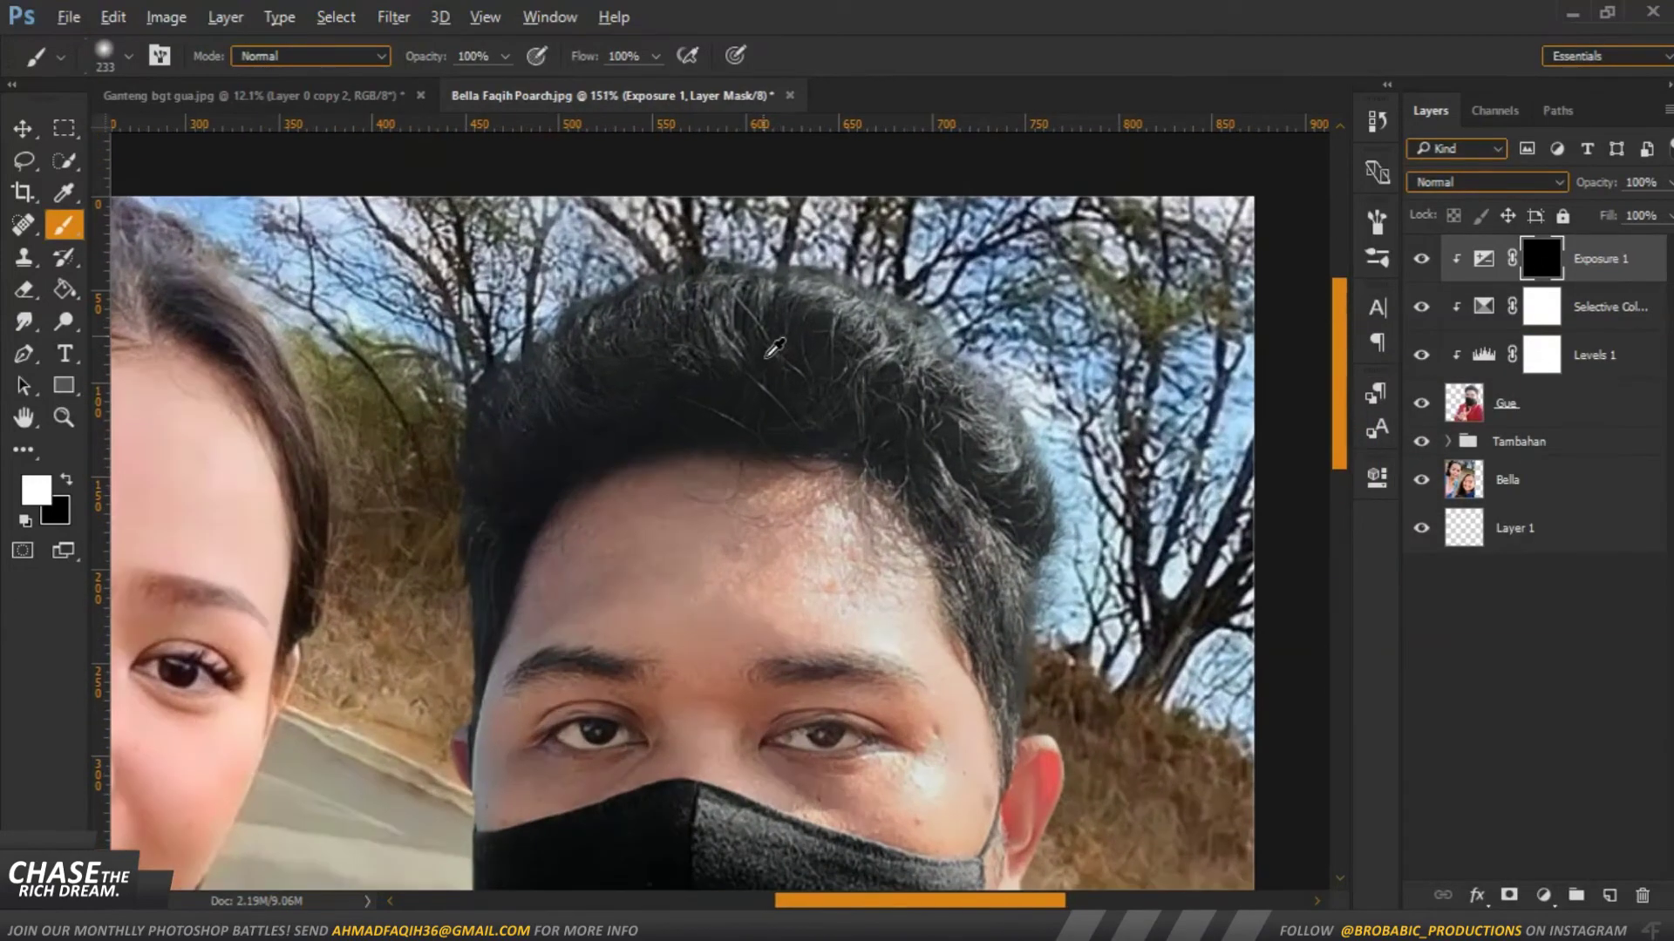
drag(775, 349, 715, 348)
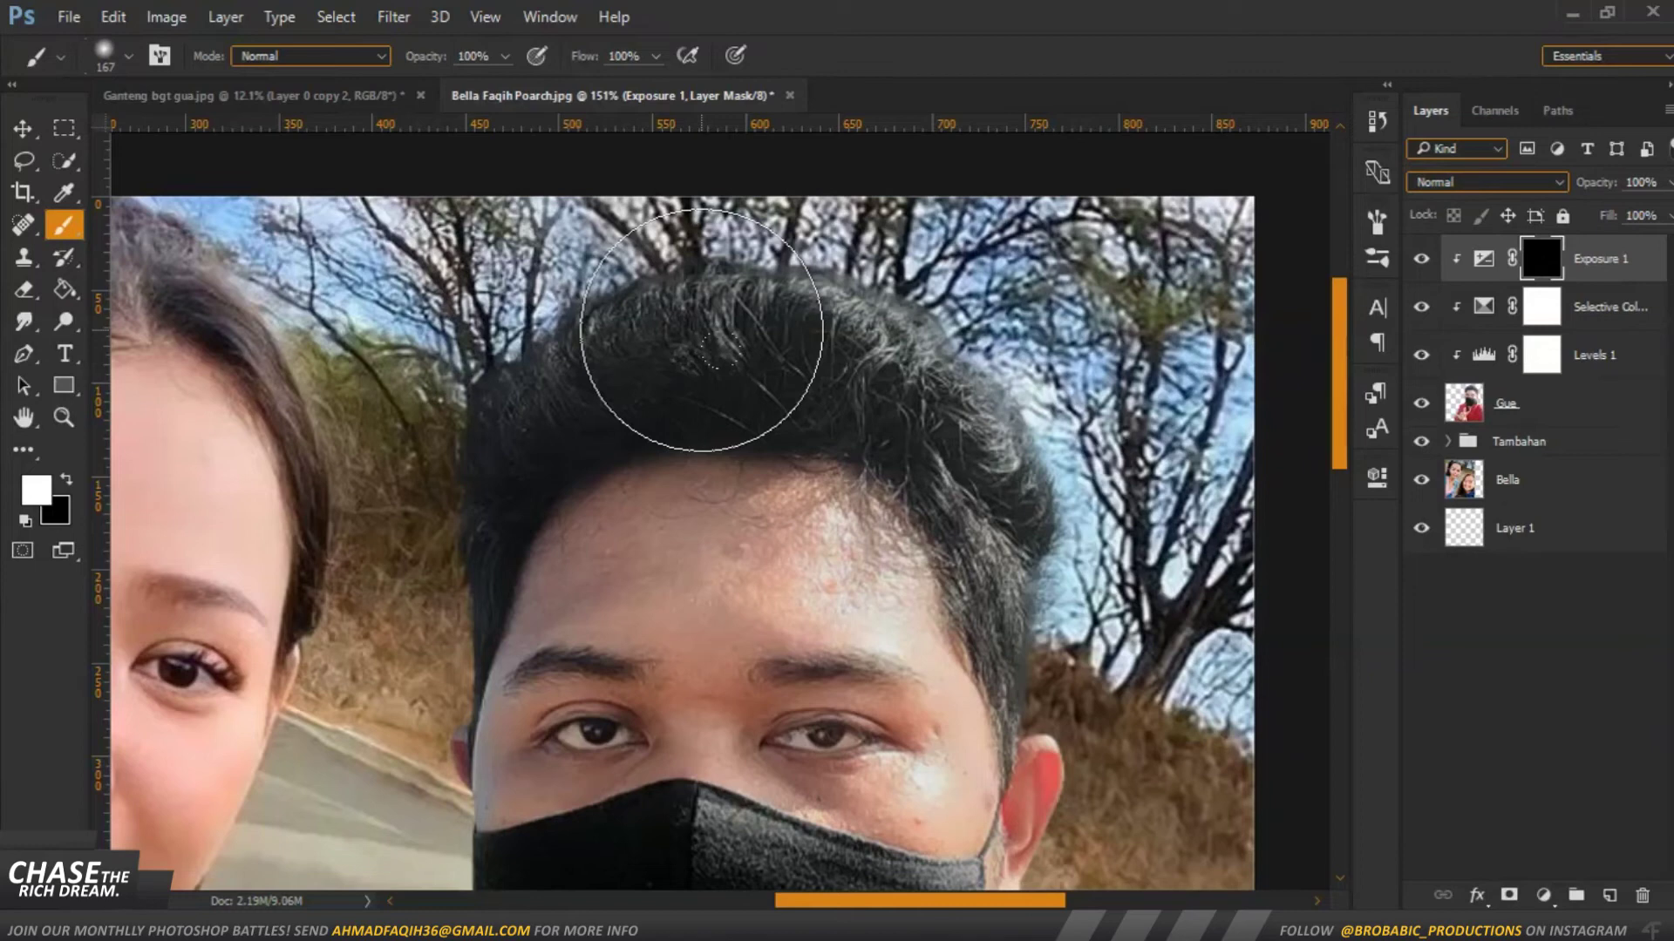
Paint white over the top and right edge of the man's hair, then set exposure to -1.95
mouse_move(898, 281)
mouse_down()
mouse_move(785, 176)
mouse_move(523, 232)
mouse_move(374, 322)
mouse_move(573, 244)
mouse_up()
alt+right_click(441, 354)
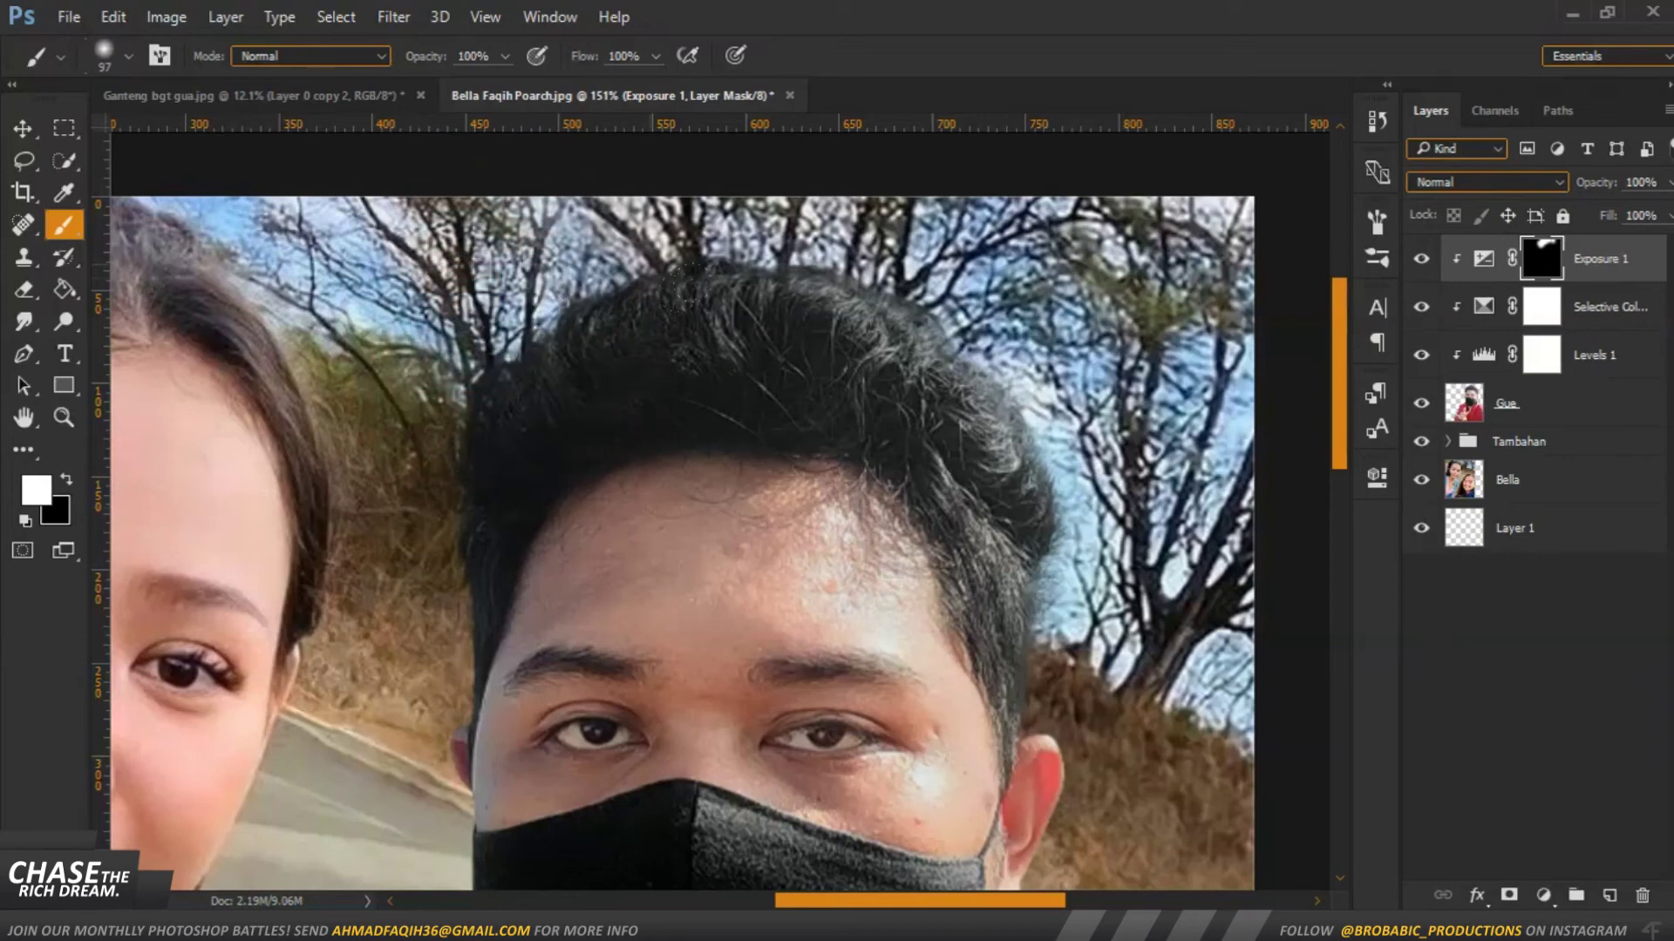
drag(846, 335, 907, 338)
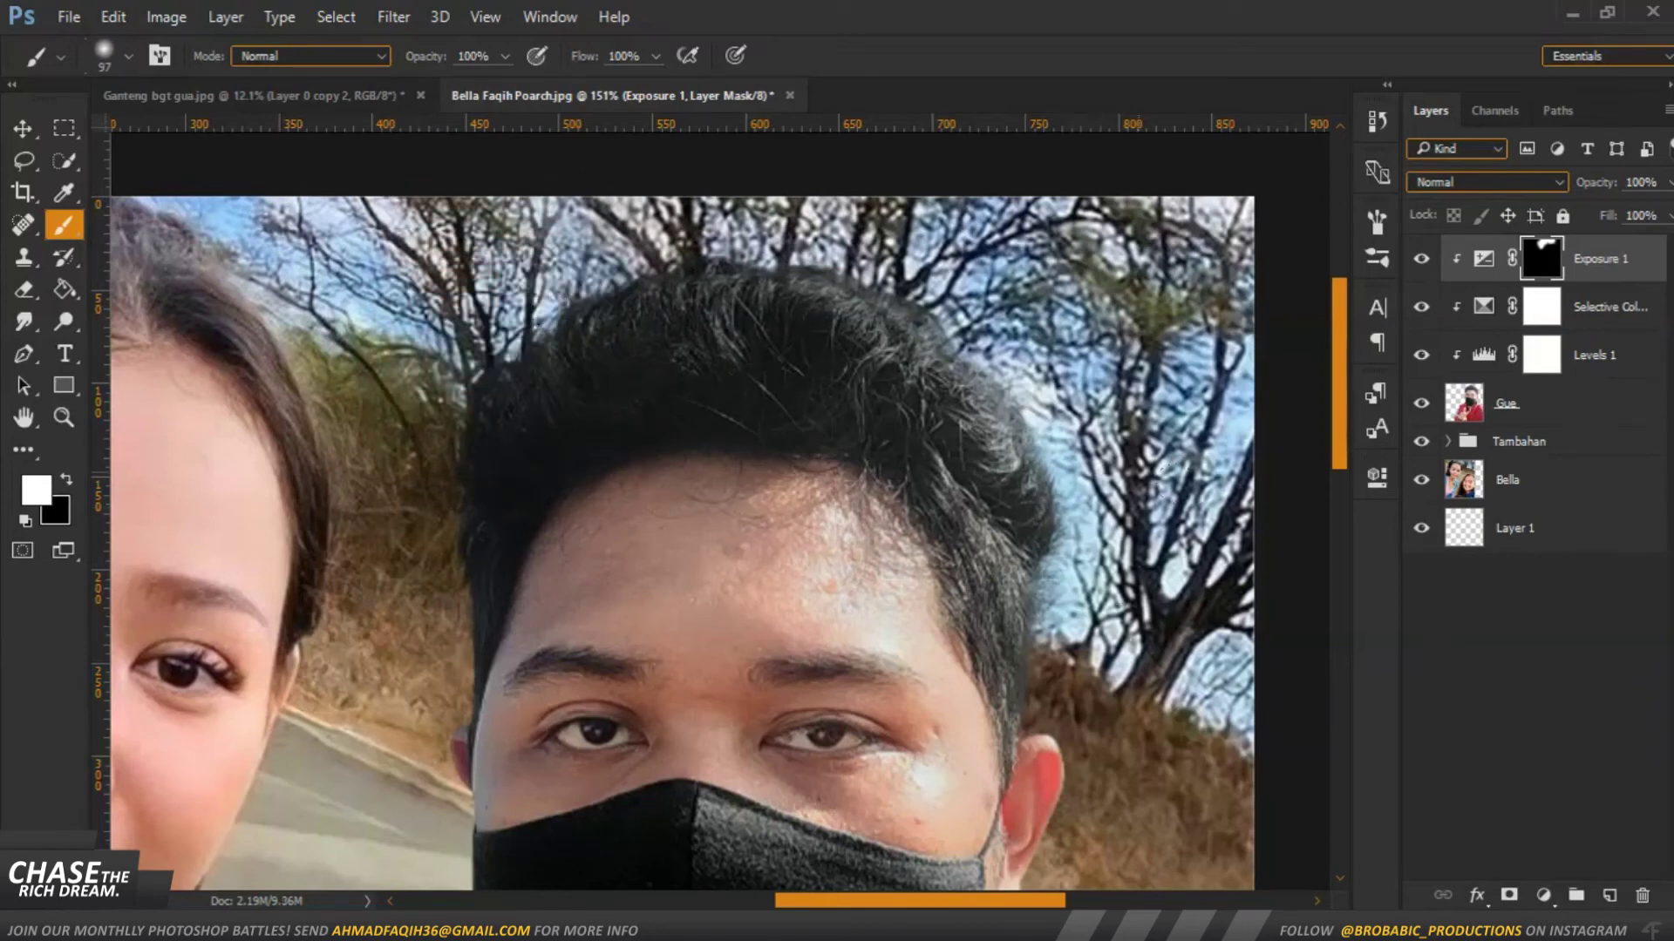
drag(1024, 488, 997, 414)
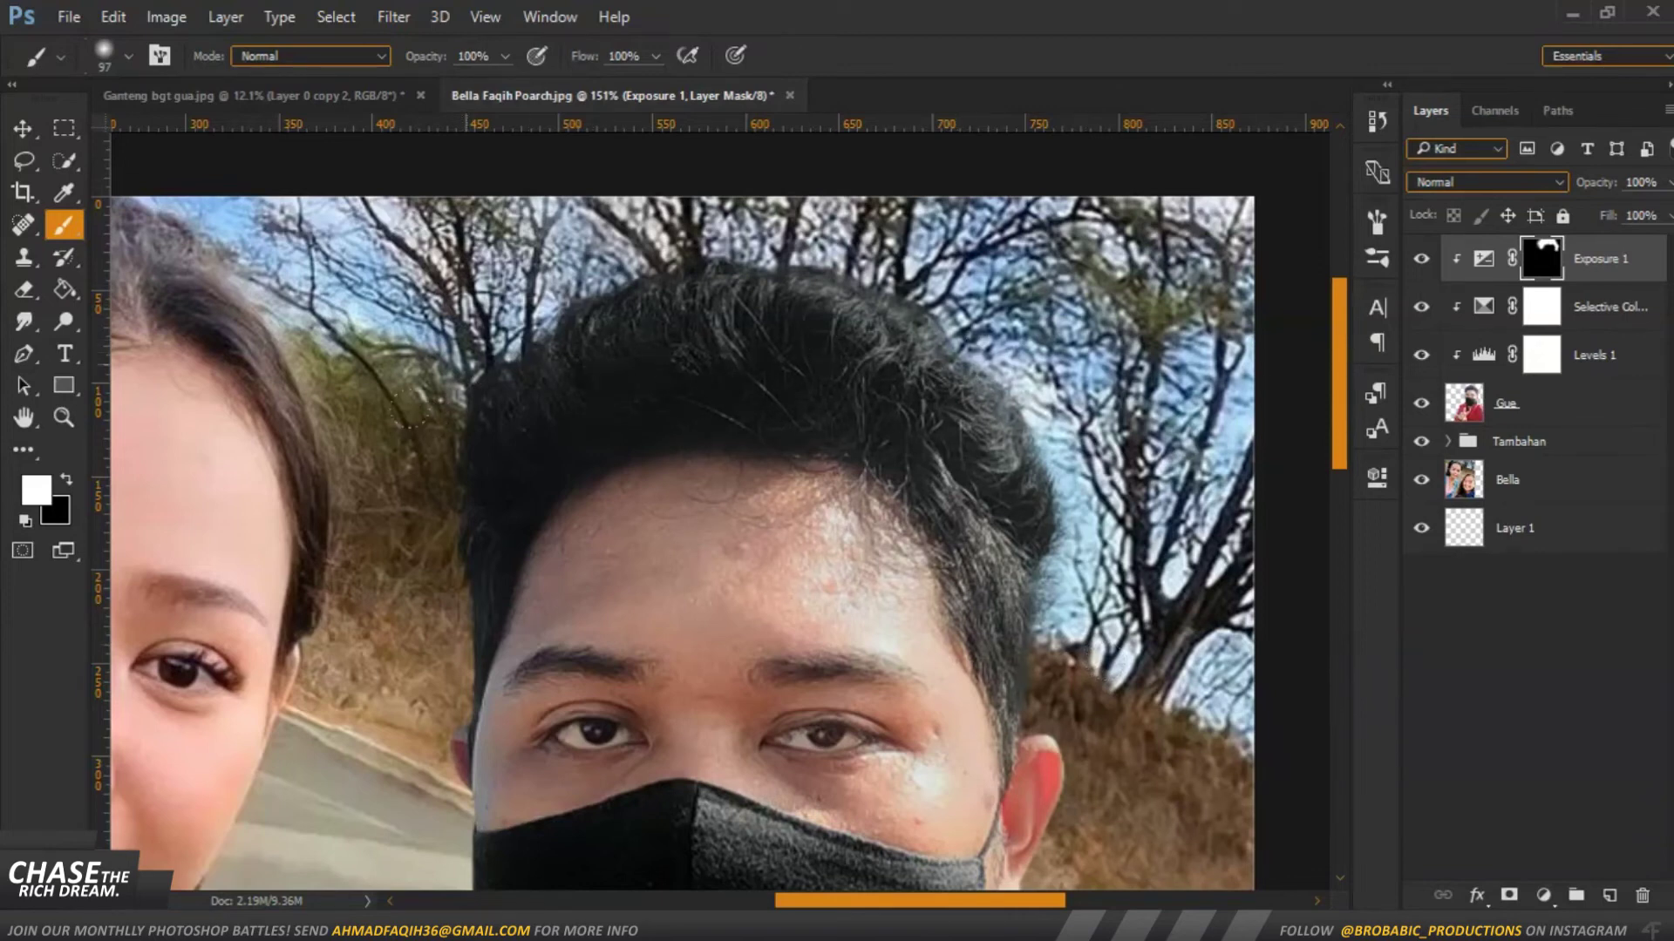
double_click(1486, 260)
drag(1138, 605, 1123, 603)
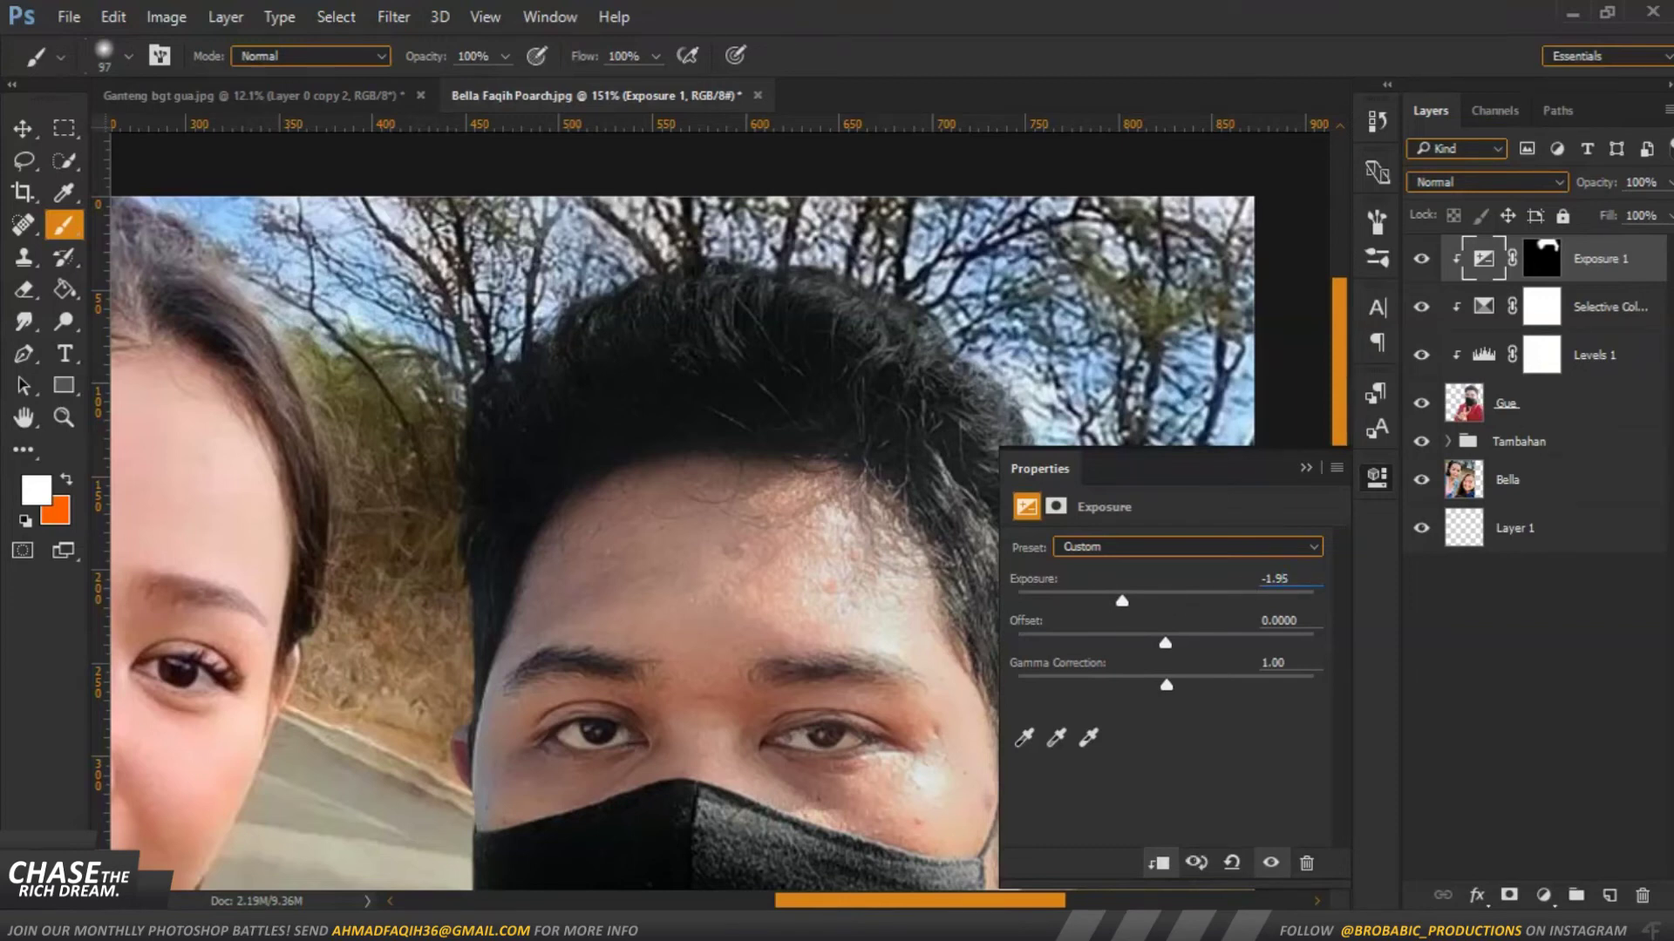
click(1305, 469)
key(ctrl+0)
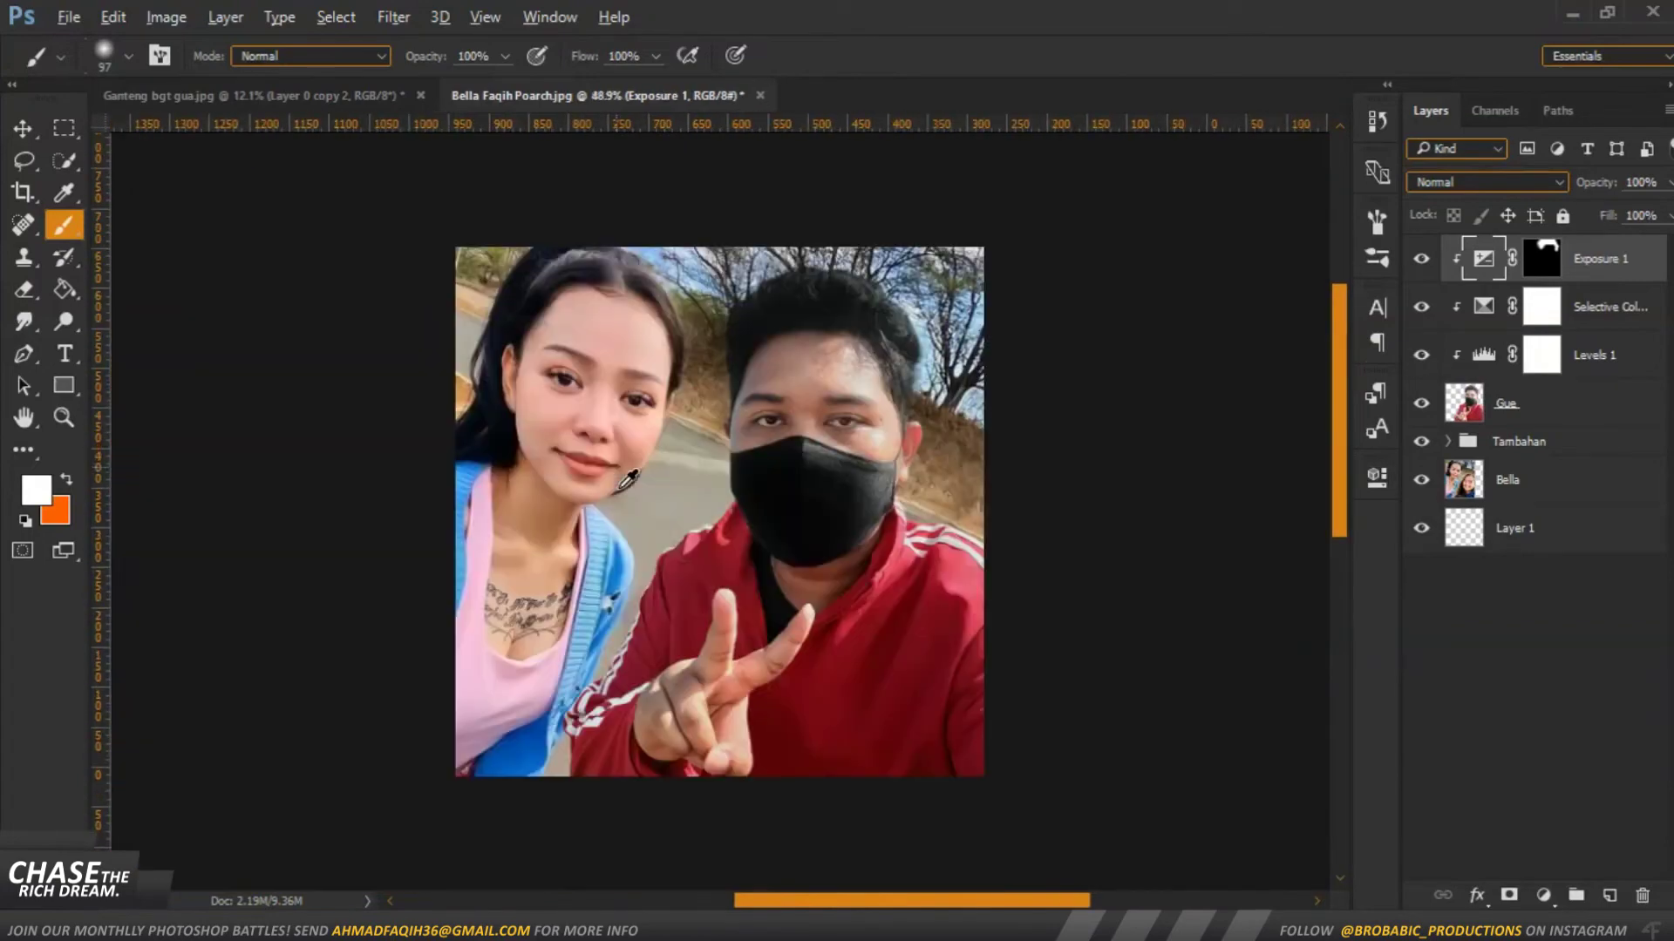
key(ctrl+0)
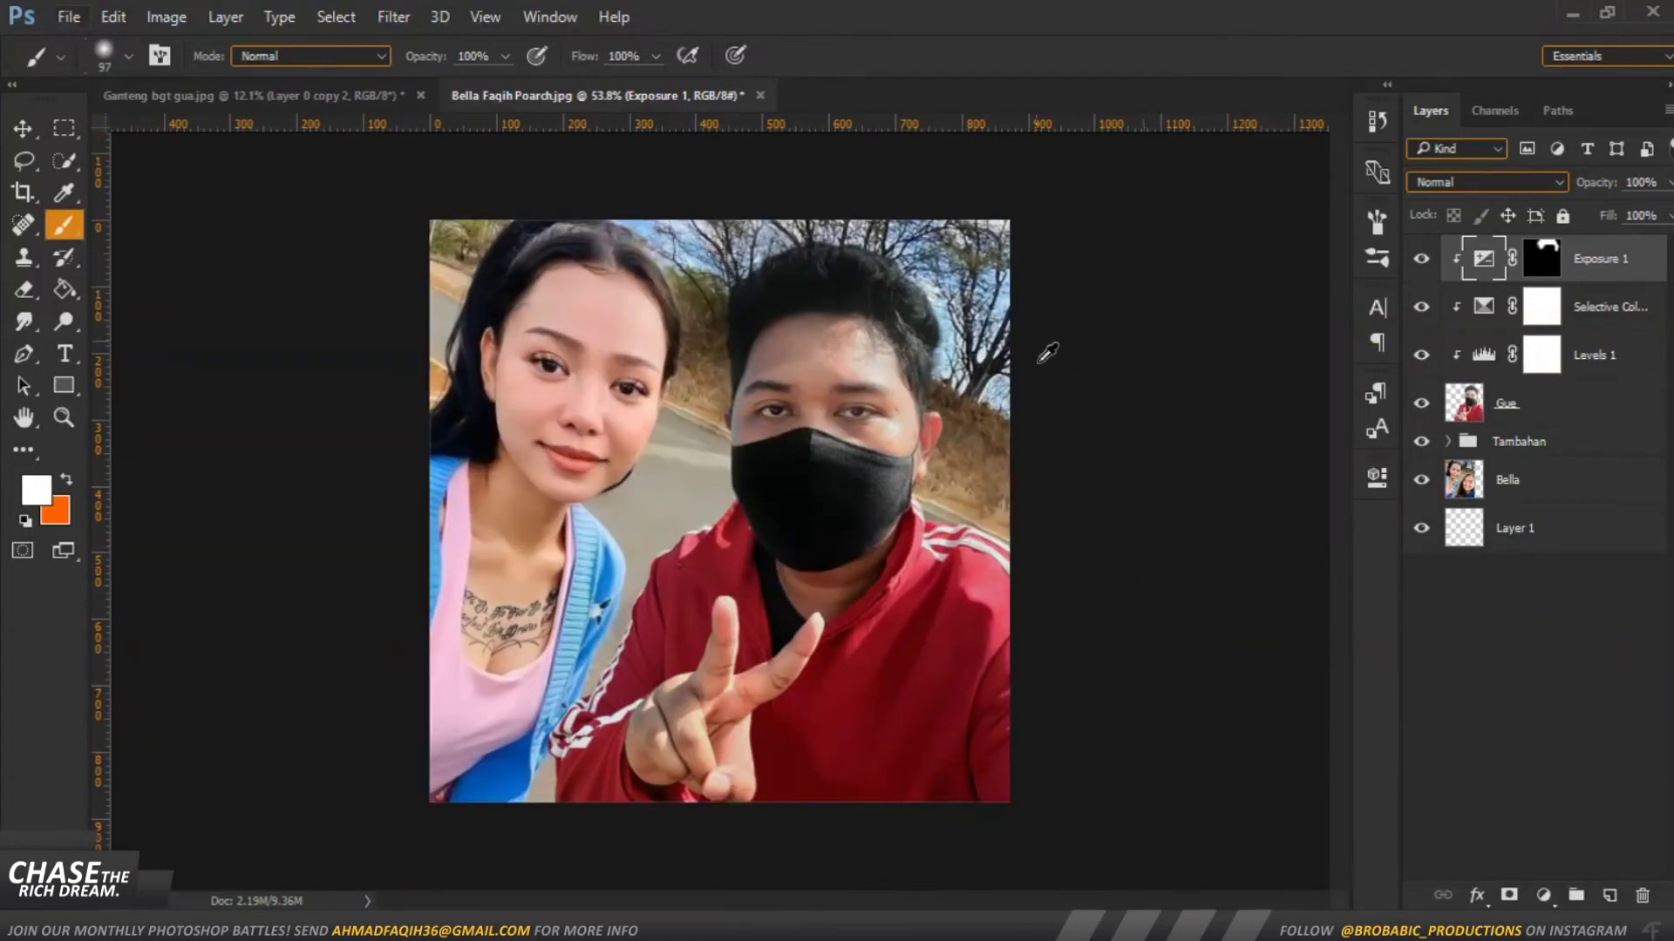
scroll(1046, 352, up, 1)
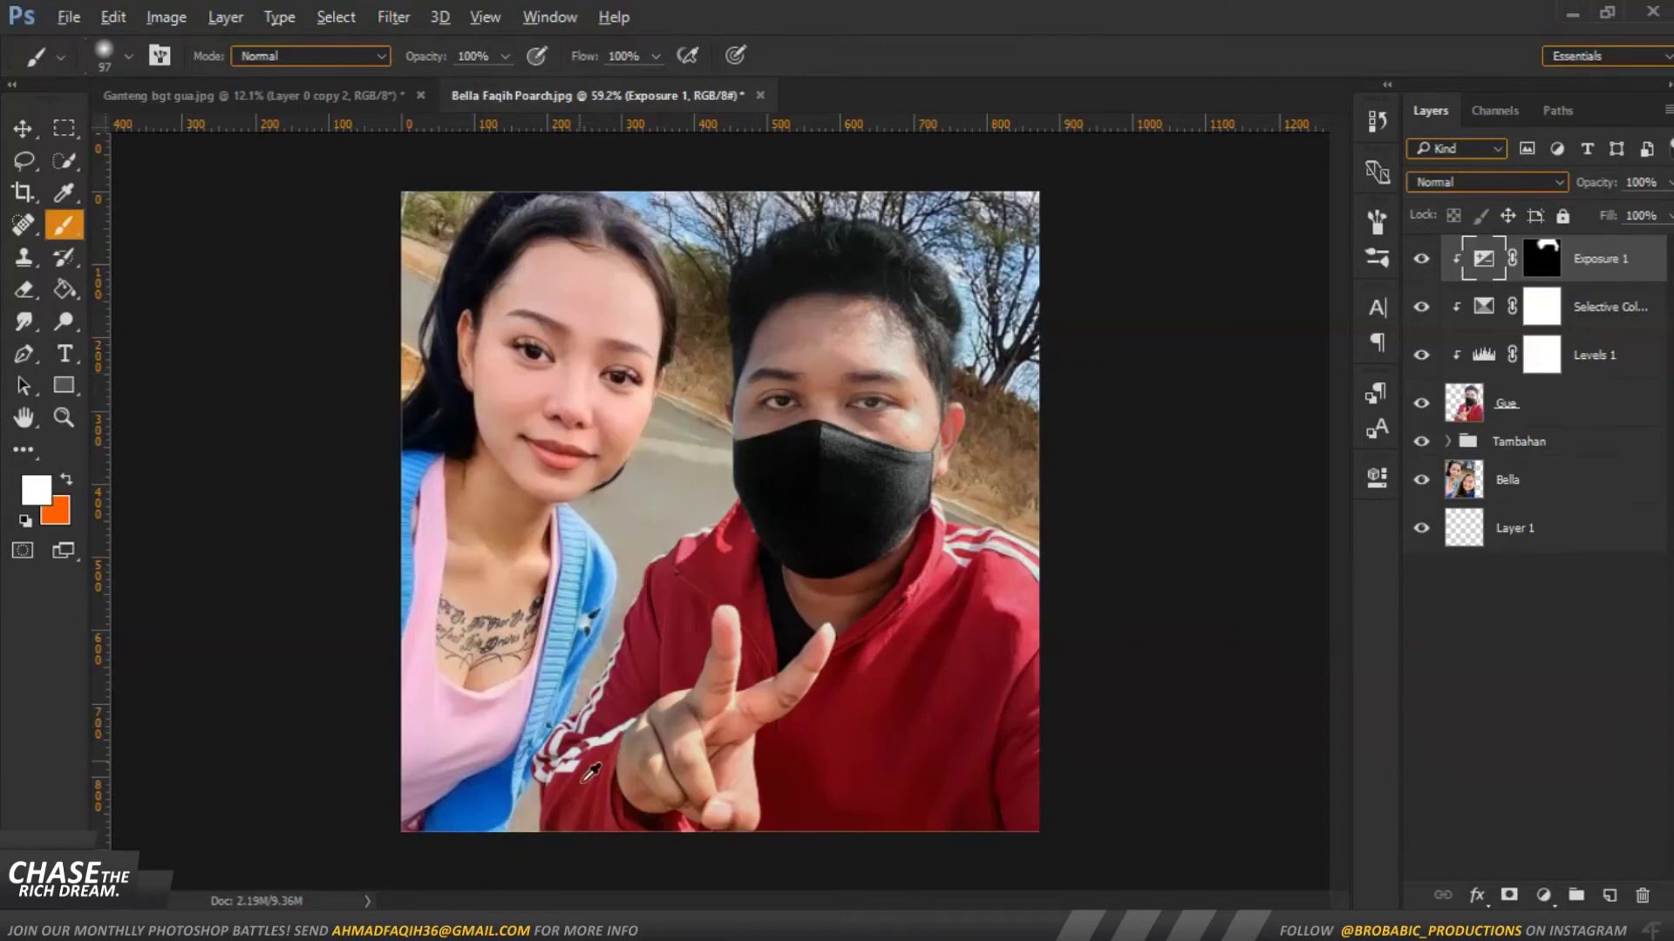
scroll(591, 771, up, 4)
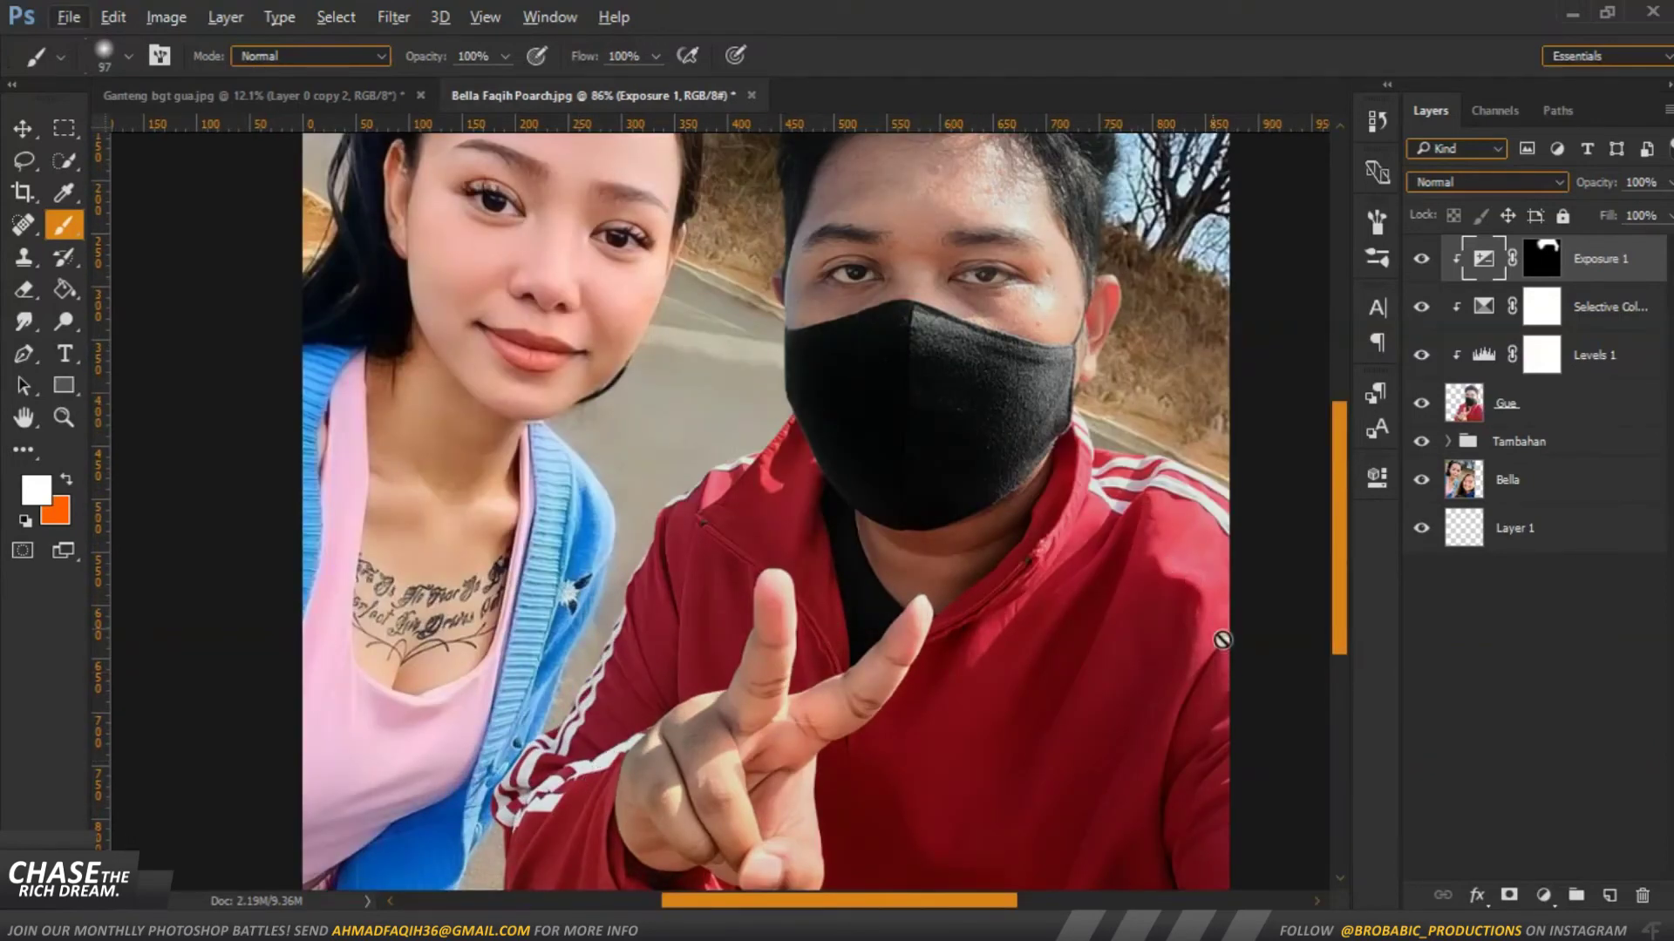
click(1572, 412)
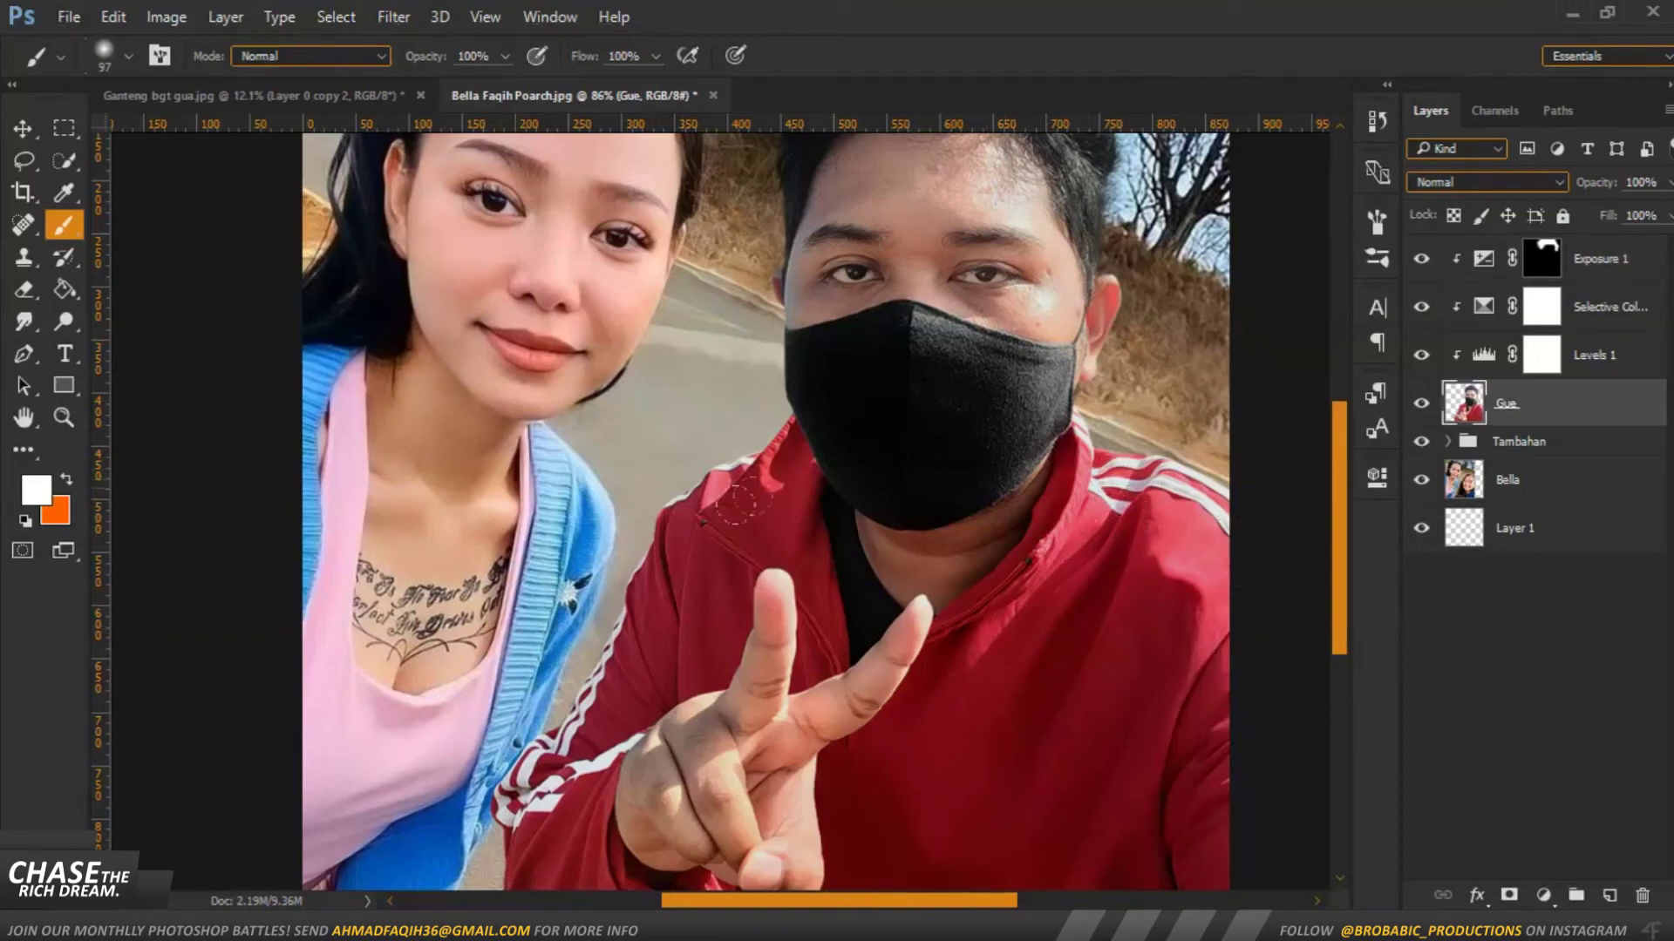
click(1574, 488)
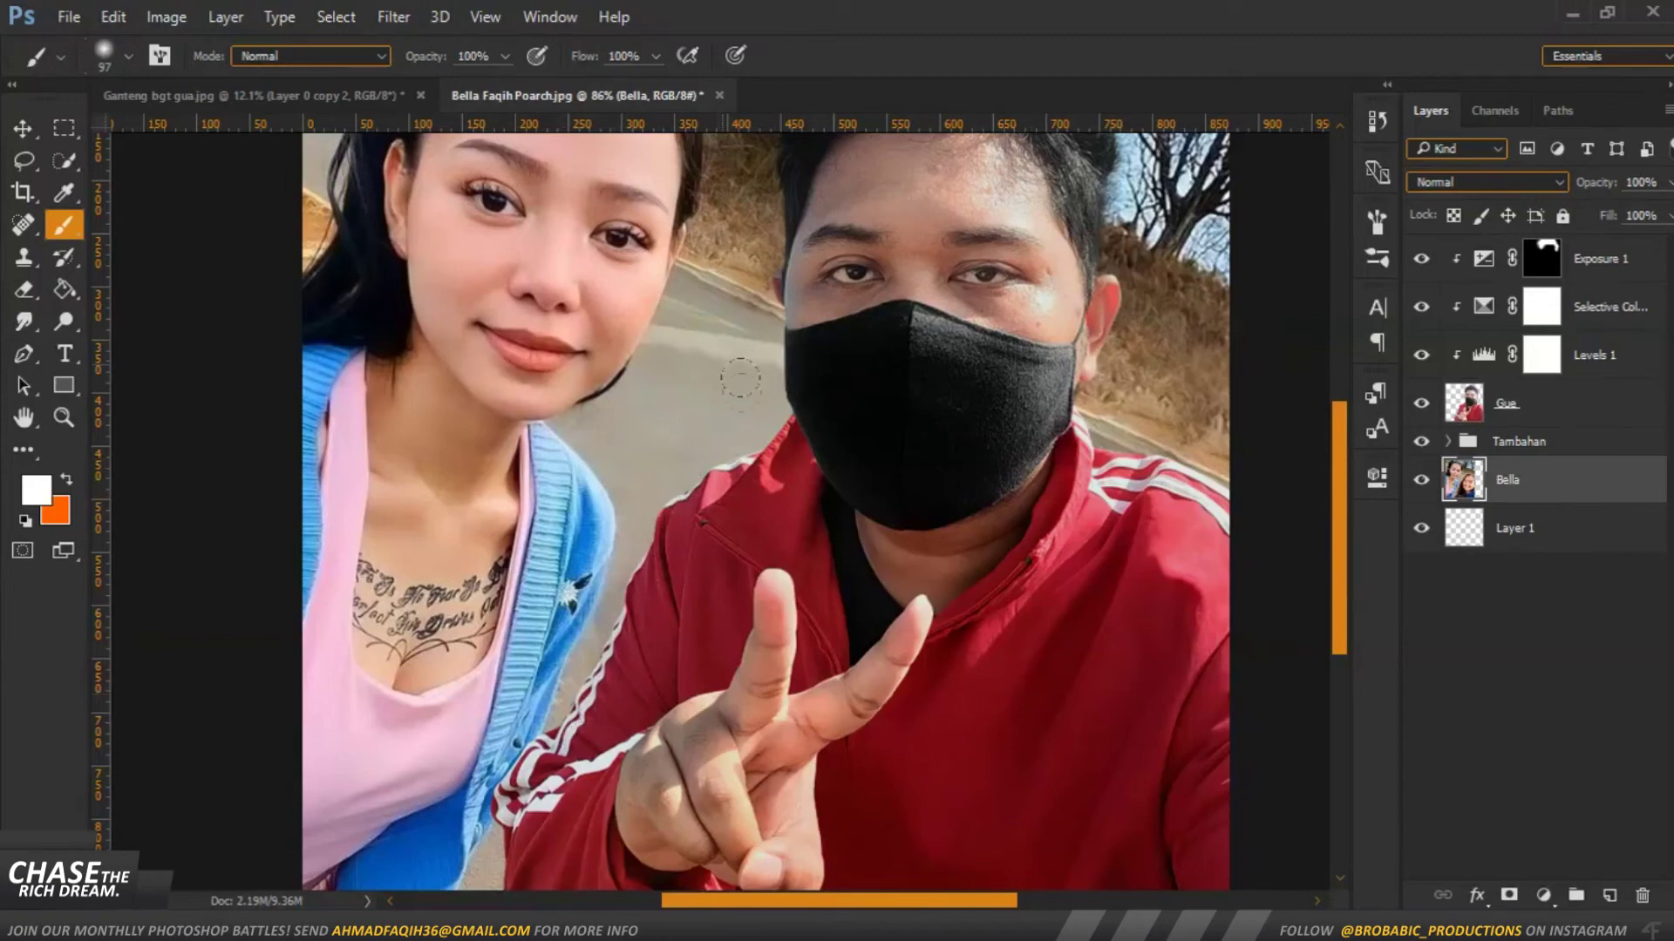
drag(731, 351, 815, 521)
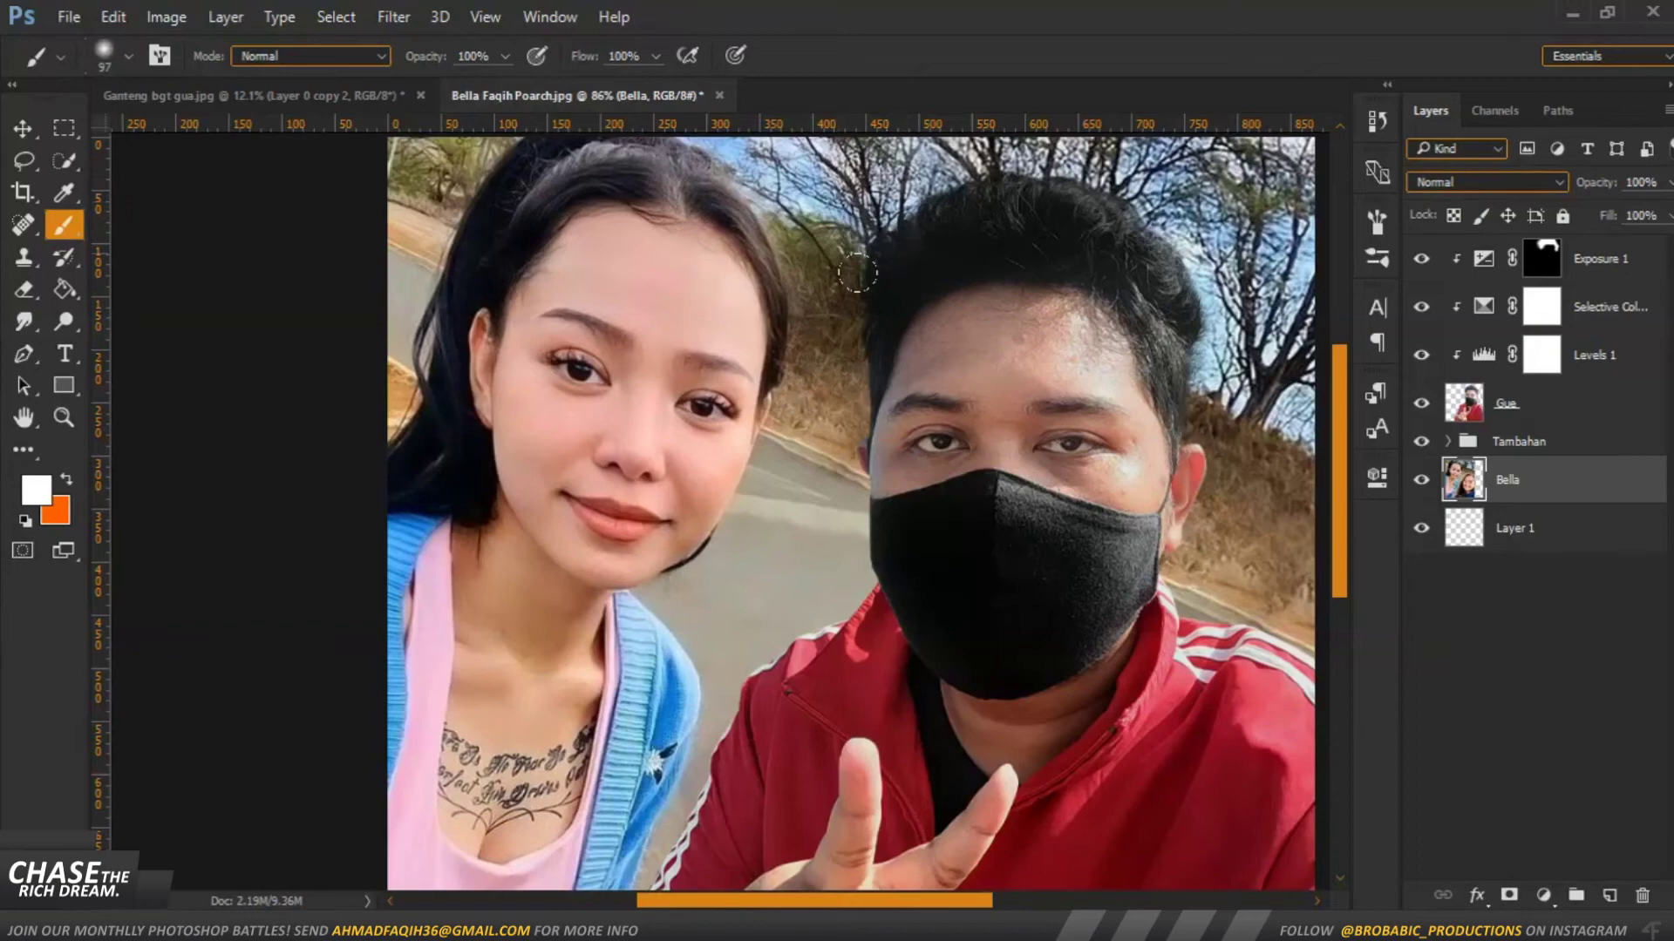
scroll(857, 274, down, 1)
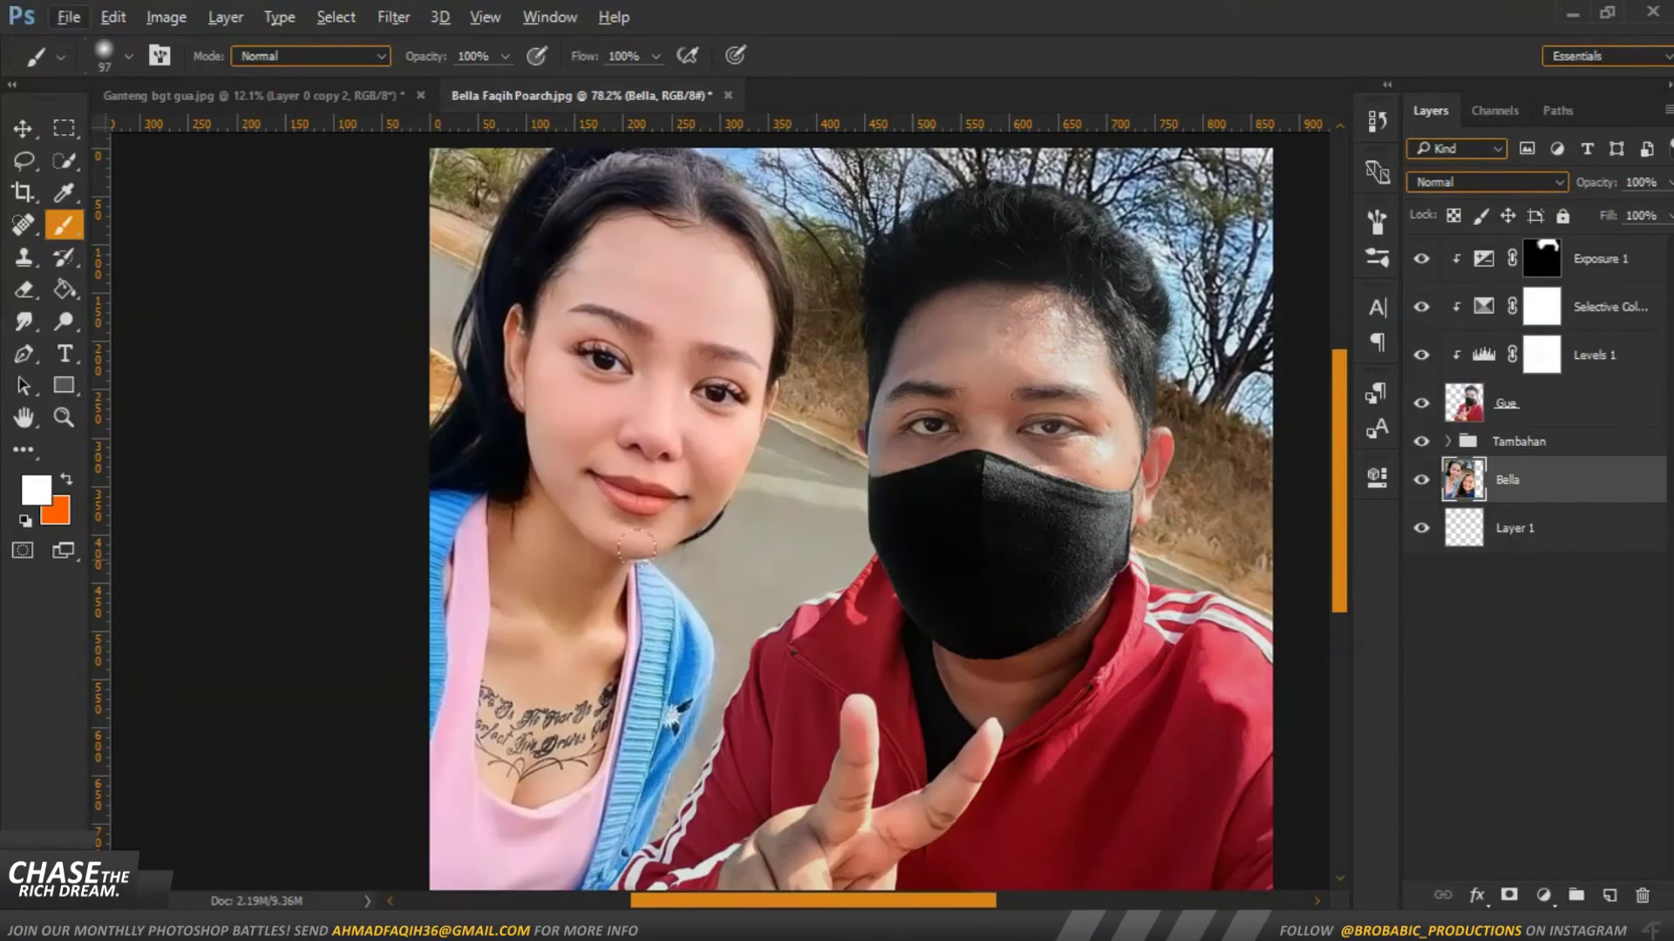
scroll(608, 241, down, 2)
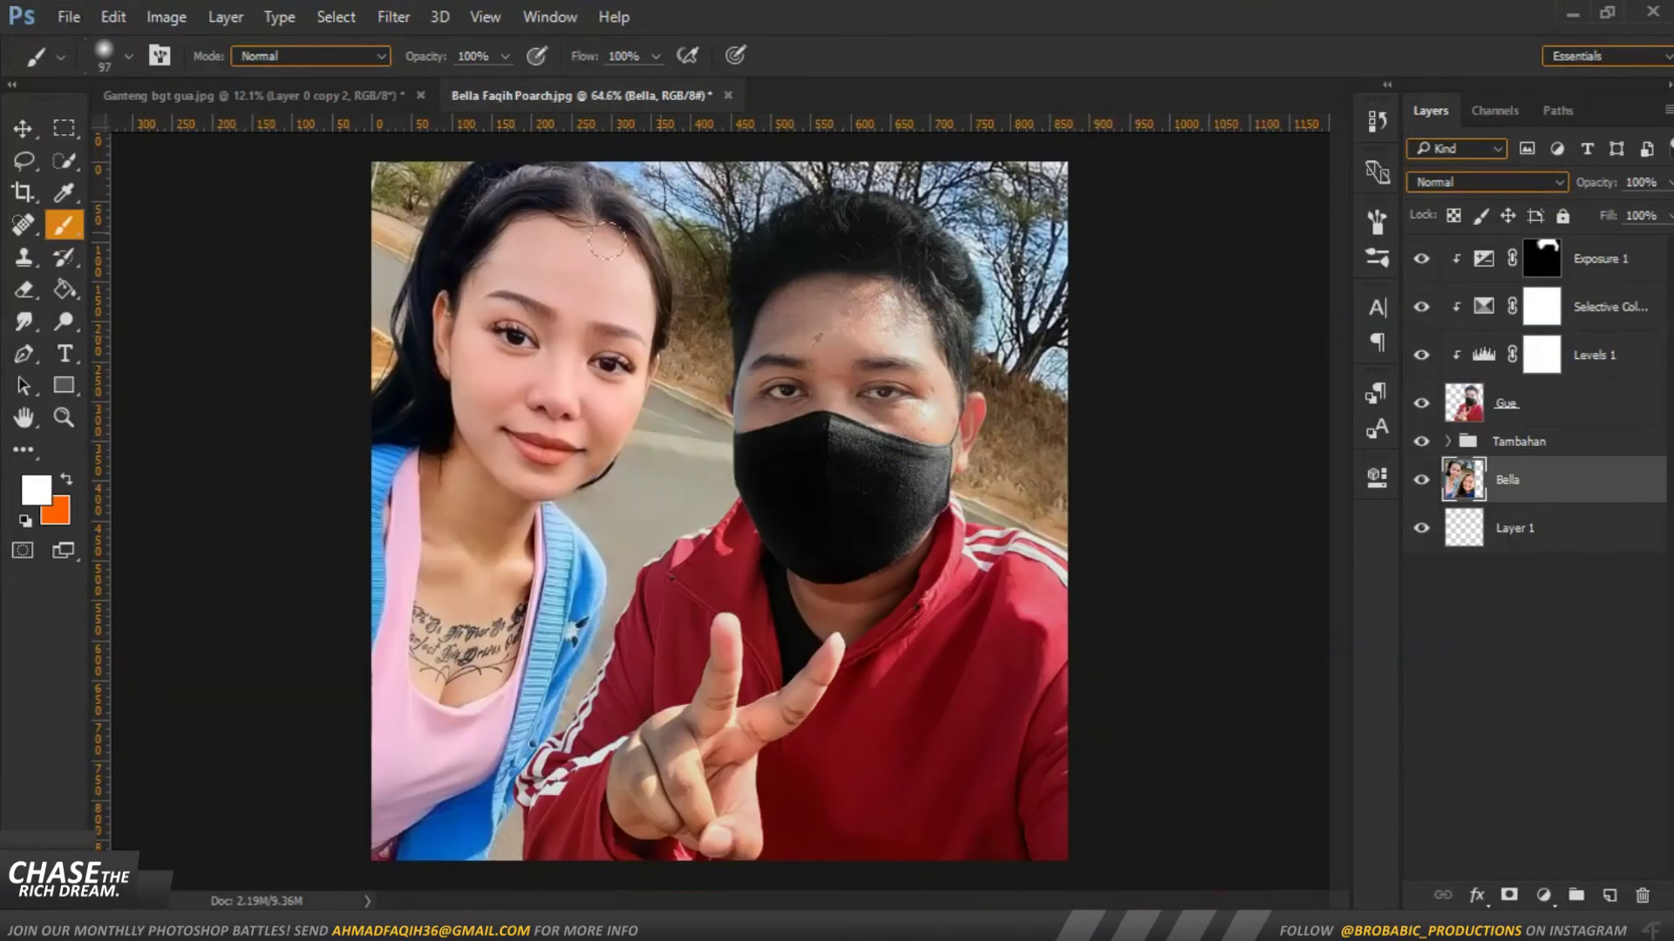
scroll(906, 310, up, 1)
scroll(837, 261, down, 1)
scroll(807, 235, down, 1)
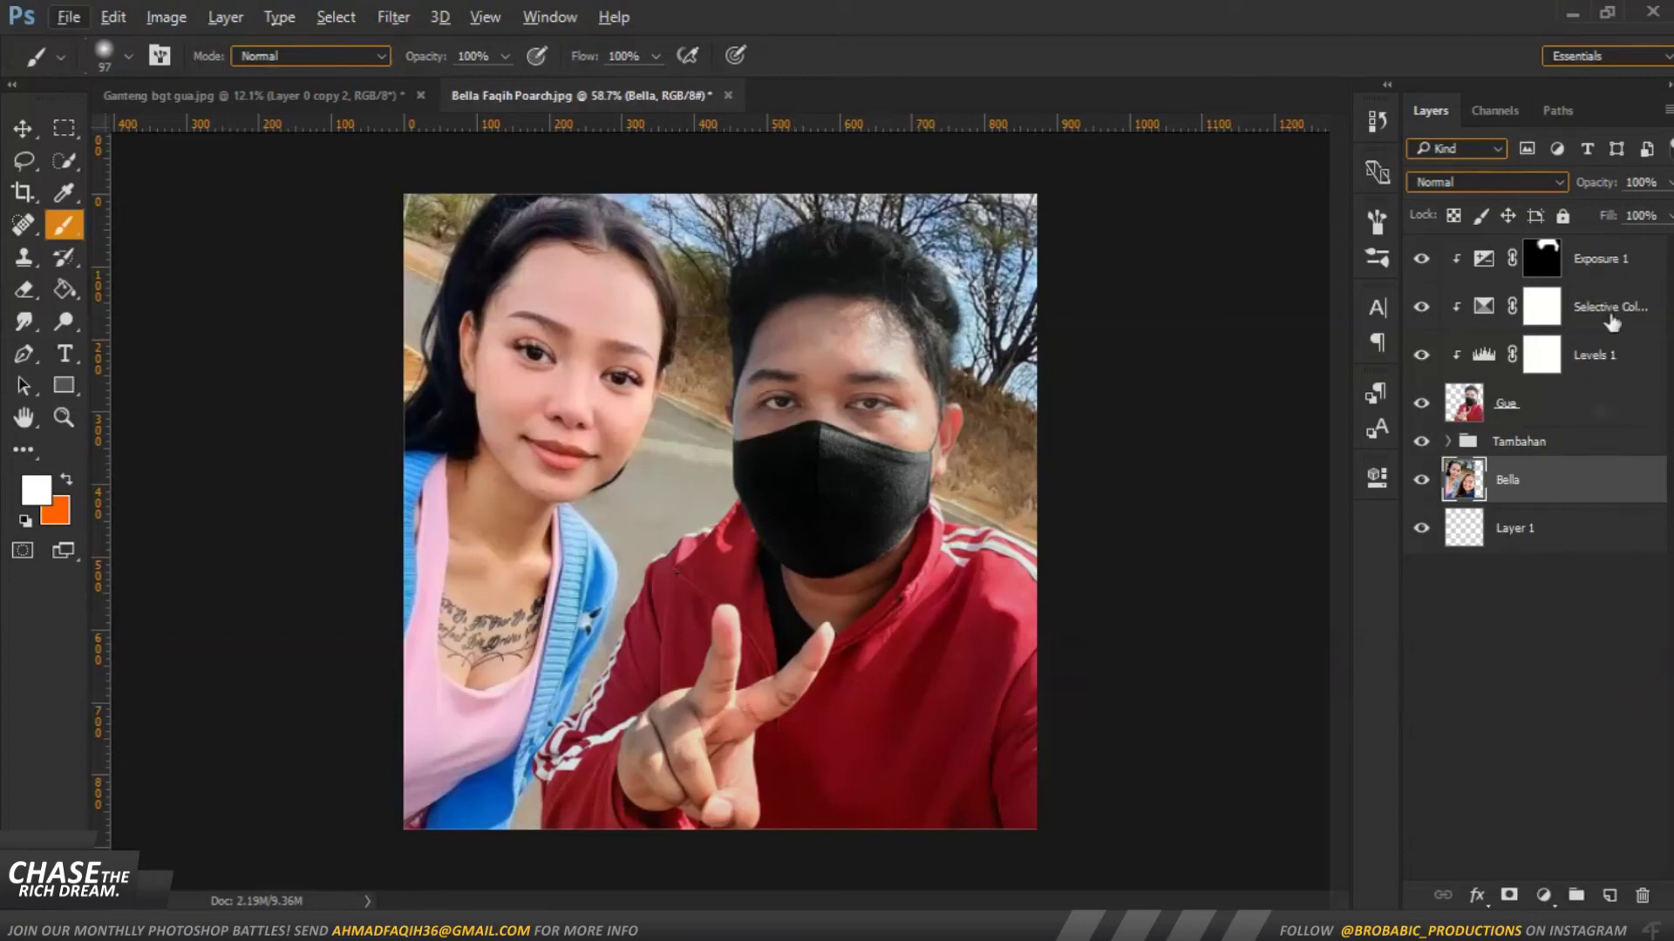
click(1618, 277)
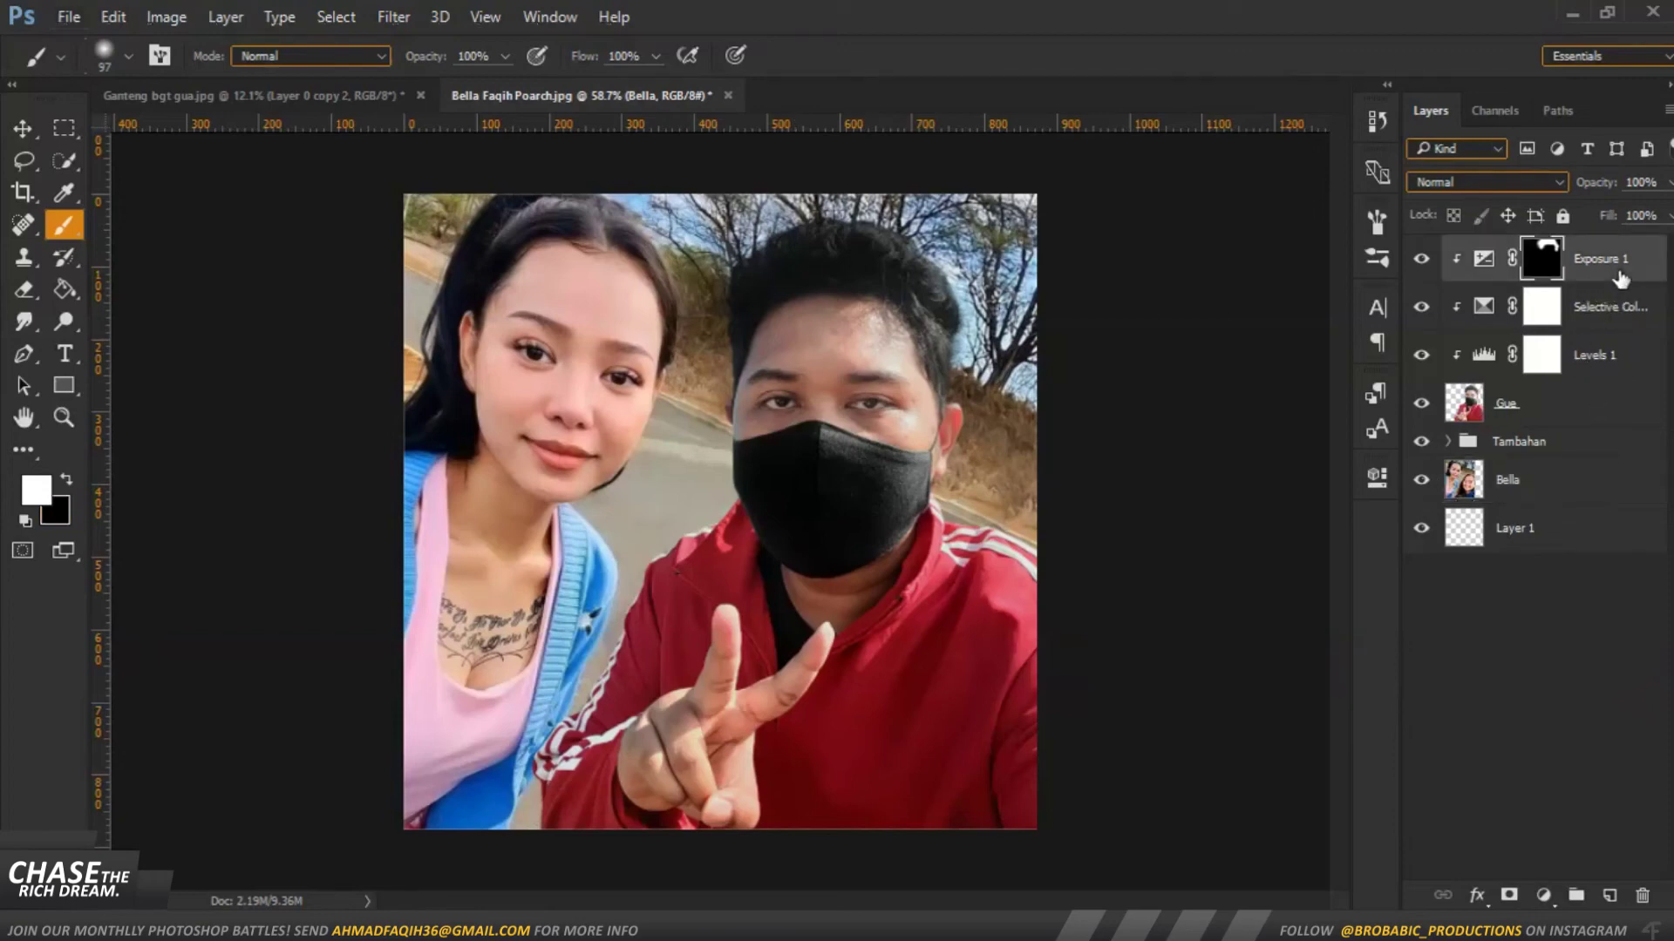
Group all layers, duplicate the group, and merge the Group 1 copy into one layer
shift+click(1565, 490)
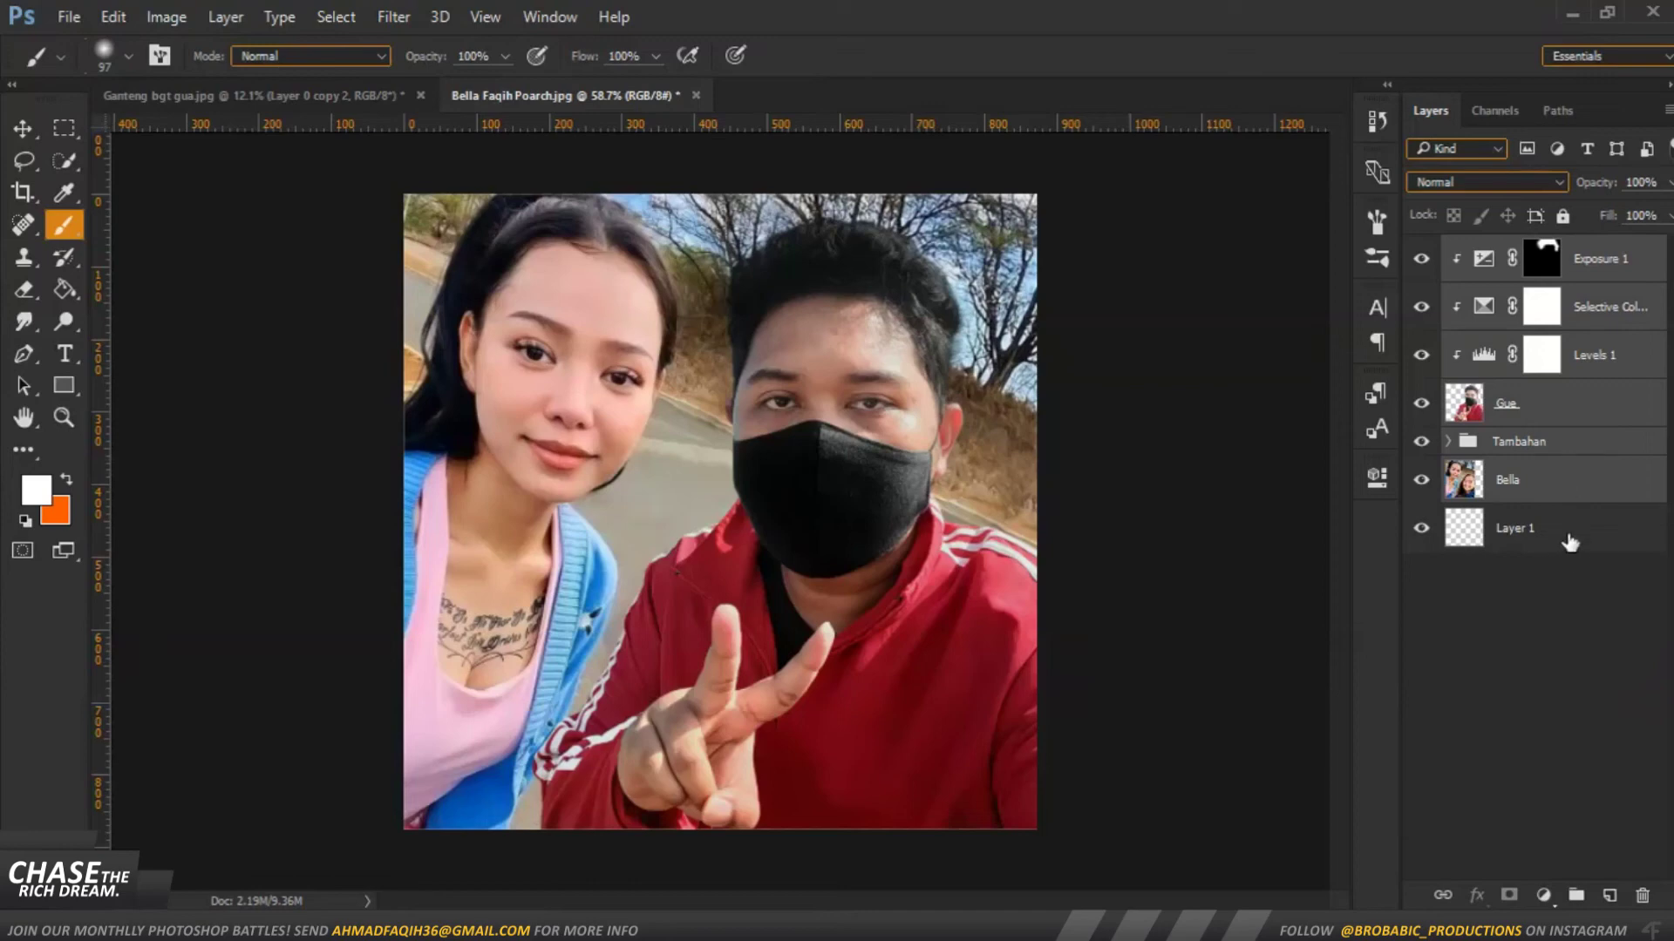
shift+click(1573, 534)
key(ctrl+g)
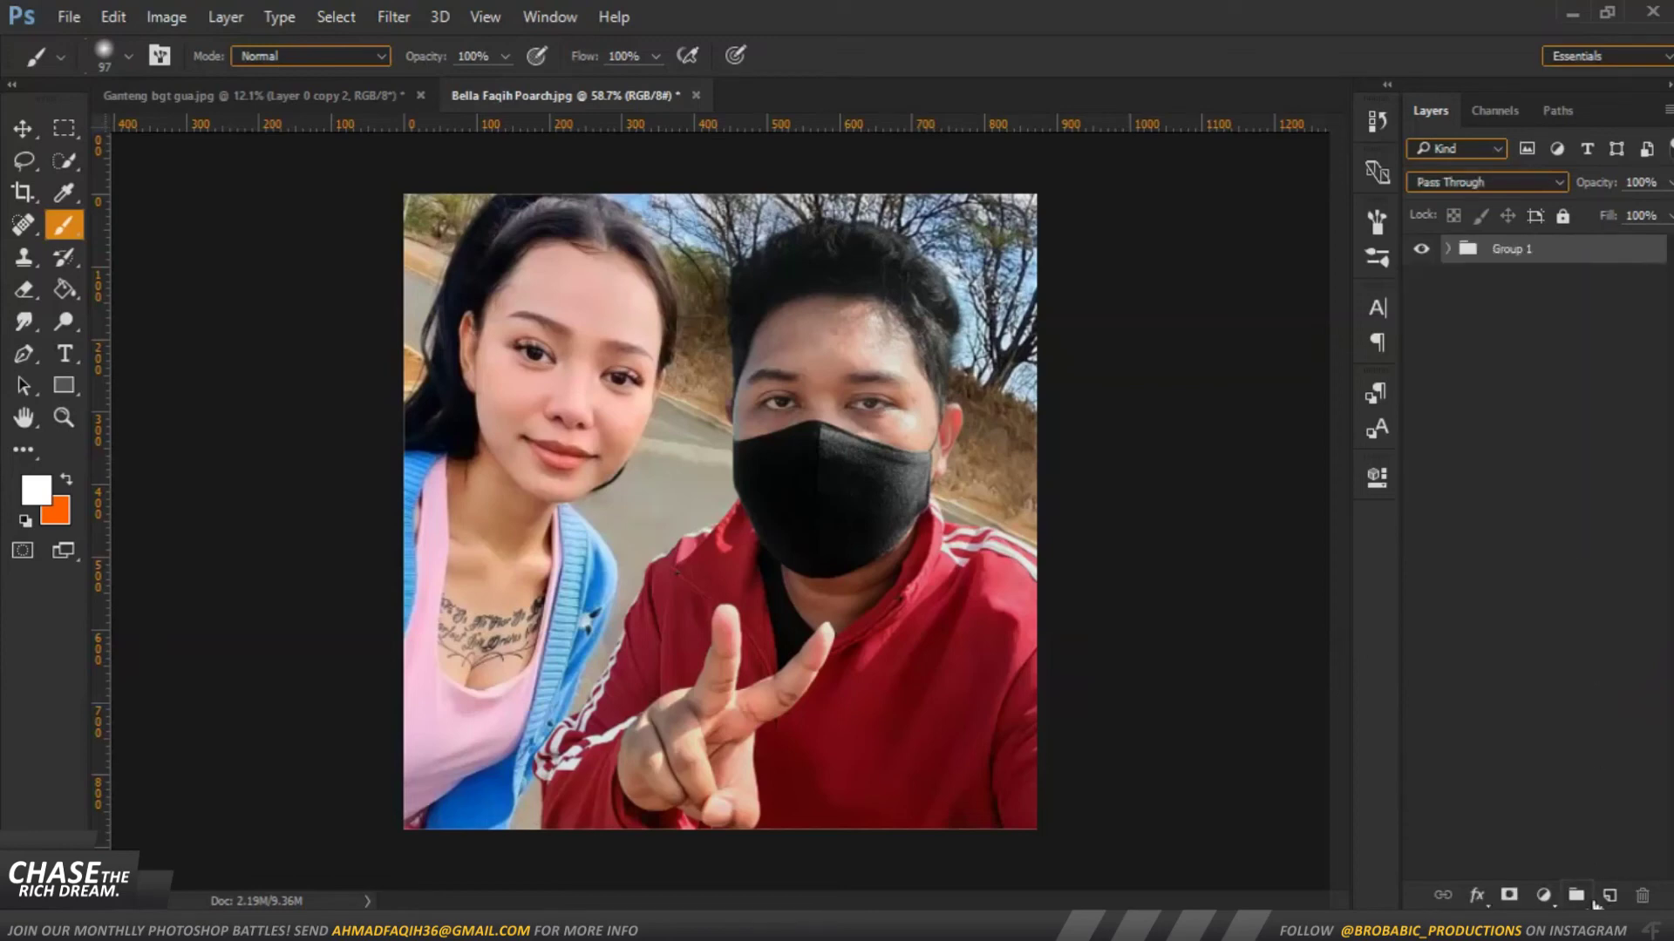
key(ctrl+j)
right_click(1543, 253)
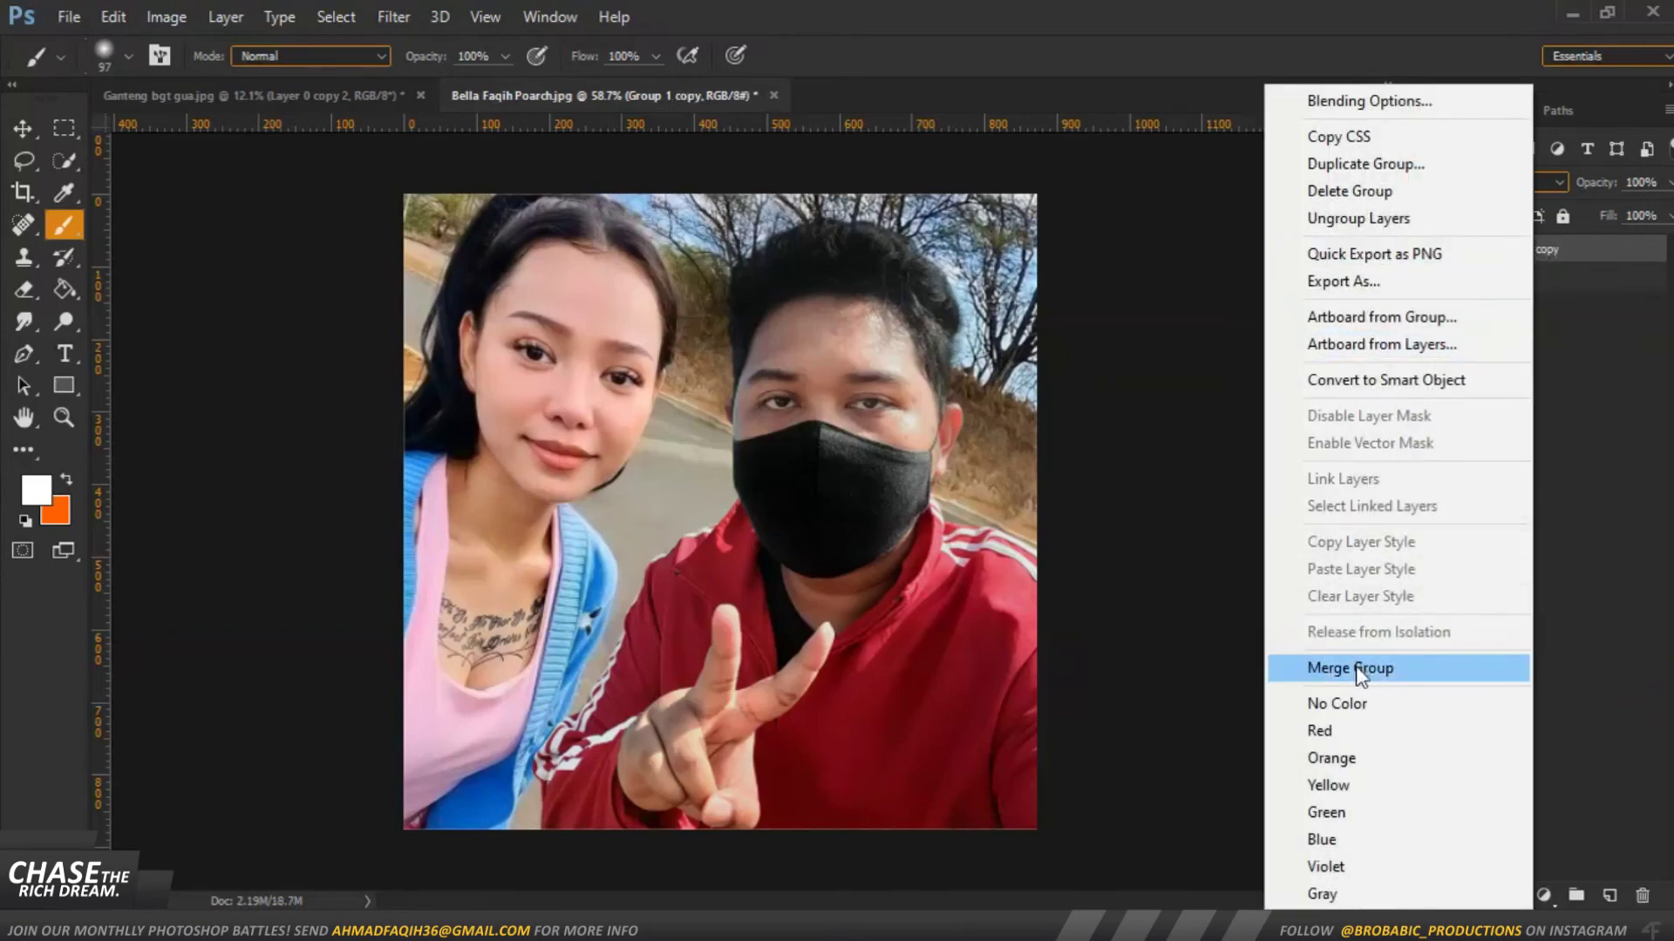
click(1356, 668)
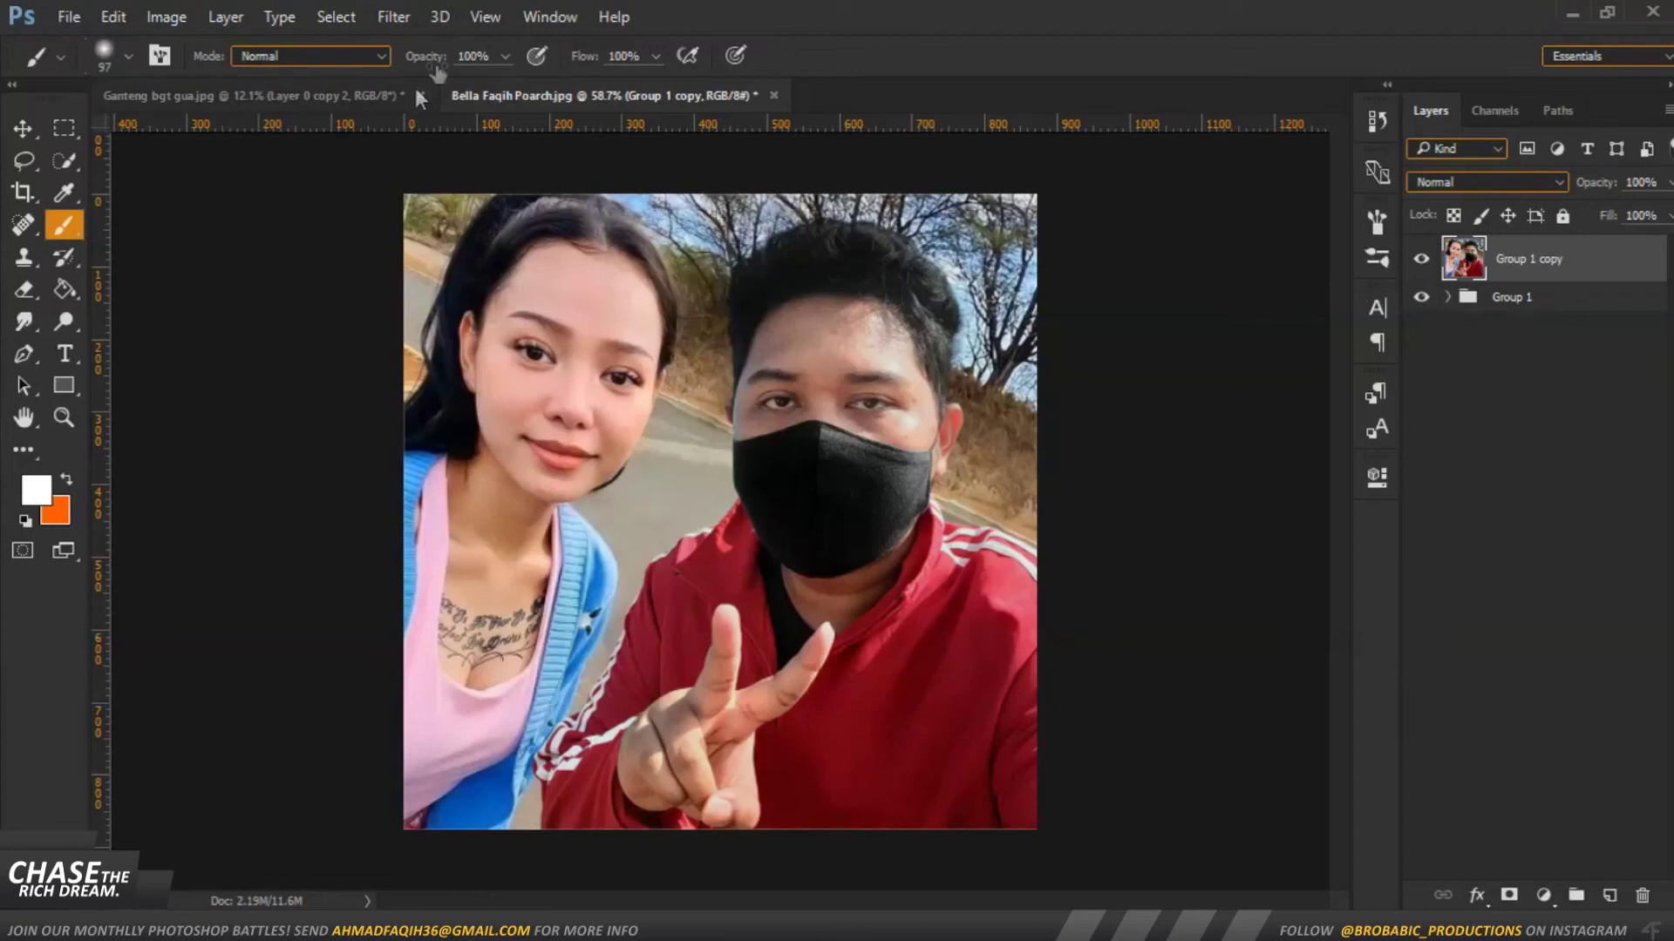
Grade the merged layer in Camera Raw: Temperature -7, Tint -15, Contrast +15, Shadows +30
click(394, 16)
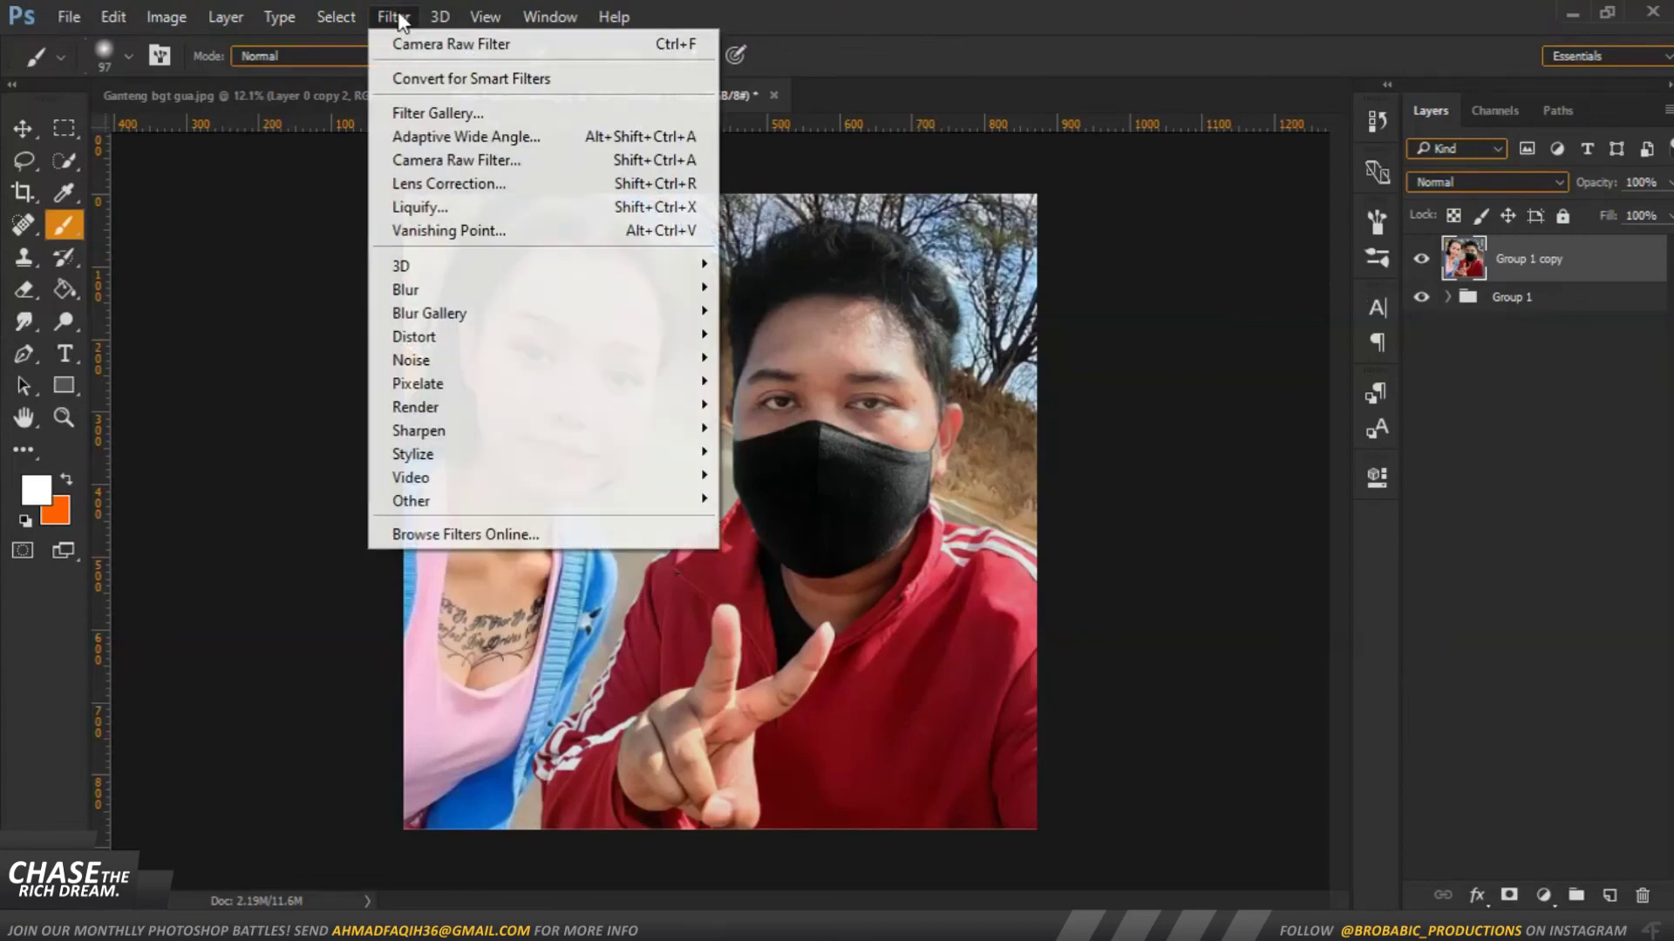
click(445, 160)
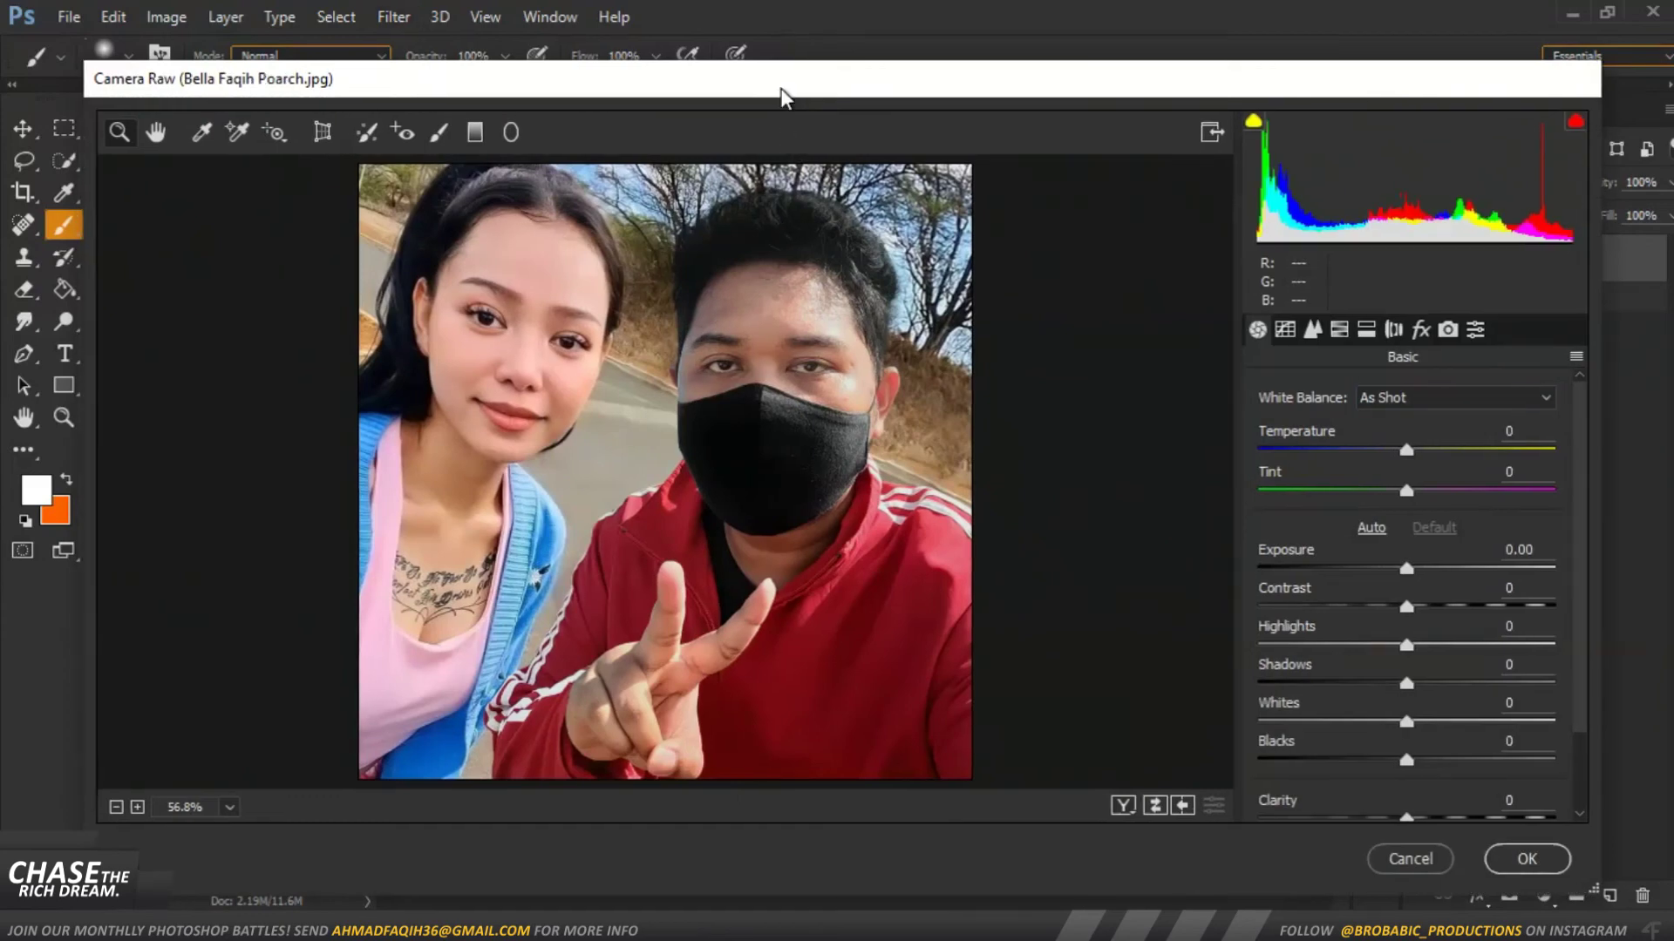
drag(782, 88, 777, 68)
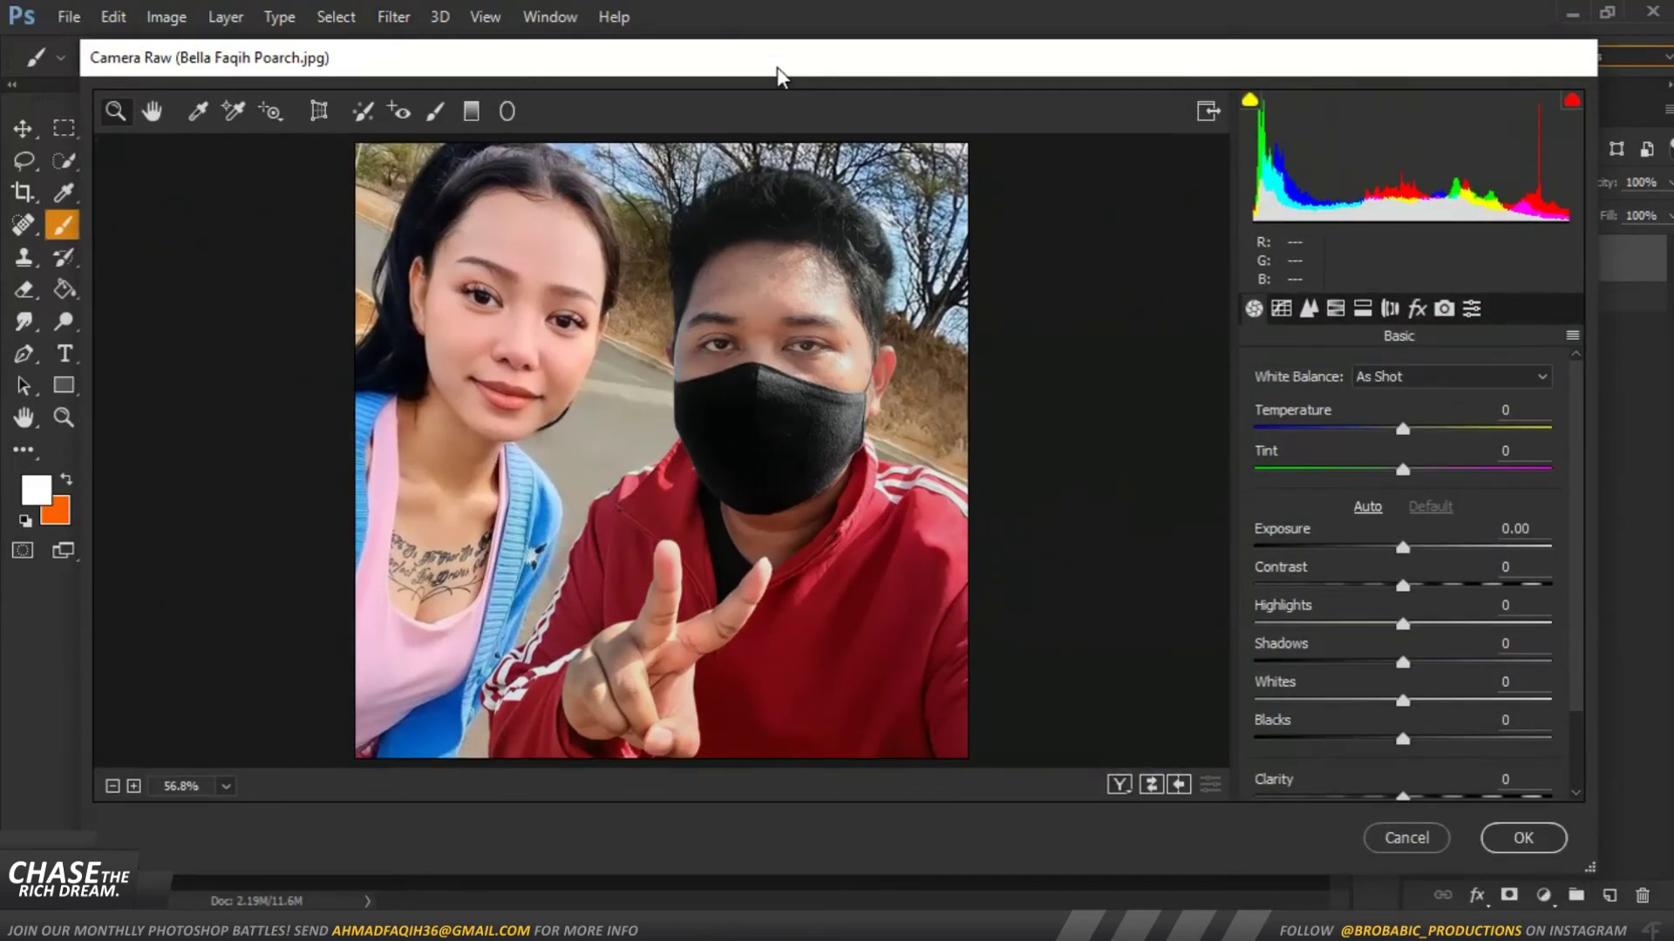
drag(1403, 429, 1380, 470)
mouse_move(1403, 547)
mouse_down()
mouse_move(1424, 586)
mouse_move(1401, 624)
mouse_move(1447, 662)
mouse_move(1408, 701)
mouse_up()
click(1403, 624)
click(1417, 665)
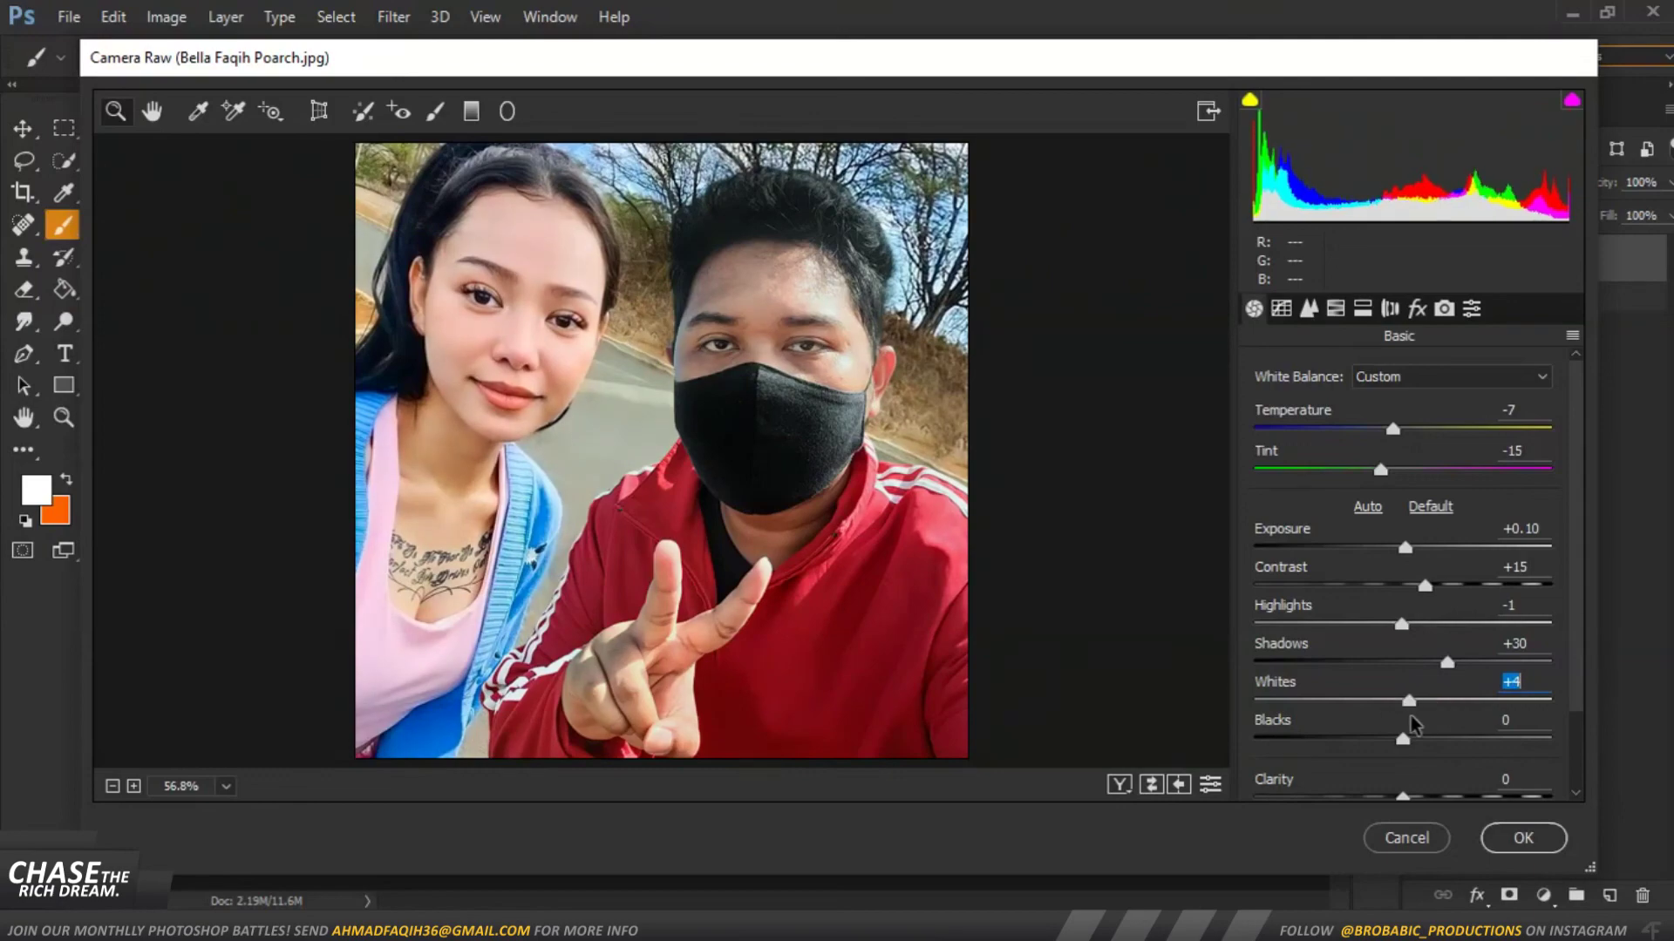
click(1524, 838)
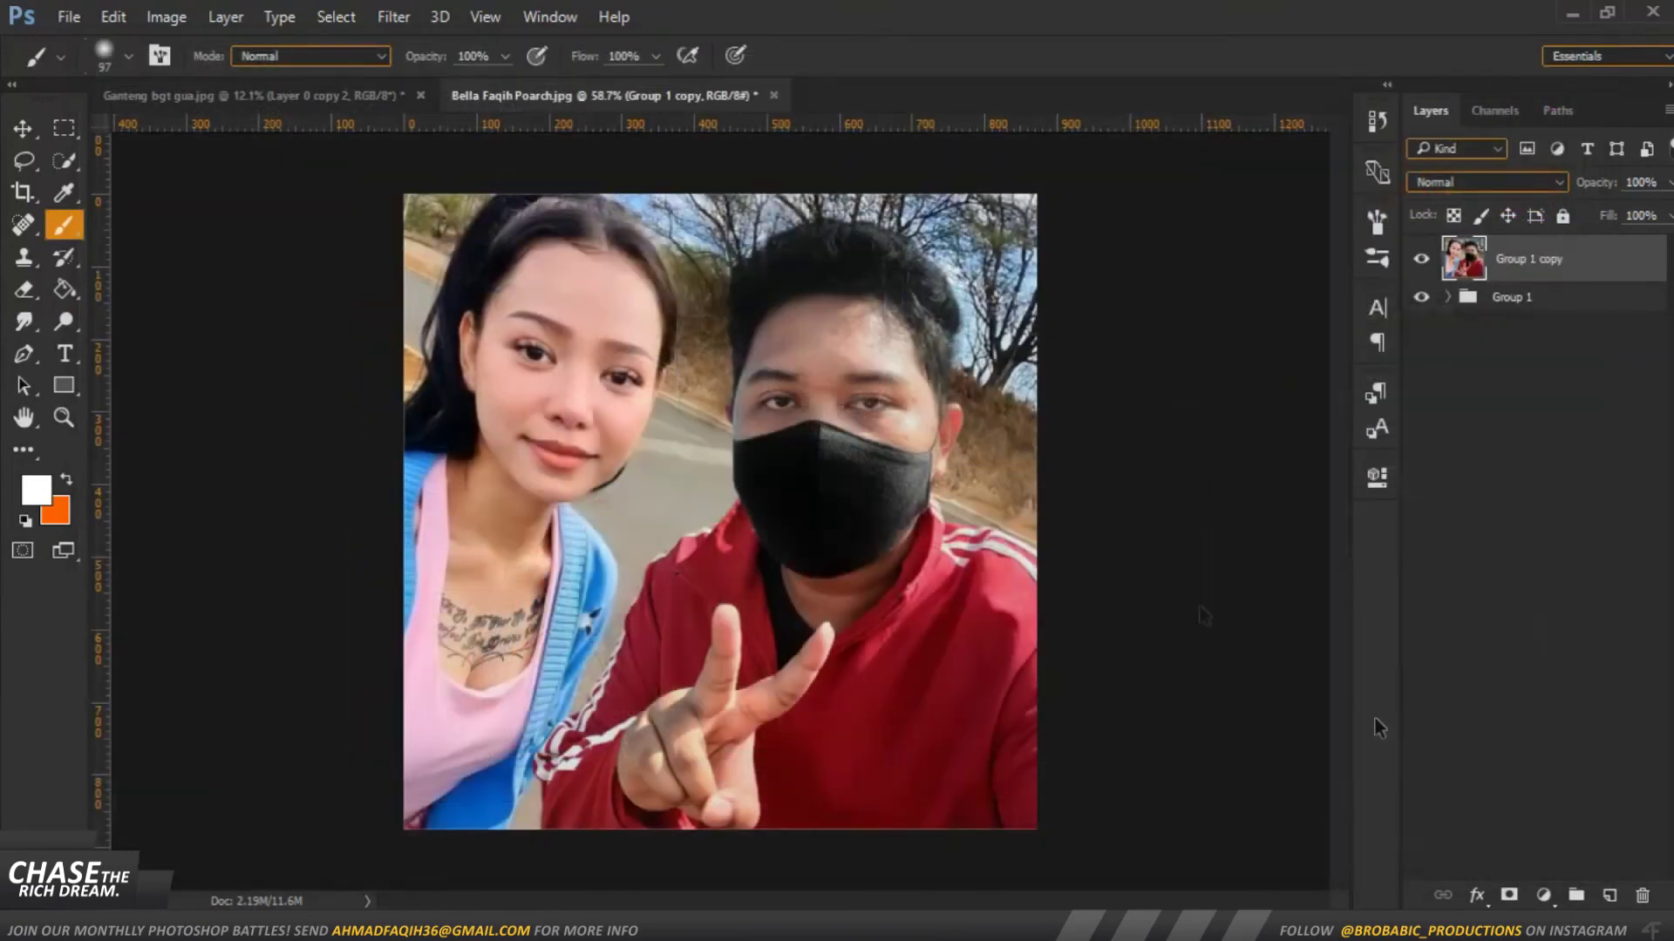
scroll(1043, 525, down, 2)
scroll(1044, 525, down, 2)
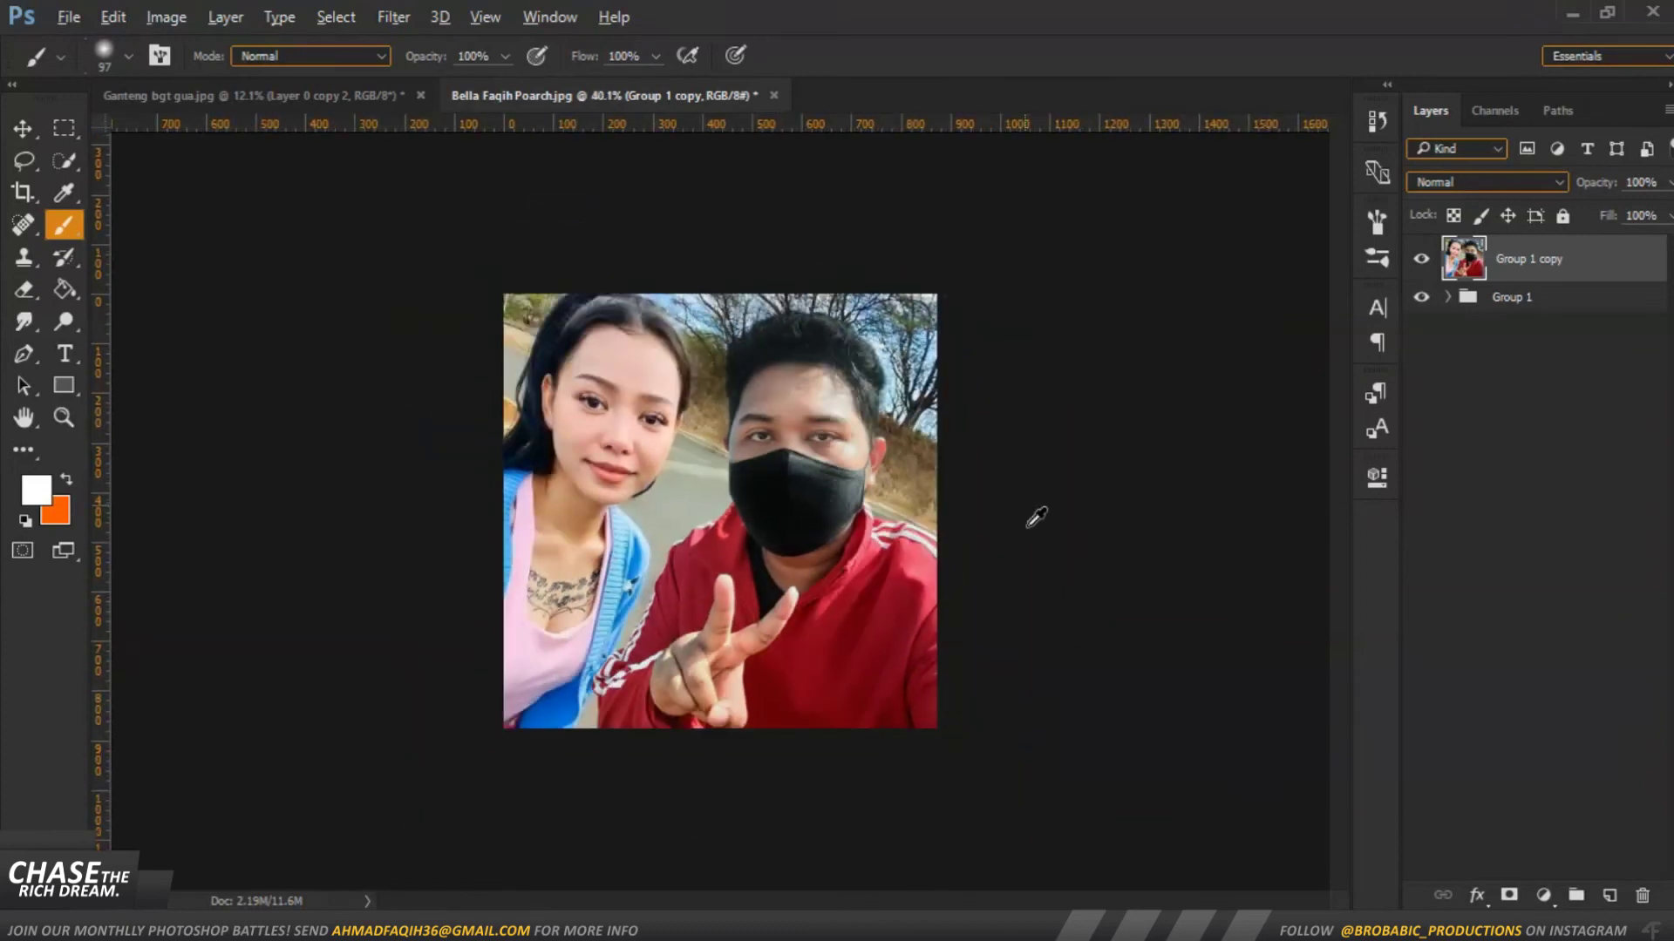
scroll(1044, 525, up, 1)
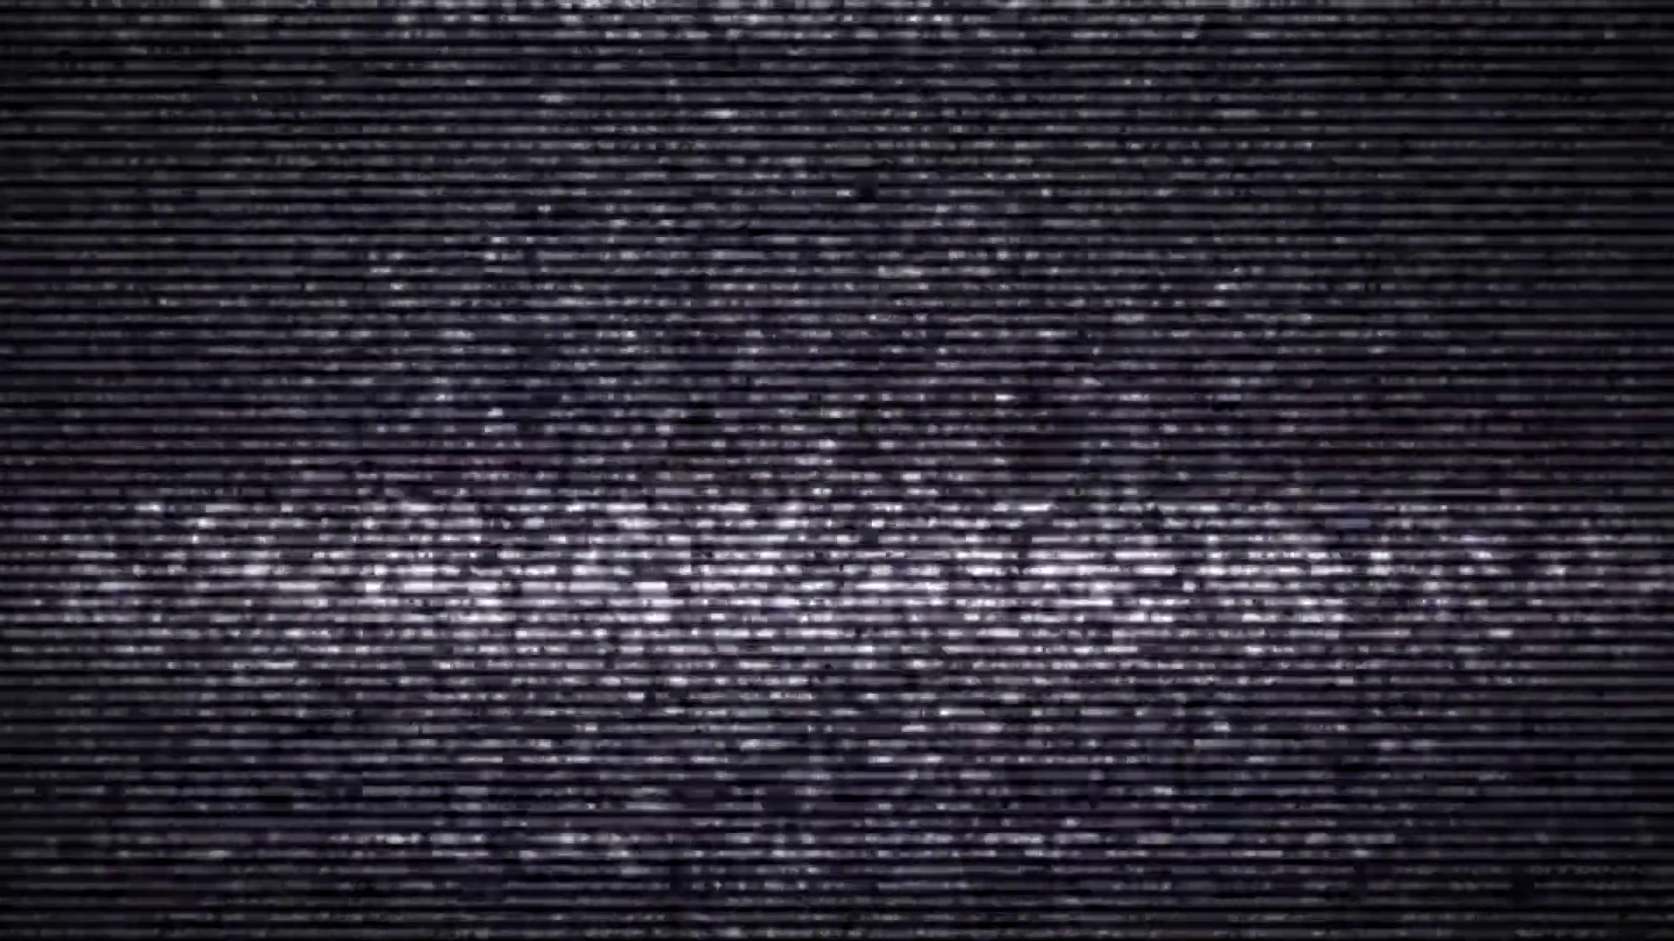